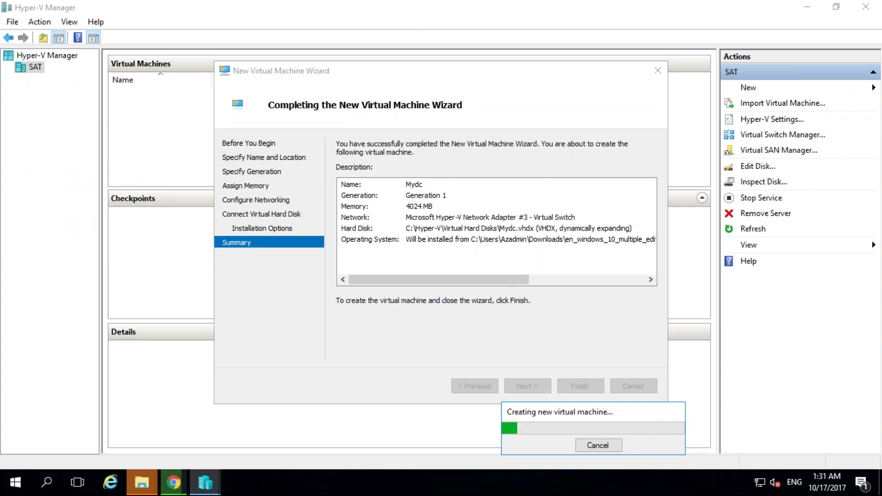
{"action": "left_click", "coordinate": [141, 480]}
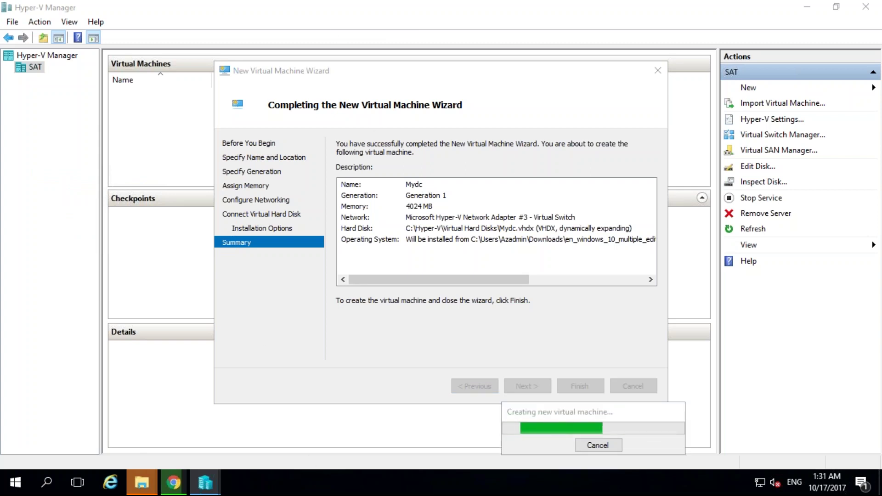
{"action": "left_click_drag", "start_coordinate": [555, 408], "coordinate": [473, 393]}
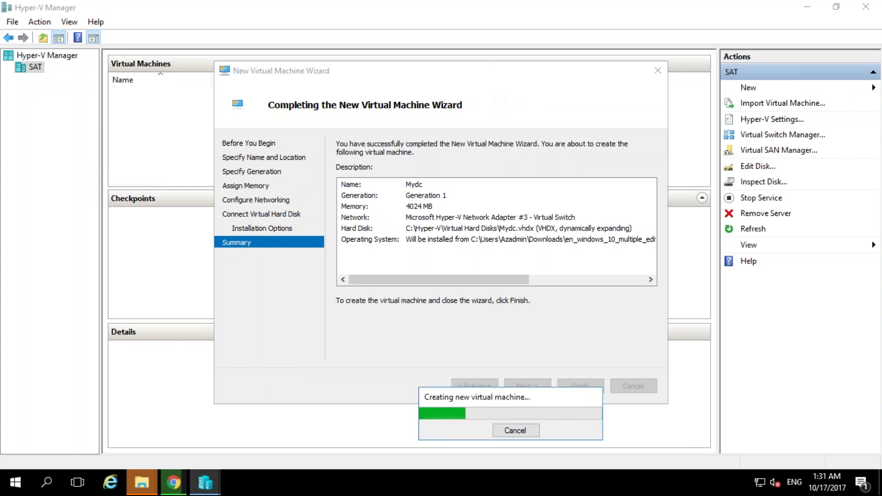
{"action": "mouse_move", "coordinate": [449, 424]}
{"action": "left_mouse_down"}
{"action": "mouse_move", "coordinate": [434, 396]}
{"action": "mouse_move", "coordinate": [441, 408]}
{"action": "left_mouse_up"}
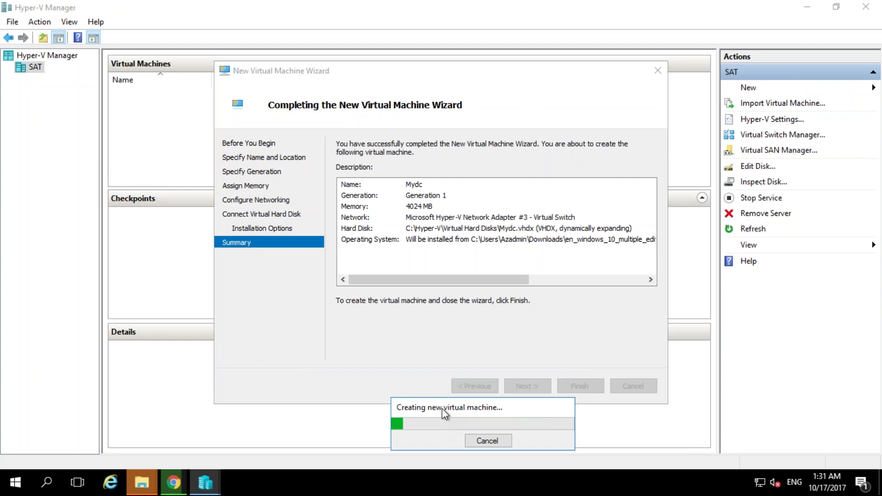
{"action": "mouse_move", "coordinate": [151, 486]}
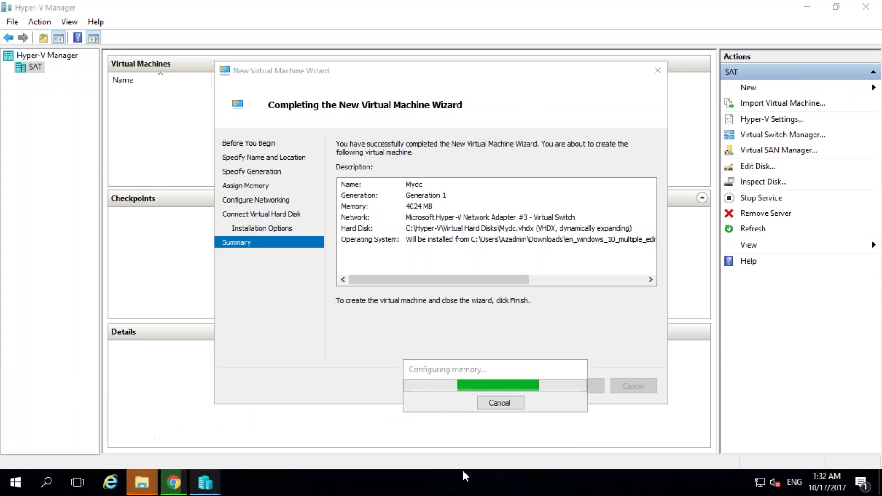
Open Task Manager on the host server and expand it to the detailed view
{"action": "key", "text": "alt+Tab"}
{"action": "right_click", "coordinate": [450, 486]}
{"action": "left_click", "coordinate": [503, 432]}
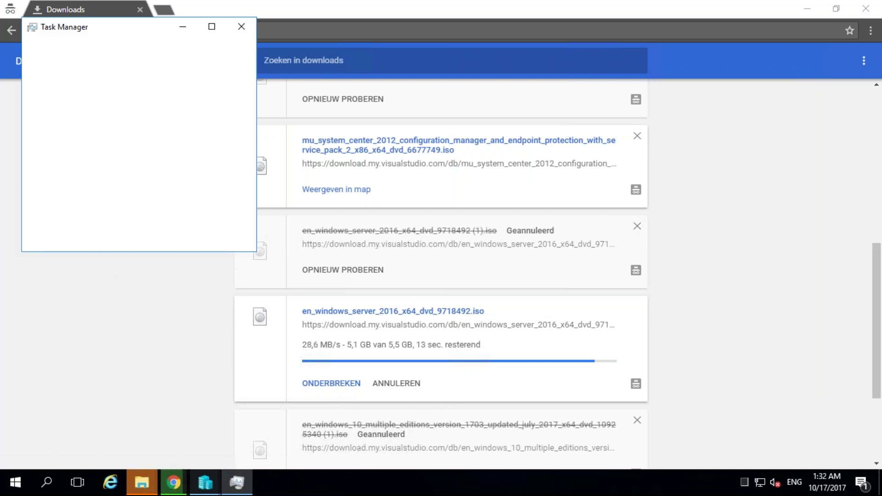
{"action": "right_click", "coordinate": [142, 482]}
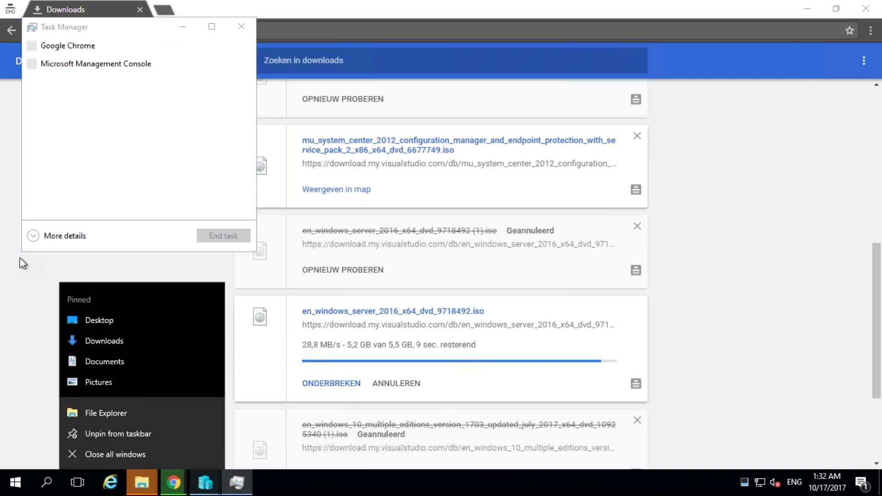
{"action": "left_click", "coordinate": [59, 242]}
{"action": "left_click", "coordinate": [59, 237]}
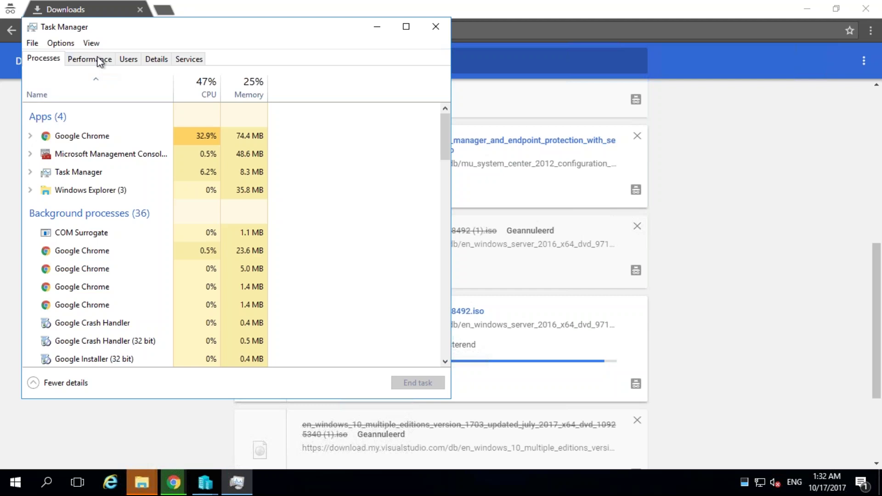
Examine the host's CPU and memory performance and its running process details, and close Task Manager
{"action": "left_click", "coordinate": [100, 62]}
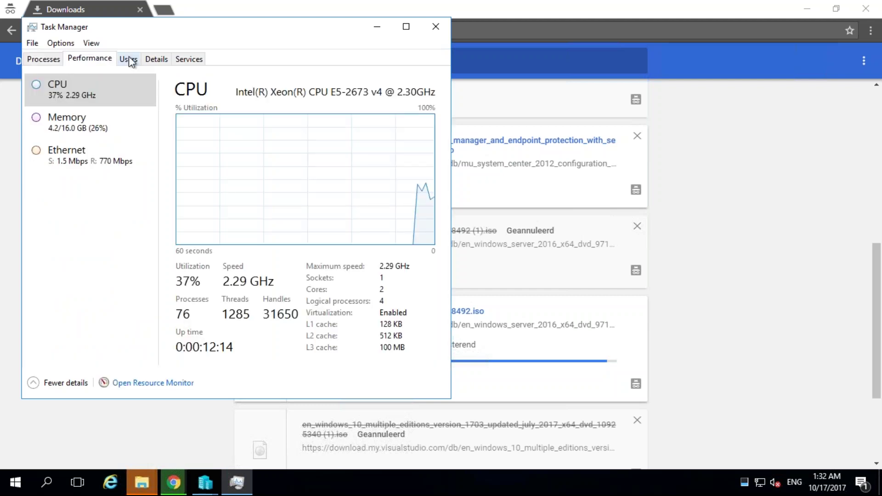
{"action": "left_click", "coordinate": [76, 125]}
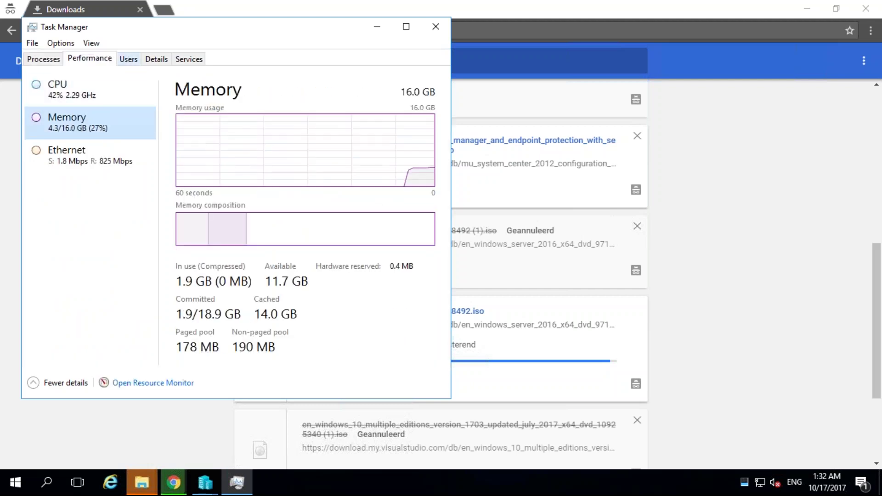
{"action": "left_click", "coordinate": [143, 59]}
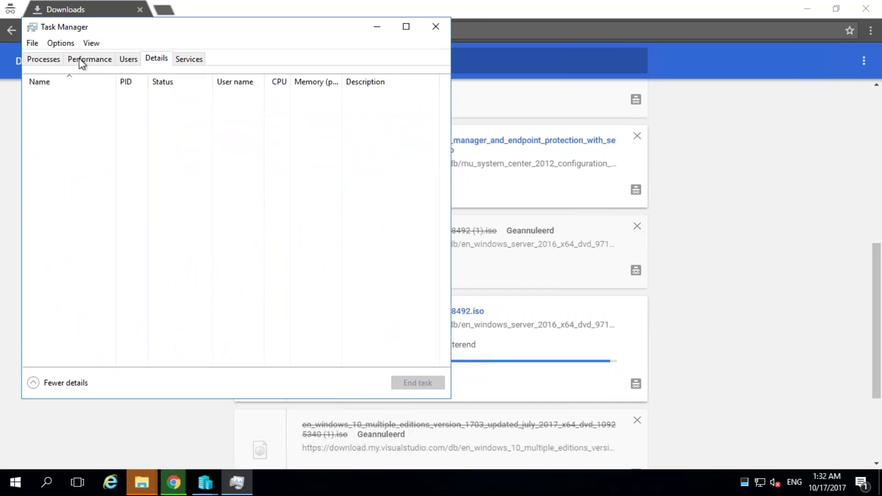
{"action": "left_click", "coordinate": [80, 59]}
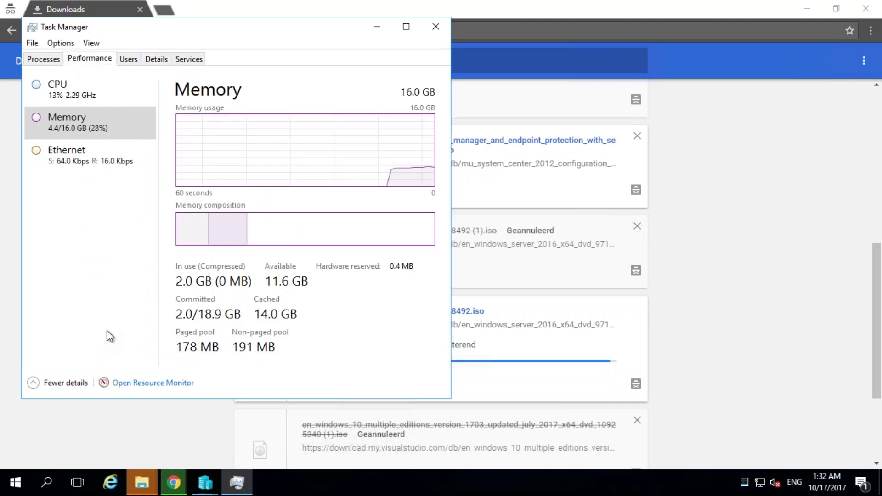
{"action": "left_click", "coordinate": [128, 60]}
{"action": "left_click", "coordinate": [152, 59]}
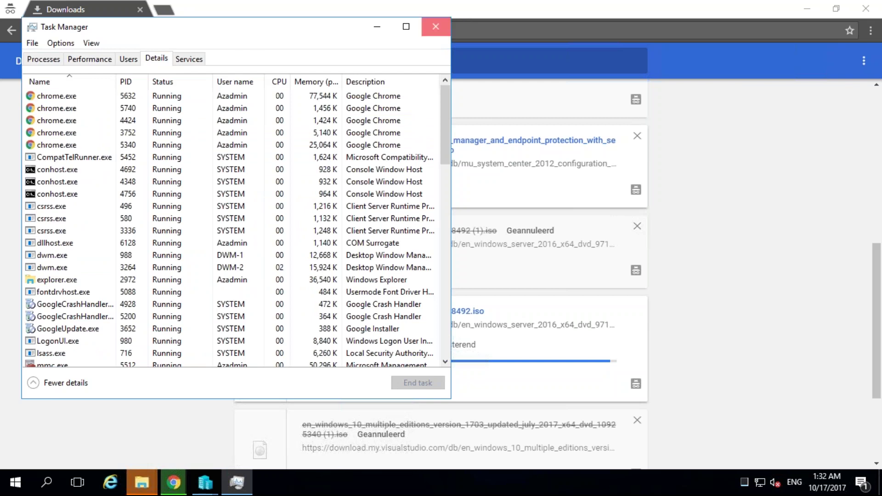
{"action": "left_click", "coordinate": [435, 26]}
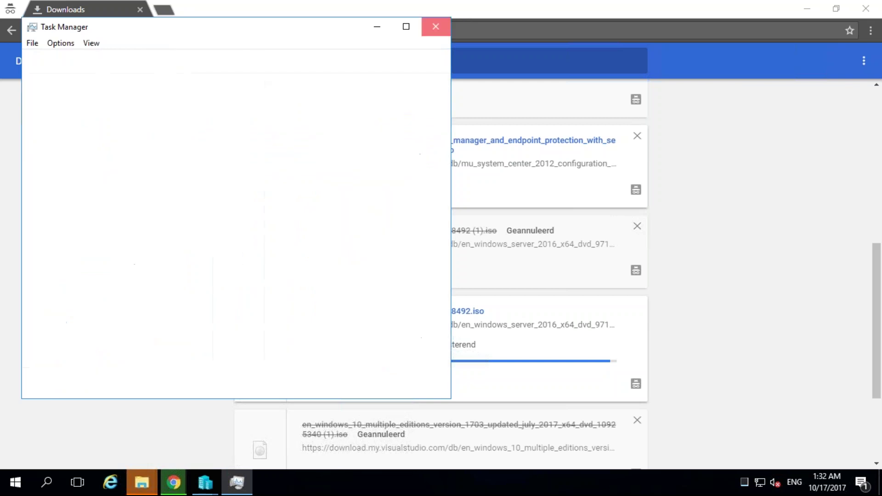
Return to the New Virtual Machine Wizard in Hyper-V Manager and check the creation progress of Mydc
{"action": "mouse_move", "coordinate": [213, 487]}
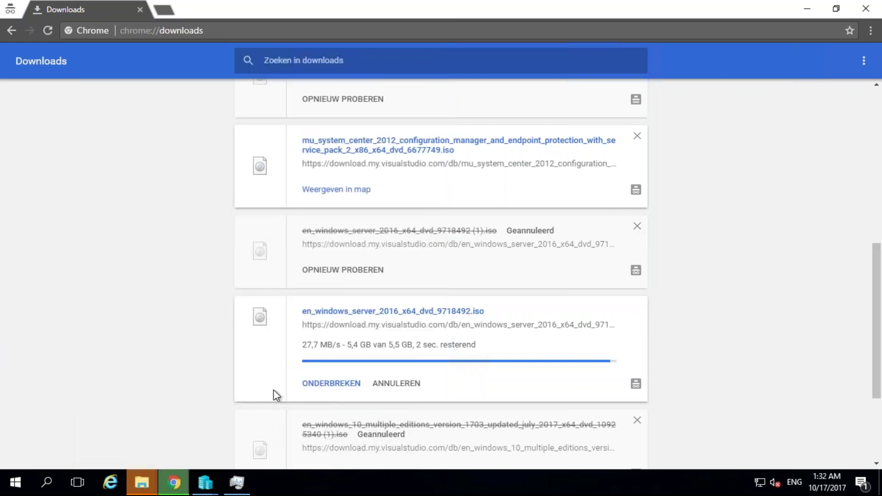
{"action": "left_click", "coordinate": [806, 8]}
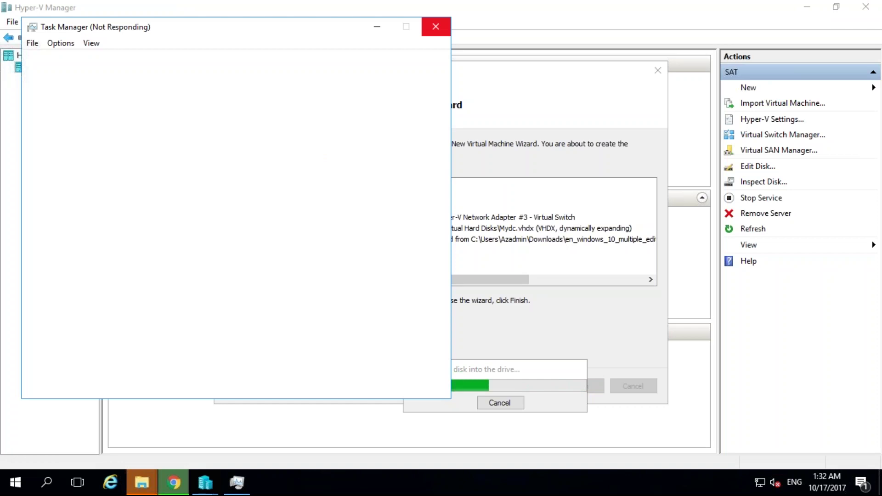
{"action": "left_click", "coordinate": [560, 108]}
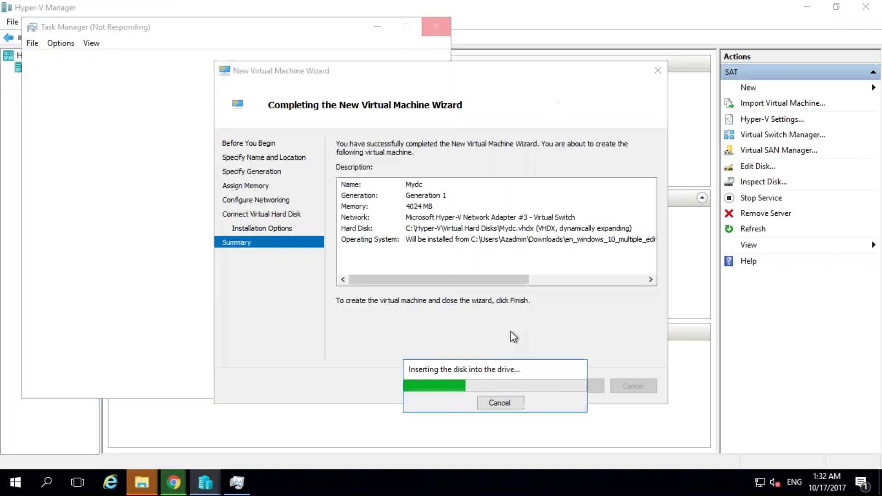
Switch to Chrome to review the progress of the ISO downloads, and return to Hyper-V Manager
{"action": "left_click", "coordinate": [179, 486]}
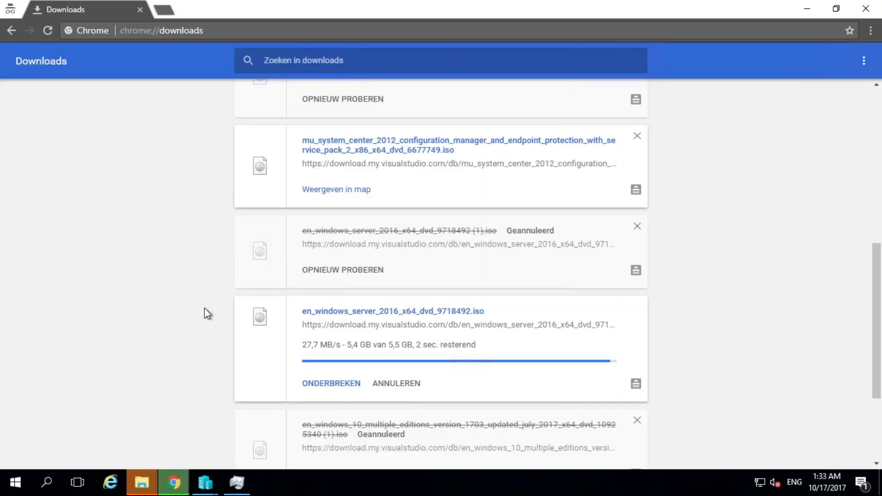
{"action": "scroll", "coordinate": [206, 312], "scroll_direction": "down", "scroll_amount": 3}
{"action": "scroll", "coordinate": [208, 314], "scroll_direction": "up", "scroll_amount": 10}
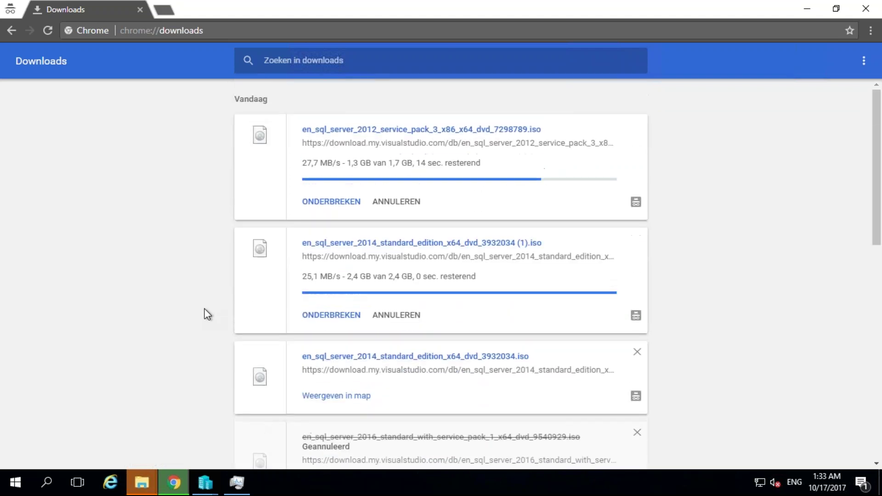
{"action": "scroll", "coordinate": [208, 317], "scroll_direction": "down", "scroll_amount": 1}
{"action": "scroll", "coordinate": [208, 320], "scroll_direction": "up", "scroll_amount": 2}
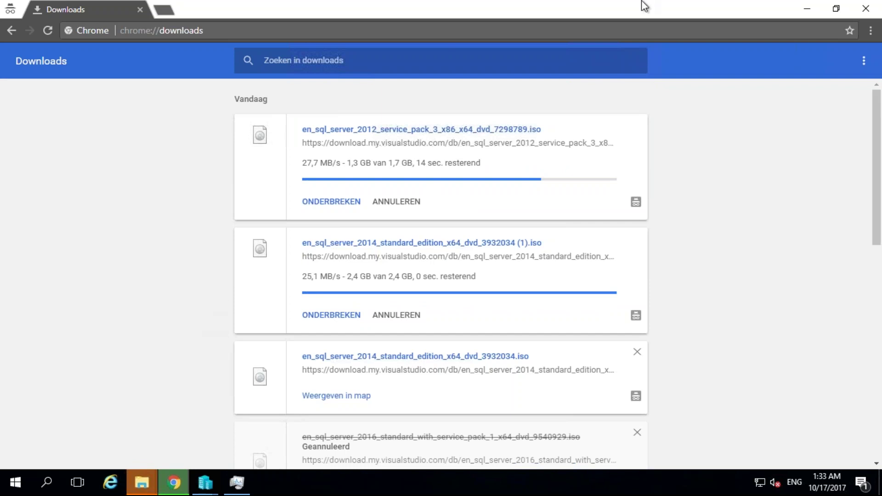
{"action": "left_click", "coordinate": [807, 12]}
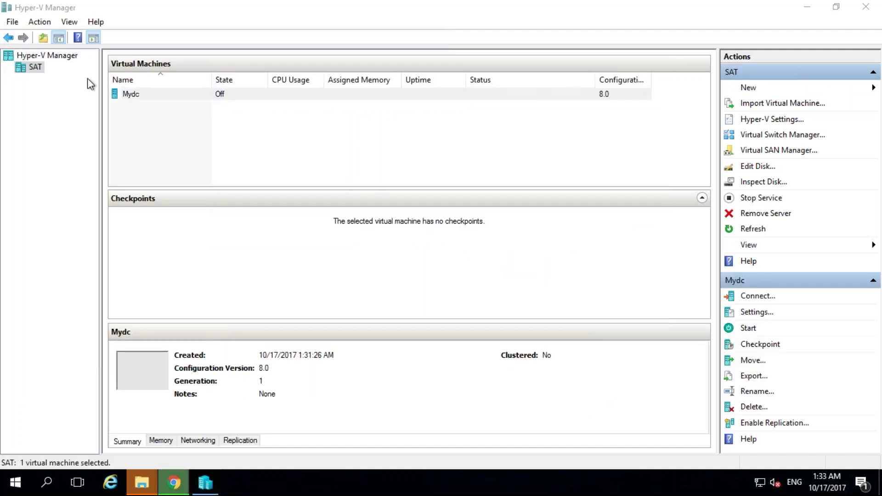
{"action": "left_click", "coordinate": [174, 484]}
{"action": "left_click", "coordinate": [174, 484]}
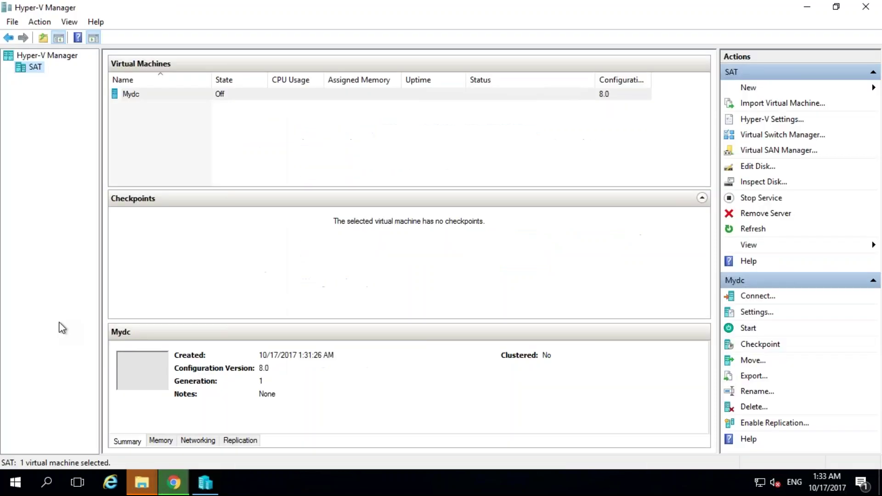
Start a new virtual machine on the SAT host and name it CM2012, keeping the default storage location
{"action": "right_click", "coordinate": [40, 68]}
{"action": "mouse_move", "coordinate": [73, 80]}
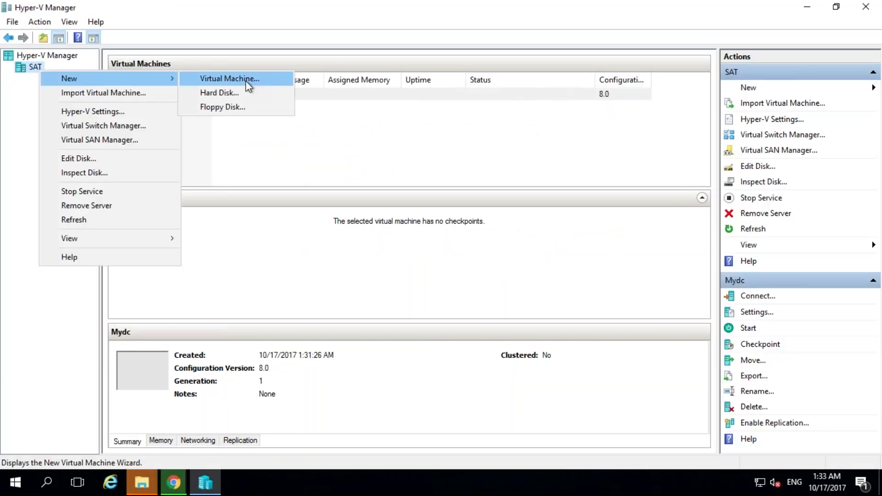
{"action": "left_click", "coordinate": [230, 79]}
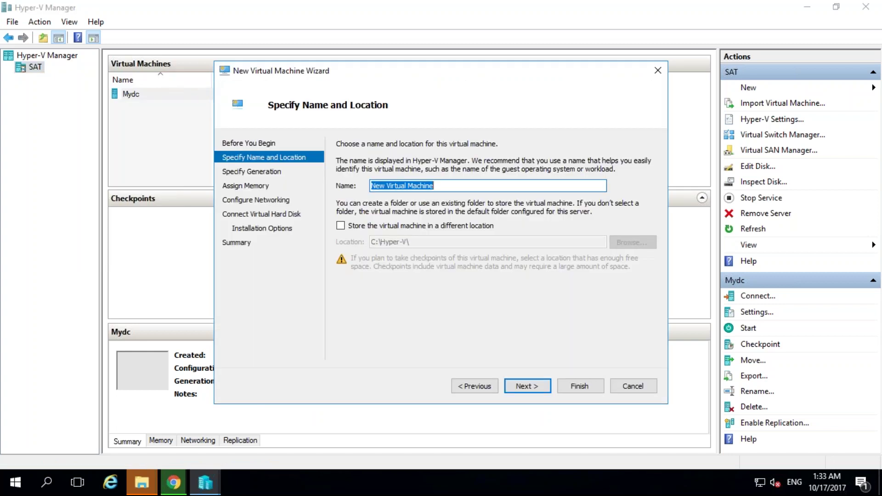
{"action": "type", "text": "CM2012"}
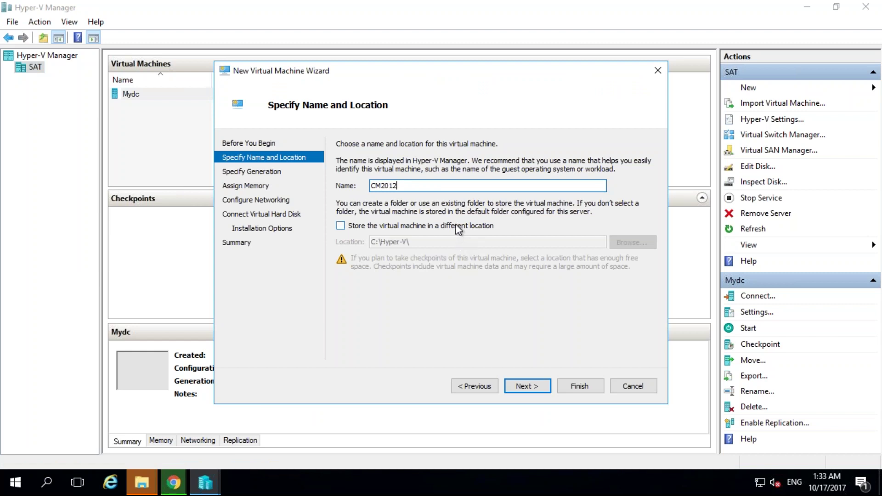
{"action": "left_click", "coordinate": [520, 384]}
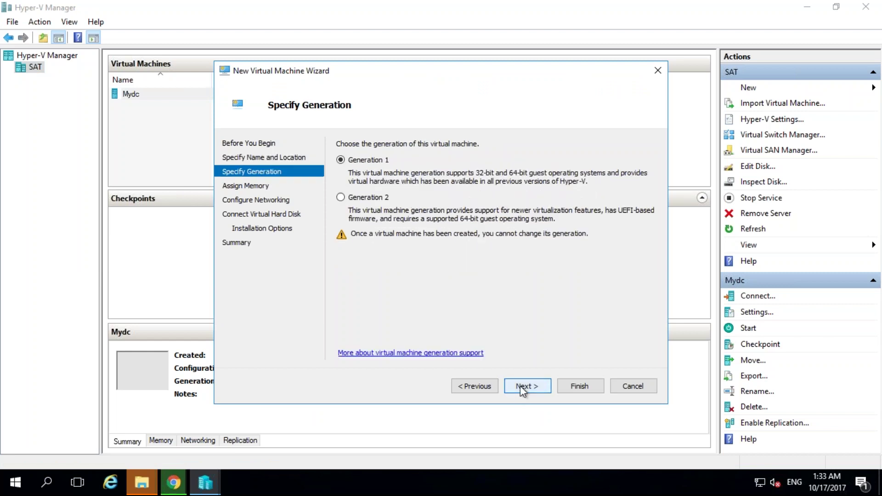
Keep Generation 1 for CM2012 and enable Dynamic Memory in its memory assignment
{"action": "left_click", "coordinate": [520, 384]}
{"action": "left_click_drag", "start_coordinate": [397, 176], "coordinate": [418, 178]}
{"action": "left_click", "coordinate": [393, 177]}
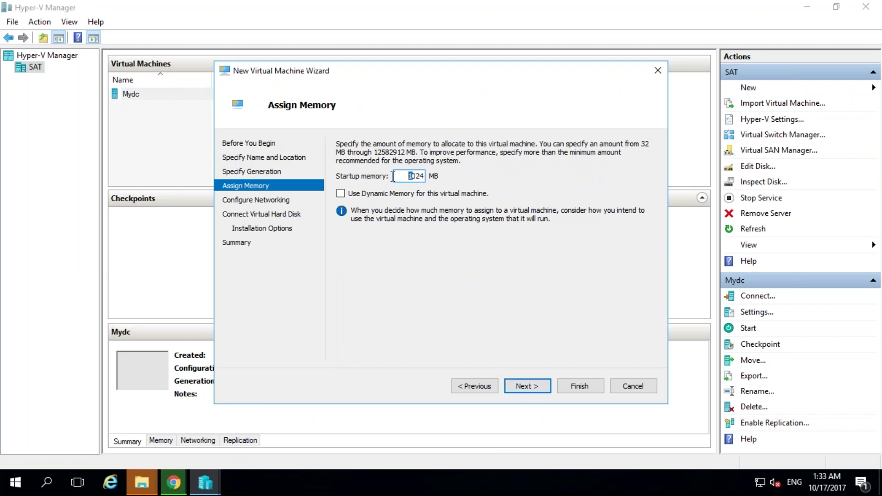
{"action": "left_click", "coordinate": [526, 382]}
{"action": "left_click", "coordinate": [473, 385]}
{"action": "left_click", "coordinate": [386, 194]}
{"action": "left_click", "coordinate": [527, 385]}
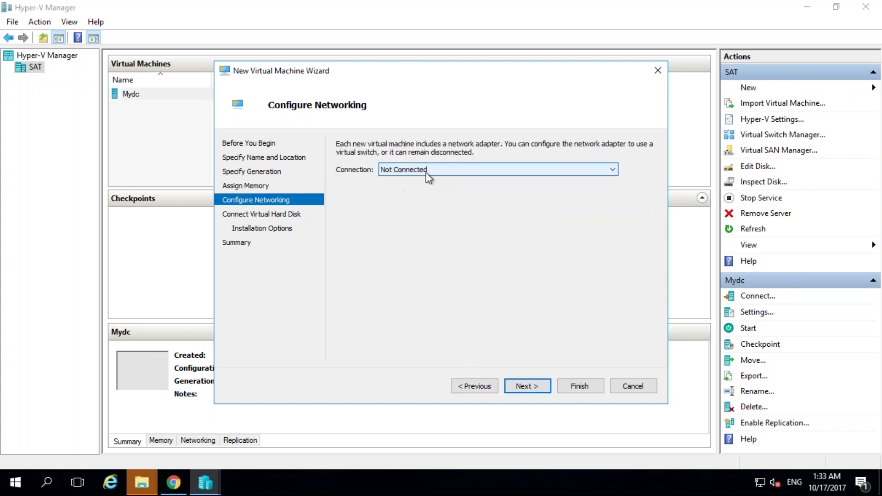
Connect CM2012 to the virtual switch and accept a new 127 GB virtual hard disk named CM2012.vhdx
{"action": "left_click", "coordinate": [427, 170]}
{"action": "left_click", "coordinate": [425, 187]}
{"action": "left_click", "coordinate": [525, 388]}
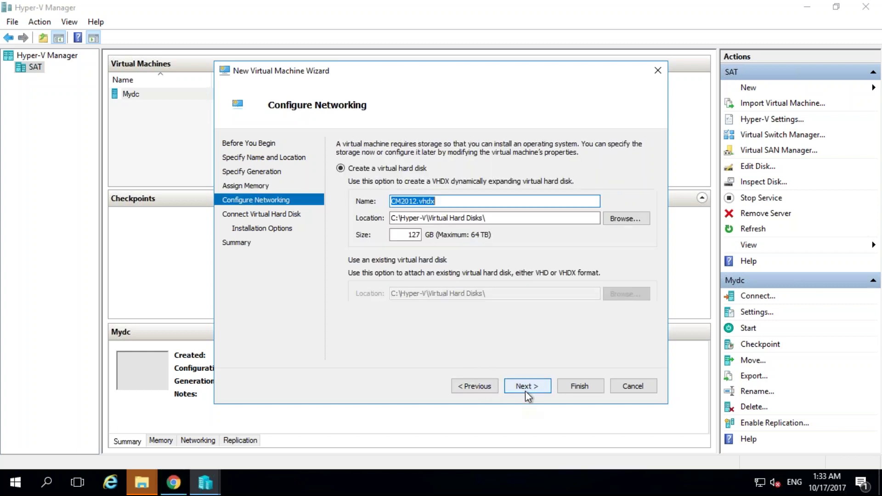
{"action": "left_click", "coordinate": [530, 387]}
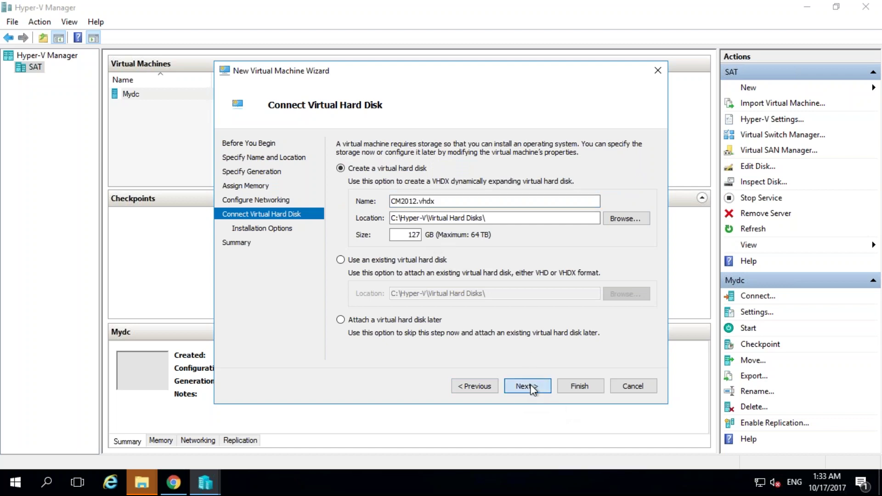
{"action": "left_click", "coordinate": [531, 386]}
Set the operating system to install from the en_windows_server_2016_x64_dvd_9718492 image in Downloads, and finish creating CM2012
{"action": "left_click", "coordinate": [376, 185]}
{"action": "left_click", "coordinate": [359, 230]}
{"action": "left_click", "coordinate": [609, 235]}
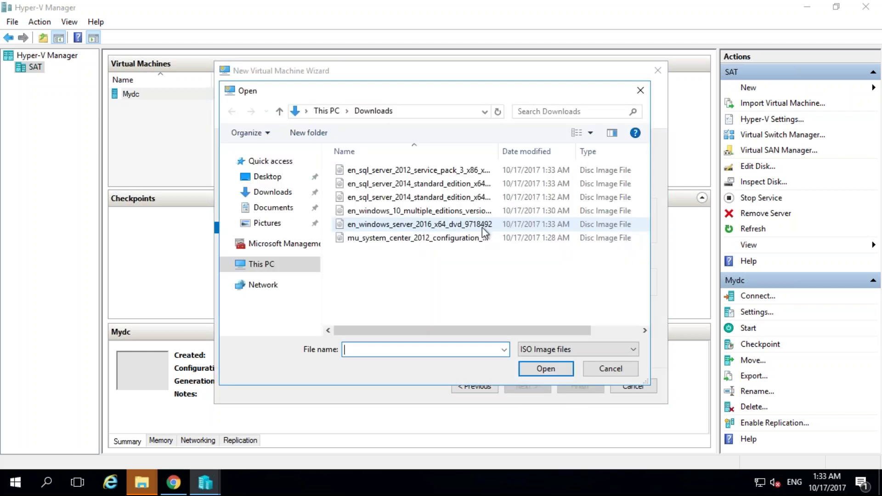
{"action": "left_click", "coordinate": [494, 150]}
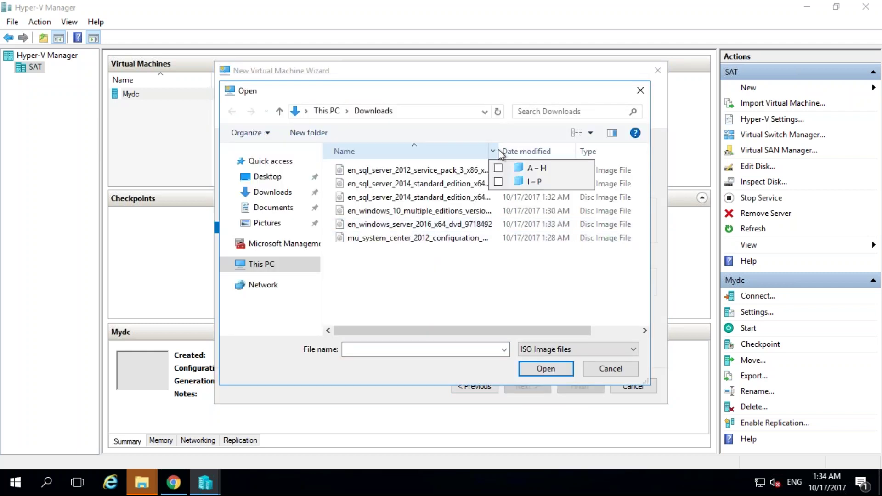
{"action": "left_click", "coordinate": [500, 147]}
{"action": "double_click", "coordinate": [501, 147]}
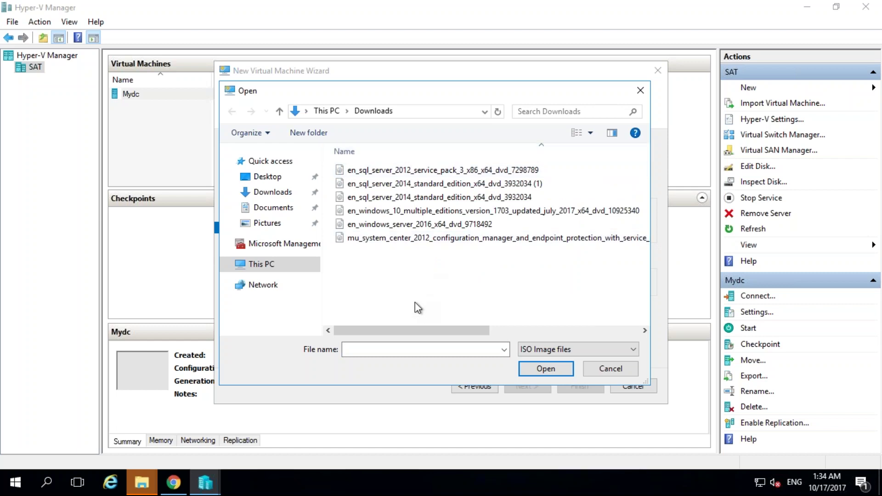
{"action": "double_click", "coordinate": [367, 225]}
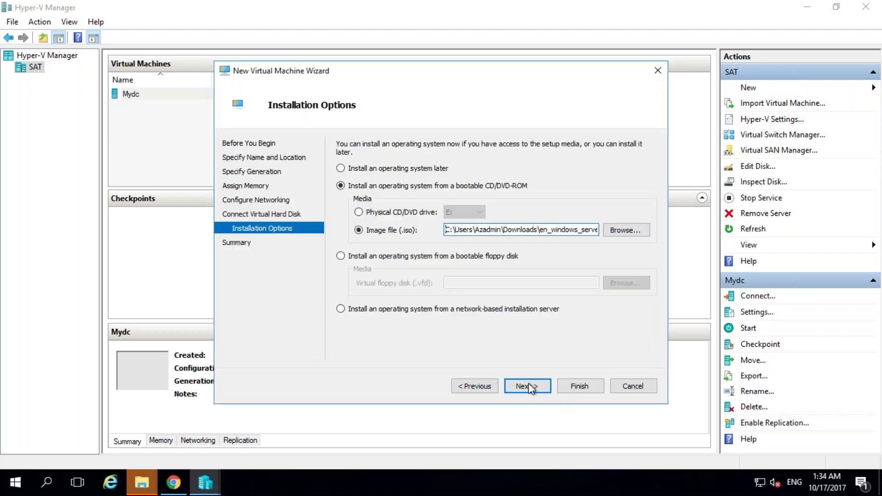
{"action": "left_click", "coordinate": [528, 386]}
{"action": "left_click", "coordinate": [580, 386]}
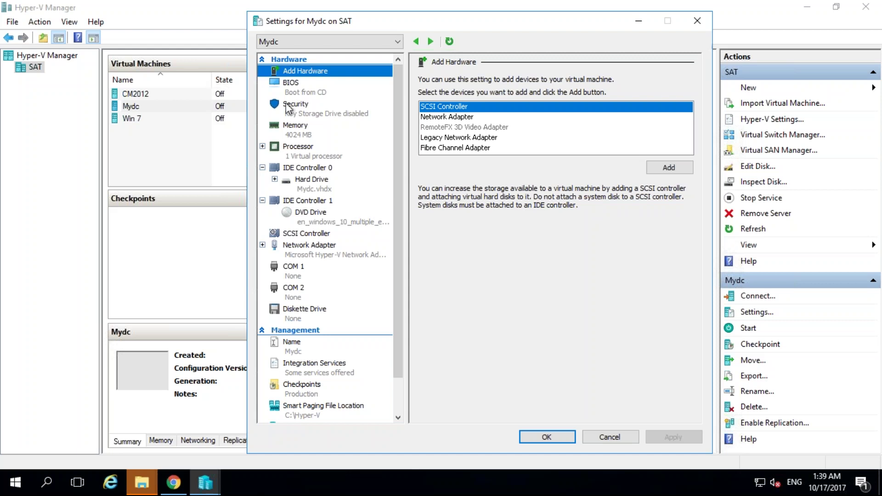
Attach the en_windows_server_2012_r2_x64_dvd_2707946 image from Downloads to Mydc's DVD drive on IDE Controller 1
{"action": "left_click", "coordinate": [310, 223]}
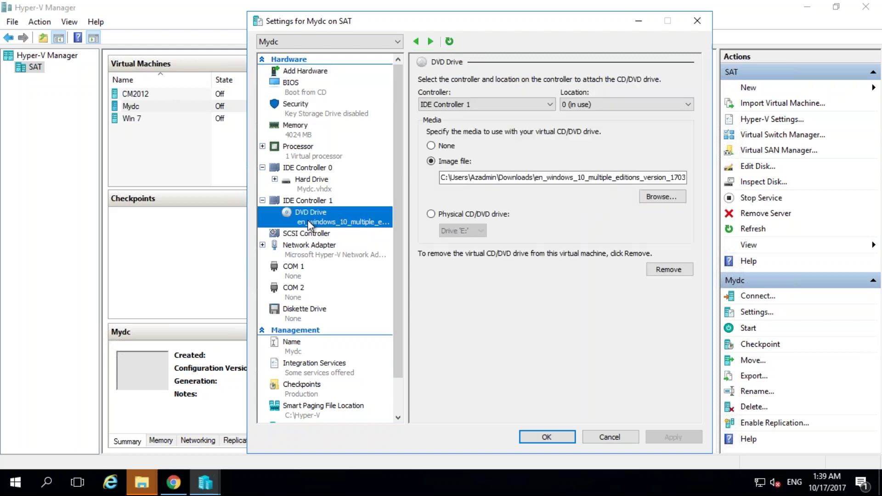
{"action": "left_click", "coordinate": [673, 197]}
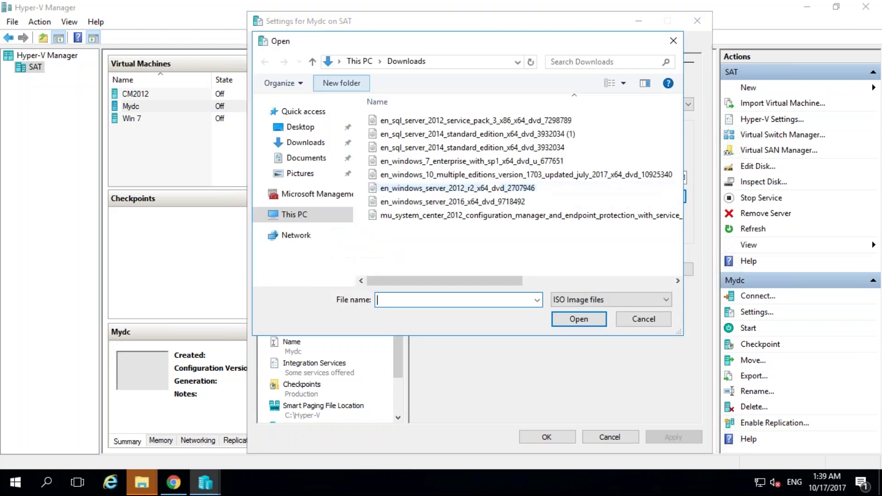
{"action": "double_click", "coordinate": [473, 189]}
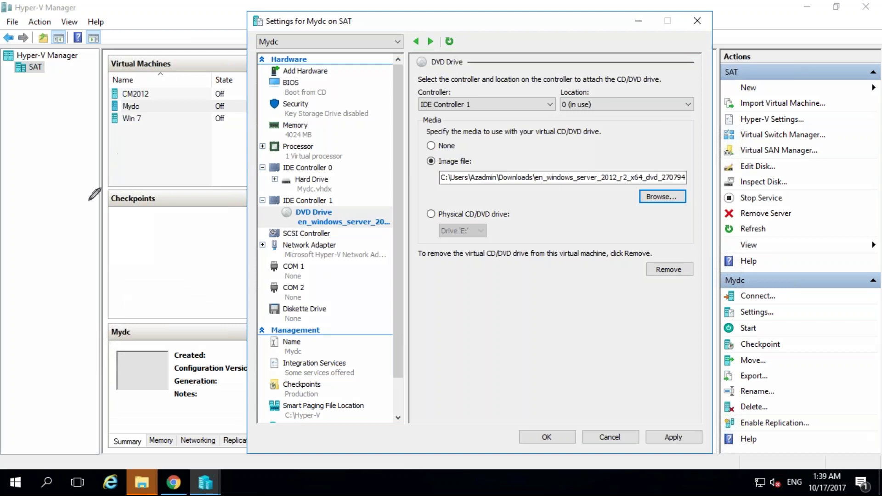
{"action": "mouse_move", "coordinate": [62, 193]}
{"action": "left_mouse_down"}
{"action": "mouse_move", "coordinate": [154, 146]}
{"action": "mouse_move", "coordinate": [81, 280]}
{"action": "mouse_move", "coordinate": [58, 190]}
{"action": "left_mouse_up"}
{"action": "mouse_move", "coordinate": [115, 276]}
{"action": "left_mouse_down"}
{"action": "mouse_move", "coordinate": [126, 335]}
{"action": "mouse_move", "coordinate": [168, 312]}
{"action": "left_mouse_up"}
{"action": "mouse_move", "coordinate": [111, 247]}
{"action": "left_mouse_down"}
{"action": "mouse_move", "coordinate": [115, 260]}
{"action": "mouse_move", "coordinate": [96, 243]}
{"action": "left_mouse_up"}
{"action": "mouse_move", "coordinate": [120, 256]}
{"action": "left_mouse_down"}
{"action": "mouse_move", "coordinate": [143, 238]}
{"action": "mouse_move", "coordinate": [205, 230]}
{"action": "mouse_move", "coordinate": [245, 252]}
{"action": "left_mouse_up"}
{"action": "mouse_move", "coordinate": [246, 210]}
{"action": "left_mouse_down"}
{"action": "mouse_move", "coordinate": [301, 184]}
{"action": "mouse_move", "coordinate": [290, 212]}
{"action": "mouse_move", "coordinate": [354, 152]}
{"action": "mouse_move", "coordinate": [366, 197]}
{"action": "mouse_move", "coordinate": [452, 225]}
{"action": "left_mouse_up"}
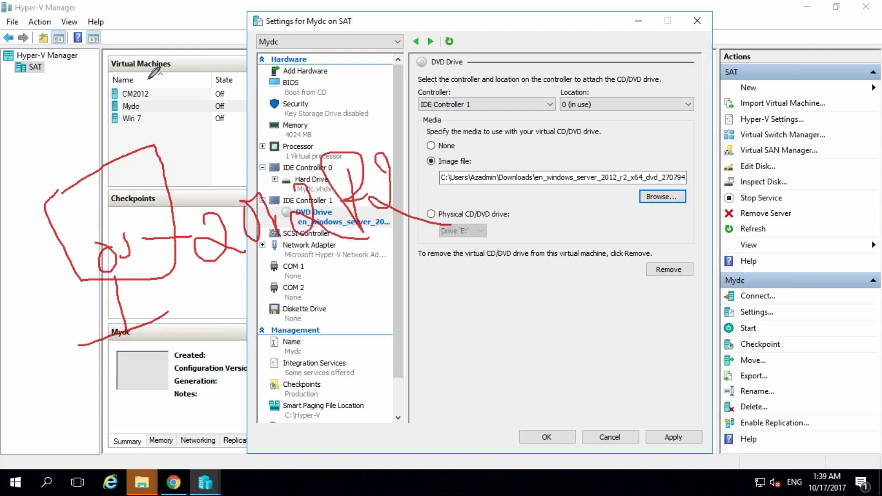
{"action": "left_click_drag", "start_coordinate": [152, 76], "coordinate": [224, 51]}
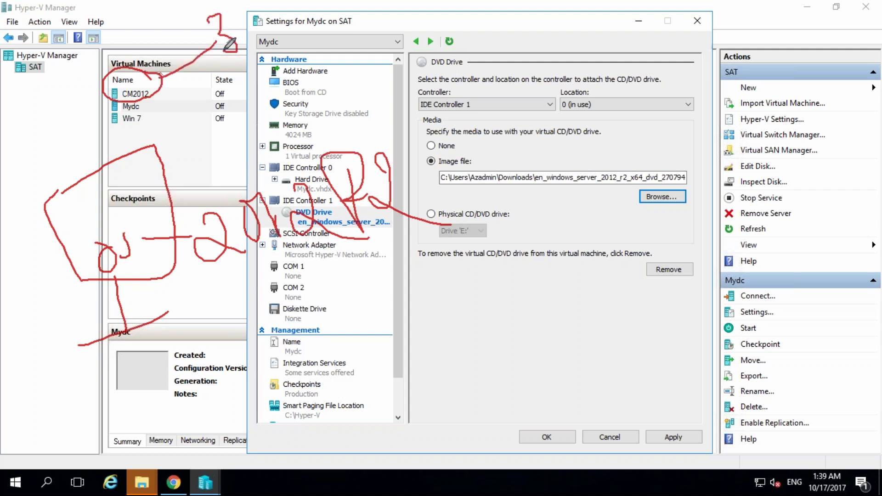
{"action": "left_click_drag", "start_coordinate": [256, 19], "coordinate": [337, 25]}
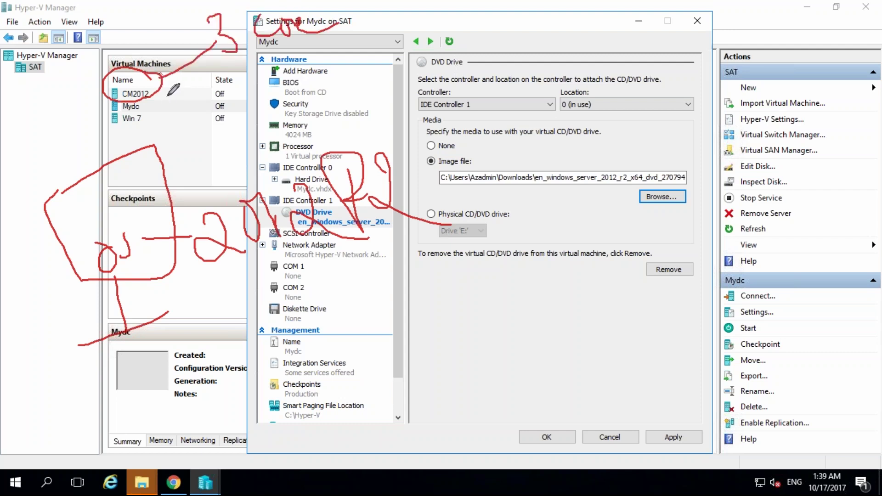
{"action": "left_click_drag", "start_coordinate": [164, 94], "coordinate": [311, 79]}
{"action": "mouse_move", "coordinate": [360, 46]}
{"action": "left_mouse_down"}
{"action": "mouse_move", "coordinate": [408, 60]}
{"action": "mouse_move", "coordinate": [404, 13]}
{"action": "mouse_move", "coordinate": [410, 45]}
{"action": "left_mouse_up"}
{"action": "mouse_move", "coordinate": [150, 93]}
{"action": "left_mouse_down"}
{"action": "mouse_move", "coordinate": [118, 105]}
{"action": "mouse_move", "coordinate": [146, 106]}
{"action": "left_mouse_up"}
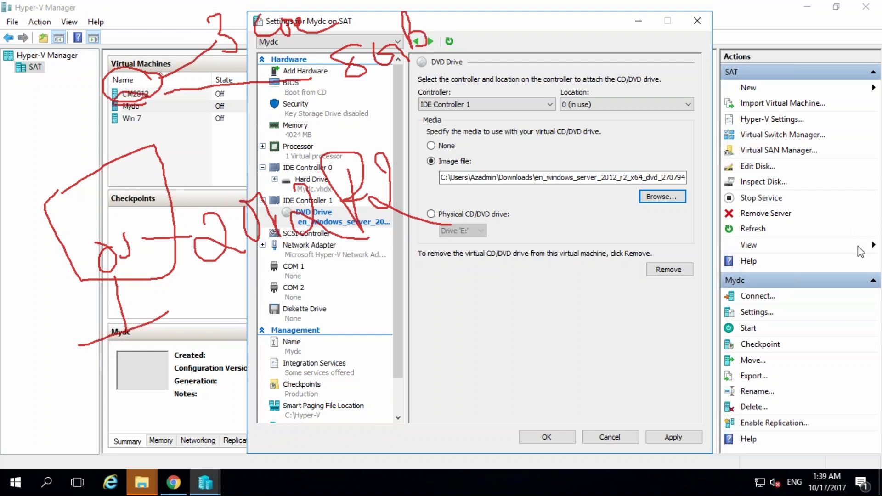
{"action": "left_click", "coordinate": [860, 251]}
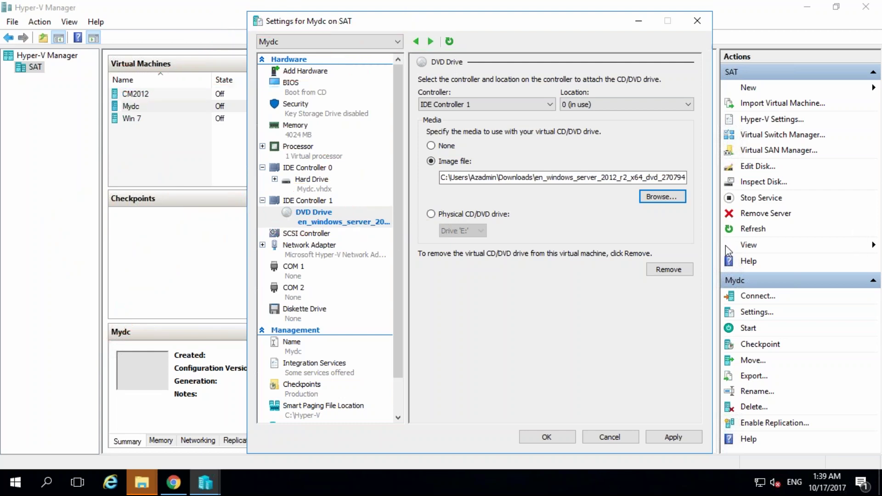
Enable Dynamic Memory for Mydc and set its minimum RAM to 1512 MB
{"action": "left_click", "coordinate": [306, 136]}
{"action": "left_click", "coordinate": [504, 151]}
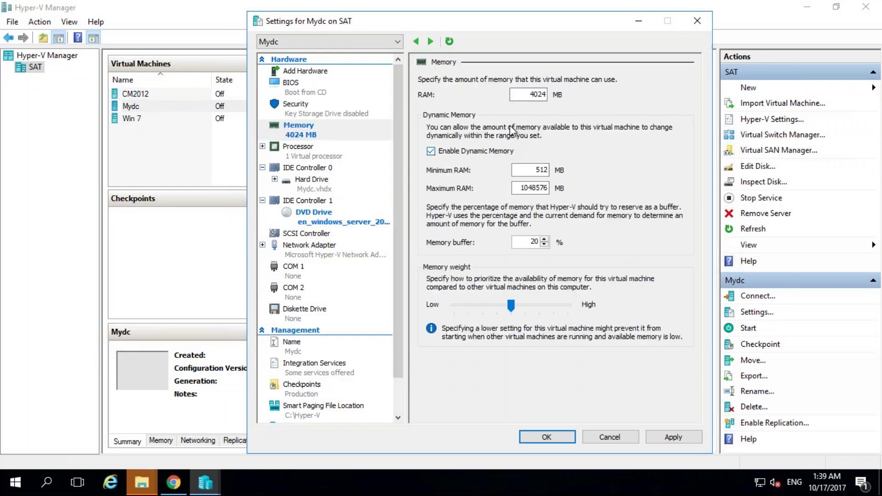
{"action": "left_click", "coordinate": [536, 169]}
{"action": "type", "text": "1"}
{"action": "mouse_move", "coordinate": [521, 136]}
{"action": "left_mouse_down"}
{"action": "mouse_move", "coordinate": [677, 195]}
{"action": "mouse_move", "coordinate": [416, 95]}
{"action": "left_mouse_up"}
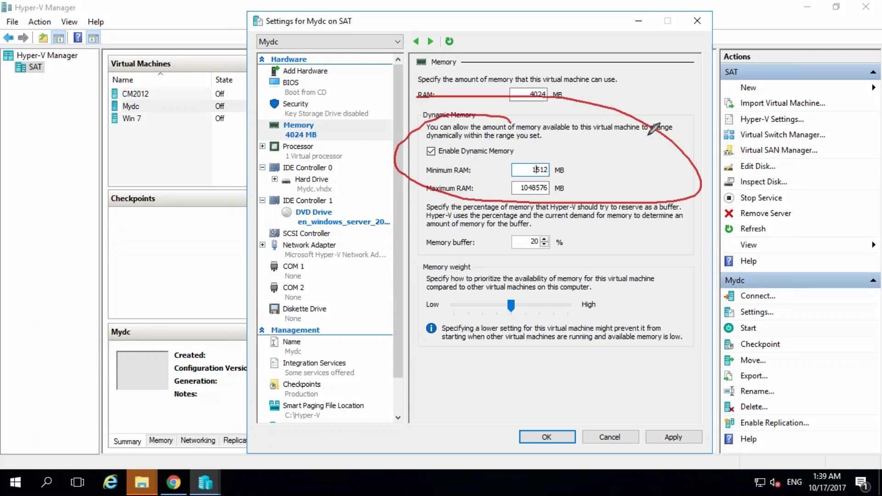
{"action": "left_click_drag", "start_coordinate": [569, 158], "coordinate": [663, 109]}
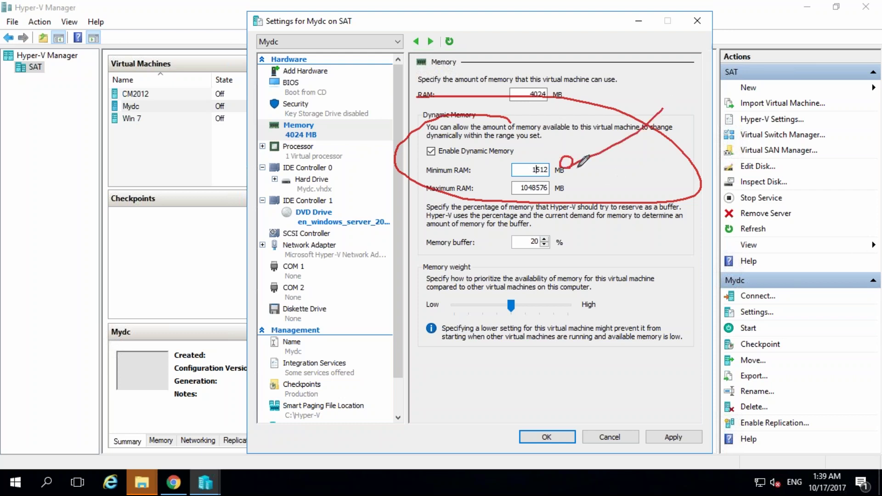
{"action": "mouse_move", "coordinate": [571, 189]}
{"action": "left_mouse_down"}
{"action": "mouse_move", "coordinate": [531, 204]}
{"action": "mouse_move", "coordinate": [583, 177]}
{"action": "left_mouse_up"}
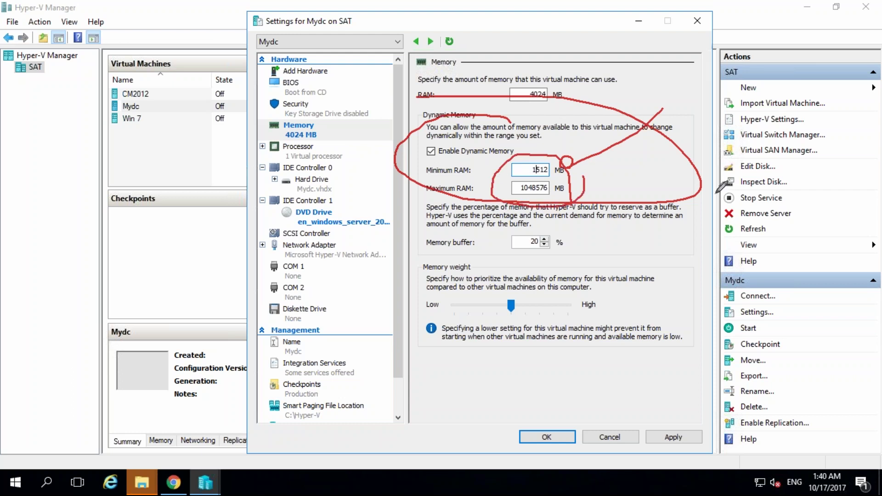
{"action": "key", "text": "Escape"}
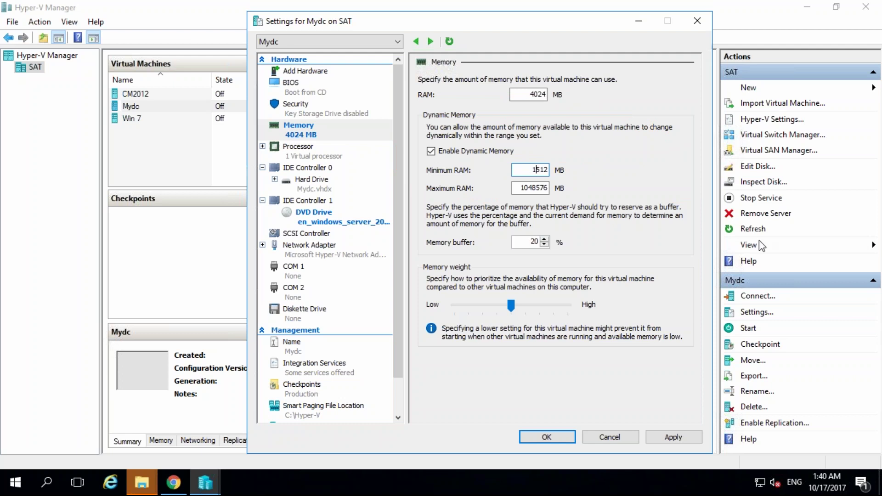
Give Mydc 2 virtual processors, recheck its DVD image, and apply the virtual machine's settings
{"action": "left_click", "coordinate": [306, 154]}
{"action": "left_click", "coordinate": [564, 100]}
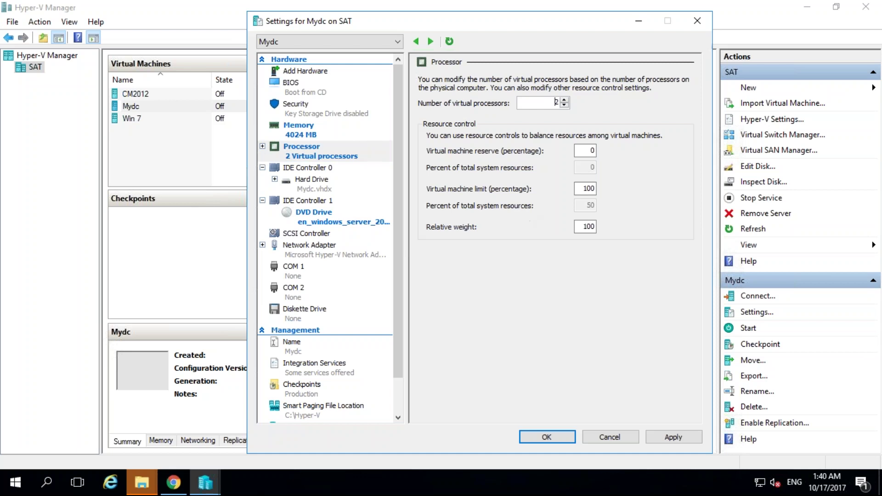
{"action": "left_click", "coordinate": [321, 224]}
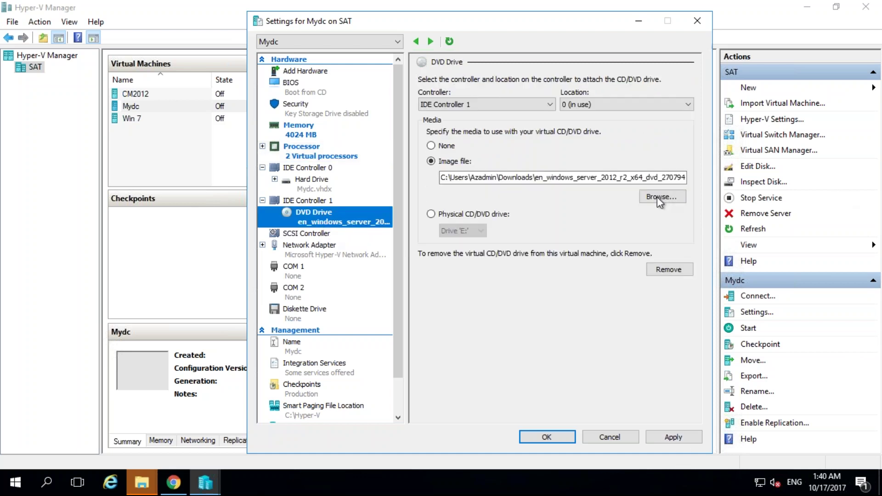
{"action": "left_click", "coordinate": [671, 437]}
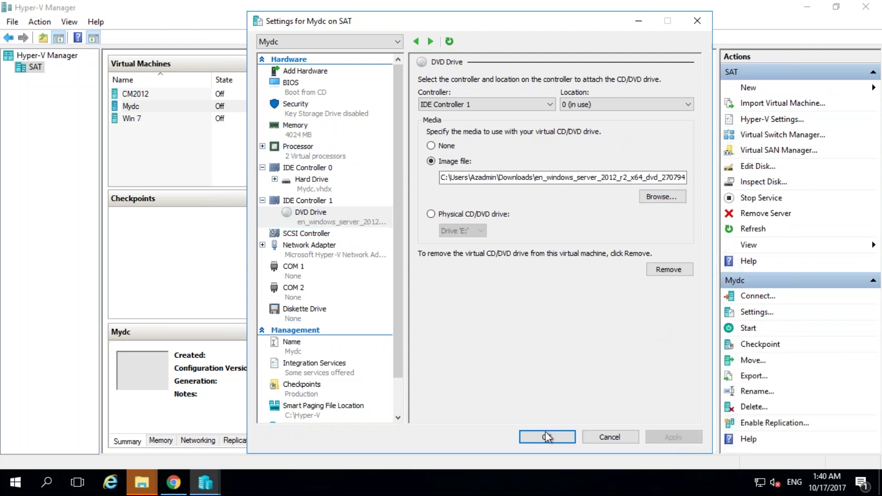
{"action": "left_click", "coordinate": [547, 437]}
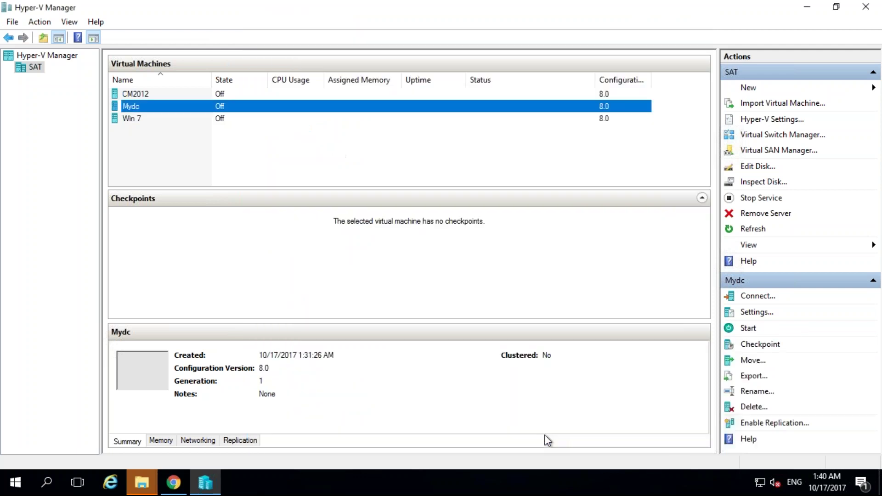
Check the installation image and memory settings of the Win 7 virtual machine
{"action": "left_click", "coordinate": [115, 118]}
{"action": "right_click", "coordinate": [139, 115]}
{"action": "left_click", "coordinate": [184, 142]}
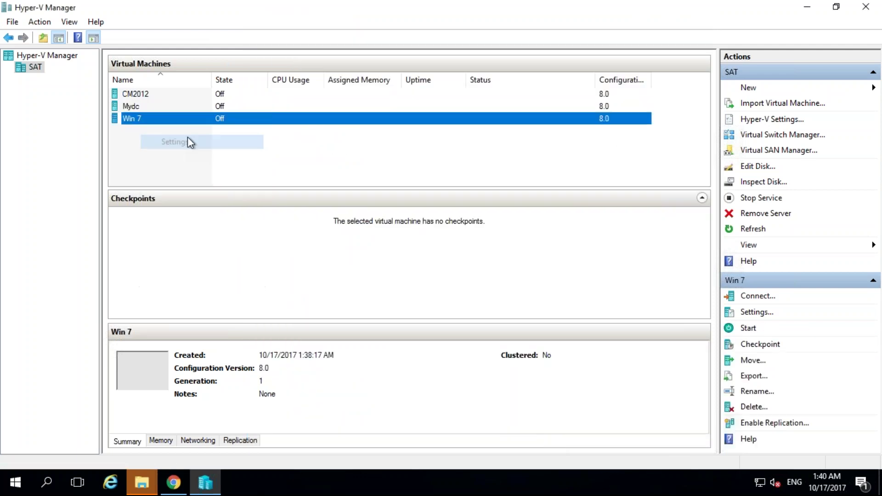
{"action": "left_click", "coordinate": [375, 216]}
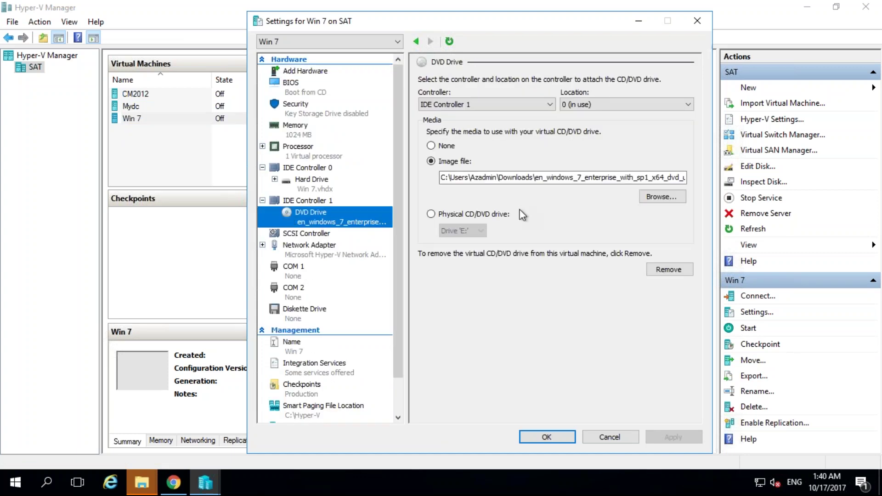
{"action": "left_click", "coordinate": [317, 136]}
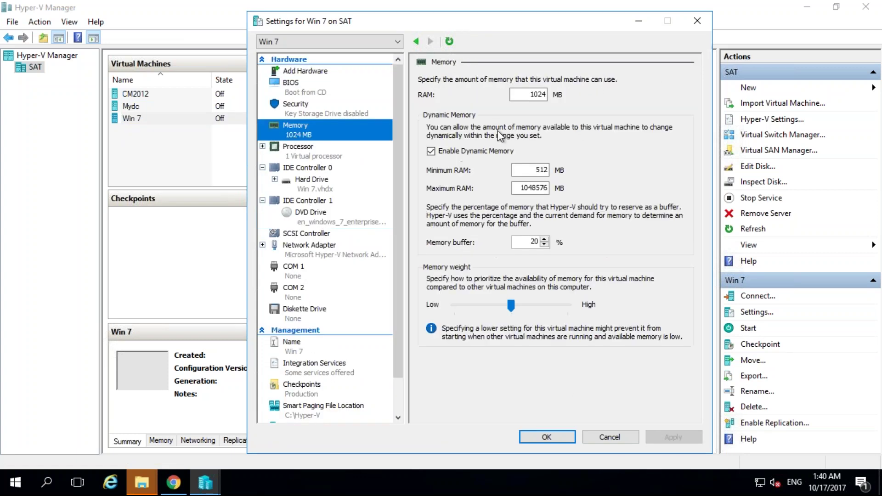
{"action": "left_click", "coordinate": [609, 436]}
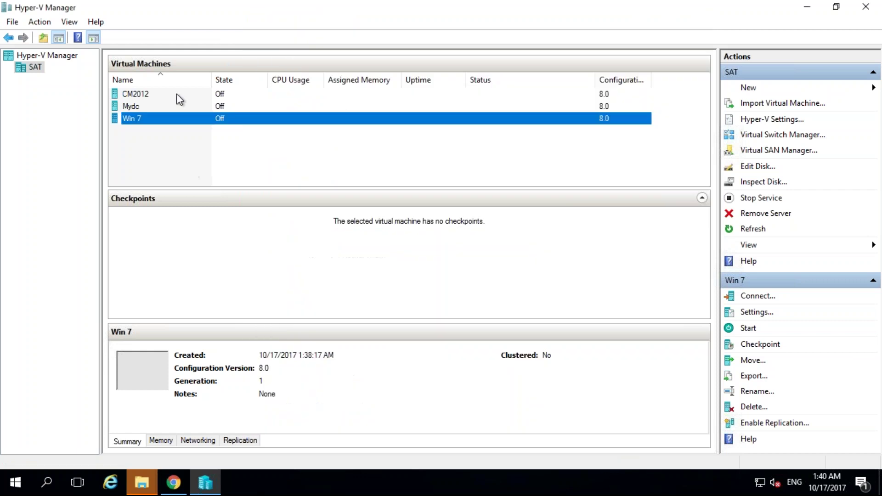
Start the CM2012, Mydc and Win 7 virtual machines together
{"action": "left_click", "coordinate": [169, 98], "text": "shift"}
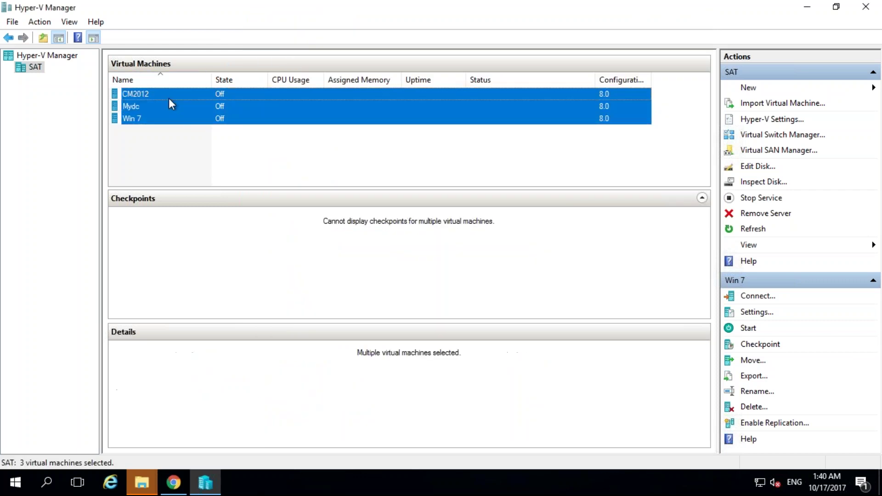
{"action": "right_click", "coordinate": [170, 104]}
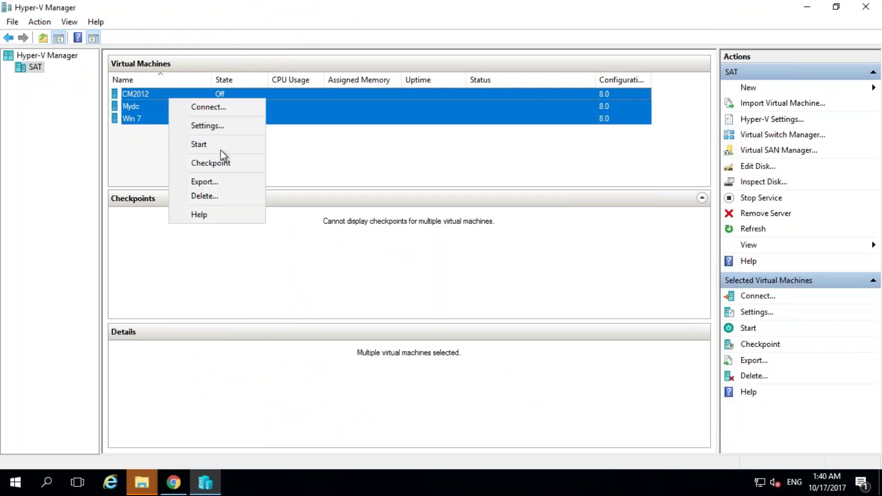
{"action": "left_click", "coordinate": [222, 145]}
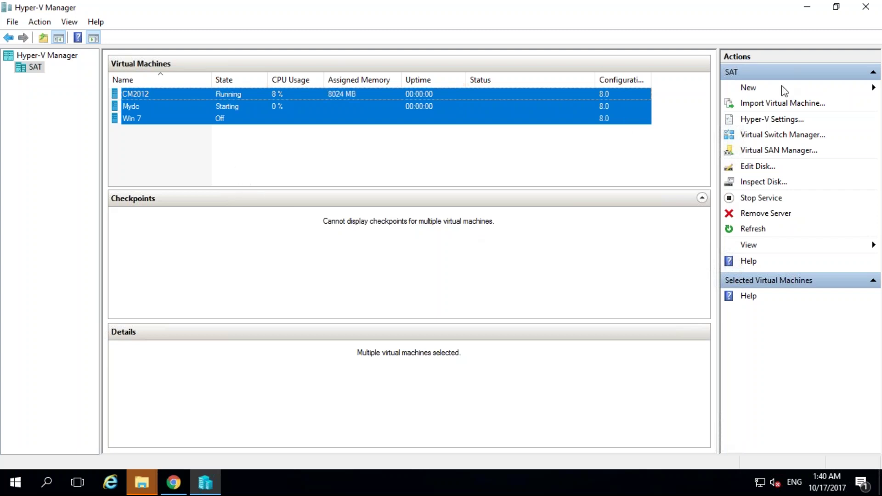
Set the Windows taskbar to never combine its buttons, and close the taskbar settings
{"action": "right_click", "coordinate": [345, 493]}
{"action": "left_click", "coordinate": [351, 479]}
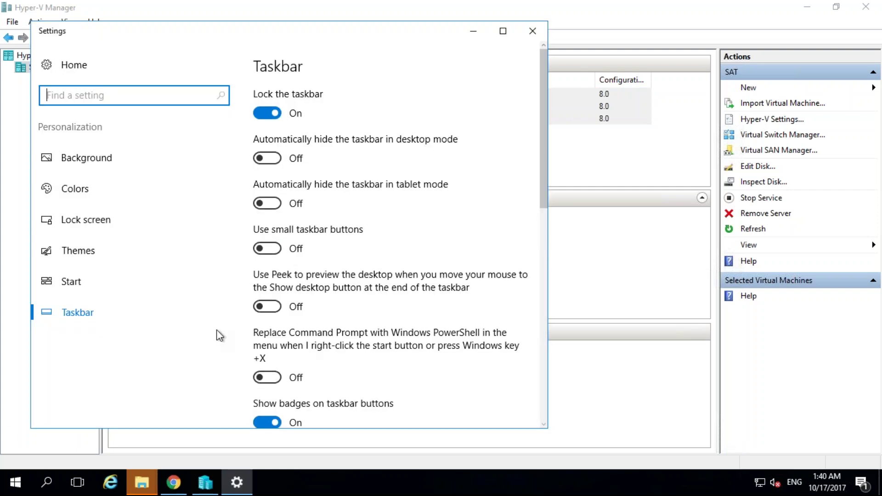
{"action": "scroll", "coordinate": [368, 404], "scroll_direction": "down", "scroll_amount": 10}
{"action": "scroll", "coordinate": [340, 348], "scroll_direction": "up", "scroll_amount": 5}
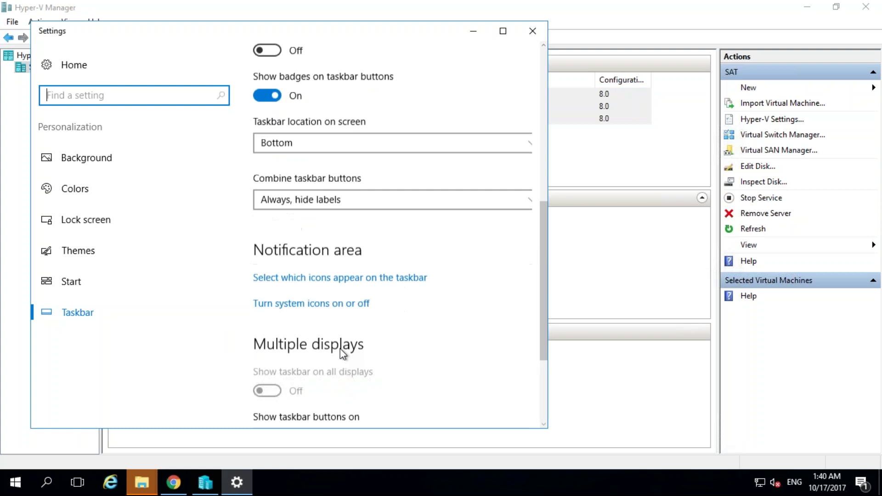
{"action": "left_click", "coordinate": [313, 307]}
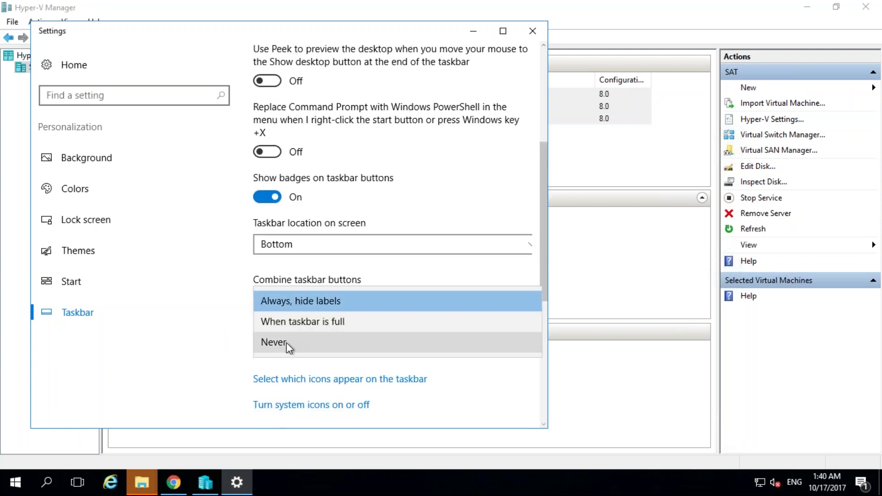
{"action": "left_click", "coordinate": [286, 342]}
{"action": "left_click", "coordinate": [532, 31]}
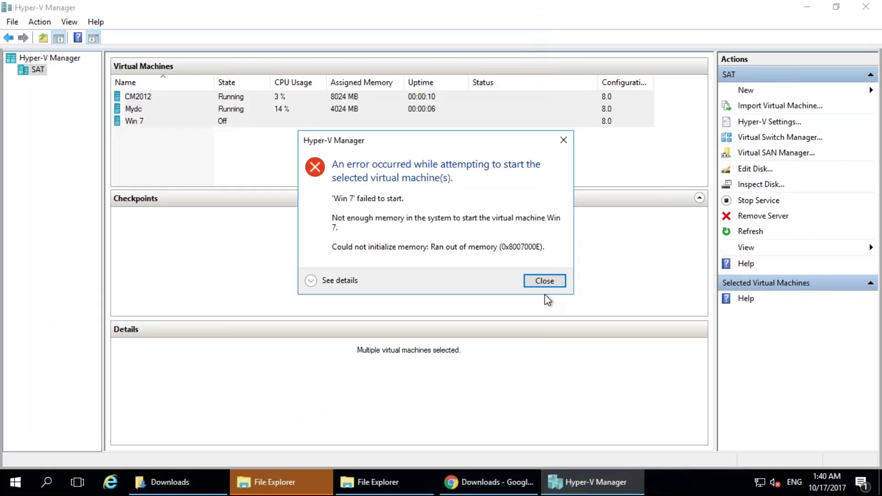
Dismiss the start error and open a console connection to the CM2012 virtual machine
{"action": "left_click", "coordinate": [551, 281]}
{"action": "left_click", "coordinate": [329, 166]}
{"action": "left_click", "coordinate": [188, 98]}
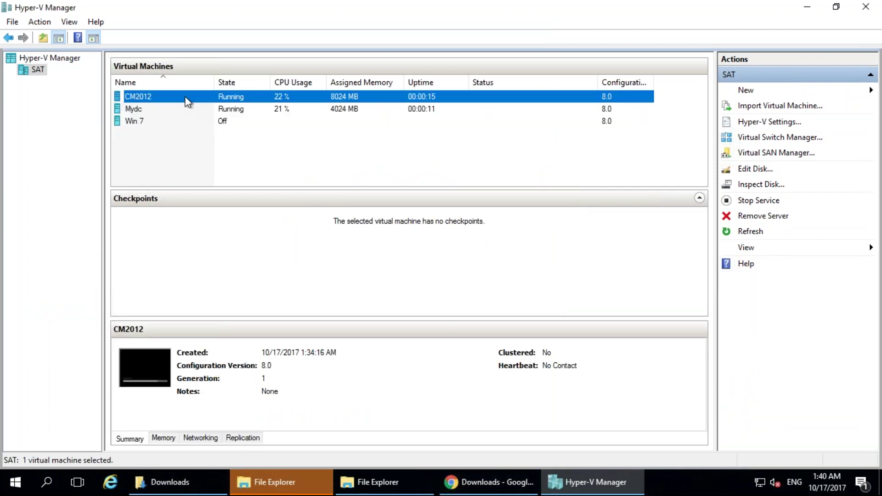
{"action": "right_click", "coordinate": [186, 96]}
{"action": "left_click", "coordinate": [216, 105]}
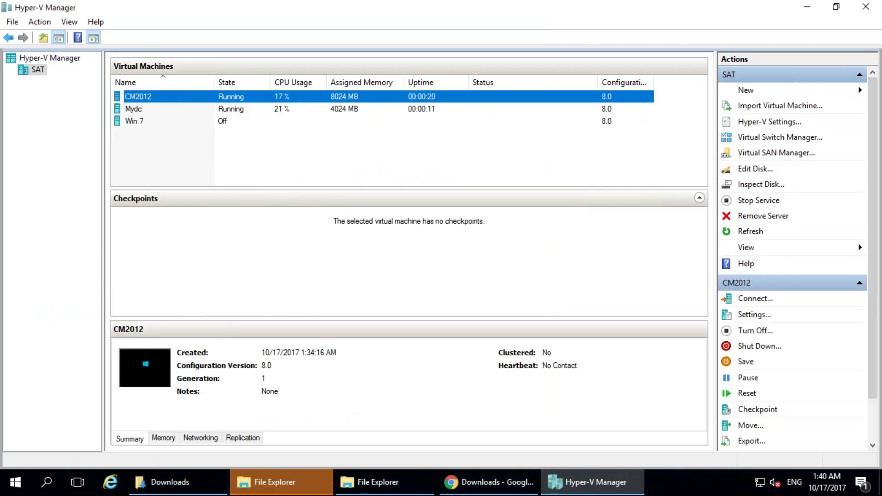
Minimize the CM2012 console, connect to Mydc, and move its console window so the whole Windows Setup dialog is in view
{"action": "left_click", "coordinate": [490, 111]}
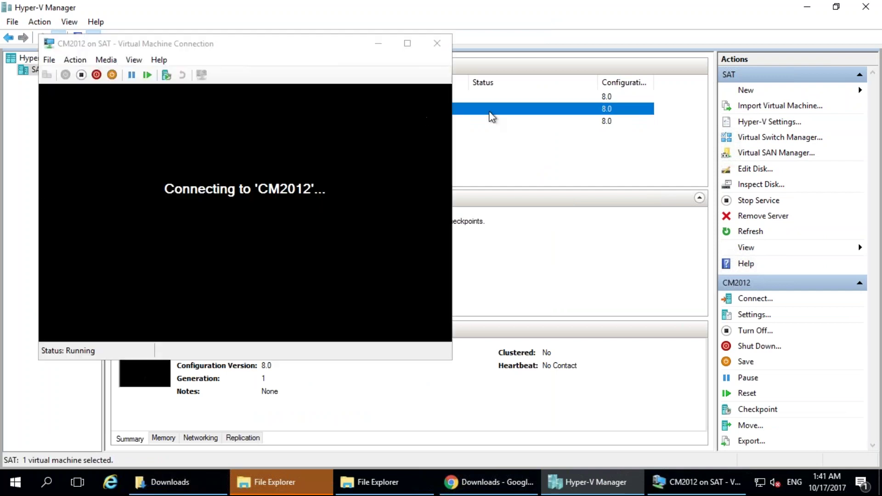
{"action": "left_click", "coordinate": [488, 120]}
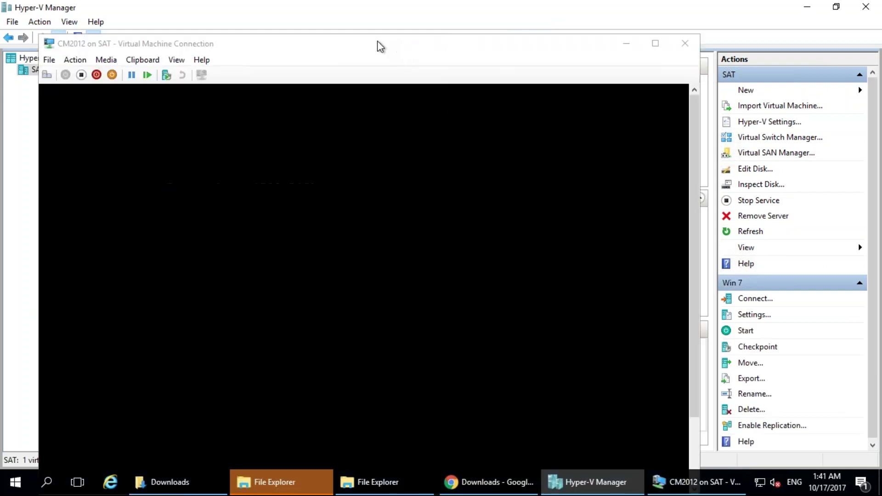
{"action": "left_click", "coordinate": [627, 49]}
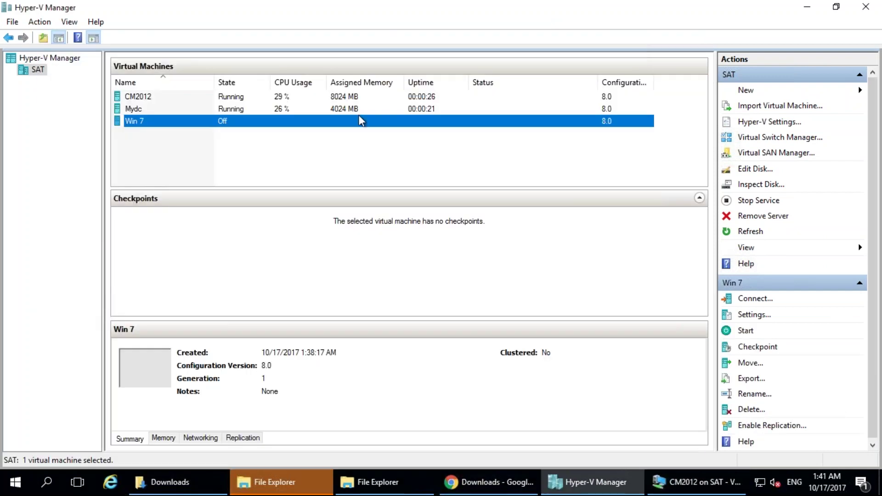
{"action": "right_click", "coordinate": [299, 107]}
{"action": "left_click", "coordinate": [321, 115]}
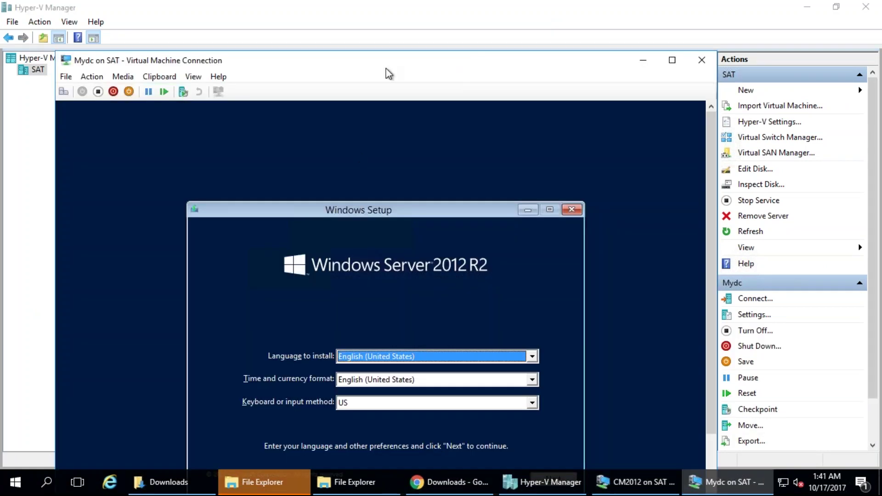
{"action": "left_click_drag", "start_coordinate": [389, 67], "coordinate": [390, 3]}
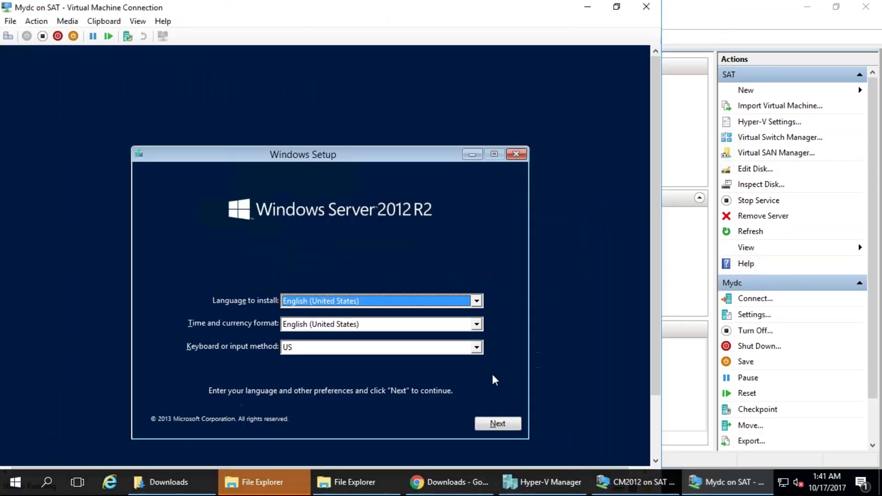
Accept the default language settings and start the Windows Server 2012 R2 installation in both Mydc and CM2012
{"action": "left_click", "coordinate": [498, 425]}
{"action": "left_click", "coordinate": [352, 304]}
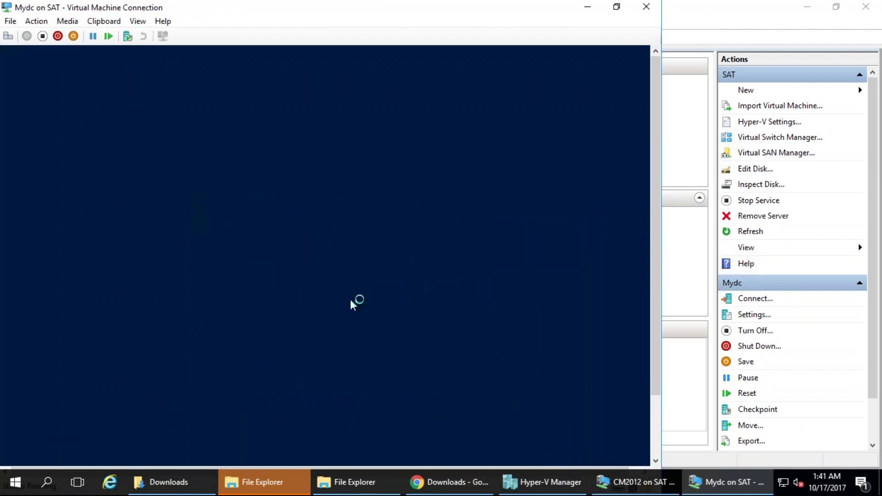
{"action": "left_click", "coordinate": [635, 482]}
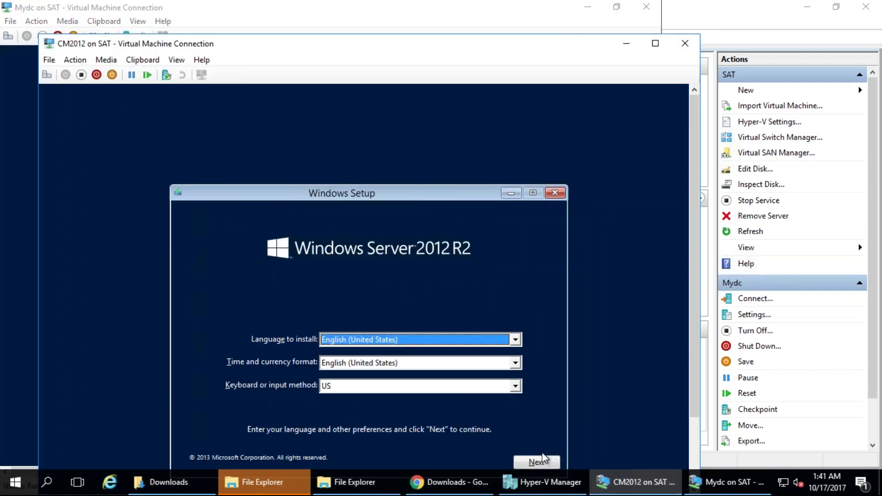
{"action": "left_click", "coordinate": [536, 463]}
{"action": "left_click", "coordinate": [382, 338]}
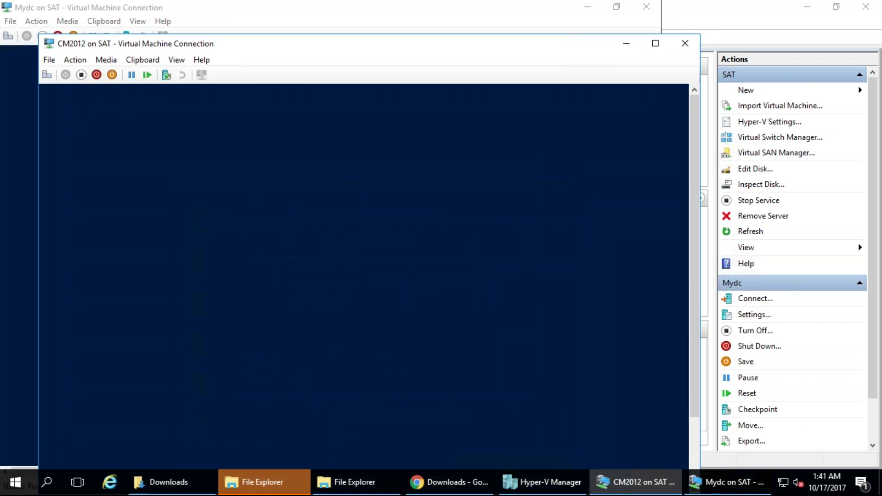
Minimize the virtual machine consoles, Hyper-V Manager, Downloads and File Explorer windows to clear the desktop
{"action": "left_click", "coordinate": [728, 482]}
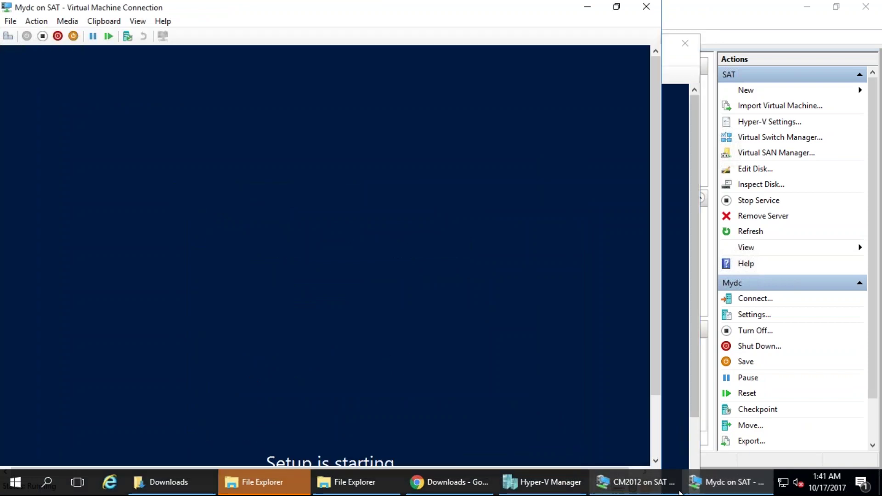
{"action": "left_click", "coordinate": [722, 483]}
{"action": "left_click", "coordinate": [655, 483]}
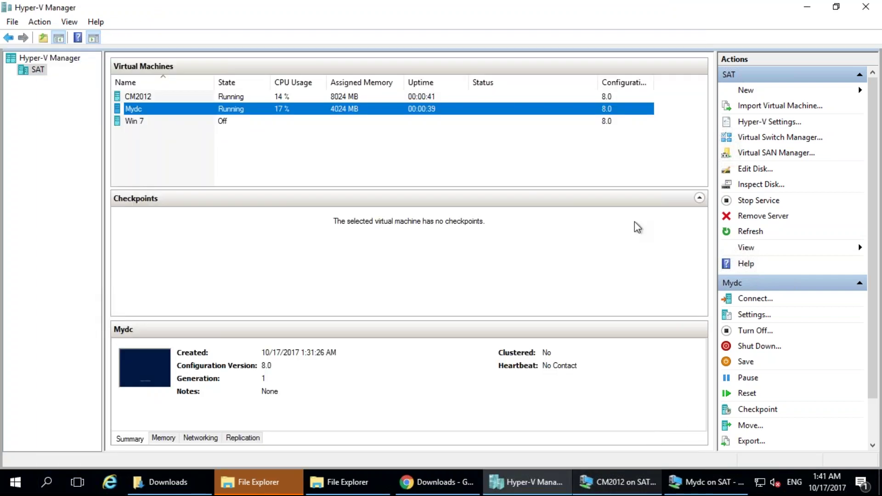
{"action": "left_click", "coordinate": [807, 6]}
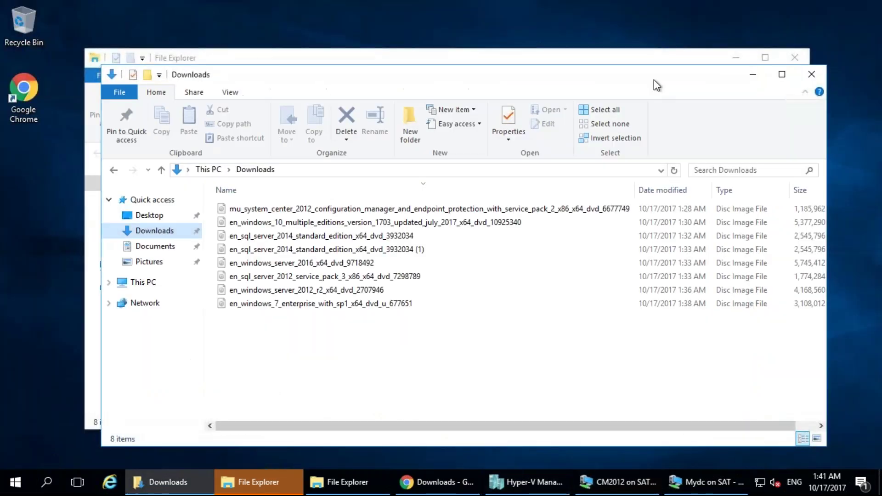
{"action": "left_click", "coordinate": [752, 73]}
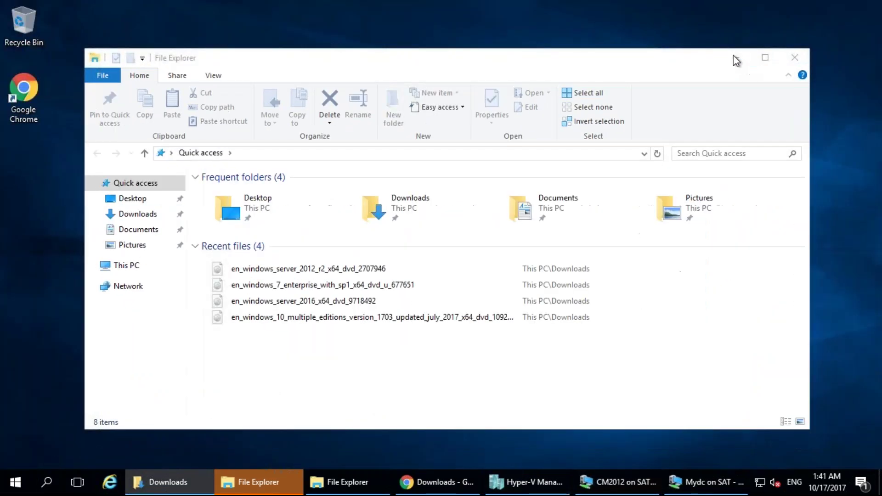
{"action": "left_click", "coordinate": [735, 57]}
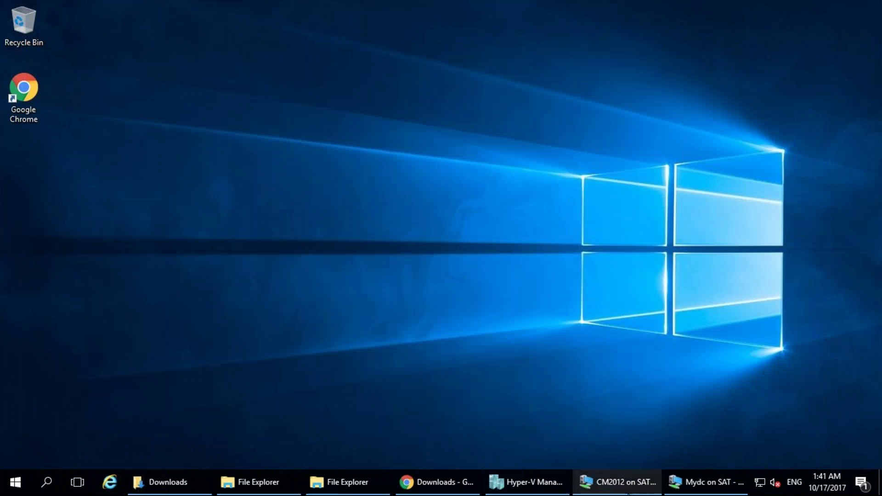
Show the product key pages in the CM2012 and Mydc consoles, and switch to the Chrome window
{"action": "left_click", "coordinate": [617, 482]}
{"action": "left_click_drag", "start_coordinate": [417, 45], "coordinate": [418, 1]}
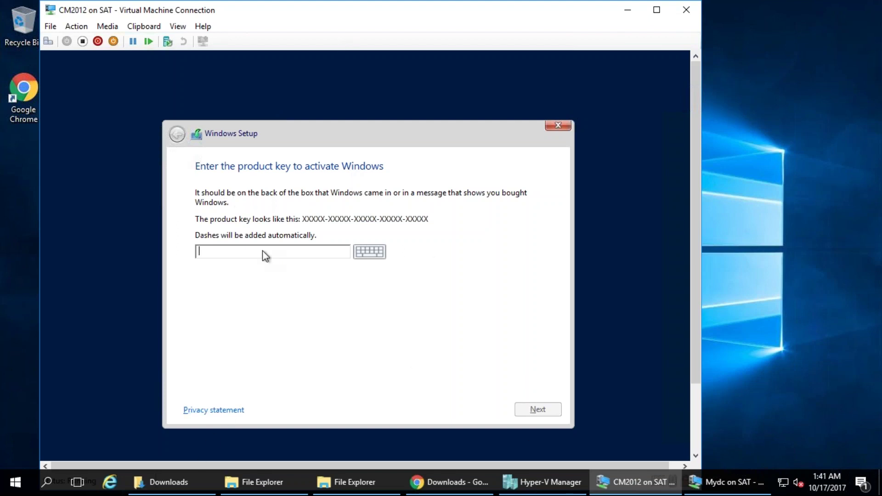
{"action": "type", "text": "A"}
{"action": "key", "text": "BackSpace"}
{"action": "left_click", "coordinate": [725, 482]}
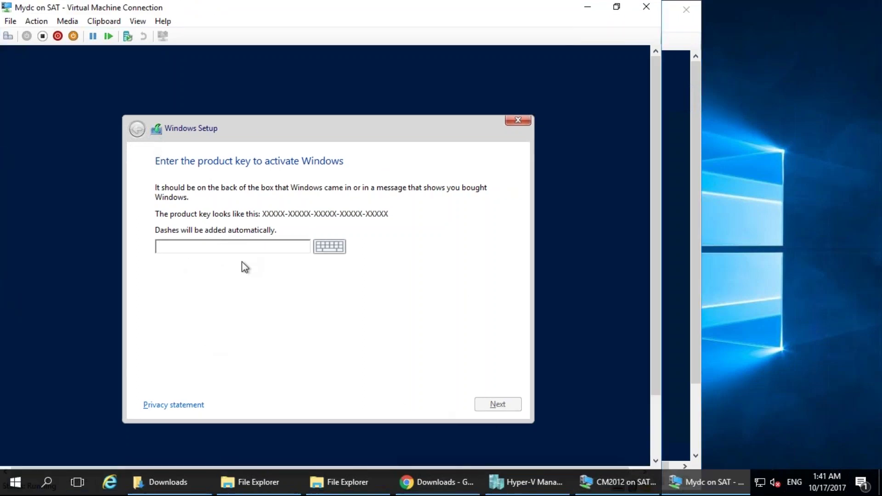
{"action": "left_click", "coordinate": [437, 482]}
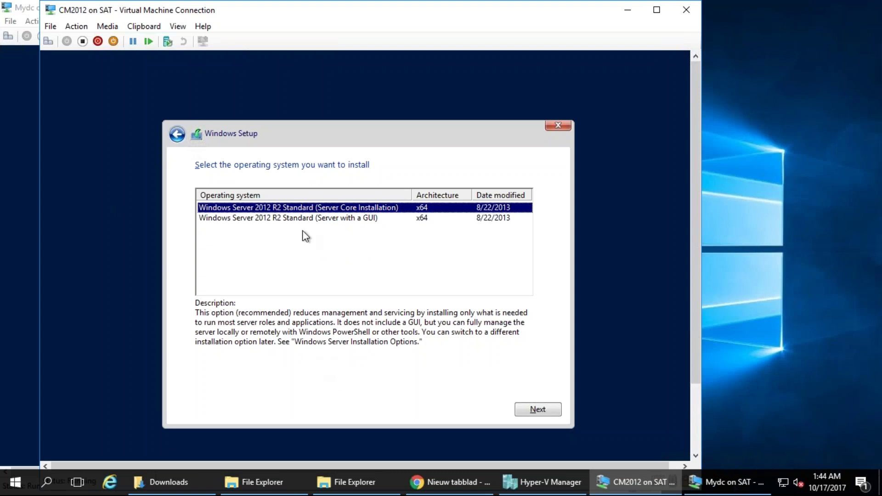
Select Windows Server 2012 R2 Standard (Server with a GUI) in both CM2012 and Mydc, and continue the Mydc setup
{"action": "left_click", "coordinate": [294, 218]}
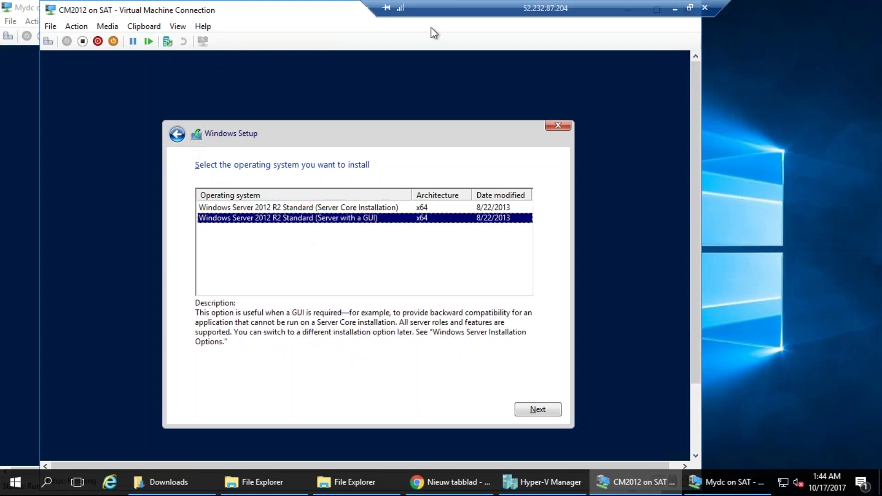
{"action": "left_click_drag", "start_coordinate": [420, 27], "coordinate": [753, 41]}
{"action": "left_click", "coordinate": [207, 211]}
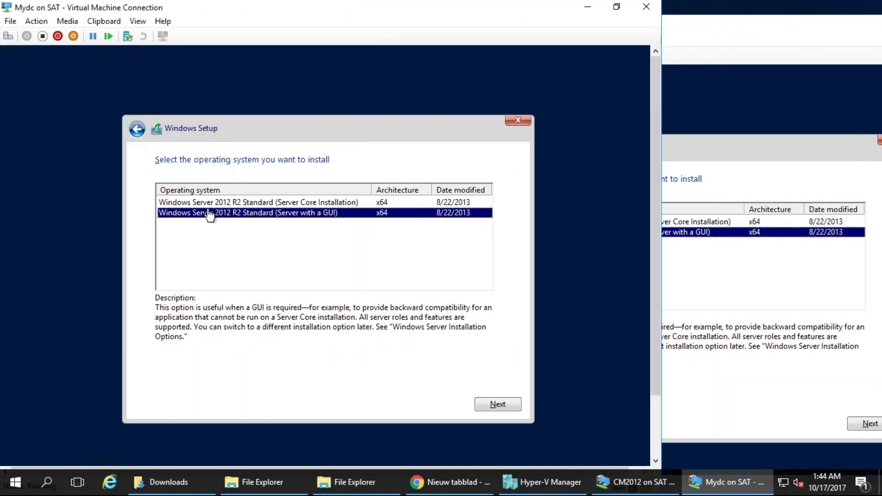
{"action": "left_click", "coordinate": [489, 408]}
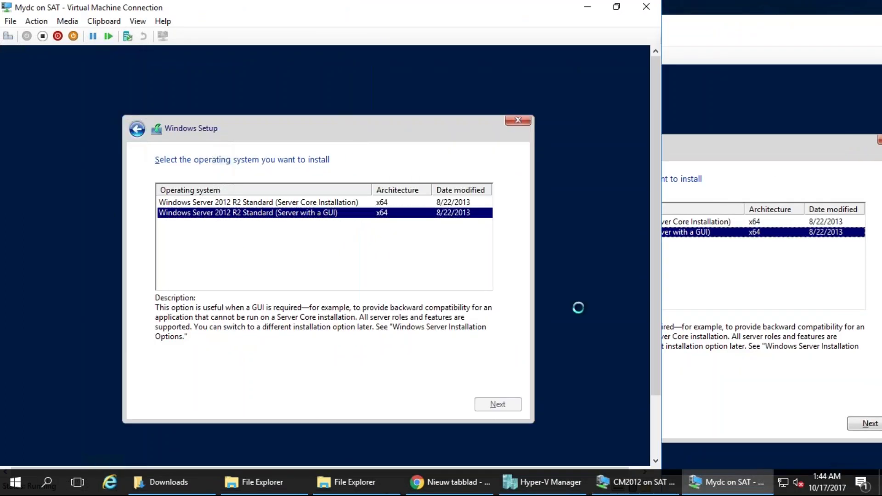
In Mydc, accept the license terms and start a custom installation on Drive 0 Unallocated Space
{"action": "left_click", "coordinate": [767, 164]}
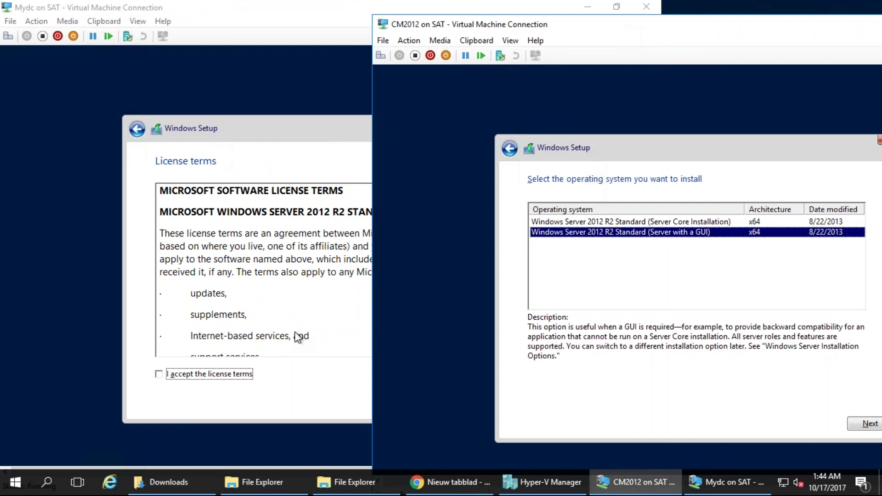
{"action": "left_click", "coordinate": [222, 376]}
{"action": "left_click", "coordinate": [498, 404]}
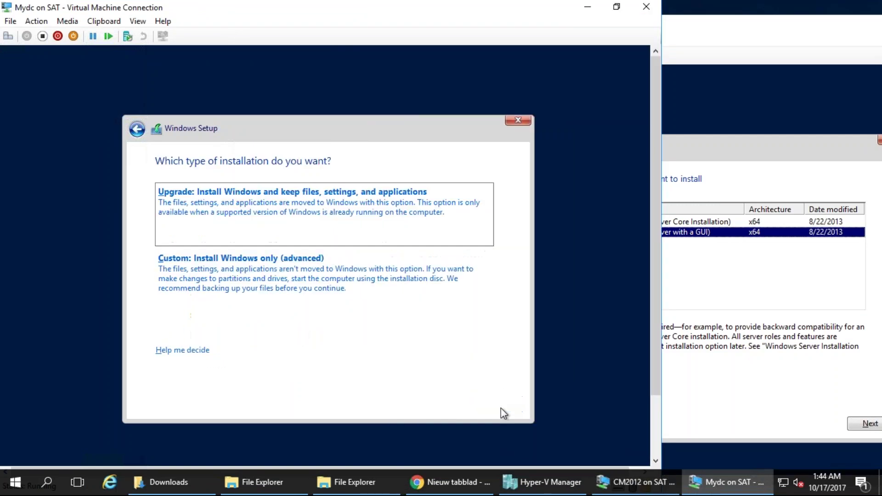
{"action": "left_click", "coordinate": [329, 271]}
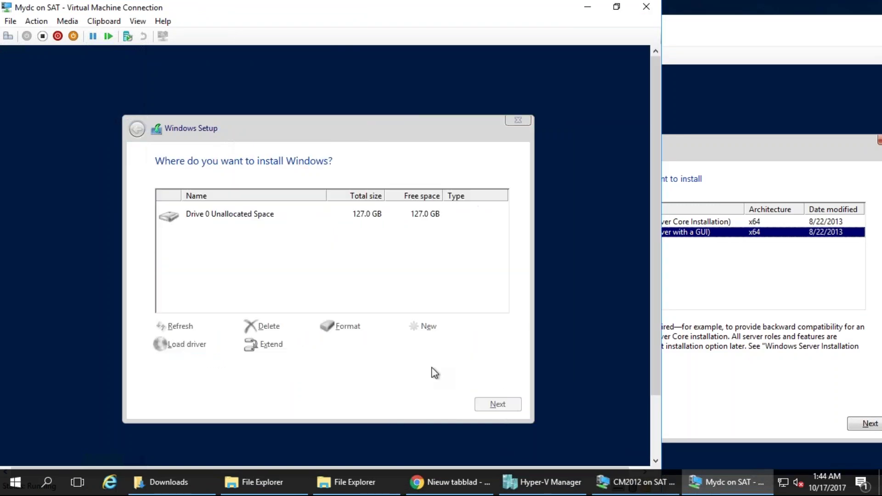
{"action": "left_click", "coordinate": [498, 404]}
Bring the CM2012 console to the front and move it so the whole Windows Setup dialog is in view
{"action": "left_click", "coordinate": [735, 21]}
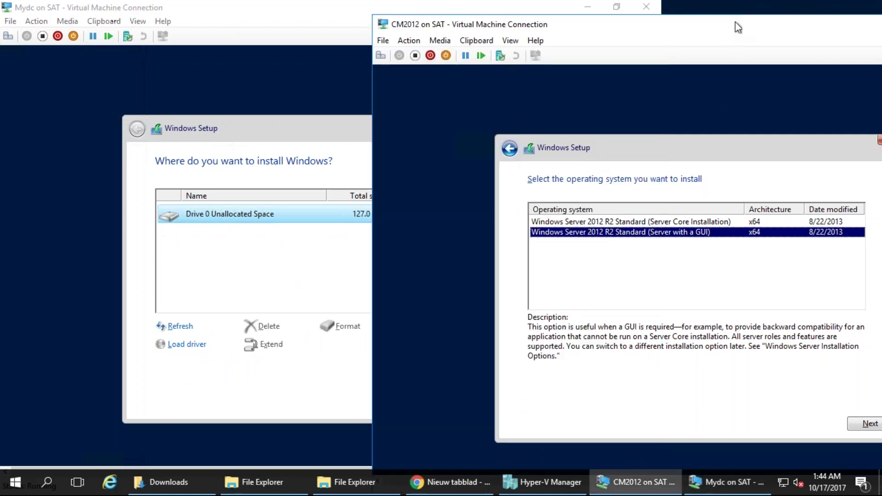
{"action": "left_click_drag", "start_coordinate": [655, 24], "coordinate": [404, 25]}
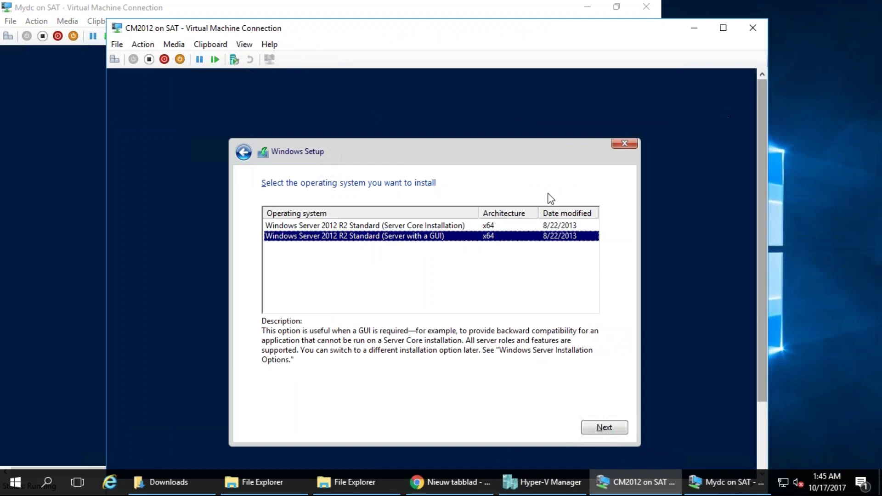
{"action": "left_click_drag", "start_coordinate": [9, 440], "coordinate": [5, 452]}
{"action": "mouse_move", "coordinate": [2, 345]}
{"action": "left_mouse_down"}
{"action": "mouse_move", "coordinate": [10, 250]}
{"action": "mouse_move", "coordinate": [212, 105]}
{"action": "left_mouse_up"}
{"action": "mouse_move", "coordinate": [426, 225]}
{"action": "left_mouse_down"}
{"action": "mouse_move", "coordinate": [404, 229]}
{"action": "mouse_move", "coordinate": [426, 229]}
{"action": "mouse_move", "coordinate": [424, 216]}
{"action": "left_mouse_up"}
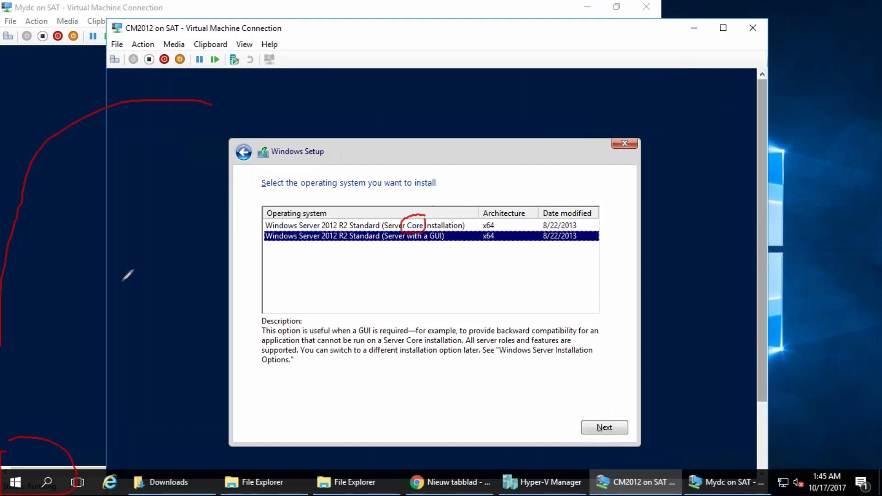
{"action": "left_click_drag", "start_coordinate": [147, 368], "coordinate": [121, 328]}
{"action": "mouse_move", "coordinate": [207, 360]}
{"action": "left_mouse_down"}
{"action": "mouse_move", "coordinate": [198, 328]}
{"action": "mouse_move", "coordinate": [239, 333]}
{"action": "left_mouse_up"}
{"action": "left_click_drag", "start_coordinate": [122, 289], "coordinate": [121, 372]}
{"action": "left_click_drag", "start_coordinate": [161, 276], "coordinate": [170, 335]}
{"action": "left_click_drag", "start_coordinate": [245, 329], "coordinate": [206, 291]}
{"action": "mouse_move", "coordinate": [60, 225]}
{"action": "left_mouse_down"}
{"action": "mouse_move", "coordinate": [65, 282]}
{"action": "mouse_move", "coordinate": [205, 262]}
{"action": "left_mouse_up"}
{"action": "mouse_move", "coordinate": [55, 225]}
{"action": "left_mouse_down"}
{"action": "mouse_move", "coordinate": [170, 198]}
{"action": "mouse_move", "coordinate": [191, 263]}
{"action": "left_mouse_up"}
{"action": "mouse_move", "coordinate": [97, 240]}
{"action": "left_mouse_down"}
{"action": "mouse_move", "coordinate": [87, 258]}
{"action": "mouse_move", "coordinate": [110, 239]}
{"action": "mouse_move", "coordinate": [118, 242]}
{"action": "mouse_move", "coordinate": [123, 216]}
{"action": "mouse_move", "coordinate": [167, 244]}
{"action": "mouse_move", "coordinate": [196, 228]}
{"action": "left_mouse_up"}
{"action": "mouse_move", "coordinate": [167, 162]}
{"action": "left_mouse_down"}
{"action": "mouse_move", "coordinate": [218, 164]}
{"action": "mouse_move", "coordinate": [190, 235]}
{"action": "left_mouse_up"}
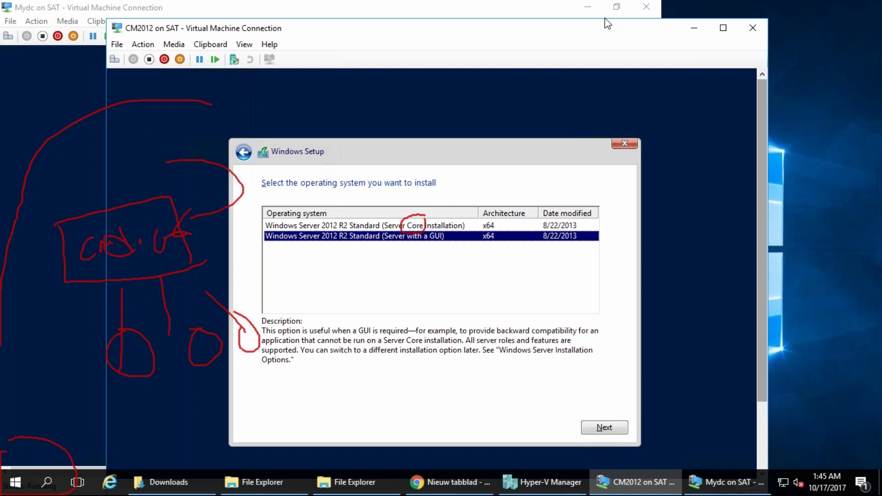
{"action": "key", "text": "Escape"}
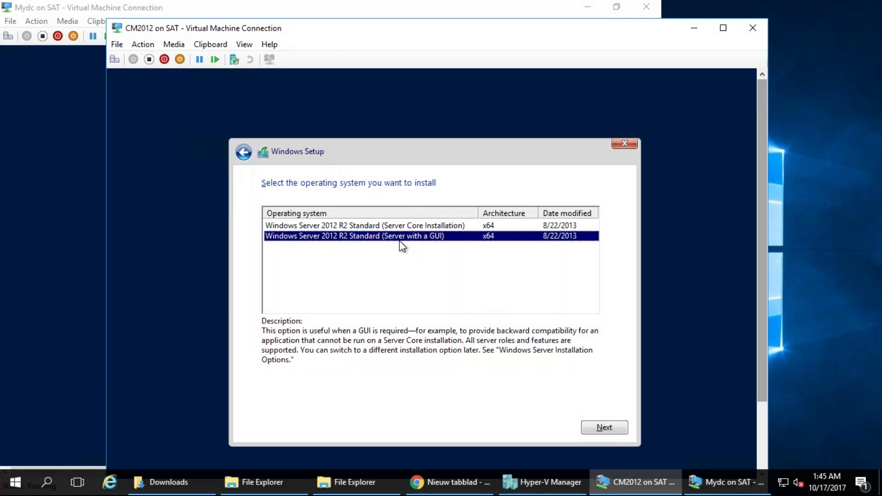
Continue the CM2012 setup to the license terms, check on the Mydc installation, and place the CM2012 console over the Mydc one
{"action": "left_click", "coordinate": [604, 427]}
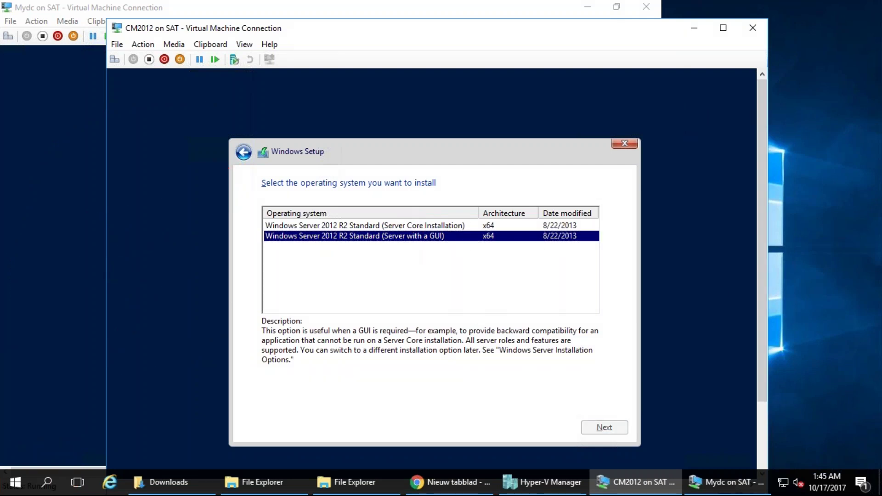
{"action": "left_click", "coordinate": [278, 5]}
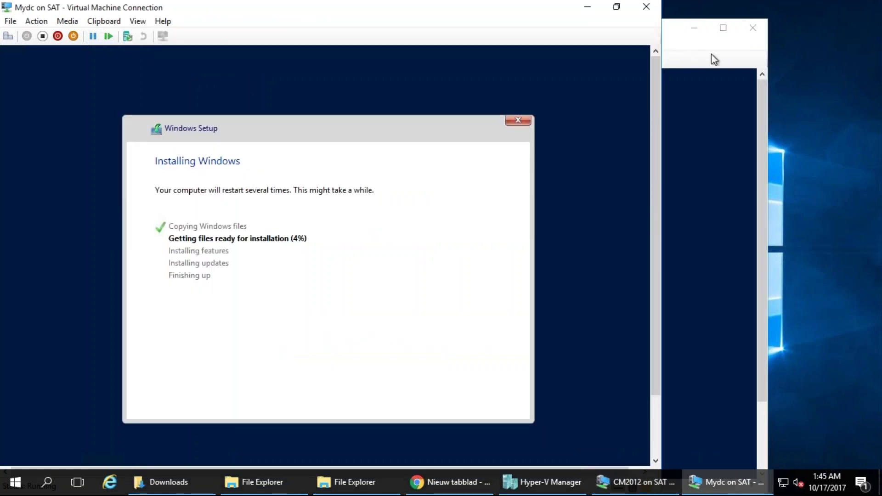
{"action": "left_click", "coordinate": [693, 55]}
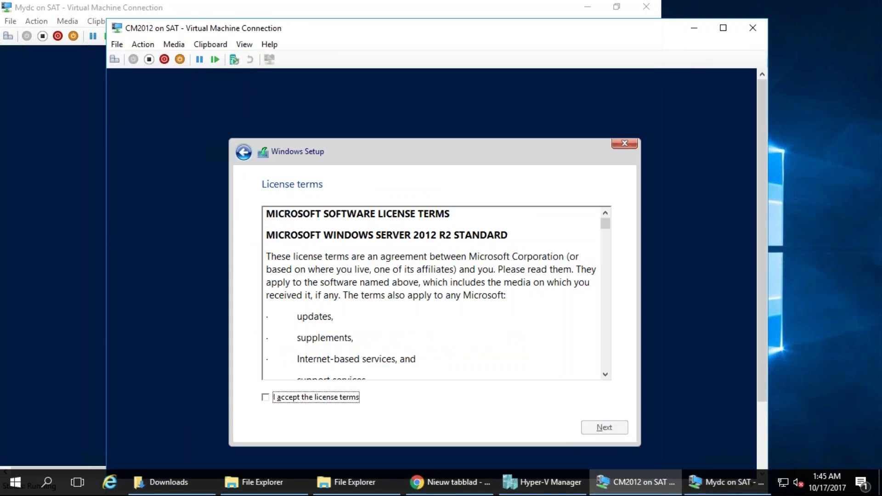
{"action": "left_click_drag", "start_coordinate": [531, 27], "coordinate": [490, 81]}
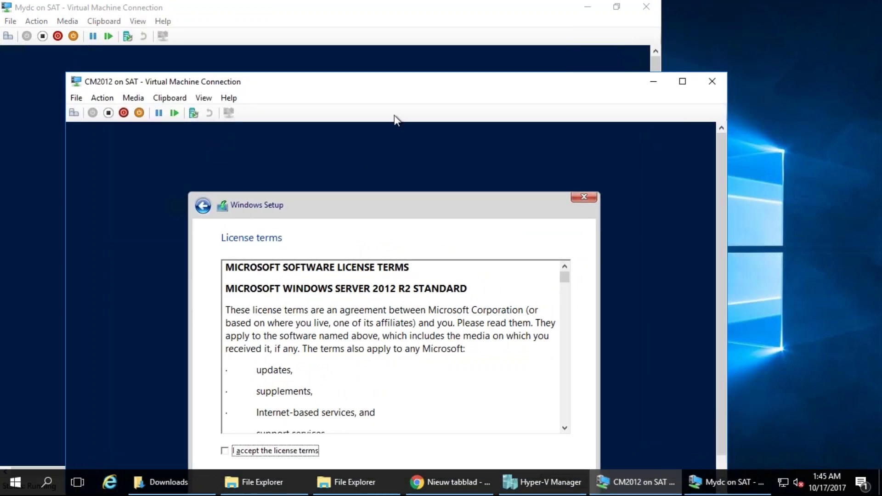
{"action": "left_click_drag", "start_coordinate": [401, 92], "coordinate": [342, 4]}
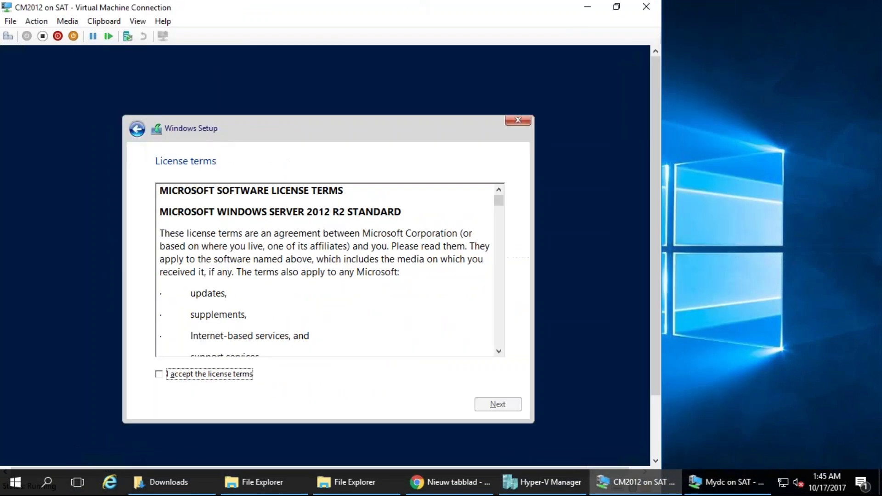
In CM2012, accept the license terms and start a custom installation on Drive 0 Unallocated Space
{"action": "left_click", "coordinate": [229, 377]}
{"action": "left_click", "coordinate": [501, 411]}
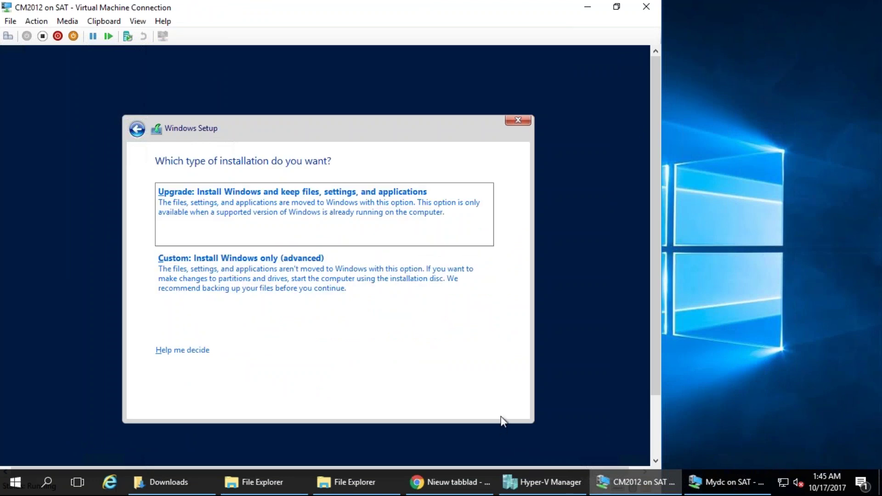
{"action": "left_click", "coordinate": [399, 278]}
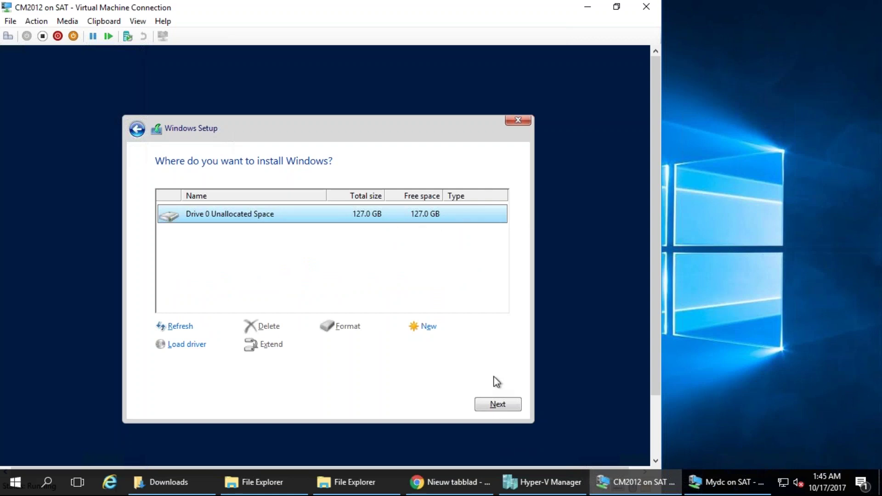
{"action": "left_click", "coordinate": [495, 407]}
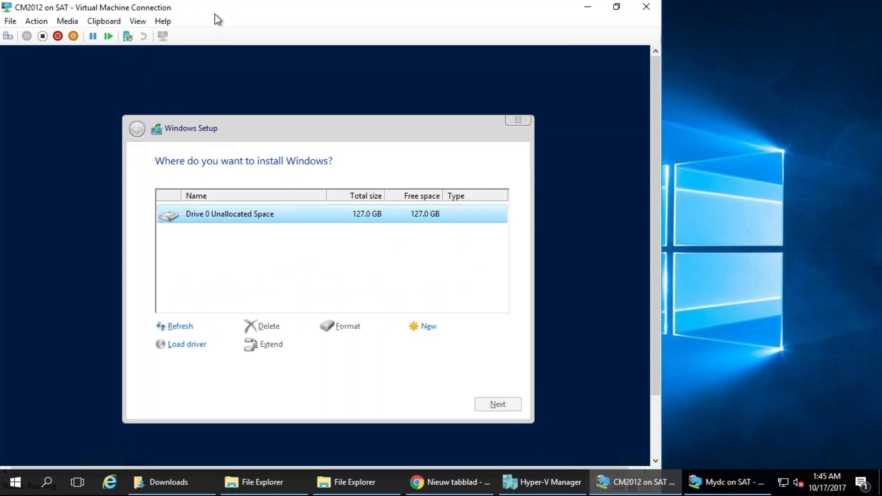
{"action": "left_click_drag", "start_coordinate": [375, 23], "coordinate": [261, 25]}
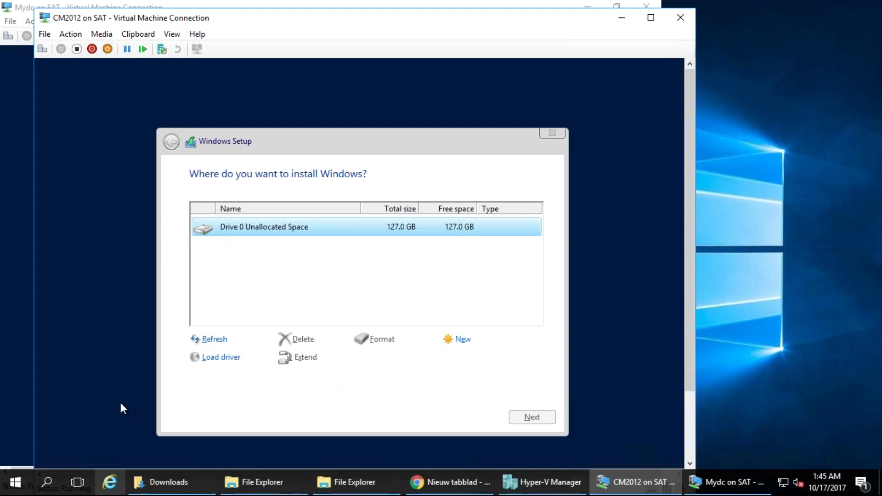
Open an additional Google Chrome window while the Windows installations run
{"action": "left_click", "coordinate": [15, 477]}
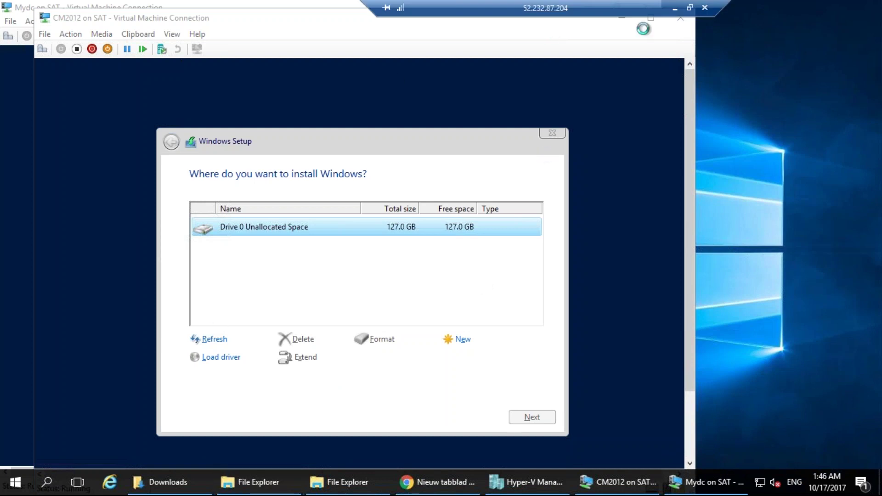
{"action": "key", "text": "super+x"}
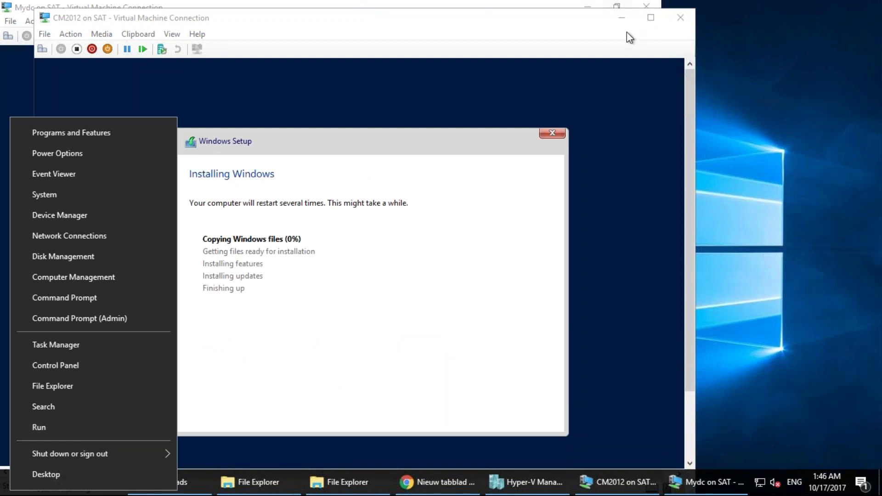
{"action": "left_click", "coordinate": [430, 491]}
{"action": "right_click", "coordinate": [431, 491]}
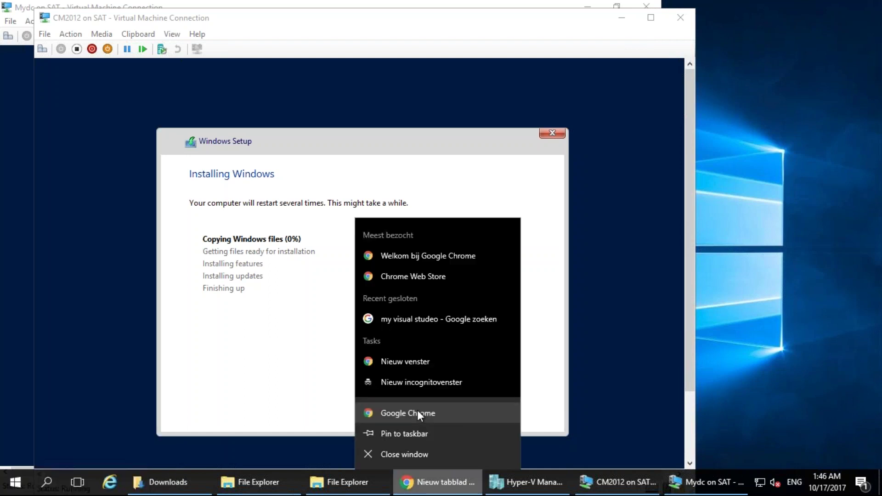
{"action": "left_click", "coordinate": [417, 412]}
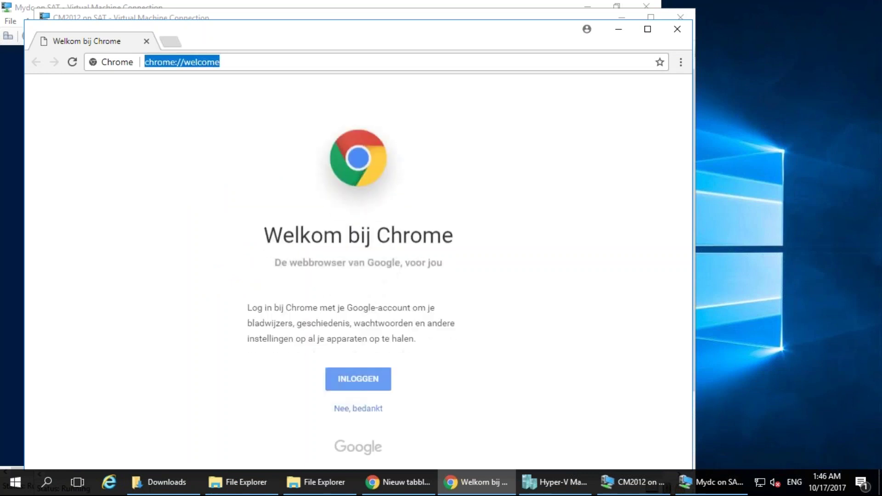
Search the web for "windows 2012 r2 iso" and maximize the browser window
{"action": "type", "text": "windows 2012 r2 s"}
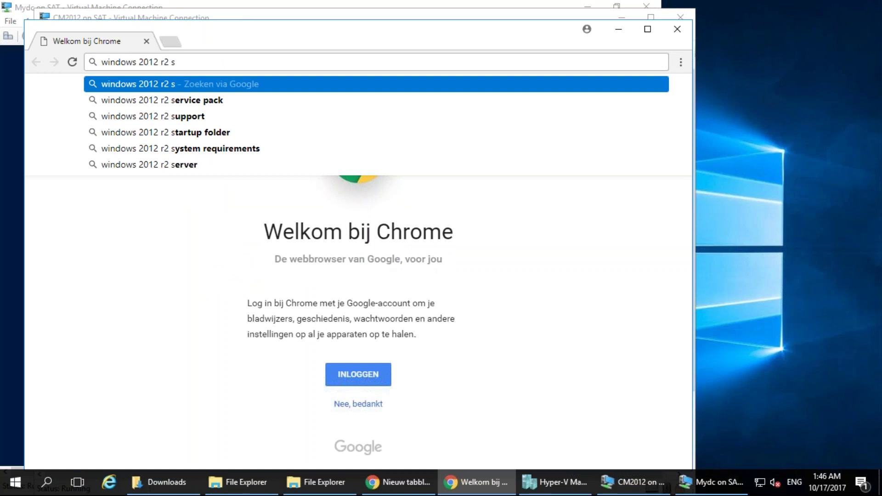
{"action": "key", "text": "BackSpace"}
{"action": "key", "text": "Down"}
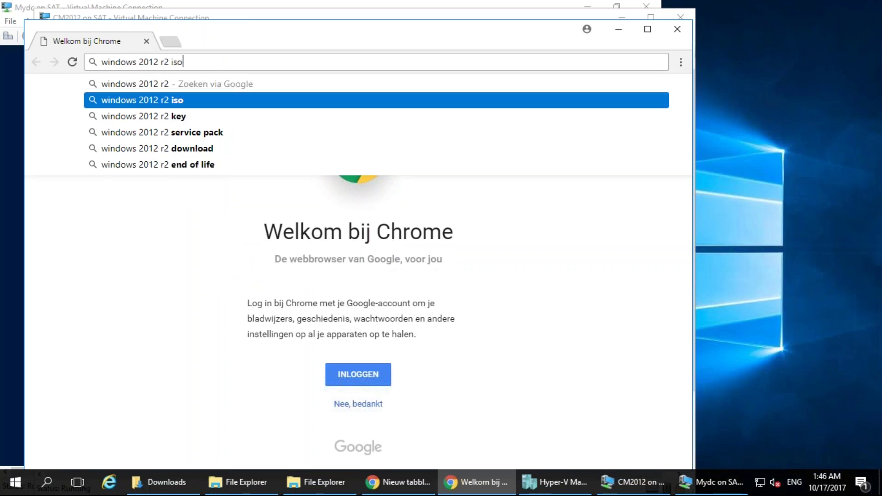
{"action": "key", "text": "Return"}
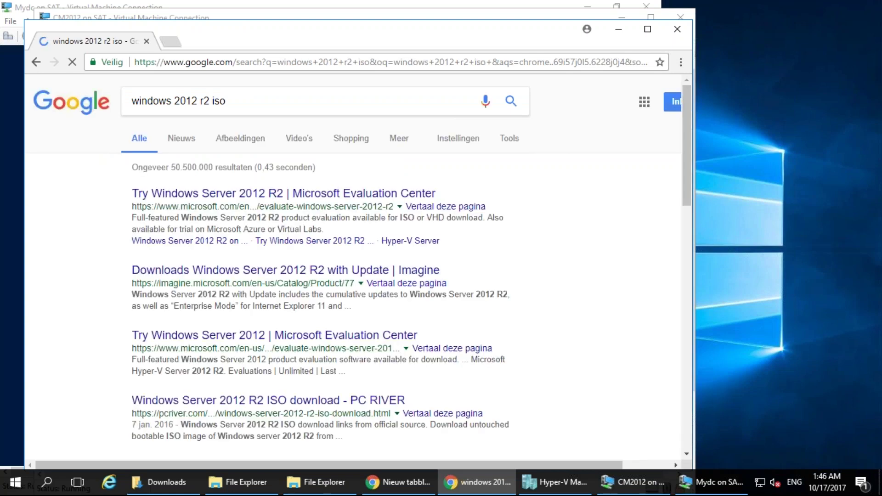
{"action": "double_click", "coordinate": [377, 31]}
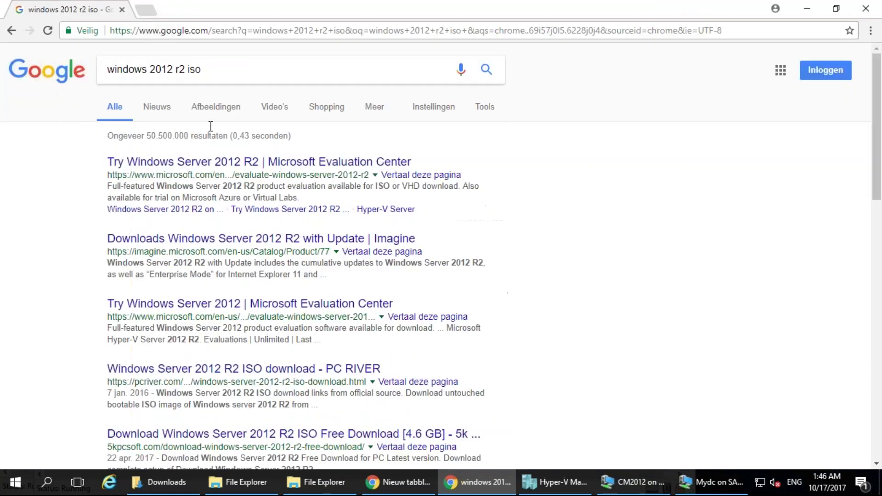
Open the Try Windows Server 2012 R2 result from the Microsoft Evaluation Center, and decline the page translation and the survey
{"action": "left_click", "coordinate": [254, 165]}
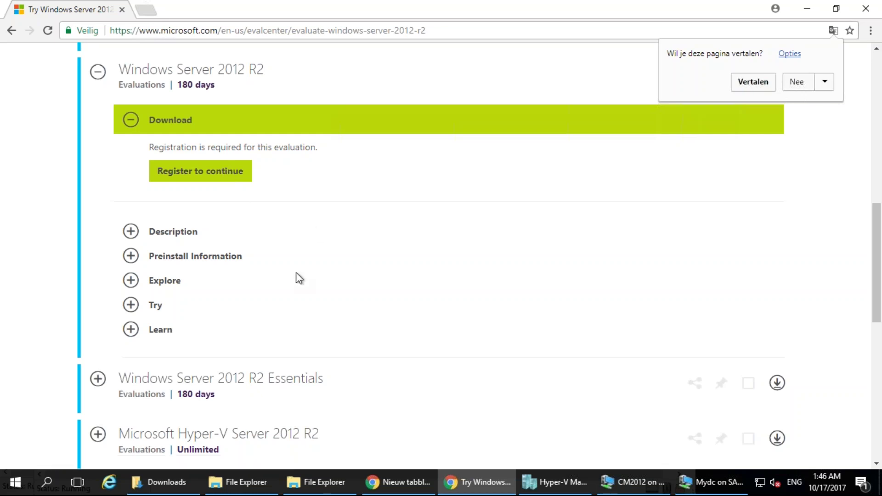
{"action": "scroll", "coordinate": [296, 271], "scroll_direction": "up", "scroll_amount": 7}
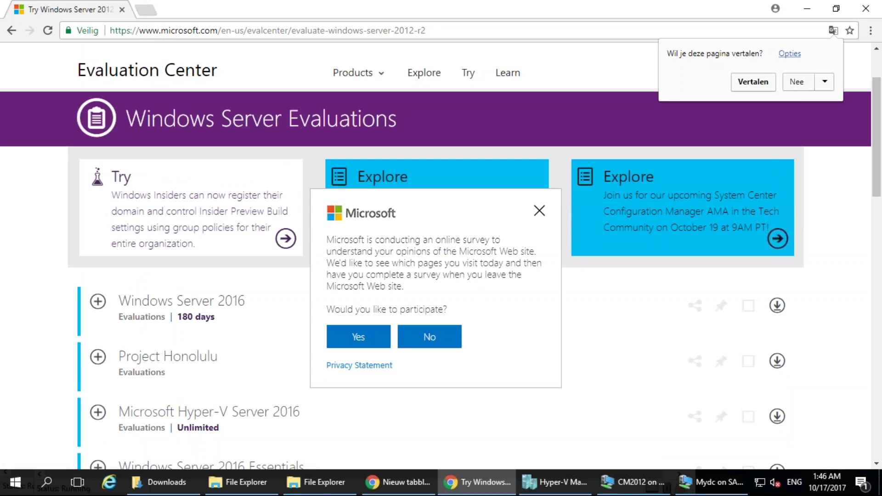
{"action": "left_click", "coordinate": [796, 81]}
{"action": "left_click", "coordinate": [429, 337]}
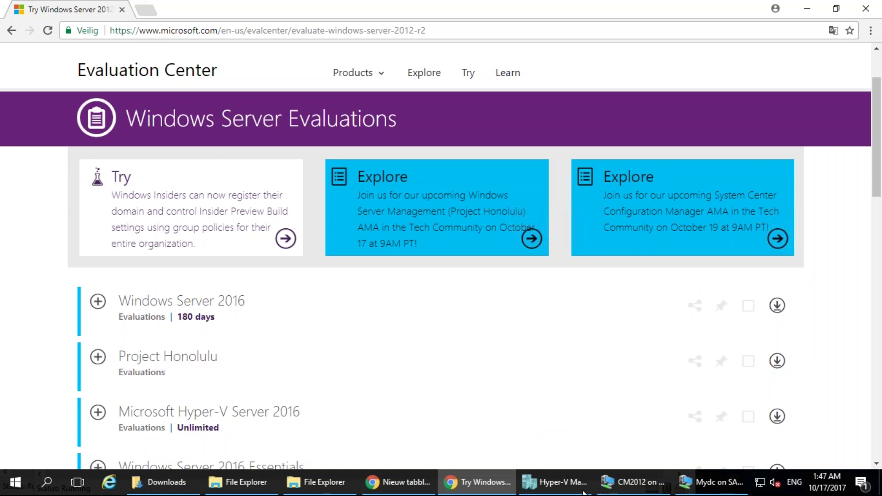
Check the Windows installation progress in the CM2012 console and in the Mydc console
{"action": "left_click", "coordinate": [639, 482]}
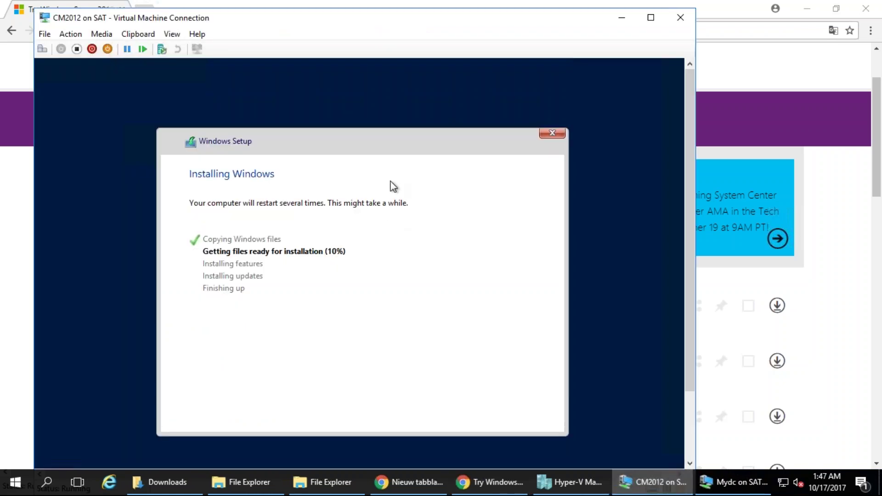
{"action": "left_click", "coordinate": [718, 492]}
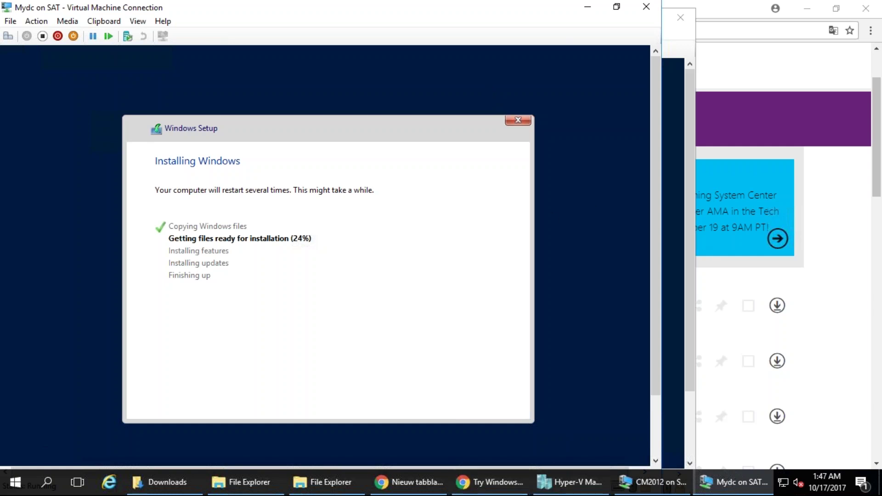
Close both File Explorer windows and the Downloads window
{"action": "right_click", "coordinate": [324, 483]}
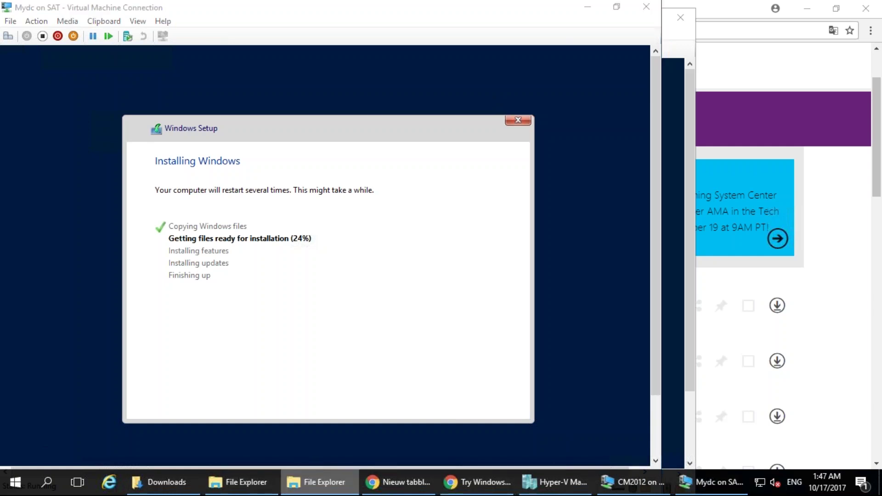
{"action": "left_click", "coordinate": [315, 455]}
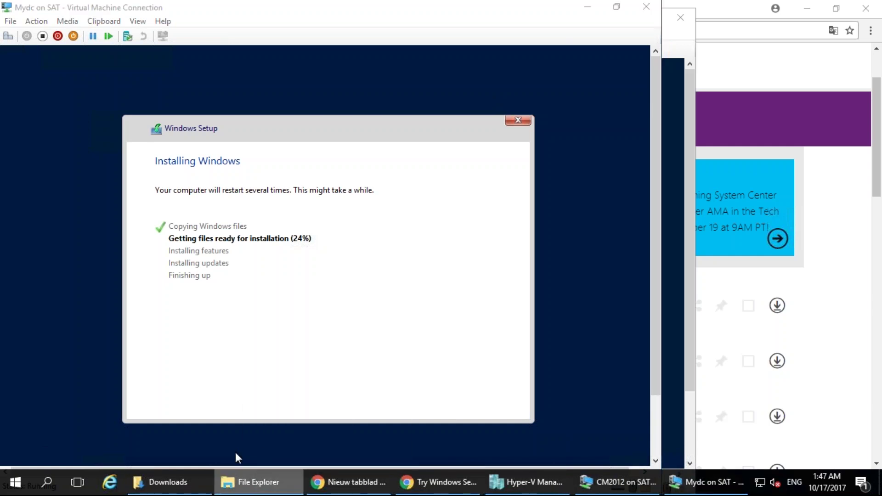
{"action": "right_click", "coordinate": [241, 491]}
{"action": "left_click", "coordinate": [241, 456]}
{"action": "right_click", "coordinate": [176, 483]}
{"action": "left_click", "coordinate": [181, 457]}
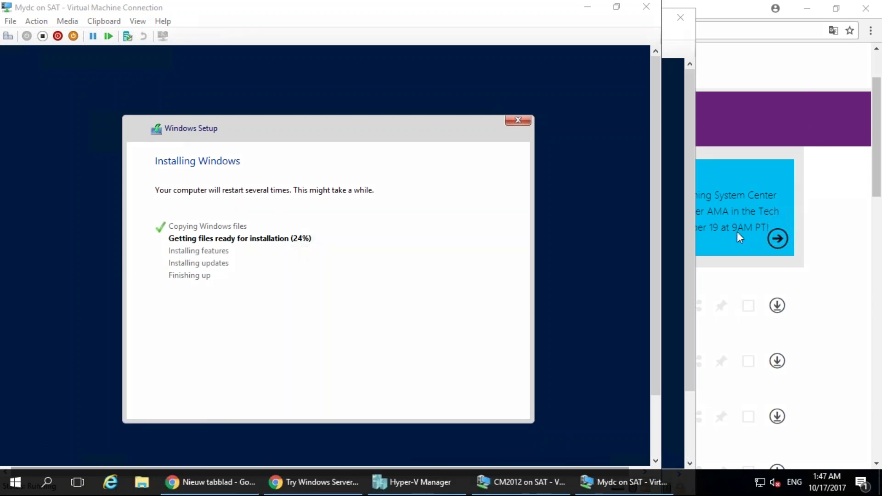
Draw a computer monitor labelled DC in red over the Mydc console
{"action": "mouse_move", "coordinate": [212, 282]}
{"action": "left_mouse_down"}
{"action": "mouse_move", "coordinate": [267, 263]}
{"action": "mouse_move", "coordinate": [283, 330]}
{"action": "left_mouse_up"}
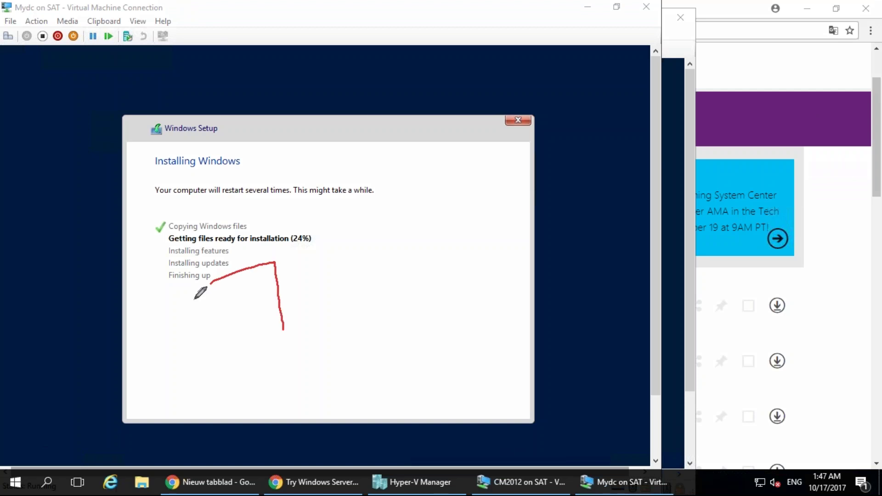
{"action": "mouse_move", "coordinate": [205, 289]}
{"action": "left_mouse_down"}
{"action": "mouse_move", "coordinate": [210, 338]}
{"action": "mouse_move", "coordinate": [240, 320]}
{"action": "mouse_move", "coordinate": [224, 354]}
{"action": "mouse_move", "coordinate": [228, 312]}
{"action": "left_mouse_up"}
{"action": "left_click_drag", "start_coordinate": [247, 281], "coordinate": [262, 297]}
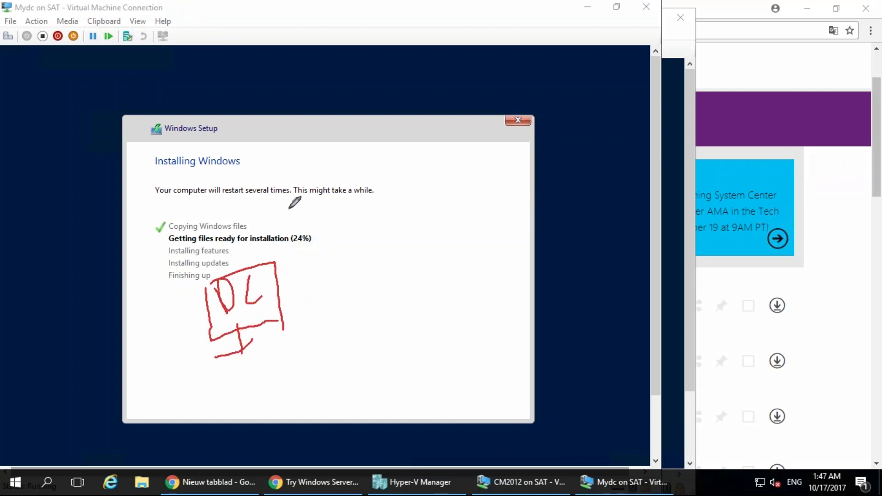
Outline a large red area labelled US1 around the DC monitor and a smaller one labelled US2 beside it
{"action": "mouse_move", "coordinate": [151, 200]}
{"action": "left_mouse_down"}
{"action": "mouse_move", "coordinate": [218, 146]}
{"action": "mouse_move", "coordinate": [465, 173]}
{"action": "mouse_move", "coordinate": [456, 460]}
{"action": "mouse_move", "coordinate": [215, 450]}
{"action": "mouse_move", "coordinate": [122, 203]}
{"action": "mouse_move", "coordinate": [170, 158]}
{"action": "mouse_move", "coordinate": [247, 161]}
{"action": "left_mouse_up"}
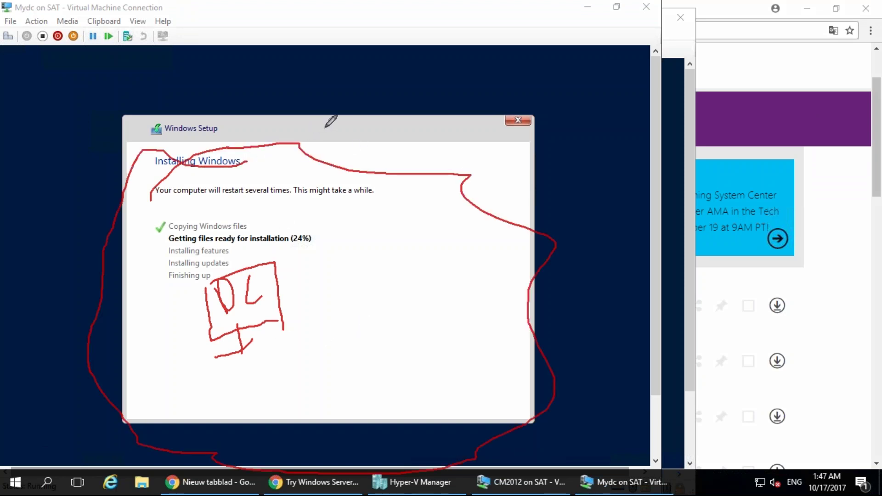
{"action": "mouse_move", "coordinate": [335, 148]}
{"action": "left_mouse_down"}
{"action": "mouse_move", "coordinate": [335, 158]}
{"action": "mouse_move", "coordinate": [347, 146]}
{"action": "mouse_move", "coordinate": [358, 155]}
{"action": "mouse_move", "coordinate": [381, 136]}
{"action": "mouse_move", "coordinate": [382, 164]}
{"action": "left_mouse_up"}
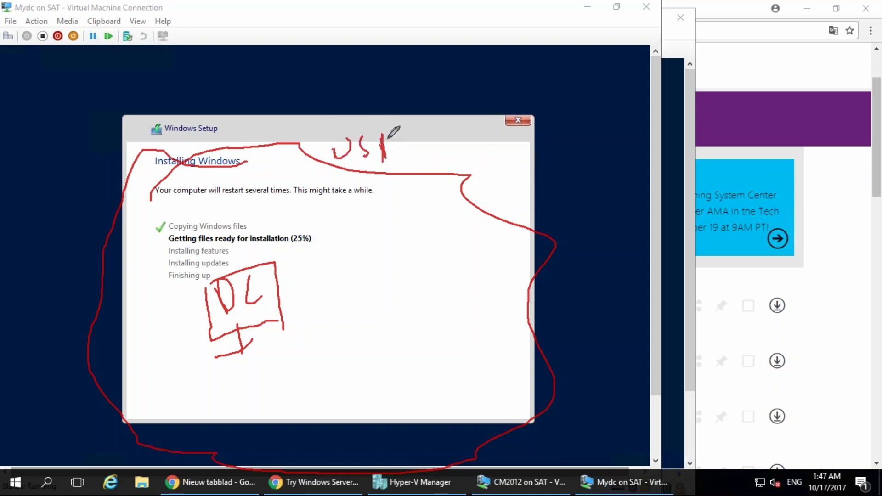
{"action": "mouse_move", "coordinate": [500, 95]}
{"action": "left_mouse_down"}
{"action": "mouse_move", "coordinate": [569, 61]}
{"action": "mouse_move", "coordinate": [557, 160]}
{"action": "mouse_move", "coordinate": [513, 120]}
{"action": "mouse_move", "coordinate": [504, 93]}
{"action": "left_mouse_up"}
{"action": "mouse_move", "coordinate": [463, 63]}
{"action": "left_mouse_down"}
{"action": "mouse_move", "coordinate": [487, 48]}
{"action": "mouse_move", "coordinate": [507, 57]}
{"action": "mouse_move", "coordinate": [541, 50]}
{"action": "left_mouse_up"}
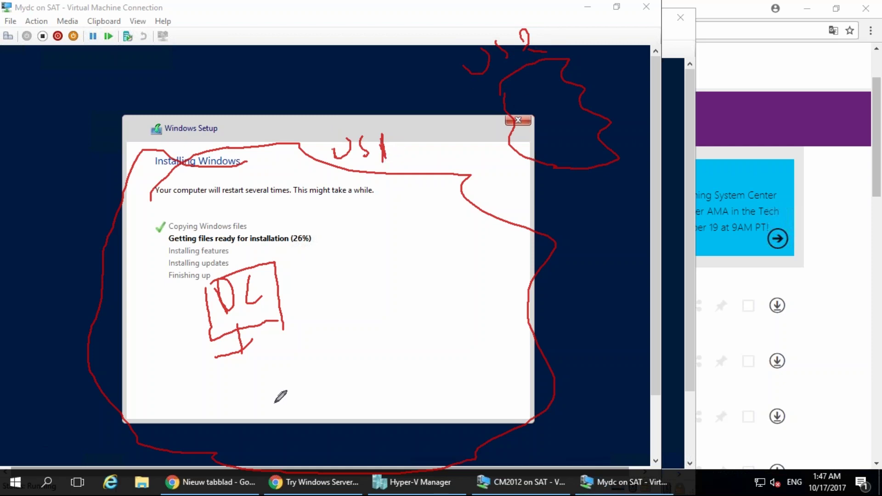
Draw small red circles as client computers throughout the US1 and US2 areas
{"action": "left_click_drag", "start_coordinate": [353, 368], "coordinate": [338, 378]}
{"action": "left_click_drag", "start_coordinate": [305, 355], "coordinate": [365, 367]}
{"action": "left_click_drag", "start_coordinate": [407, 330], "coordinate": [432, 352]}
{"action": "left_click_drag", "start_coordinate": [440, 309], "coordinate": [454, 319]}
{"action": "left_click_drag", "start_coordinate": [431, 262], "coordinate": [450, 272]}
{"action": "left_click_drag", "start_coordinate": [337, 235], "coordinate": [348, 252]}
{"action": "left_click_drag", "start_coordinate": [389, 215], "coordinate": [408, 213]}
{"action": "left_click_drag", "start_coordinate": [558, 108], "coordinate": [580, 124]}
{"action": "left_click_drag", "start_coordinate": [530, 88], "coordinate": [547, 103]}
{"action": "left_click_drag", "start_coordinate": [539, 57], "coordinate": [547, 65]}
{"action": "left_click_drag", "start_coordinate": [532, 125], "coordinate": [528, 135]}
{"action": "left_click_drag", "start_coordinate": [578, 88], "coordinate": [572, 110]}
{"action": "mouse_move", "coordinate": [575, 146]}
{"action": "left_mouse_down"}
{"action": "mouse_move", "coordinate": [579, 162]}
{"action": "mouse_move", "coordinate": [554, 150]}
{"action": "left_mouse_up"}
{"action": "left_click_drag", "start_coordinate": [525, 91], "coordinate": [525, 98]}
Draw red link lines between US1 and US2, mark both link ends, and add a handwritten label above the link
{"action": "mouse_move", "coordinate": [389, 204]}
{"action": "left_mouse_down"}
{"action": "mouse_move", "coordinate": [483, 93]}
{"action": "mouse_move", "coordinate": [381, 197]}
{"action": "mouse_move", "coordinate": [450, 122]}
{"action": "mouse_move", "coordinate": [508, 121]}
{"action": "left_mouse_up"}
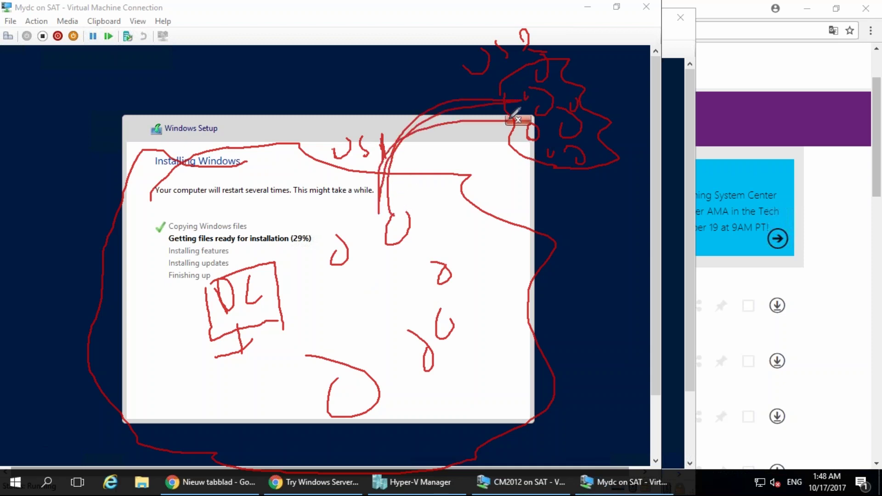
{"action": "left_click_drag", "start_coordinate": [367, 191], "coordinate": [388, 217]}
{"action": "left_click_drag", "start_coordinate": [507, 128], "coordinate": [518, 100]}
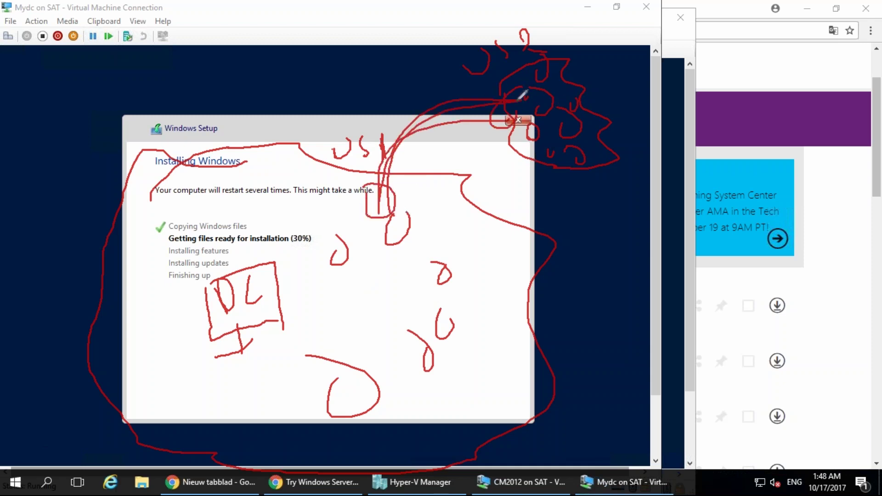
{"action": "left_click_drag", "start_coordinate": [379, 198], "coordinate": [383, 198]}
{"action": "mouse_move", "coordinate": [381, 92]}
{"action": "left_mouse_down"}
{"action": "mouse_move", "coordinate": [406, 110]}
{"action": "mouse_move", "coordinate": [434, 89]}
{"action": "left_mouse_up"}
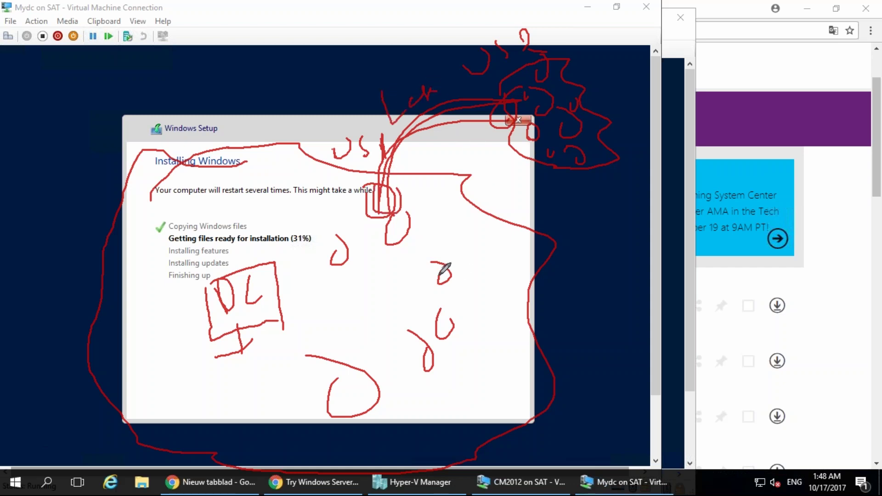
Trace red connections from a US1 client to US2 and back, and from a new computer beside US2 to the DC
{"action": "mouse_move", "coordinate": [444, 273]}
{"action": "left_mouse_down"}
{"action": "mouse_move", "coordinate": [407, 213]}
{"action": "mouse_move", "coordinate": [423, 114]}
{"action": "mouse_move", "coordinate": [533, 106]}
{"action": "left_mouse_up"}
{"action": "left_click_drag", "start_coordinate": [402, 138], "coordinate": [303, 78]}
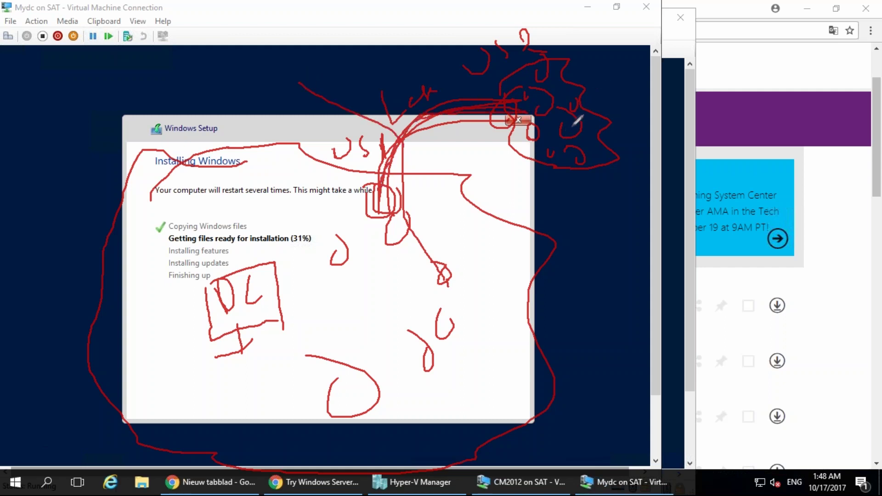
{"action": "mouse_move", "coordinate": [584, 130]}
{"action": "left_mouse_down"}
{"action": "mouse_move", "coordinate": [478, 111]}
{"action": "mouse_move", "coordinate": [372, 197]}
{"action": "mouse_move", "coordinate": [432, 256]}
{"action": "left_mouse_up"}
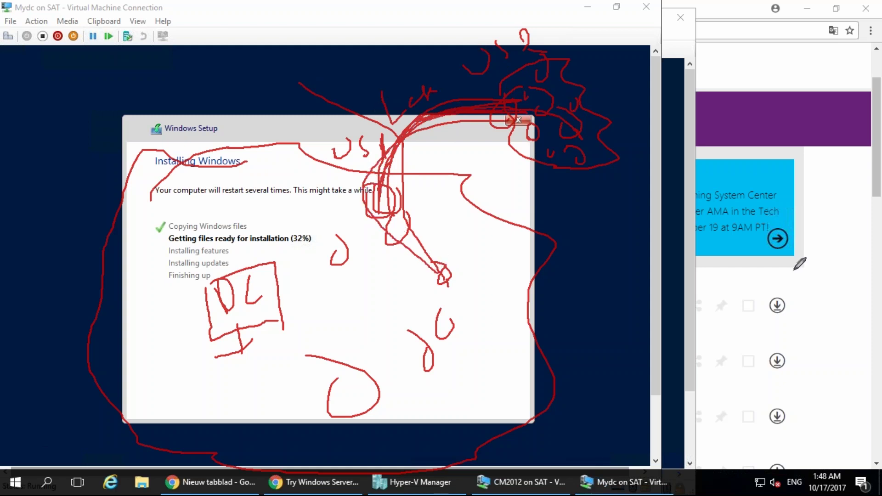
{"action": "mouse_move", "coordinate": [592, 110]}
{"action": "left_mouse_down"}
{"action": "mouse_move", "coordinate": [603, 81]}
{"action": "mouse_move", "coordinate": [618, 127]}
{"action": "mouse_move", "coordinate": [653, 112]}
{"action": "left_mouse_up"}
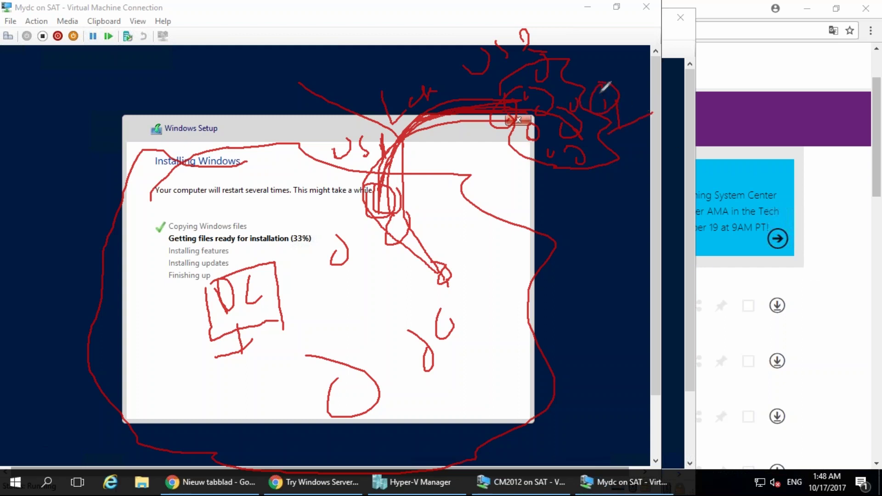
{"action": "mouse_move", "coordinate": [415, 116]}
{"action": "left_mouse_down"}
{"action": "mouse_move", "coordinate": [255, 250]}
{"action": "mouse_move", "coordinate": [242, 288]}
{"action": "left_mouse_up"}
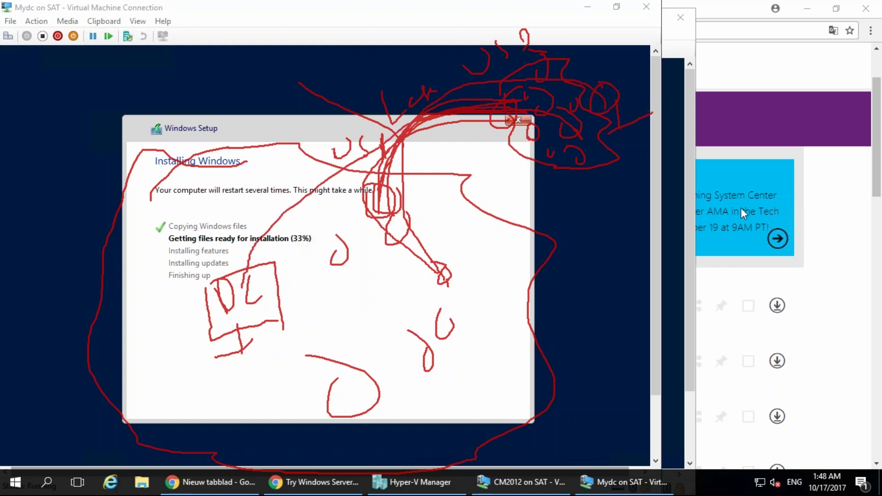
Switch to a blue pen, trace the US2 computer's connection to the DC, and add three small circles with U and P below
{"action": "key", "text": "b"}
{"action": "mouse_move", "coordinate": [616, 83]}
{"action": "left_mouse_down"}
{"action": "mouse_move", "coordinate": [611, 75]}
{"action": "mouse_move", "coordinate": [614, 148]}
{"action": "left_mouse_up"}
{"action": "mouse_move", "coordinate": [610, 85]}
{"action": "left_mouse_down"}
{"action": "mouse_move", "coordinate": [463, 69]}
{"action": "mouse_move", "coordinate": [347, 130]}
{"action": "mouse_move", "coordinate": [263, 243]}
{"action": "mouse_move", "coordinate": [258, 279]}
{"action": "mouse_move", "coordinate": [266, 282]}
{"action": "left_mouse_up"}
{"action": "mouse_move", "coordinate": [562, 164]}
{"action": "left_mouse_down"}
{"action": "mouse_move", "coordinate": [556, 181]}
{"action": "mouse_move", "coordinate": [561, 165]}
{"action": "left_mouse_up"}
{"action": "mouse_move", "coordinate": [582, 164]}
{"action": "left_mouse_down"}
{"action": "mouse_move", "coordinate": [579, 181]}
{"action": "mouse_move", "coordinate": [582, 163]}
{"action": "left_mouse_up"}
{"action": "mouse_move", "coordinate": [602, 162]}
{"action": "left_mouse_down"}
{"action": "mouse_move", "coordinate": [599, 174]}
{"action": "mouse_move", "coordinate": [603, 162]}
{"action": "left_mouse_up"}
{"action": "left_click_drag", "start_coordinate": [583, 196], "coordinate": [585, 210]}
{"action": "mouse_move", "coordinate": [585, 211]}
{"action": "left_mouse_down"}
{"action": "mouse_move", "coordinate": [589, 195]}
{"action": "mouse_move", "coordinate": [589, 239]}
{"action": "left_mouse_up"}
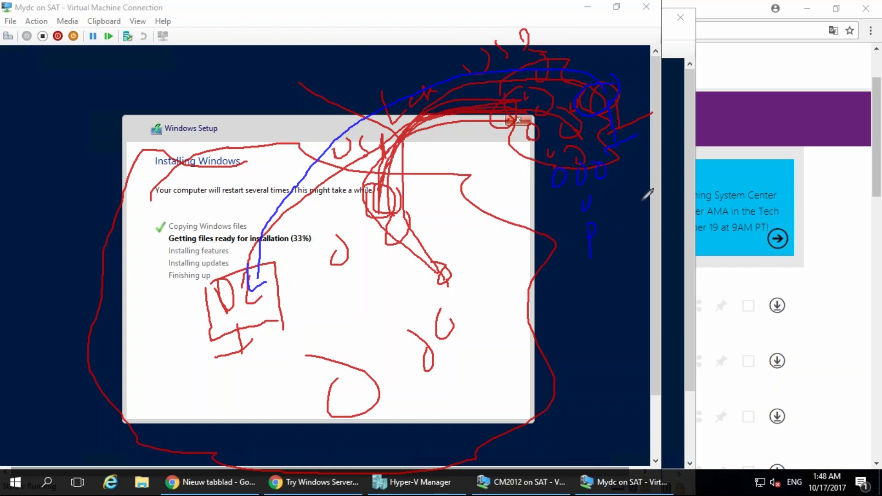
Extend blue lines from U and P, cross them off, encircle the US2 area, and label it DC
{"action": "left_click_drag", "start_coordinate": [591, 202], "coordinate": [616, 200]}
{"action": "left_click_drag", "start_coordinate": [589, 230], "coordinate": [661, 230]}
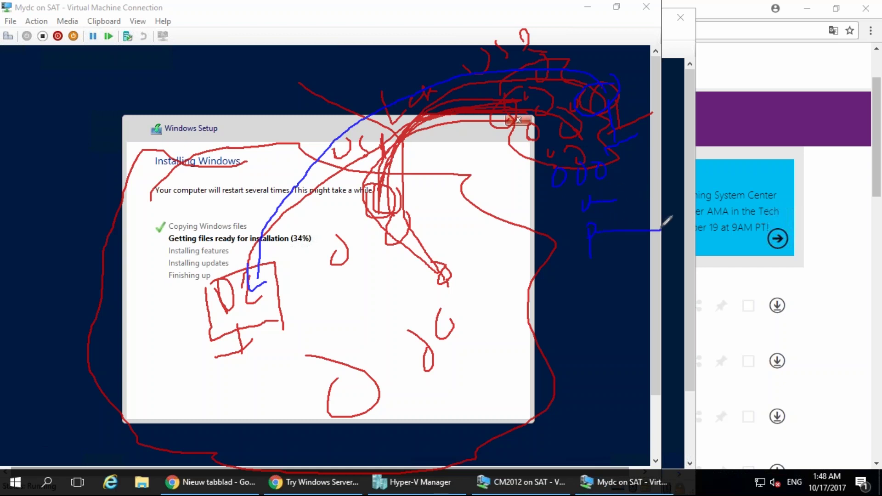
{"action": "mouse_move", "coordinate": [626, 175]}
{"action": "left_mouse_down"}
{"action": "mouse_move", "coordinate": [655, 204]}
{"action": "mouse_move", "coordinate": [673, 266]}
{"action": "left_mouse_up"}
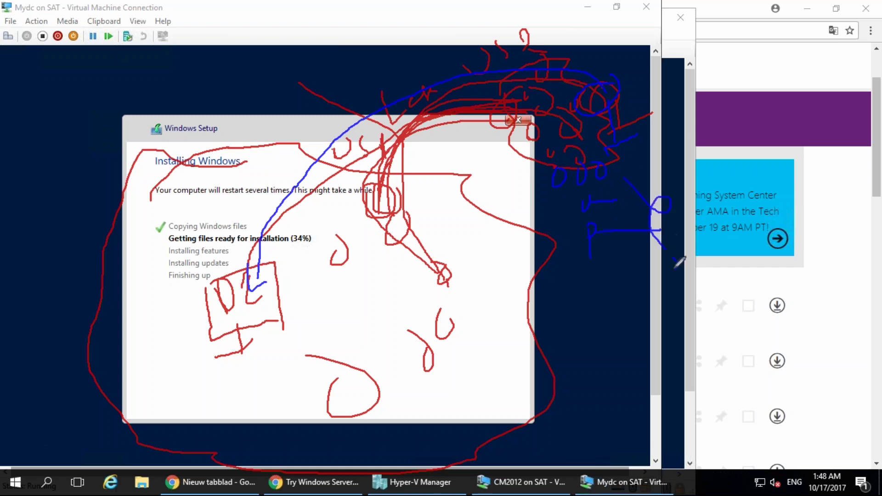
{"action": "mouse_move", "coordinate": [586, 48]}
{"action": "left_mouse_down"}
{"action": "mouse_move", "coordinate": [522, 221]}
{"action": "mouse_move", "coordinate": [689, 126]}
{"action": "mouse_move", "coordinate": [590, 56]}
{"action": "left_mouse_up"}
{"action": "mouse_move", "coordinate": [480, 129]}
{"action": "left_mouse_down"}
{"action": "mouse_move", "coordinate": [508, 150]}
{"action": "mouse_move", "coordinate": [533, 142]}
{"action": "left_mouse_up"}
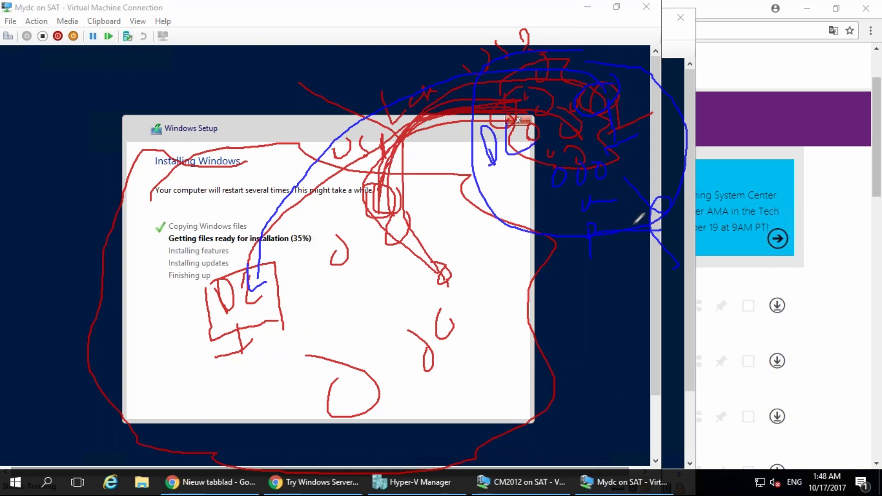
Trace a blue arrow from US2 to the DC in US1, encircle that DC, and add two check marks beside it
{"action": "mouse_move", "coordinate": [461, 81]}
{"action": "left_mouse_down"}
{"action": "mouse_move", "coordinate": [363, 137]}
{"action": "mouse_move", "coordinate": [294, 216]}
{"action": "mouse_move", "coordinate": [258, 274]}
{"action": "left_mouse_up"}
{"action": "mouse_move", "coordinate": [238, 257]}
{"action": "left_mouse_down"}
{"action": "mouse_move", "coordinate": [239, 283]}
{"action": "mouse_move", "coordinate": [189, 293]}
{"action": "mouse_move", "coordinate": [241, 337]}
{"action": "mouse_move", "coordinate": [269, 239]}
{"action": "mouse_move", "coordinate": [245, 255]}
{"action": "left_mouse_up"}
{"action": "mouse_move", "coordinate": [243, 341]}
{"action": "left_mouse_down"}
{"action": "mouse_move", "coordinate": [243, 376]}
{"action": "mouse_move", "coordinate": [297, 387]}
{"action": "left_mouse_up"}
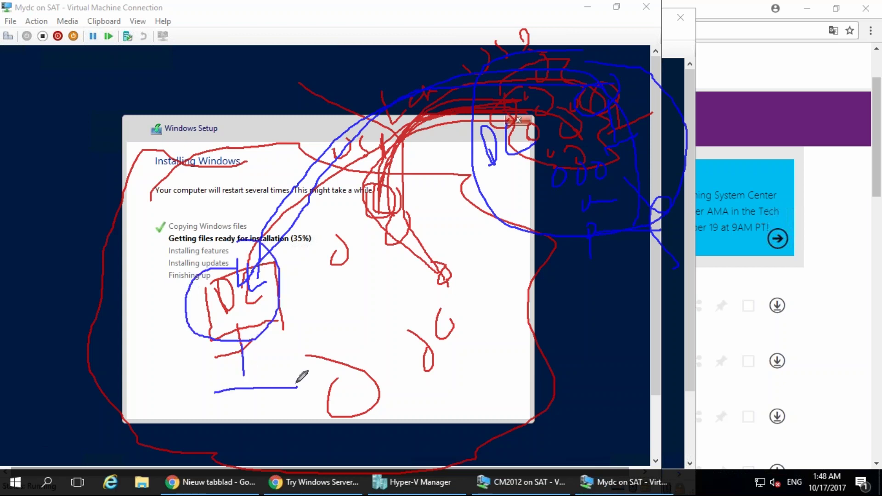
{"action": "mouse_move", "coordinate": [126, 282]}
{"action": "left_mouse_down"}
{"action": "mouse_move", "coordinate": [130, 294]}
{"action": "mouse_move", "coordinate": [159, 268]}
{"action": "left_mouse_up"}
{"action": "left_click_drag", "start_coordinate": [120, 310], "coordinate": [155, 292]}
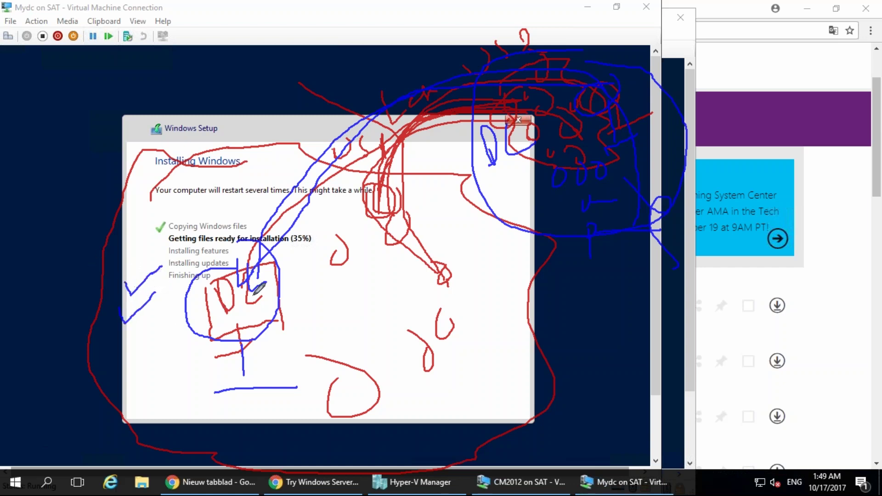
Trace further blue links between the US1 DC and US2, mark the link ends, and clear all drawings from the screen
{"action": "mouse_move", "coordinate": [264, 276]}
{"action": "left_mouse_down"}
{"action": "mouse_move", "coordinate": [270, 246]}
{"action": "mouse_move", "coordinate": [309, 195]}
{"action": "mouse_move", "coordinate": [552, 90]}
{"action": "left_mouse_up"}
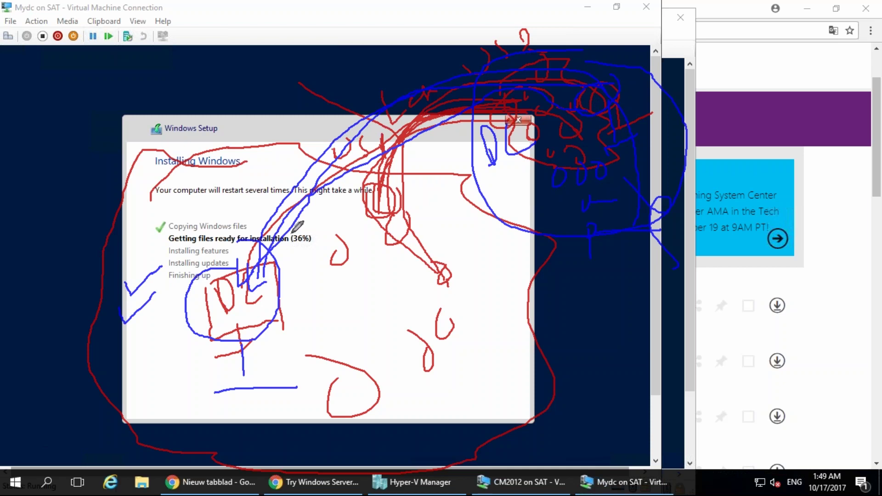
{"action": "left_click_drag", "start_coordinate": [363, 172], "coordinate": [340, 138]}
{"action": "mouse_move", "coordinate": [474, 66]}
{"action": "left_mouse_down"}
{"action": "mouse_move", "coordinate": [346, 151]}
{"action": "mouse_move", "coordinate": [446, 78]}
{"action": "left_mouse_up"}
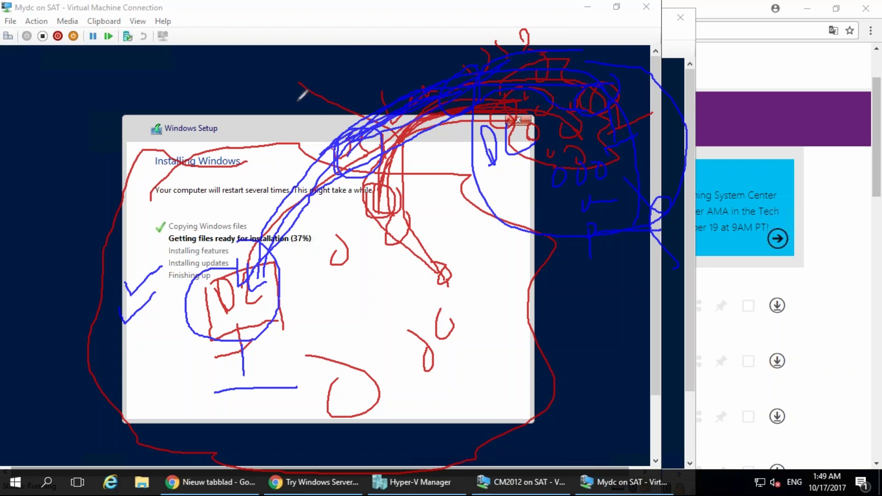
{"action": "left_click", "coordinate": [836, 208]}
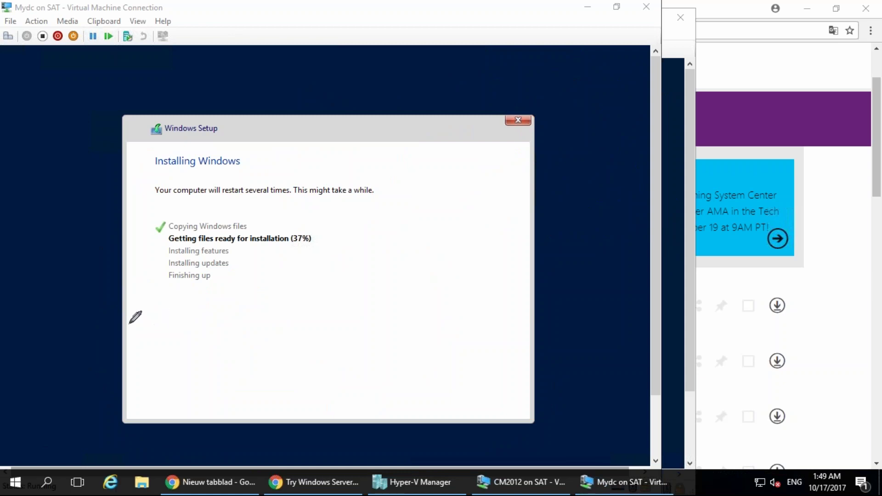
Draw two large blue ovals, label one DC, and write ADC and RODC in the other
{"action": "mouse_move", "coordinate": [85, 225]}
{"action": "left_mouse_down"}
{"action": "mouse_move", "coordinate": [118, 205]}
{"action": "mouse_move", "coordinate": [86, 225]}
{"action": "left_mouse_up"}
{"action": "mouse_move", "coordinate": [512, 50]}
{"action": "left_mouse_down"}
{"action": "mouse_move", "coordinate": [478, 317]}
{"action": "mouse_move", "coordinate": [528, 37]}
{"action": "left_mouse_up"}
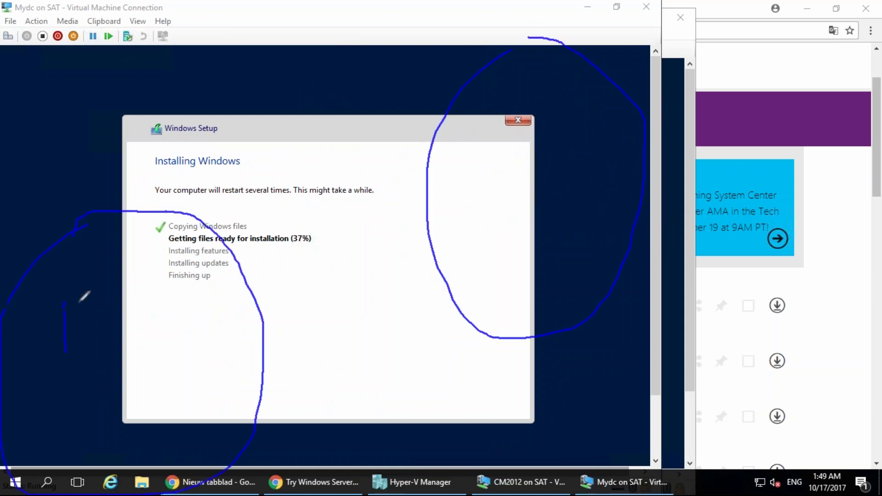
{"action": "mouse_move", "coordinate": [496, 169]}
{"action": "left_mouse_down"}
{"action": "mouse_move", "coordinate": [481, 148]}
{"action": "mouse_move", "coordinate": [524, 111]}
{"action": "mouse_move", "coordinate": [533, 125]}
{"action": "left_mouse_up"}
{"action": "mouse_move", "coordinate": [511, 176]}
{"action": "left_mouse_down"}
{"action": "mouse_move", "coordinate": [514, 155]}
{"action": "mouse_move", "coordinate": [509, 186]}
{"action": "mouse_move", "coordinate": [521, 165]}
{"action": "mouse_move", "coordinate": [547, 189]}
{"action": "left_mouse_up"}
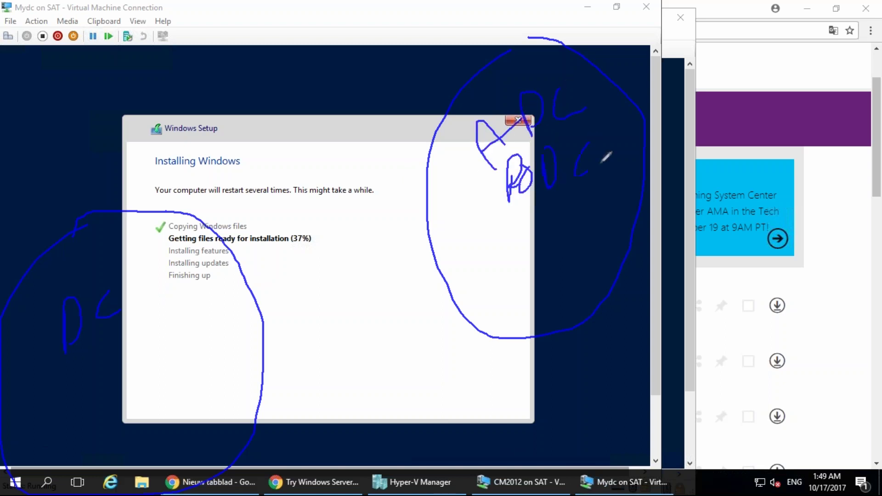
Underline RODC, encircle DC and ADC, connect RODC to a small circle below it, and clear the sketch
{"action": "left_click_drag", "start_coordinate": [505, 215], "coordinate": [527, 199]}
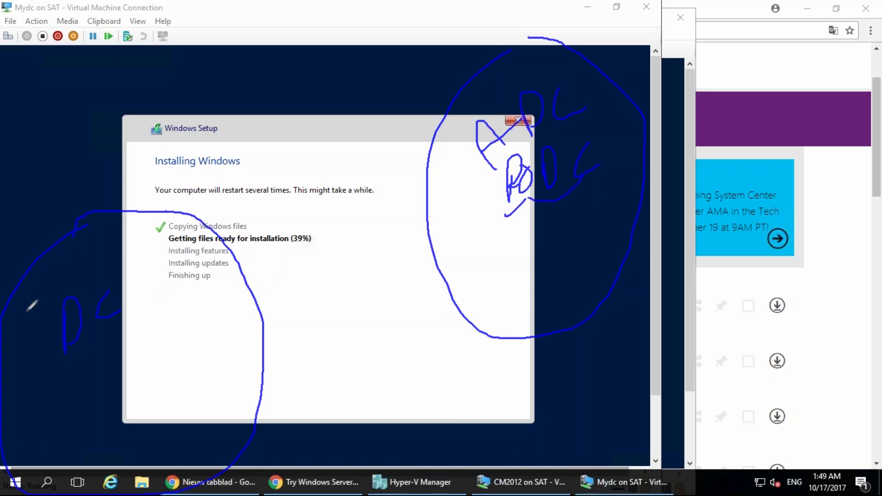
{"action": "left_click_drag", "start_coordinate": [126, 345], "coordinate": [93, 341]}
{"action": "mouse_move", "coordinate": [77, 274]}
{"action": "left_mouse_down"}
{"action": "mouse_move", "coordinate": [45, 366]}
{"action": "mouse_move", "coordinate": [124, 246]}
{"action": "left_mouse_up"}
{"action": "left_click_drag", "start_coordinate": [570, 82], "coordinate": [546, 137]}
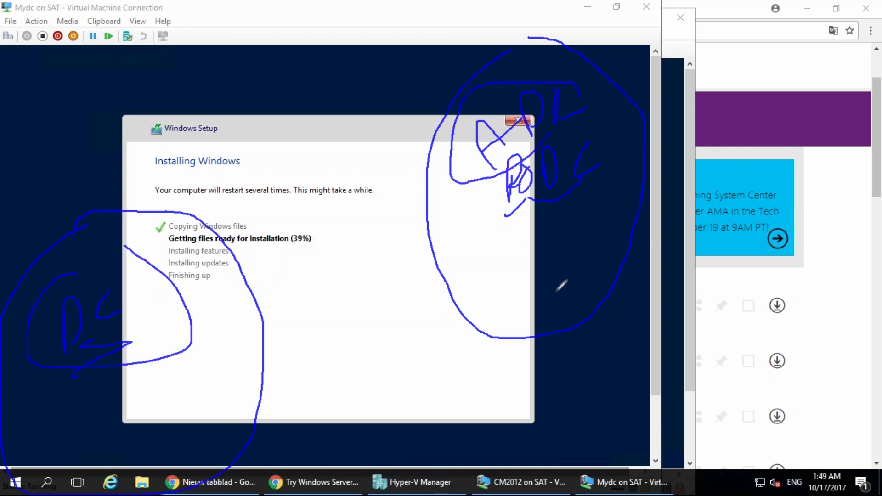
{"action": "left_click_drag", "start_coordinate": [542, 274], "coordinate": [547, 294]}
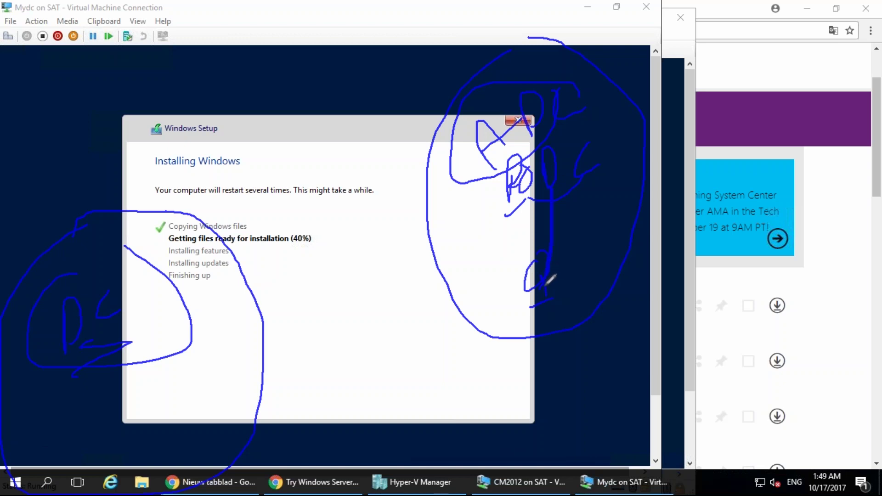
{"action": "left_click_drag", "start_coordinate": [65, 282], "coordinate": [147, 271]}
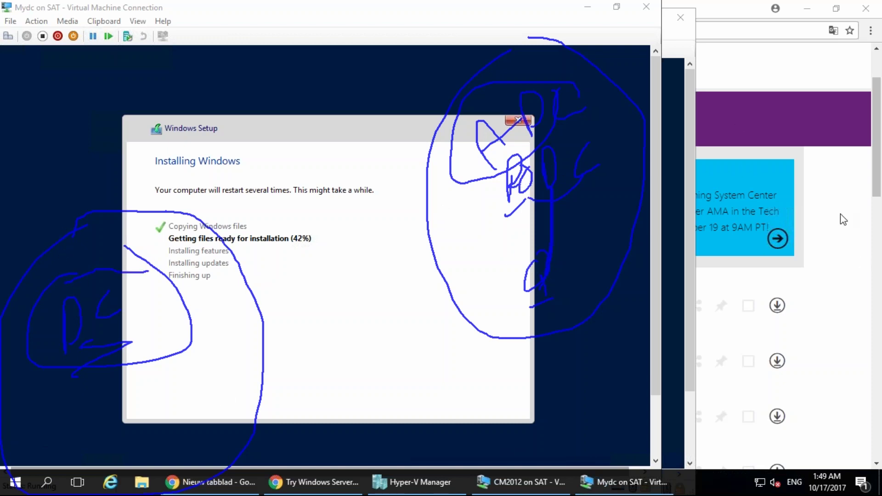
{"action": "key", "text": "e"}
Draw a large blue circle over the setup window with six small circles inside, and write a large 8 with a small mark beside it
{"action": "mouse_move", "coordinate": [216, 142]}
{"action": "left_mouse_down"}
{"action": "mouse_move", "coordinate": [323, 317]}
{"action": "mouse_move", "coordinate": [356, 165]}
{"action": "mouse_move", "coordinate": [216, 142]}
{"action": "left_mouse_up"}
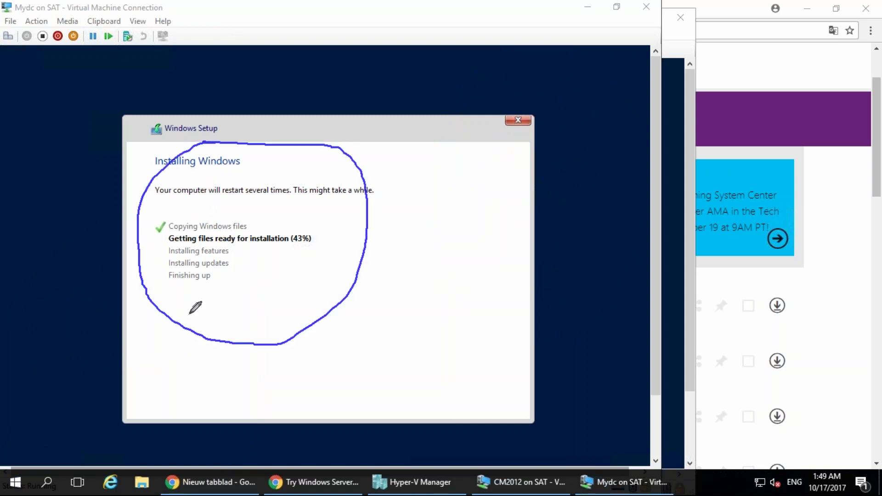
{"action": "mouse_move", "coordinate": [178, 213]}
{"action": "left_mouse_down"}
{"action": "mouse_move", "coordinate": [180, 235]}
{"action": "mouse_move", "coordinate": [190, 217]}
{"action": "left_mouse_up"}
{"action": "left_click_drag", "start_coordinate": [229, 192], "coordinate": [248, 197]}
{"action": "left_click_drag", "start_coordinate": [286, 169], "coordinate": [297, 166]}
{"action": "mouse_move", "coordinate": [334, 203]}
{"action": "left_mouse_down"}
{"action": "mouse_move", "coordinate": [325, 216]}
{"action": "mouse_move", "coordinate": [336, 203]}
{"action": "left_mouse_up"}
{"action": "mouse_move", "coordinate": [303, 239]}
{"action": "left_mouse_down"}
{"action": "mouse_move", "coordinate": [298, 245]}
{"action": "mouse_move", "coordinate": [306, 231]}
{"action": "left_mouse_up"}
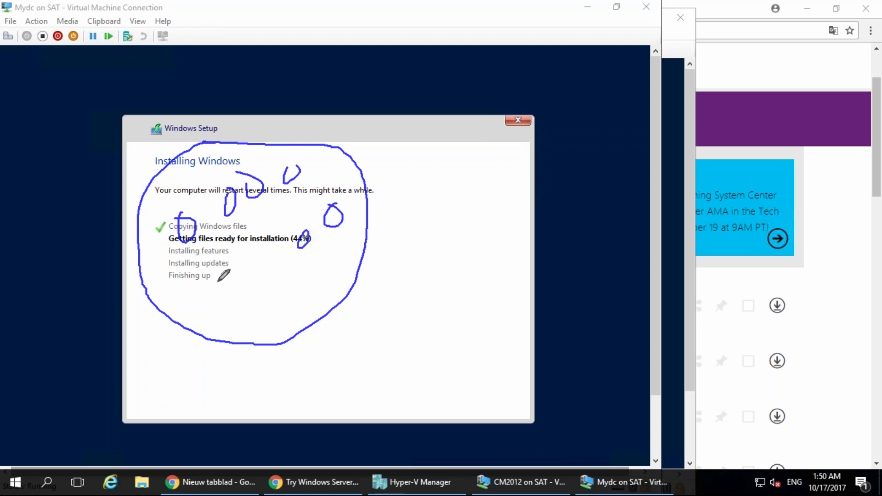
{"action": "mouse_move", "coordinate": [497, 150]}
{"action": "left_mouse_down"}
{"action": "mouse_move", "coordinate": [456, 173]}
{"action": "mouse_move", "coordinate": [480, 139]}
{"action": "mouse_move", "coordinate": [518, 165]}
{"action": "mouse_move", "coordinate": [525, 189]}
{"action": "left_mouse_up"}
{"action": "left_click_drag", "start_coordinate": [505, 139], "coordinate": [519, 128]}
{"action": "left_click_drag", "start_coordinate": [514, 165], "coordinate": [526, 149]}
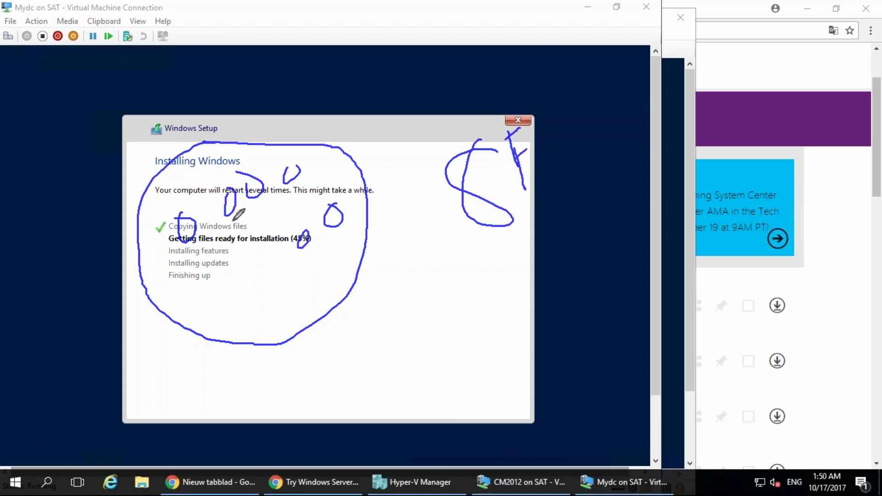
Divide the large circle into bands with six diagonal blue lines
{"action": "left_click_drag", "start_coordinate": [138, 227], "coordinate": [309, 155]}
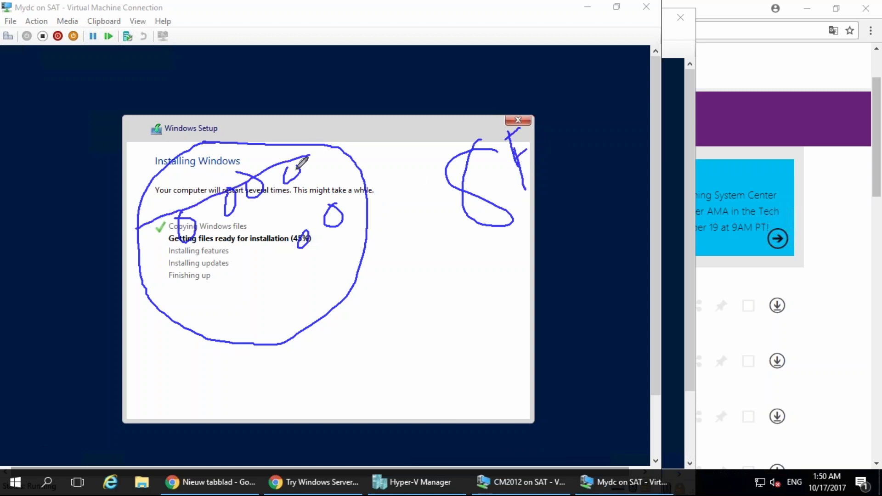
{"action": "left_click_drag", "start_coordinate": [145, 271], "coordinate": [337, 167]}
{"action": "left_click_drag", "start_coordinate": [169, 293], "coordinate": [394, 190]}
{"action": "left_click_drag", "start_coordinate": [191, 316], "coordinate": [361, 240]}
{"action": "left_click_drag", "start_coordinate": [220, 331], "coordinate": [340, 283]}
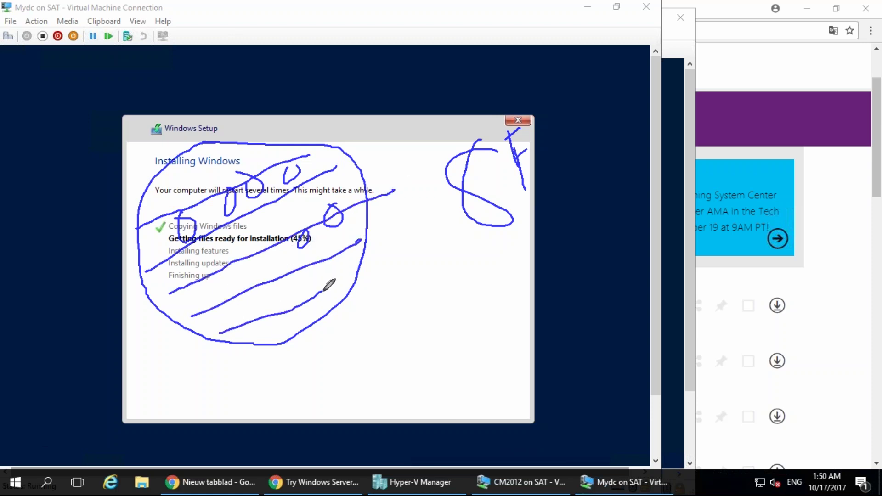
{"action": "left_click_drag", "start_coordinate": [218, 165], "coordinate": [301, 127]}
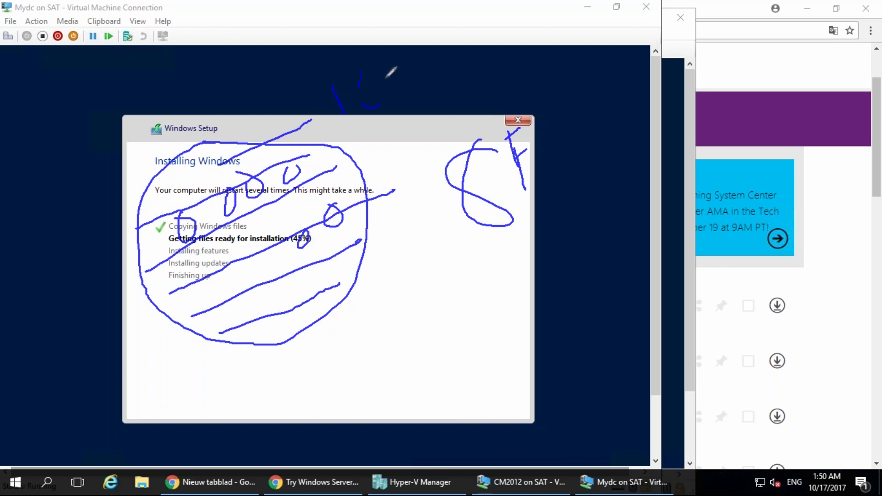
Label the bands of the circle 10.0, 10.2 and 10.3, with a connecting line to 10.2
{"action": "left_click_drag", "start_coordinate": [418, 48], "coordinate": [432, 44]}
{"action": "mouse_move", "coordinate": [303, 174]}
{"action": "left_mouse_down"}
{"action": "mouse_move", "coordinate": [386, 157]}
{"action": "mouse_move", "coordinate": [393, 163]}
{"action": "left_mouse_up"}
{"action": "left_click_drag", "start_coordinate": [417, 123], "coordinate": [417, 124]}
{"action": "left_click_drag", "start_coordinate": [441, 127], "coordinate": [443, 133]}
{"action": "left_click_drag", "start_coordinate": [459, 91], "coordinate": [498, 136]}
{"action": "left_click_drag", "start_coordinate": [398, 169], "coordinate": [410, 210]}
{"action": "left_click", "coordinate": [456, 195]}
{"action": "mouse_move", "coordinate": [432, 154]}
{"action": "left_mouse_down"}
{"action": "mouse_move", "coordinate": [490, 170]}
{"action": "mouse_move", "coordinate": [494, 188]}
{"action": "left_mouse_up"}
Add four check marks in a column below the 10.x labels and a long curly bracket beside them
{"action": "left_click_drag", "start_coordinate": [515, 227], "coordinate": [547, 202]}
{"action": "left_click_drag", "start_coordinate": [518, 282], "coordinate": [547, 251]}
{"action": "left_click_drag", "start_coordinate": [508, 341], "coordinate": [544, 331]}
{"action": "left_click_drag", "start_coordinate": [521, 416], "coordinate": [563, 386]}
{"action": "mouse_move", "coordinate": [442, 3]}
{"action": "left_mouse_down"}
{"action": "mouse_move", "coordinate": [512, 46]}
{"action": "mouse_move", "coordinate": [658, 424]}
{"action": "mouse_move", "coordinate": [654, 455]}
{"action": "left_mouse_up"}
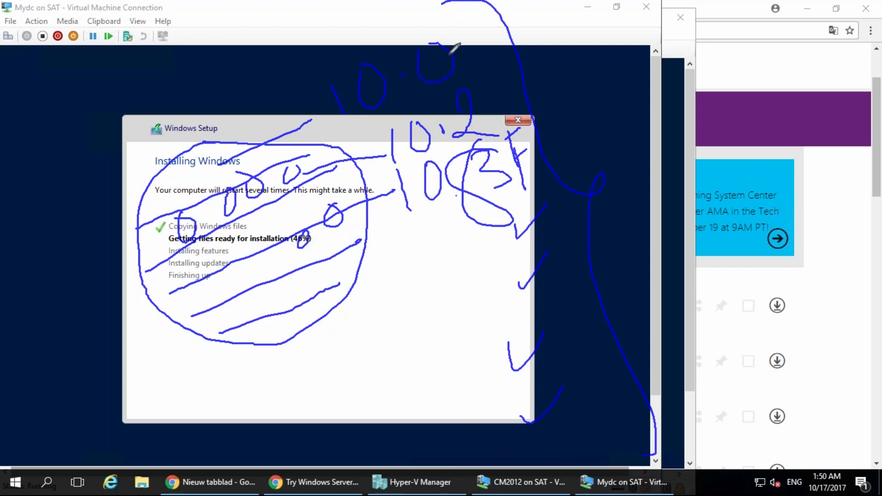
Outline the individual bands of the circle with blue loops, scribble in an upper band, and clear all drawings
{"action": "left_click_drag", "start_coordinate": [255, 391], "coordinate": [263, 417]}
{"action": "mouse_move", "coordinate": [278, 335]}
{"action": "left_mouse_down"}
{"action": "mouse_move", "coordinate": [188, 304]}
{"action": "mouse_move", "coordinate": [209, 305]}
{"action": "left_mouse_up"}
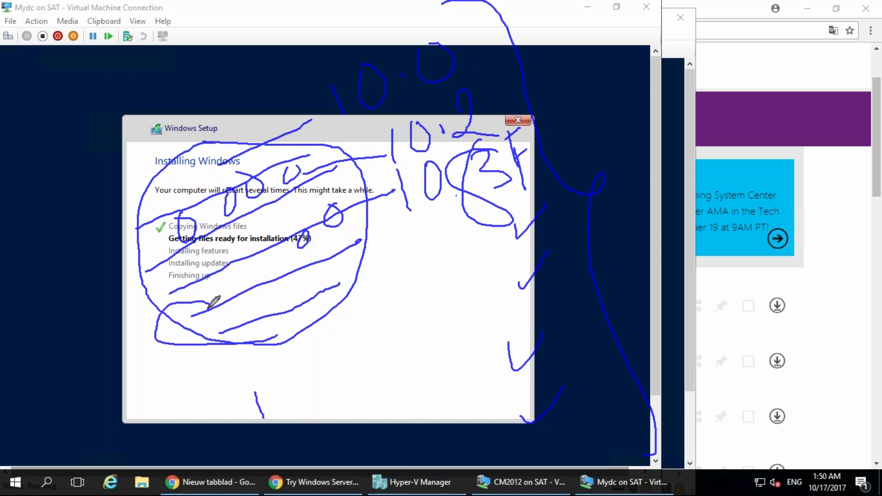
{"action": "mouse_move", "coordinate": [277, 335]}
{"action": "left_mouse_down"}
{"action": "mouse_move", "coordinate": [198, 316]}
{"action": "mouse_move", "coordinate": [170, 275]}
{"action": "mouse_move", "coordinate": [107, 237]}
{"action": "mouse_move", "coordinate": [164, 189]}
{"action": "mouse_move", "coordinate": [222, 170]}
{"action": "left_mouse_up"}
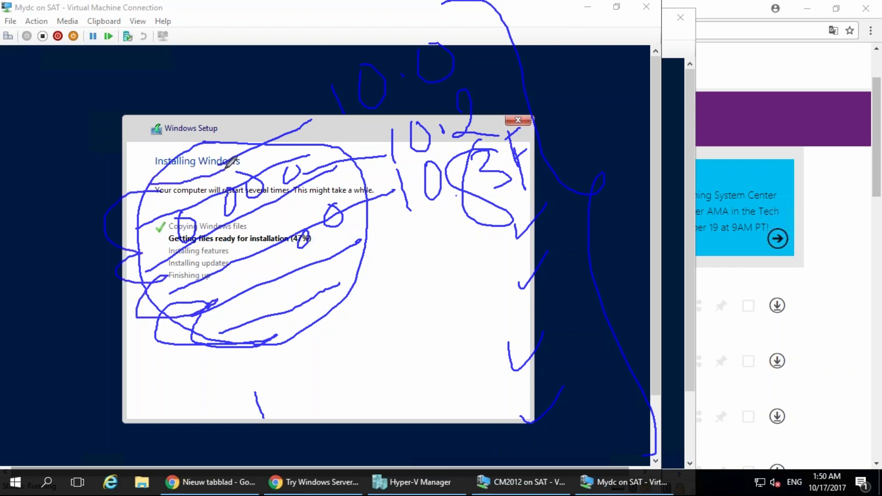
{"action": "mouse_move", "coordinate": [296, 146]}
{"action": "left_mouse_down"}
{"action": "mouse_move", "coordinate": [298, 176]}
{"action": "mouse_move", "coordinate": [329, 146]}
{"action": "mouse_move", "coordinate": [296, 141]}
{"action": "left_mouse_up"}
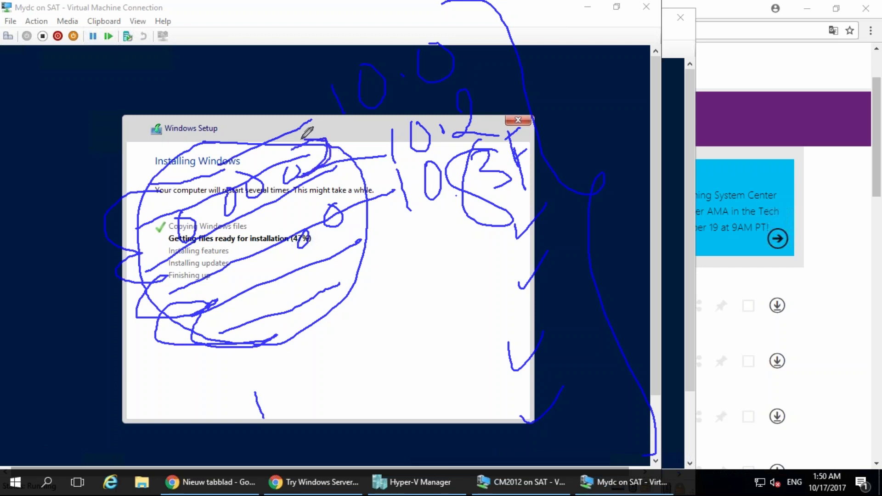
{"action": "mouse_move", "coordinate": [174, 193]}
{"action": "left_mouse_down"}
{"action": "mouse_move", "coordinate": [186, 202]}
{"action": "mouse_move", "coordinate": [202, 187]}
{"action": "mouse_move", "coordinate": [222, 202]}
{"action": "left_mouse_up"}
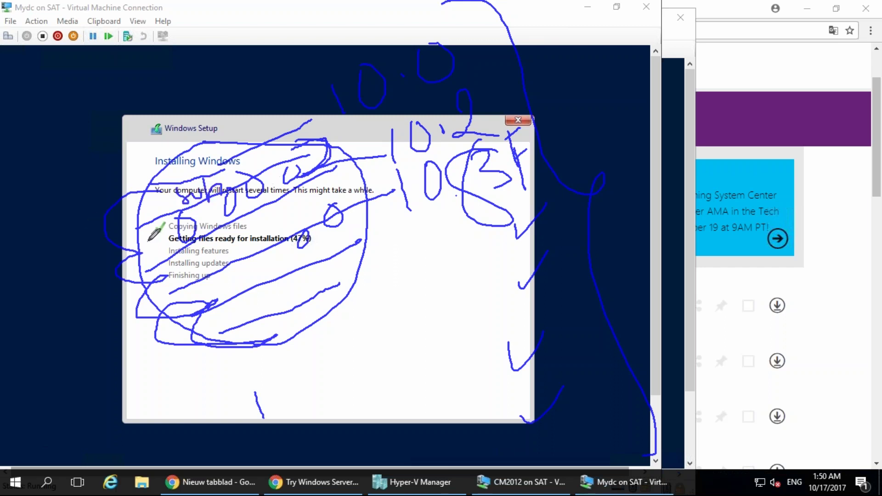
{"action": "mouse_move", "coordinate": [152, 208]}
{"action": "left_mouse_down"}
{"action": "mouse_move", "coordinate": [129, 251]}
{"action": "mouse_move", "coordinate": [168, 245]}
{"action": "left_mouse_up"}
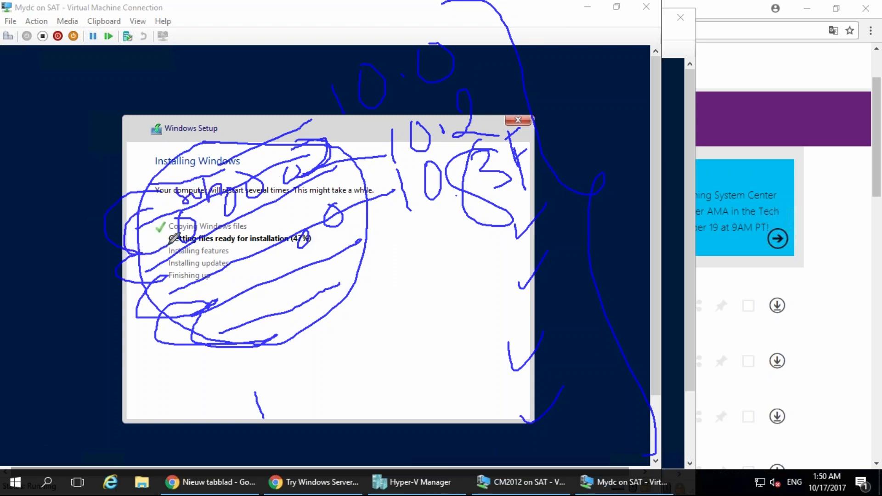
{"action": "key", "text": "e"}
Draw a large blue circle containing an encircled DC label with a short stand below it
{"action": "mouse_move", "coordinate": [271, 161]}
{"action": "left_mouse_down"}
{"action": "mouse_move", "coordinate": [247, 373]}
{"action": "mouse_move", "coordinate": [344, 191]}
{"action": "mouse_move", "coordinate": [252, 151]}
{"action": "left_mouse_up"}
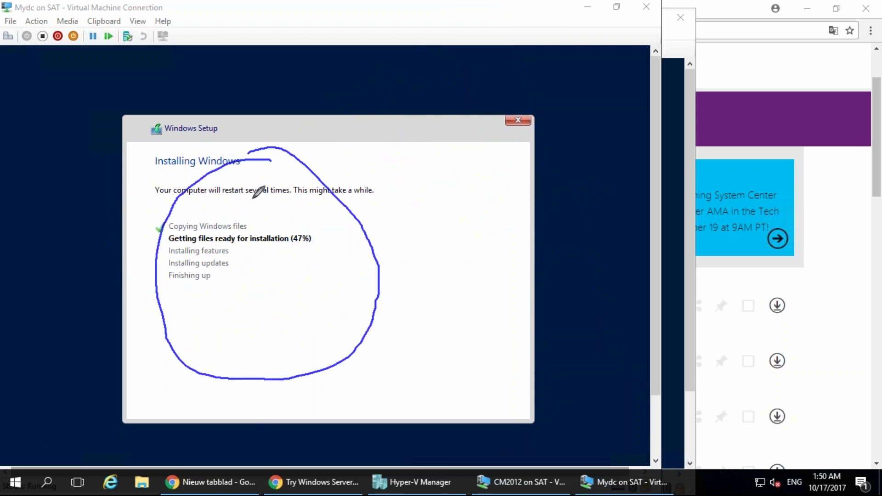
{"action": "mouse_move", "coordinate": [218, 221]}
{"action": "left_mouse_down"}
{"action": "mouse_move", "coordinate": [225, 247]}
{"action": "mouse_move", "coordinate": [217, 210]}
{"action": "mouse_move", "coordinate": [273, 228]}
{"action": "left_mouse_up"}
{"action": "left_click_drag", "start_coordinate": [274, 185], "coordinate": [252, 177]}
{"action": "mouse_move", "coordinate": [256, 275]}
{"action": "left_mouse_down"}
{"action": "mouse_move", "coordinate": [258, 328]}
{"action": "mouse_move", "coordinate": [280, 303]}
{"action": "left_mouse_up"}
{"action": "mouse_move", "coordinate": [211, 313]}
{"action": "left_mouse_down"}
{"action": "mouse_move", "coordinate": [257, 308]}
{"action": "mouse_move", "coordinate": [239, 312]}
{"action": "left_mouse_up"}
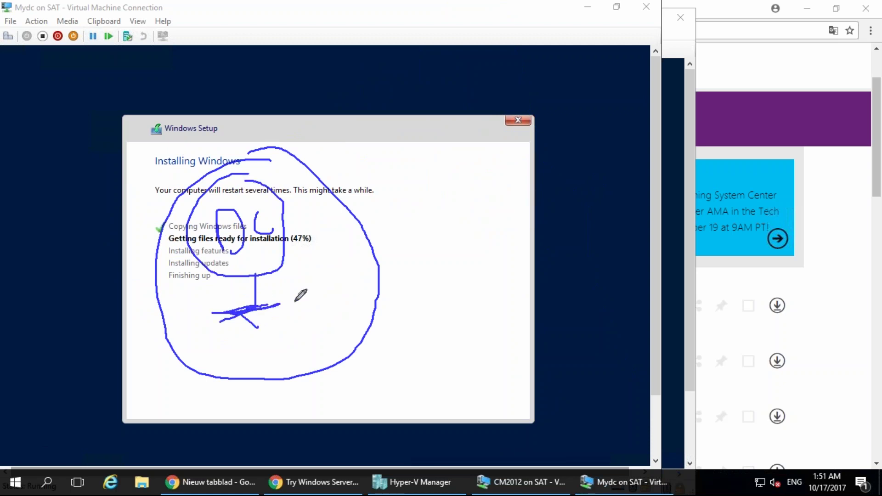
Write Sub beside the DC circle, enclose everything in a larger oval, and label the oval US1
{"action": "mouse_move", "coordinate": [377, 207]}
{"action": "left_mouse_down"}
{"action": "mouse_move", "coordinate": [388, 201]}
{"action": "mouse_move", "coordinate": [409, 242]}
{"action": "left_mouse_up"}
{"action": "left_click_drag", "start_coordinate": [418, 209], "coordinate": [448, 199]}
{"action": "left_click_drag", "start_coordinate": [450, 168], "coordinate": [454, 208]}
{"action": "left_click_drag", "start_coordinate": [358, 91], "coordinate": [94, 395]}
{"action": "mouse_move", "coordinate": [140, 416]}
{"action": "left_mouse_down"}
{"action": "mouse_move", "coordinate": [476, 301]}
{"action": "mouse_move", "coordinate": [313, 81]}
{"action": "left_mouse_up"}
{"action": "mouse_move", "coordinate": [342, 140]}
{"action": "left_mouse_down"}
{"action": "mouse_move", "coordinate": [370, 125]}
{"action": "mouse_move", "coordinate": [375, 143]}
{"action": "left_mouse_up"}
{"action": "left_click_drag", "start_coordinate": [398, 115], "coordinate": [403, 134]}
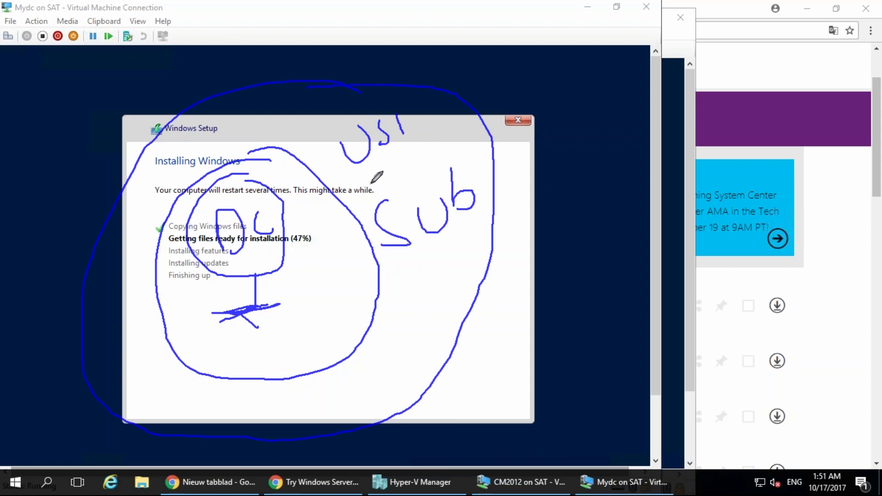
Draw an arrow from Sub to DC, check-mark DC, link it with a small client figure, and clear the sketch
{"action": "mouse_move", "coordinate": [489, 227]}
{"action": "left_mouse_down"}
{"action": "mouse_move", "coordinate": [390, 274]}
{"action": "mouse_move", "coordinate": [422, 290]}
{"action": "mouse_move", "coordinate": [361, 332]}
{"action": "mouse_move", "coordinate": [268, 331]}
{"action": "mouse_move", "coordinate": [246, 261]}
{"action": "mouse_move", "coordinate": [233, 292]}
{"action": "left_mouse_up"}
{"action": "left_click_drag", "start_coordinate": [242, 271], "coordinate": [275, 287]}
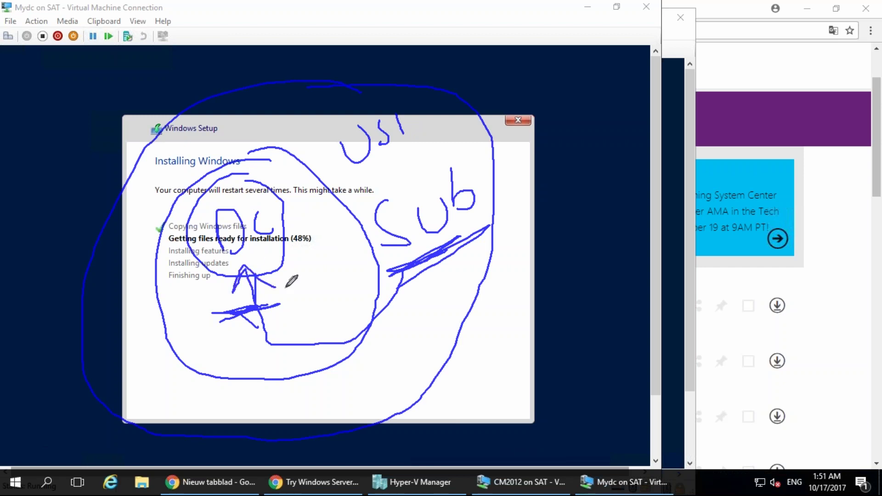
{"action": "mouse_move", "coordinate": [289, 221]}
{"action": "left_mouse_down"}
{"action": "mouse_move", "coordinate": [294, 229]}
{"action": "mouse_move", "coordinate": [323, 198]}
{"action": "left_mouse_up"}
{"action": "mouse_move", "coordinate": [175, 386]}
{"action": "left_mouse_down"}
{"action": "mouse_move", "coordinate": [167, 389]}
{"action": "mouse_move", "coordinate": [178, 426]}
{"action": "mouse_move", "coordinate": [166, 353]}
{"action": "mouse_move", "coordinate": [237, 240]}
{"action": "mouse_move", "coordinate": [216, 241]}
{"action": "mouse_move", "coordinate": [232, 285]}
{"action": "left_mouse_up"}
{"action": "mouse_move", "coordinate": [220, 241]}
{"action": "left_mouse_down"}
{"action": "mouse_move", "coordinate": [198, 206]}
{"action": "mouse_move", "coordinate": [147, 387]}
{"action": "mouse_move", "coordinate": [155, 401]}
{"action": "mouse_move", "coordinate": [154, 376]}
{"action": "left_mouse_up"}
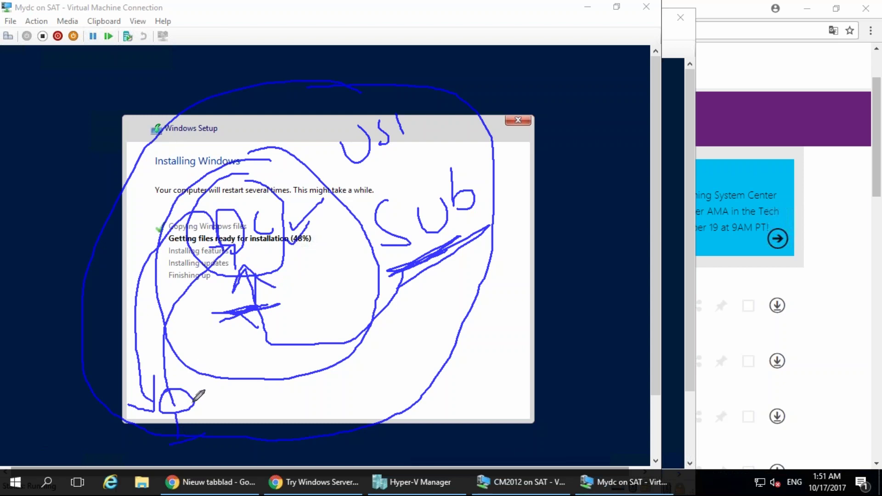
{"action": "mouse_move", "coordinate": [195, 398]}
{"action": "left_mouse_down"}
{"action": "mouse_move", "coordinate": [241, 384]}
{"action": "mouse_move", "coordinate": [266, 254]}
{"action": "left_mouse_up"}
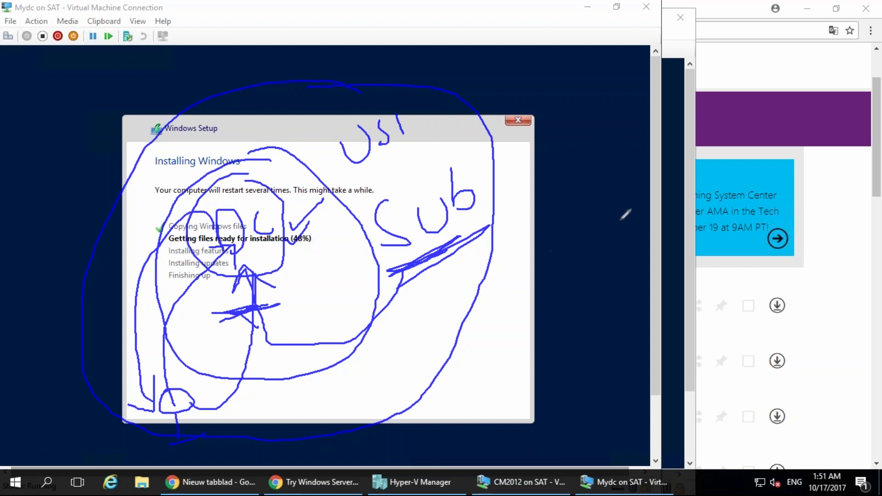
{"action": "key", "text": "e"}
{"action": "mouse_move", "coordinate": [309, 263]}
{"action": "left_mouse_down"}
{"action": "mouse_move", "coordinate": [311, 327]}
{"action": "mouse_move", "coordinate": [292, 320]}
{"action": "left_mouse_up"}
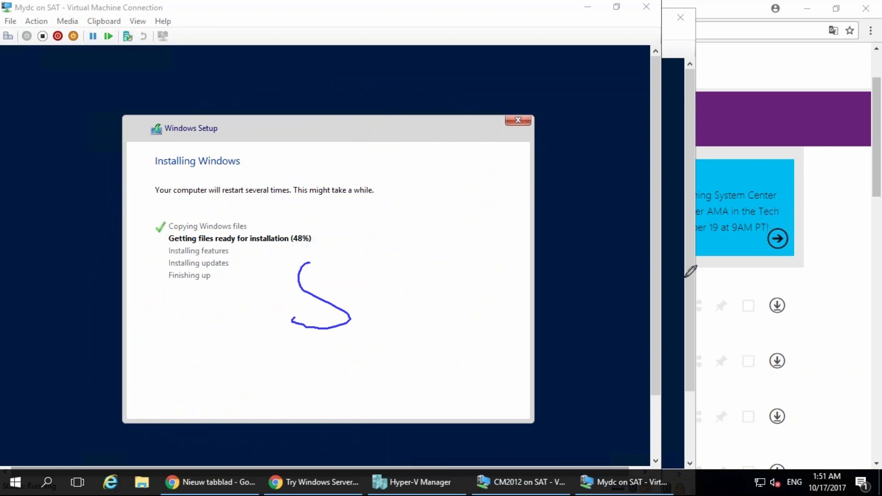
{"action": "left_click", "coordinate": [346, 285]}
{"action": "left_click_drag", "start_coordinate": [347, 285], "coordinate": [386, 269]}
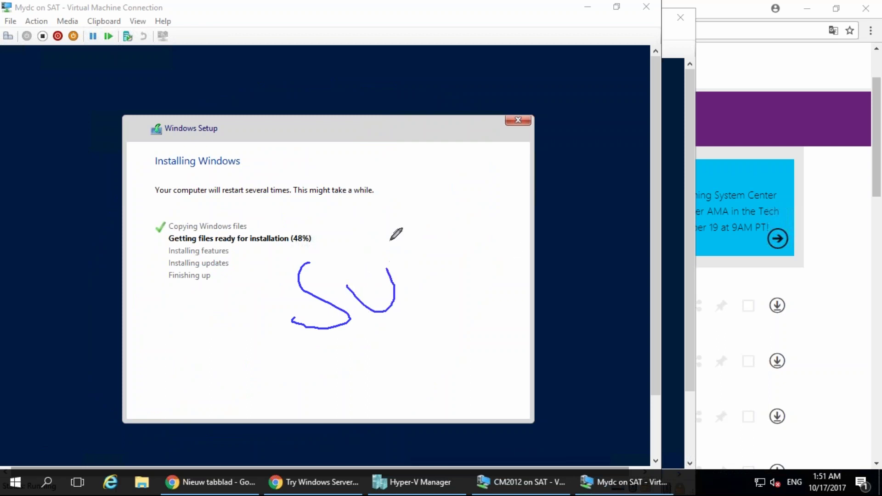
{"action": "mouse_move", "coordinate": [390, 230]}
{"action": "left_mouse_down"}
{"action": "mouse_move", "coordinate": [423, 278]}
{"action": "mouse_move", "coordinate": [452, 240]}
{"action": "left_mouse_up"}
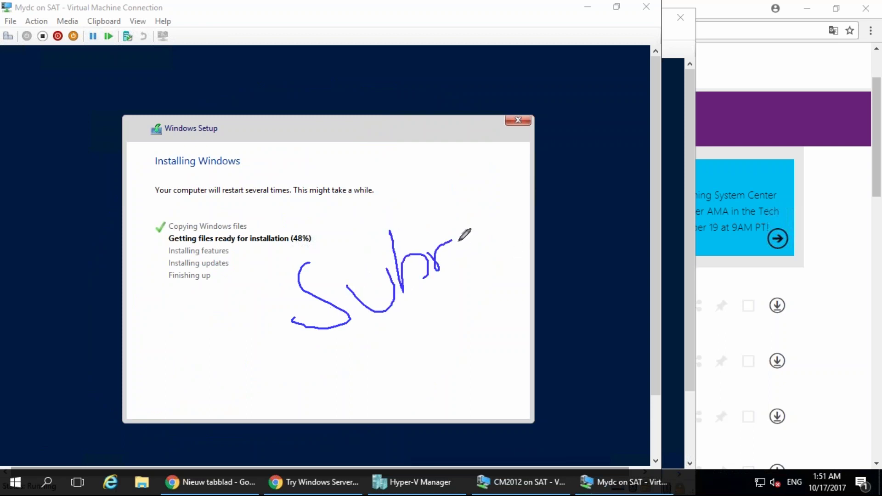
{"action": "key", "text": "Escape"}
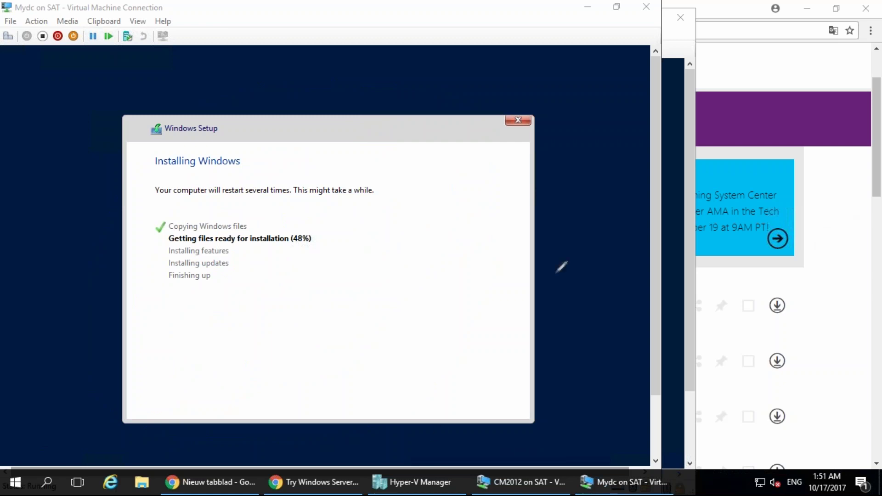
Switch to Chrome, search in a new tab for "active directory site and services", and open the TechRepublic screenshot from the image results
{"action": "left_click", "coordinate": [302, 490]}
{"action": "key", "text": "ctrl+t"}
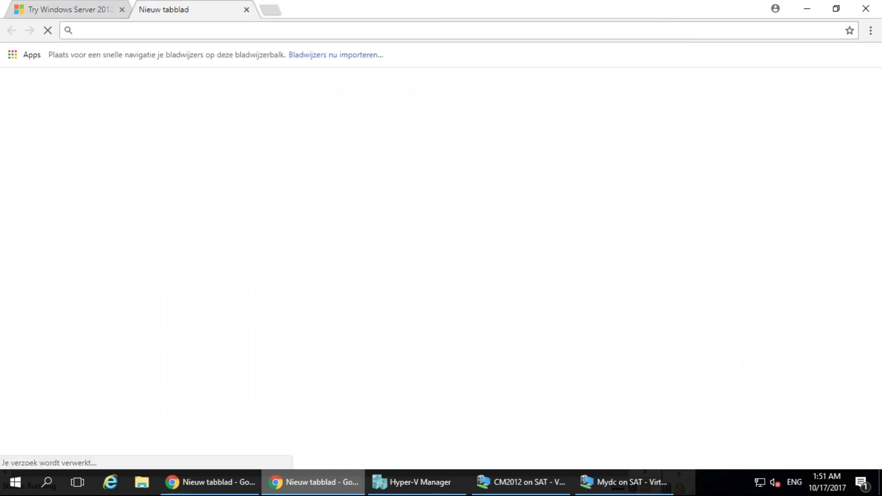
{"action": "type", "text": "active directory site"}
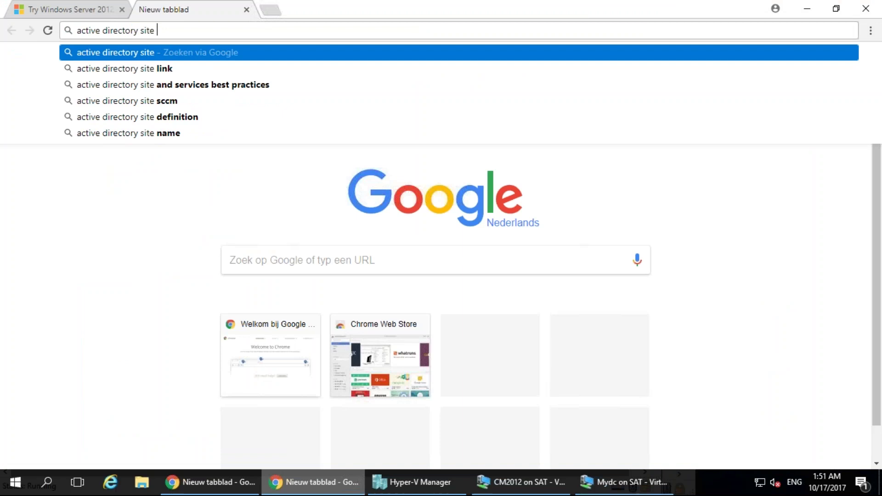
{"action": "type", "text": " and s"}
{"action": "key", "text": "Down"}
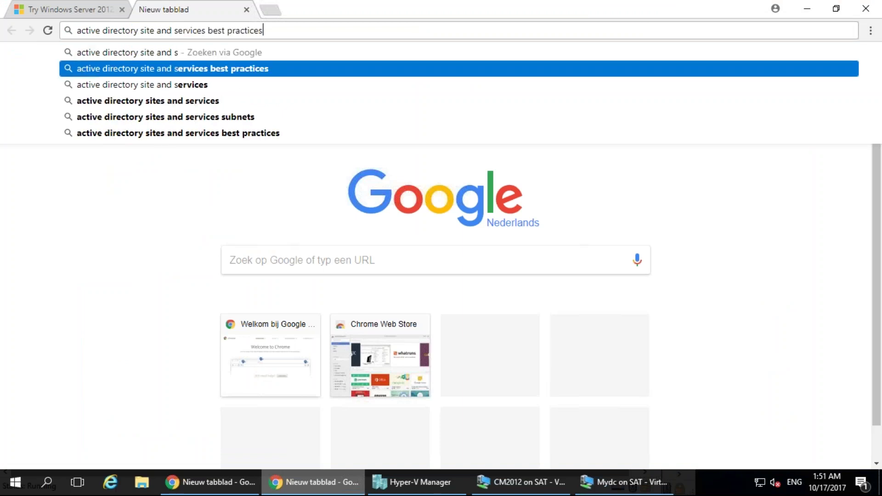
{"action": "key", "text": "Down"}
{"action": "key", "text": "Return"}
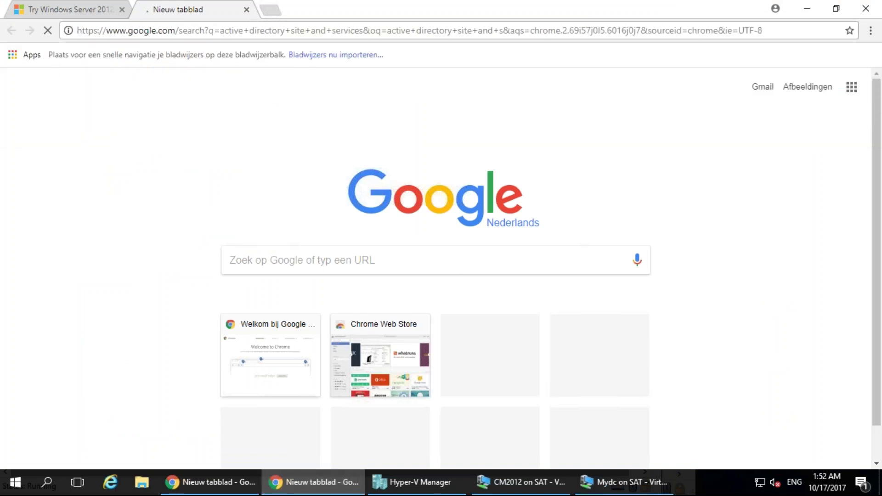
{"action": "left_click", "coordinate": [167, 106]}
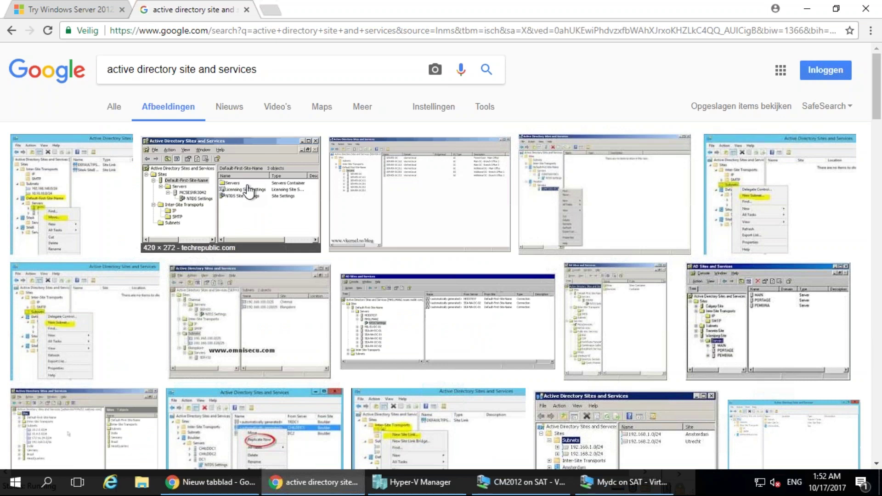
{"action": "left_click", "coordinate": [248, 191]}
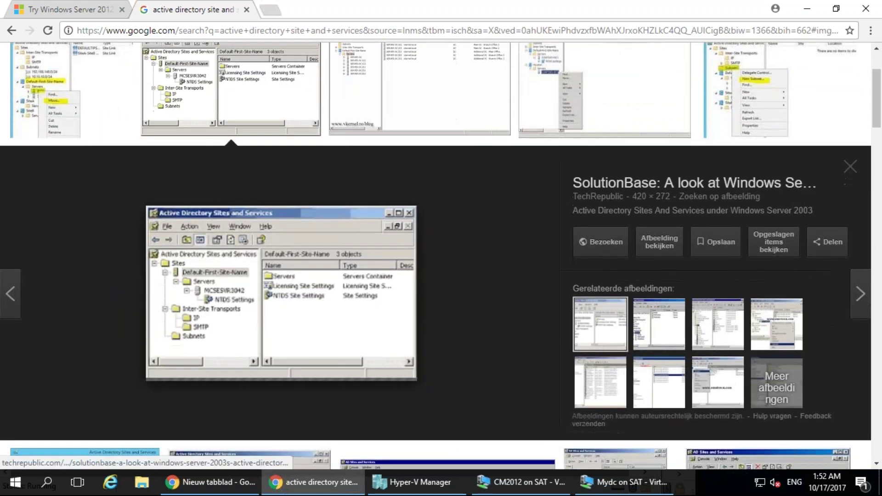
Check-mark the screenshot's title bar, encircle Default-First-Site-Name and Subnets, and add blue check marks beside both
{"action": "left_click_drag", "start_coordinate": [287, 211], "coordinate": [395, 162]}
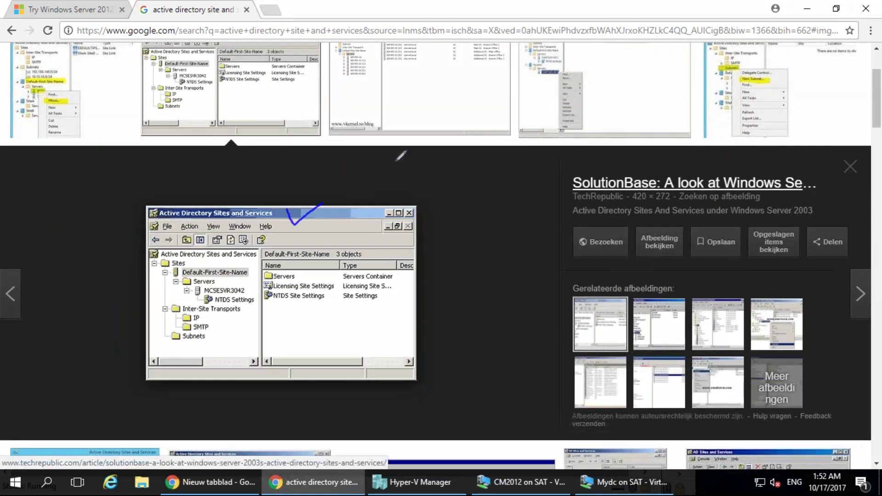
{"action": "mouse_move", "coordinate": [233, 261]}
{"action": "left_mouse_down"}
{"action": "mouse_move", "coordinate": [170, 264]}
{"action": "mouse_move", "coordinate": [168, 279]}
{"action": "mouse_move", "coordinate": [246, 283]}
{"action": "mouse_move", "coordinate": [256, 269]}
{"action": "mouse_move", "coordinate": [250, 260]}
{"action": "mouse_move", "coordinate": [222, 257]}
{"action": "mouse_move", "coordinate": [271, 267]}
{"action": "mouse_move", "coordinate": [312, 235]}
{"action": "left_mouse_up"}
{"action": "mouse_move", "coordinate": [212, 336]}
{"action": "left_mouse_down"}
{"action": "mouse_move", "coordinate": [170, 332]}
{"action": "mouse_move", "coordinate": [173, 354]}
{"action": "mouse_move", "coordinate": [210, 334]}
{"action": "mouse_move", "coordinate": [252, 327]}
{"action": "left_mouse_up"}
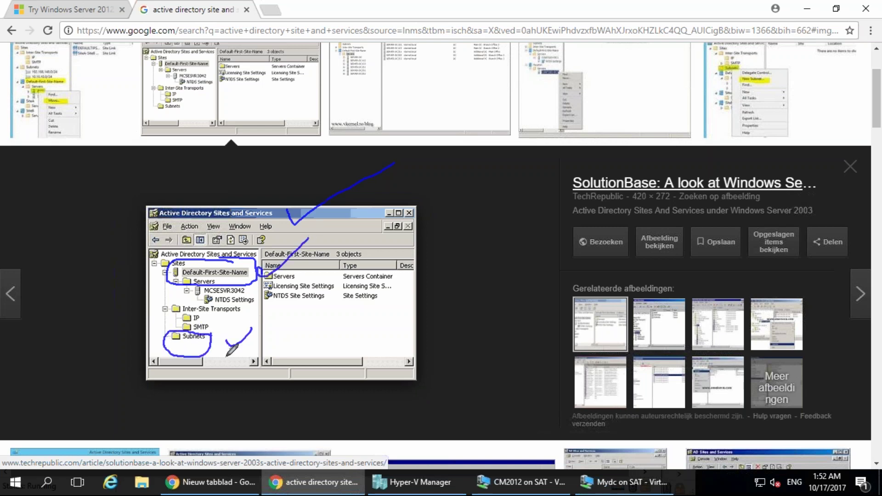
{"action": "left_click_drag", "start_coordinate": [226, 355], "coordinate": [254, 340]}
{"action": "left_click_drag", "start_coordinate": [223, 374], "coordinate": [253, 359]}
{"action": "left_click", "coordinate": [216, 387]}
{"action": "left_click", "coordinate": [202, 396]}
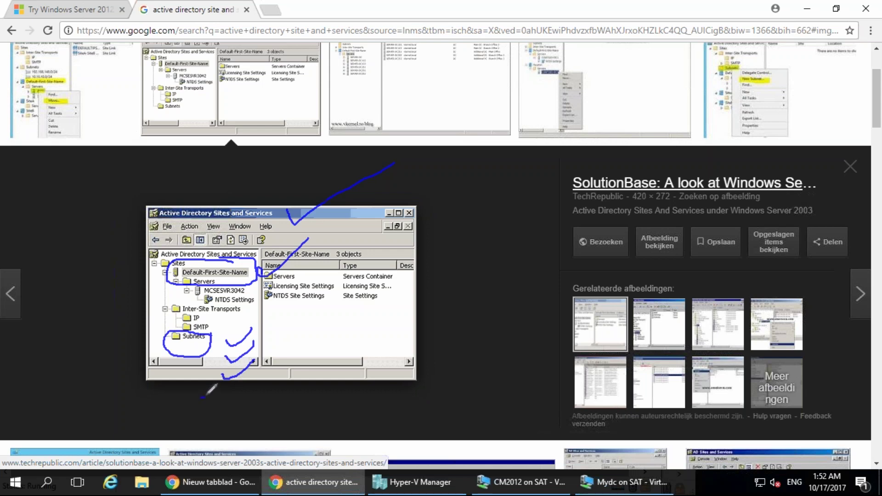
{"action": "left_click_drag", "start_coordinate": [216, 387], "coordinate": [225, 421]}
{"action": "left_click_drag", "start_coordinate": [225, 422], "coordinate": [283, 357]}
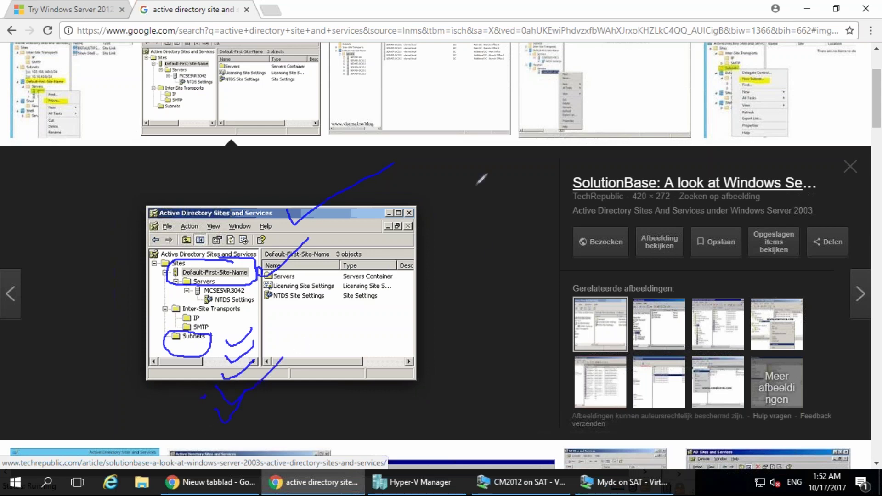
Draw a large circle holding an encircled DC and three client figures, link it to an encircled SCCM, and label the sketch Boundary
{"action": "left_click_drag", "start_coordinate": [475, 164], "coordinate": [474, 216]}
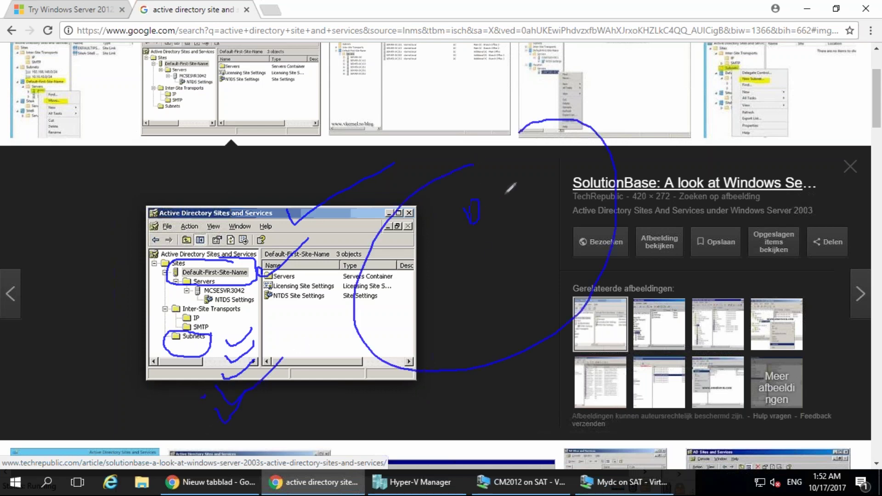
{"action": "mouse_move", "coordinate": [396, 360]}
{"action": "left_mouse_down"}
{"action": "mouse_move", "coordinate": [403, 321]}
{"action": "mouse_move", "coordinate": [413, 361]}
{"action": "left_mouse_up"}
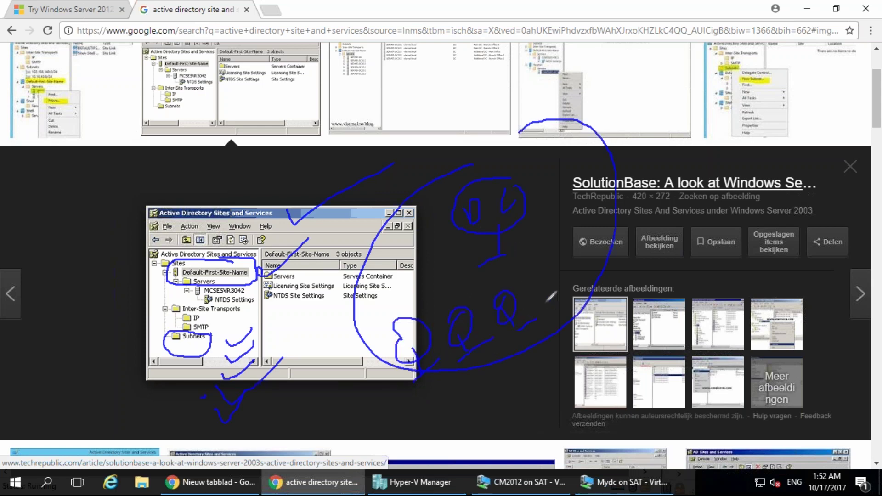
{"action": "left_click_drag", "start_coordinate": [466, 165], "coordinate": [533, 120]}
{"action": "mouse_move", "coordinate": [205, 68]}
{"action": "left_mouse_down"}
{"action": "mouse_move", "coordinate": [189, 104]}
{"action": "mouse_move", "coordinate": [278, 43]}
{"action": "mouse_move", "coordinate": [290, 51]}
{"action": "mouse_move", "coordinate": [159, 69]}
{"action": "mouse_move", "coordinate": [257, 6]}
{"action": "left_mouse_up"}
{"action": "mouse_move", "coordinate": [252, 150]}
{"action": "left_mouse_down"}
{"action": "mouse_move", "coordinate": [252, 170]}
{"action": "mouse_move", "coordinate": [278, 171]}
{"action": "left_mouse_up"}
{"action": "mouse_move", "coordinate": [275, 82]}
{"action": "left_mouse_down"}
{"action": "mouse_move", "coordinate": [287, 68]}
{"action": "mouse_move", "coordinate": [489, 127]}
{"action": "left_mouse_up"}
{"action": "mouse_move", "coordinate": [416, 20]}
{"action": "left_mouse_down"}
{"action": "mouse_move", "coordinate": [427, 58]}
{"action": "mouse_move", "coordinate": [441, 32]}
{"action": "mouse_move", "coordinate": [477, 35]}
{"action": "mouse_move", "coordinate": [511, 19]}
{"action": "mouse_move", "coordinate": [578, 23]}
{"action": "mouse_move", "coordinate": [425, 74]}
{"action": "mouse_move", "coordinate": [407, 62]}
{"action": "left_mouse_up"}
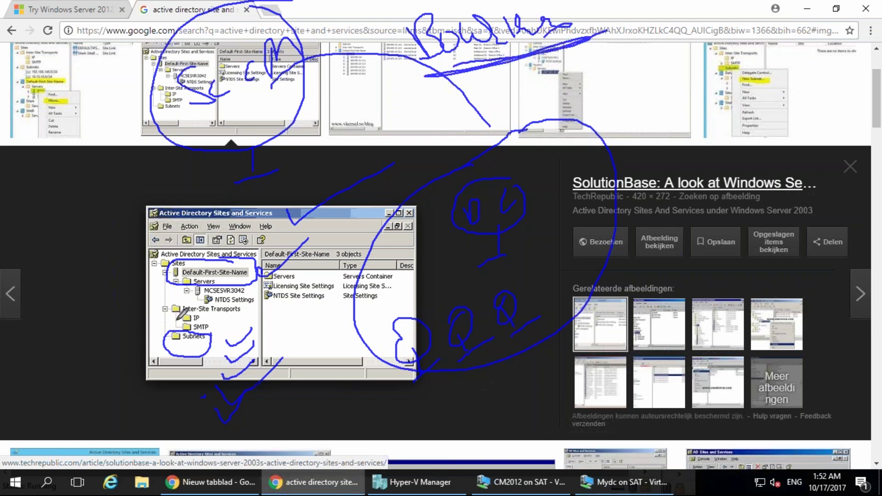
Encircle the Active Directory Sites and Services title, retrace the large boundary circle, and clear the sketch
{"action": "left_click_drag", "start_coordinate": [164, 189], "coordinate": [176, 187]}
{"action": "mouse_move", "coordinate": [150, 207]}
{"action": "left_mouse_down"}
{"action": "mouse_move", "coordinate": [264, 244]}
{"action": "mouse_move", "coordinate": [208, 188]}
{"action": "left_mouse_up"}
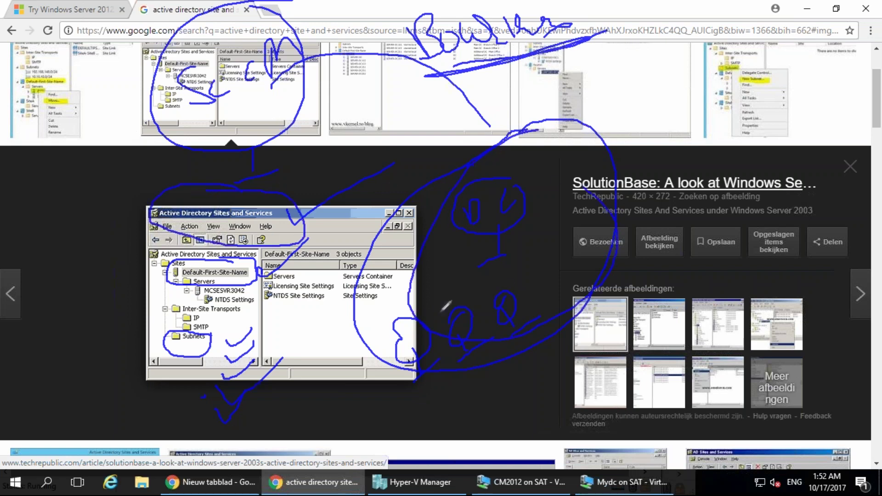
{"action": "mouse_move", "coordinate": [541, 139]}
{"action": "left_mouse_down"}
{"action": "mouse_move", "coordinate": [452, 167]}
{"action": "mouse_move", "coordinate": [693, 127]}
{"action": "mouse_move", "coordinate": [634, 99]}
{"action": "left_mouse_up"}
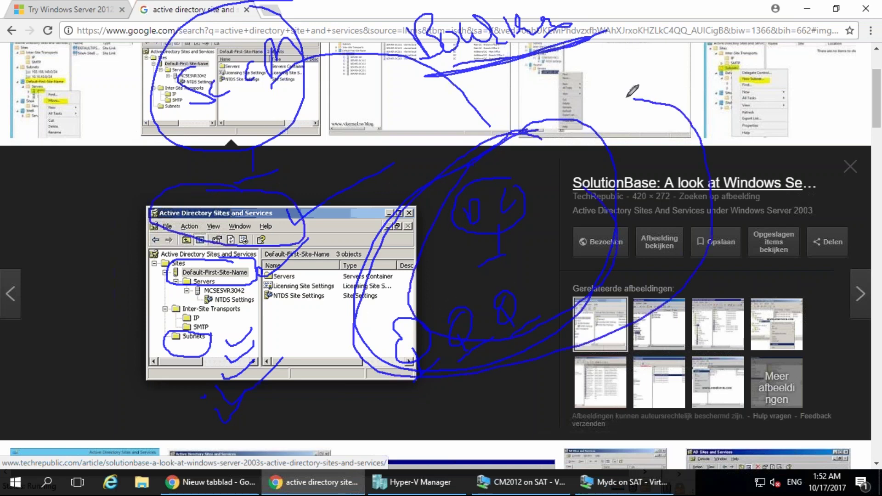
{"action": "left_click", "coordinate": [837, 211]}
Draw a large blue circle containing a small computer on a stand, and enclose it in a slightly larger red circle
{"action": "mouse_move", "coordinate": [398, 87]}
{"action": "left_mouse_down"}
{"action": "mouse_move", "coordinate": [228, 247]}
{"action": "mouse_move", "coordinate": [626, 203]}
{"action": "mouse_move", "coordinate": [456, 104]}
{"action": "mouse_move", "coordinate": [362, 104]}
{"action": "left_mouse_up"}
{"action": "mouse_move", "coordinate": [303, 334]}
{"action": "left_mouse_down"}
{"action": "mouse_move", "coordinate": [350, 343]}
{"action": "mouse_move", "coordinate": [313, 330]}
{"action": "mouse_move", "coordinate": [348, 389]}
{"action": "mouse_move", "coordinate": [361, 382]}
{"action": "left_mouse_up"}
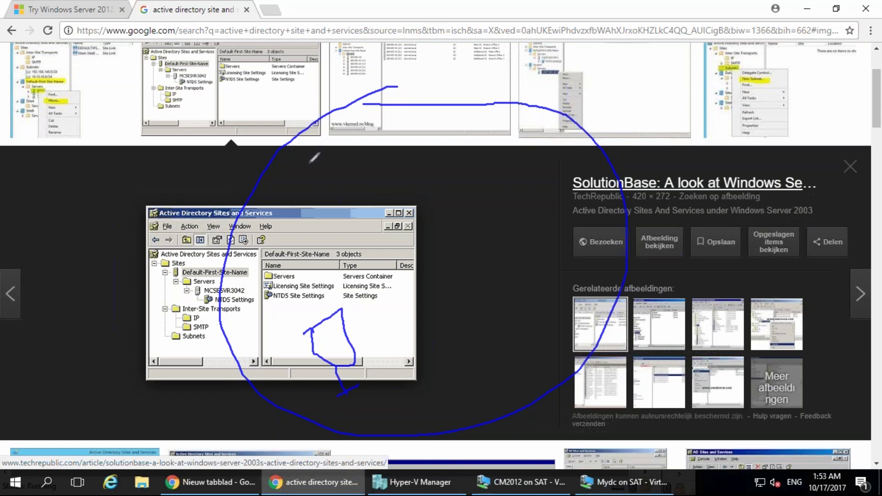
{"action": "mouse_move", "coordinate": [233, 206]}
{"action": "left_mouse_down"}
{"action": "mouse_move", "coordinate": [248, 167]}
{"action": "mouse_move", "coordinate": [453, 73]}
{"action": "mouse_move", "coordinate": [660, 182]}
{"action": "left_mouse_up"}
{"action": "mouse_move", "coordinate": [662, 219]}
{"action": "left_mouse_down"}
{"action": "mouse_move", "coordinate": [636, 404]}
{"action": "mouse_move", "coordinate": [437, 485]}
{"action": "mouse_move", "coordinate": [230, 353]}
{"action": "mouse_move", "coordinate": [228, 225]}
{"action": "left_mouse_up"}
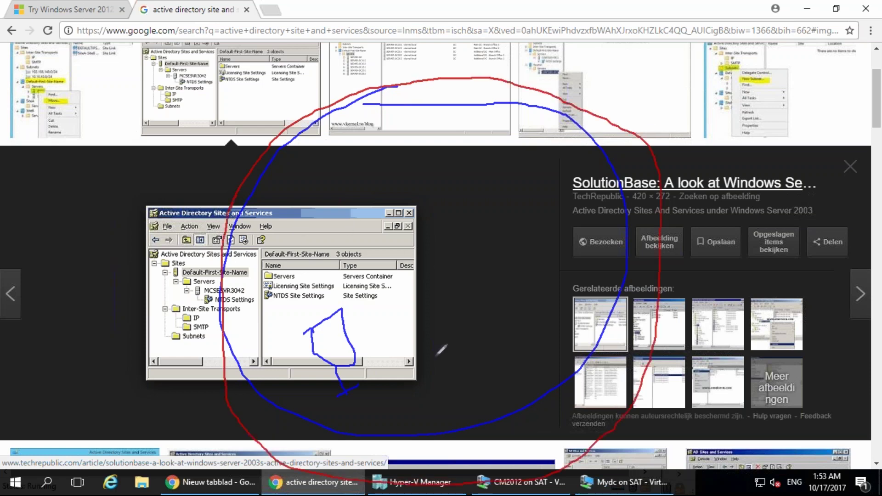
Scatter small green client figures around the computer inside the blue circle
{"action": "mouse_move", "coordinate": [441, 259]}
{"action": "left_mouse_down"}
{"action": "mouse_move", "coordinate": [472, 299]}
{"action": "mouse_move", "coordinate": [467, 308]}
{"action": "left_mouse_up"}
{"action": "left_click_drag", "start_coordinate": [495, 199], "coordinate": [501, 222]}
{"action": "left_click_drag", "start_coordinate": [487, 152], "coordinate": [498, 186]}
{"action": "left_click_drag", "start_coordinate": [358, 148], "coordinate": [374, 176]}
{"action": "left_click_drag", "start_coordinate": [292, 220], "coordinate": [317, 221]}
{"action": "left_click_drag", "start_coordinate": [414, 201], "coordinate": [399, 216]}
{"action": "left_click_drag", "start_coordinate": [421, 372], "coordinate": [502, 336]}
Draw a green client outside the circles with an arrow to the computer, strike and encircle the link, and clear the sketch
{"action": "left_click_drag", "start_coordinate": [107, 134], "coordinate": [89, 126]}
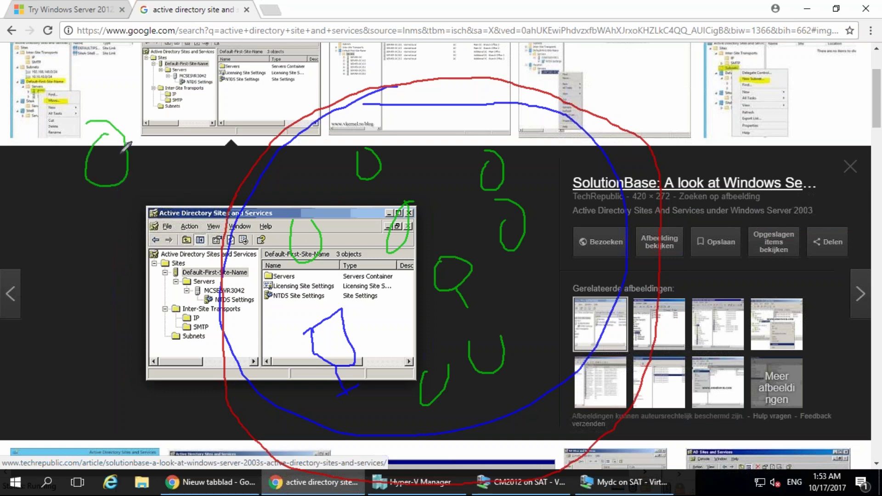
{"action": "mouse_move", "coordinate": [101, 171]}
{"action": "left_mouse_down"}
{"action": "mouse_move", "coordinate": [286, 252]}
{"action": "mouse_move", "coordinate": [361, 332]}
{"action": "mouse_move", "coordinate": [349, 347]}
{"action": "mouse_move", "coordinate": [362, 339]}
{"action": "left_mouse_up"}
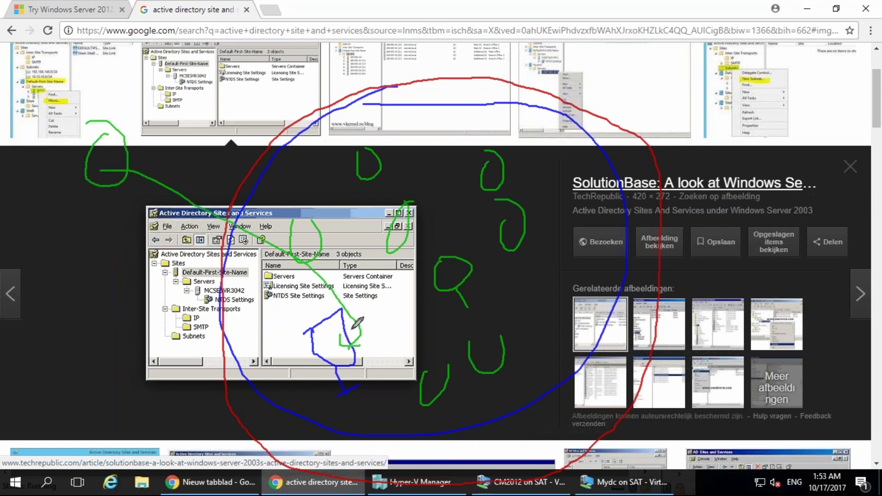
{"action": "mouse_move", "coordinate": [155, 186]}
{"action": "left_mouse_down"}
{"action": "mouse_move", "coordinate": [191, 192]}
{"action": "mouse_move", "coordinate": [138, 260]}
{"action": "left_mouse_up"}
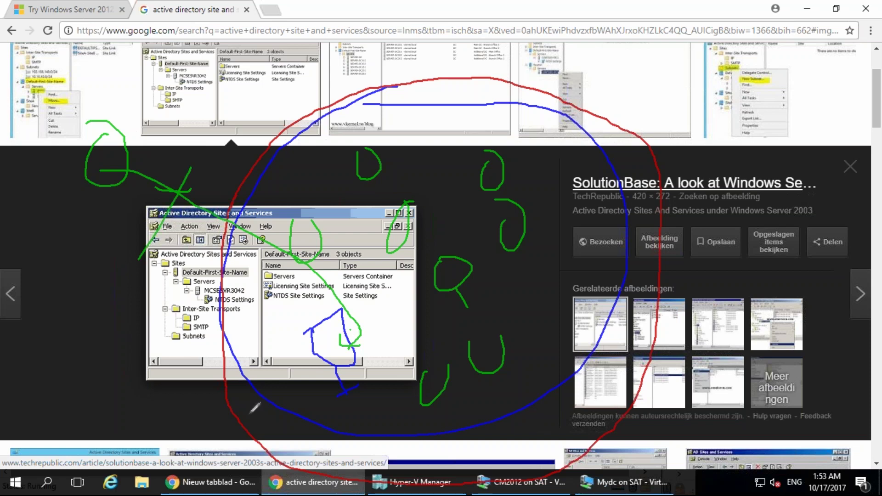
{"action": "mouse_move", "coordinate": [241, 199]}
{"action": "left_mouse_down"}
{"action": "mouse_move", "coordinate": [147, 225]}
{"action": "mouse_move", "coordinate": [250, 225]}
{"action": "mouse_move", "coordinate": [188, 194]}
{"action": "left_mouse_up"}
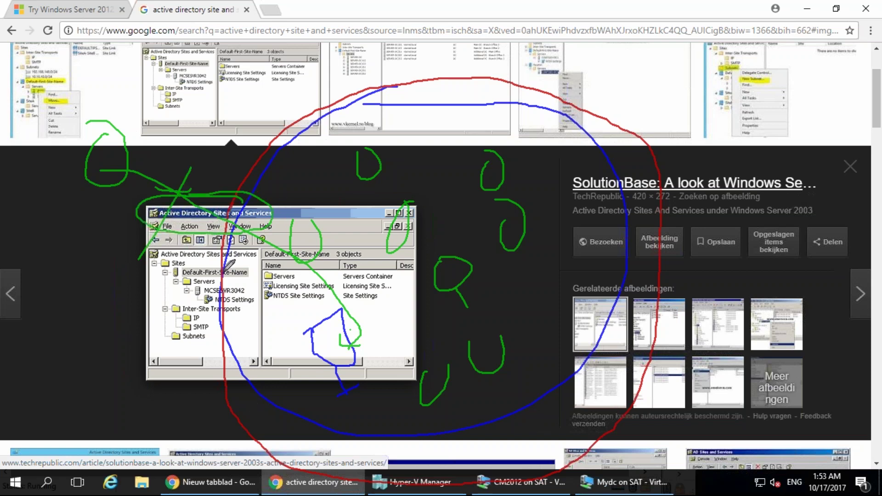
{"action": "key", "text": "Escape"}
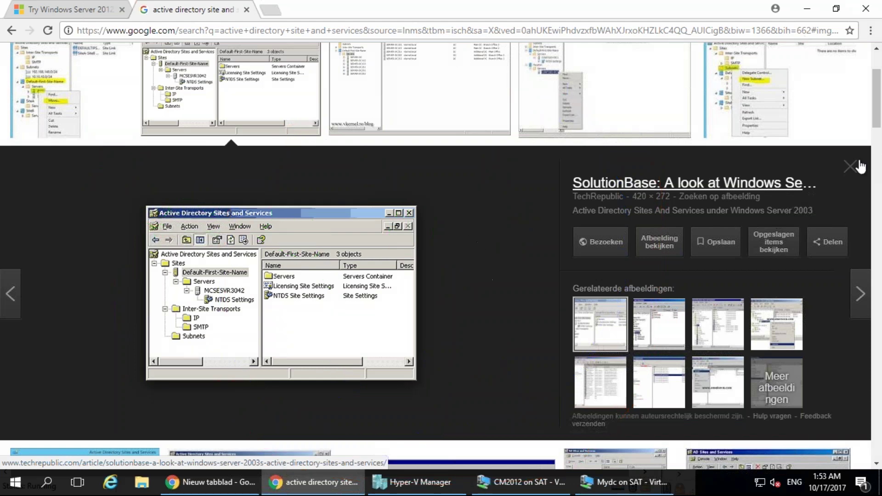
Open the Packt Publishing screenshot from the image results and check-mark India, Germany, Brazil, HeadQuarters and the listed subnets in green
{"action": "left_click", "coordinate": [401, 191]}
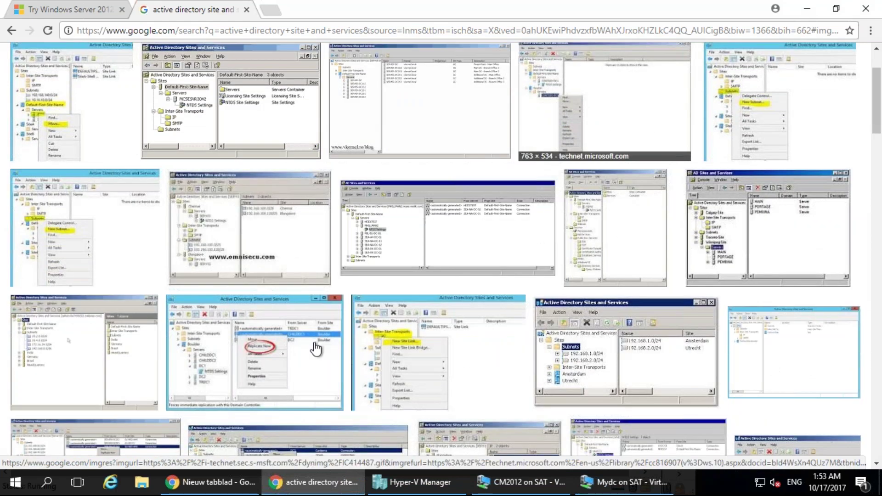
{"action": "left_click", "coordinate": [23, 349]}
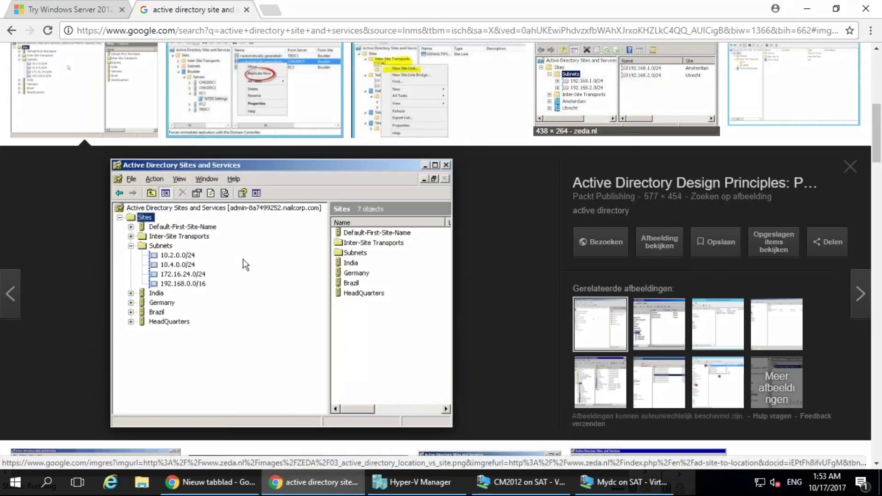
{"action": "mouse_move", "coordinate": [170, 292]}
{"action": "left_mouse_down"}
{"action": "mouse_move", "coordinate": [208, 277]}
{"action": "mouse_move", "coordinate": [199, 287]}
{"action": "left_mouse_up"}
{"action": "left_click_drag", "start_coordinate": [169, 314], "coordinate": [199, 295]}
{"action": "left_click_drag", "start_coordinate": [199, 325], "coordinate": [231, 305]}
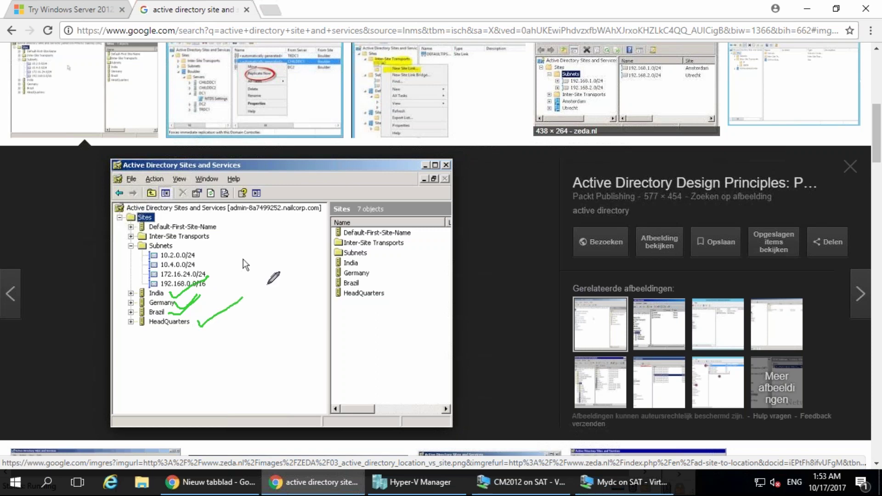
{"action": "mouse_move", "coordinate": [197, 253]}
{"action": "left_mouse_down"}
{"action": "mouse_move", "coordinate": [217, 243]}
{"action": "mouse_move", "coordinate": [228, 269]}
{"action": "mouse_move", "coordinate": [242, 274]}
{"action": "left_mouse_up"}
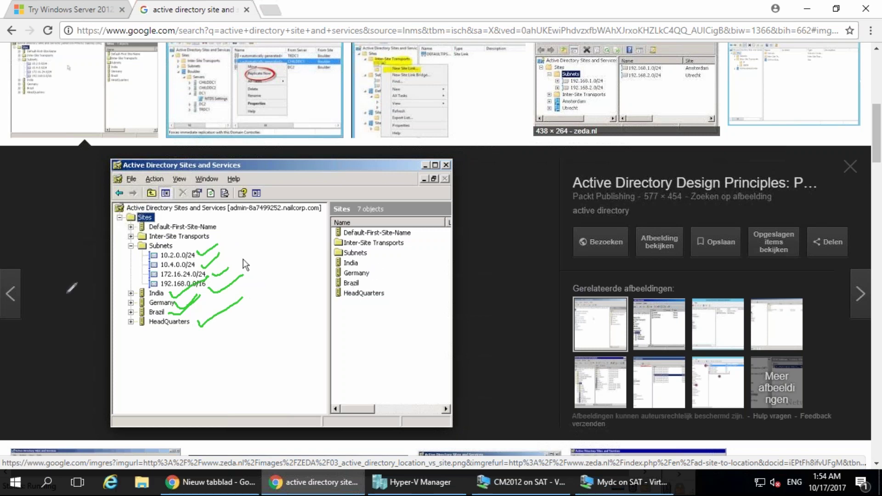
Sketch further freehand marks on and around the Packt Publishing screenshot, and clear all annotations
{"action": "mouse_move", "coordinate": [399, 212]}
{"action": "left_mouse_down"}
{"action": "mouse_move", "coordinate": [452, 276]}
{"action": "mouse_move", "coordinate": [400, 213]}
{"action": "left_mouse_up"}
{"action": "left_click_drag", "start_coordinate": [535, 183], "coordinate": [527, 201]}
{"action": "left_click_drag", "start_coordinate": [543, 251], "coordinate": [571, 184]}
{"action": "left_click_drag", "start_coordinate": [418, 401], "coordinate": [451, 383]}
{"action": "left_click_drag", "start_coordinate": [559, 342], "coordinate": [625, 372]}
{"action": "key", "text": "Escape"}
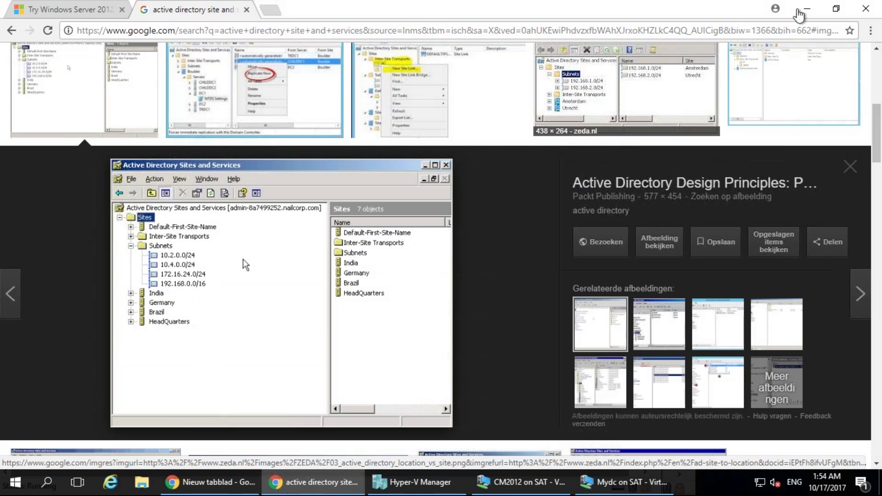
Minimize Chrome, bring the CM2012 virtual machine window to the front, and move it beside the Mydc window's edge
{"action": "left_click", "coordinate": [799, 10]}
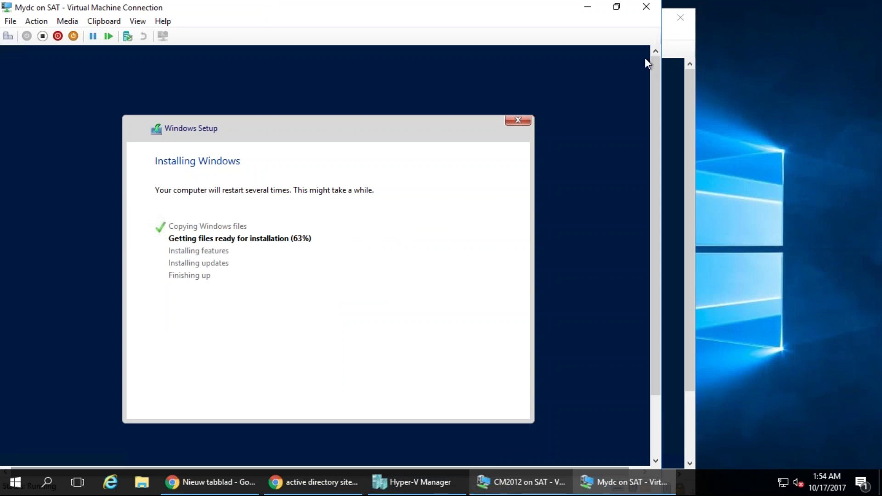
{"action": "left_click", "coordinate": [675, 101]}
{"action": "left_click_drag", "start_coordinate": [389, 24], "coordinate": [488, 19]}
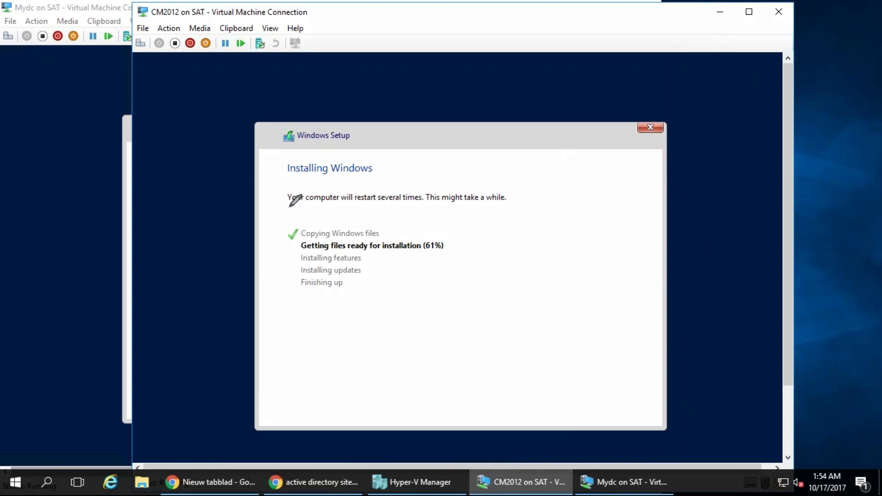
{"action": "mouse_move", "coordinate": [246, 201]}
{"action": "left_mouse_down"}
{"action": "mouse_move", "coordinate": [333, 183]}
{"action": "mouse_move", "coordinate": [357, 254]}
{"action": "left_mouse_up"}
{"action": "mouse_move", "coordinate": [245, 201]}
{"action": "left_mouse_down"}
{"action": "mouse_move", "coordinate": [327, 264]}
{"action": "mouse_move", "coordinate": [321, 299]}
{"action": "mouse_move", "coordinate": [337, 295]}
{"action": "left_mouse_up"}
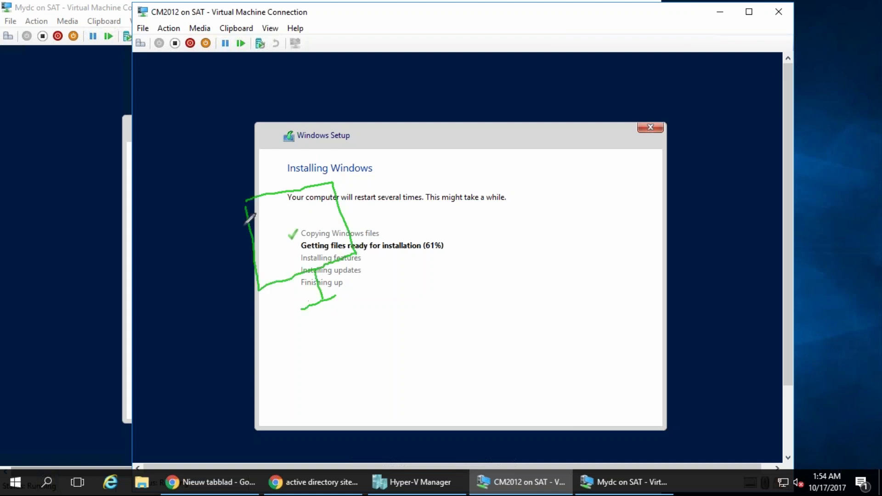
{"action": "left_click", "coordinate": [831, 224]}
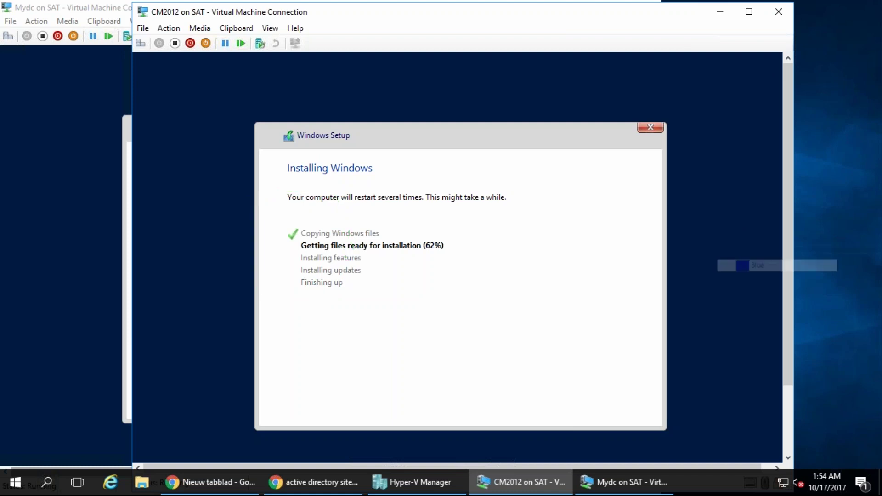
Draw a blue computer on a stand over the setup dialog, write static IP beside it, and underline the label
{"action": "left_click_drag", "start_coordinate": [412, 290], "coordinate": [476, 317]}
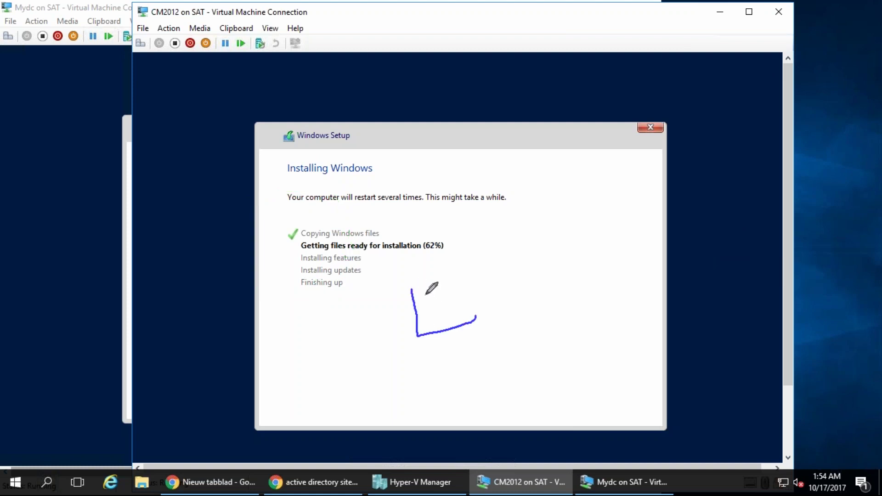
{"action": "mouse_move", "coordinate": [407, 290]}
{"action": "left_mouse_down"}
{"action": "mouse_move", "coordinate": [485, 307]}
{"action": "mouse_move", "coordinate": [465, 348]}
{"action": "mouse_move", "coordinate": [497, 348]}
{"action": "left_mouse_up"}
{"action": "mouse_move", "coordinate": [457, 308]}
{"action": "left_mouse_down"}
{"action": "mouse_move", "coordinate": [495, 302]}
{"action": "mouse_move", "coordinate": [534, 310]}
{"action": "mouse_move", "coordinate": [559, 252]}
{"action": "mouse_move", "coordinate": [583, 244]}
{"action": "mouse_move", "coordinate": [612, 252]}
{"action": "mouse_move", "coordinate": [630, 224]}
{"action": "left_mouse_up"}
{"action": "mouse_move", "coordinate": [613, 275]}
{"action": "left_mouse_down"}
{"action": "mouse_move", "coordinate": [641, 257]}
{"action": "mouse_move", "coordinate": [640, 207]}
{"action": "mouse_move", "coordinate": [637, 228]}
{"action": "left_mouse_up"}
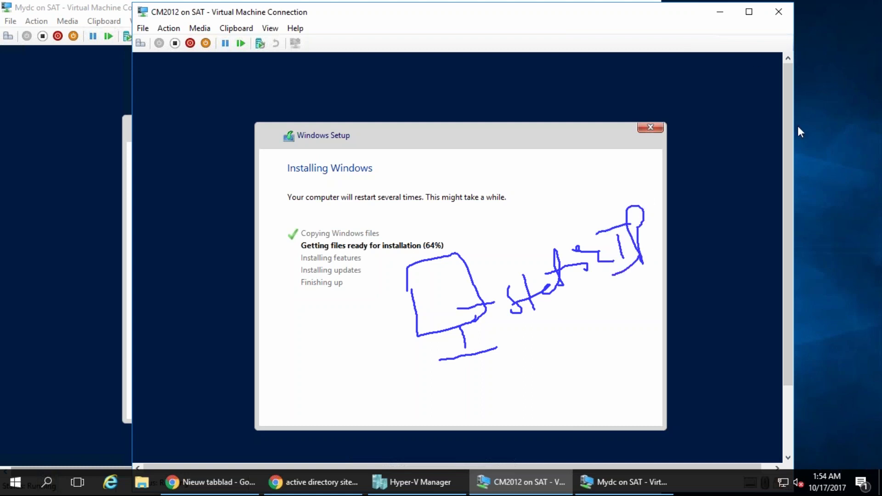
{"action": "mouse_move", "coordinate": [537, 340]}
{"action": "left_mouse_down"}
{"action": "mouse_move", "coordinate": [603, 303]}
{"action": "mouse_move", "coordinate": [579, 309]}
{"action": "mouse_move", "coordinate": [652, 279]}
{"action": "left_mouse_up"}
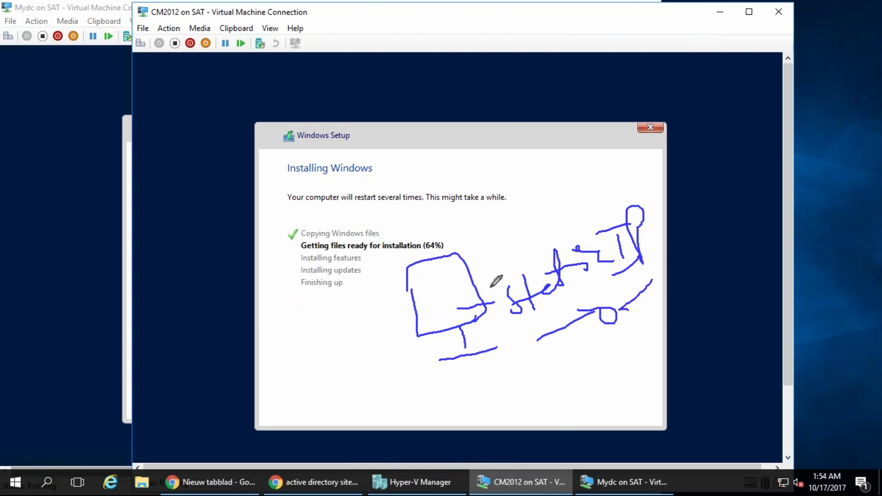
Draw a round client figure with small letters around it, and connect it to the blue computer with a curved arrow
{"action": "left_click_drag", "start_coordinate": [216, 282], "coordinate": [200, 276]}
{"action": "mouse_move", "coordinate": [219, 308]}
{"action": "left_mouse_down"}
{"action": "mouse_move", "coordinate": [225, 347]}
{"action": "mouse_move", "coordinate": [252, 331]}
{"action": "left_mouse_up"}
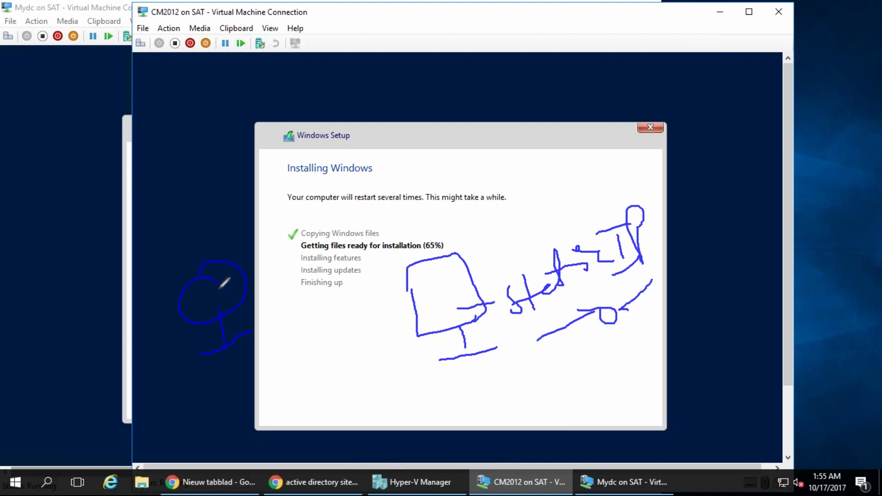
{"action": "left_click_drag", "start_coordinate": [173, 281], "coordinate": [153, 279]}
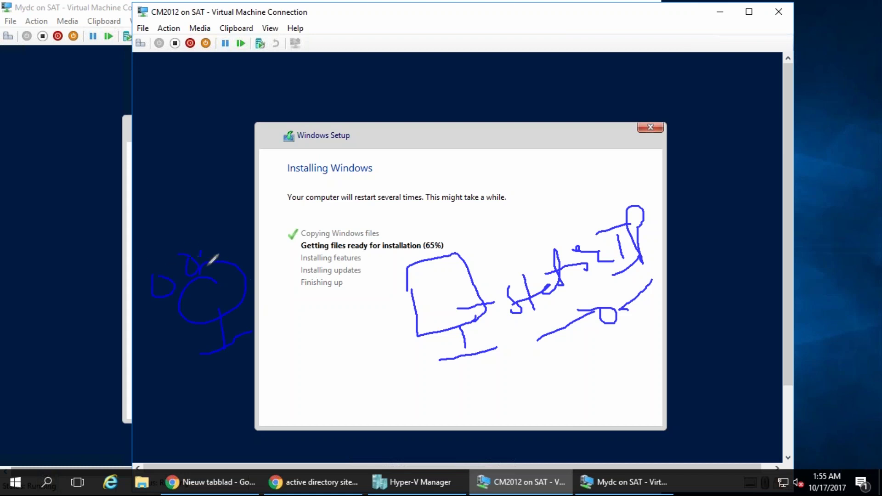
{"action": "mouse_move", "coordinate": [180, 220]}
{"action": "left_mouse_down"}
{"action": "mouse_move", "coordinate": [183, 201]}
{"action": "mouse_move", "coordinate": [202, 241]}
{"action": "left_mouse_up"}
{"action": "left_click_drag", "start_coordinate": [189, 186], "coordinate": [244, 238]}
{"action": "mouse_move", "coordinate": [217, 203]}
{"action": "left_mouse_down"}
{"action": "mouse_move", "coordinate": [351, 177]}
{"action": "mouse_move", "coordinate": [449, 294]}
{"action": "left_mouse_up"}
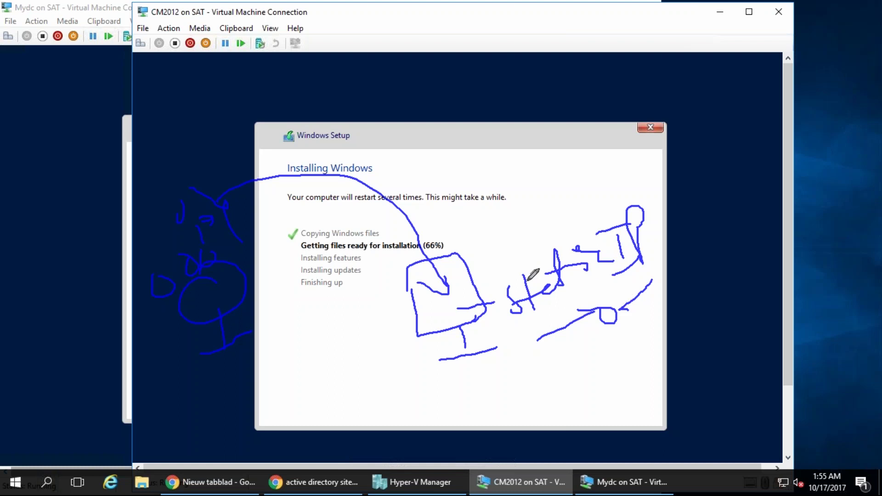
Add check marks above static IP, retrace the connecting arrow, re-mark the underline, and clear the sketch
{"action": "mouse_move", "coordinate": [518, 266]}
{"action": "left_mouse_down"}
{"action": "mouse_move", "coordinate": [538, 238]}
{"action": "mouse_move", "coordinate": [523, 234]}
{"action": "mouse_move", "coordinate": [519, 190]}
{"action": "left_mouse_up"}
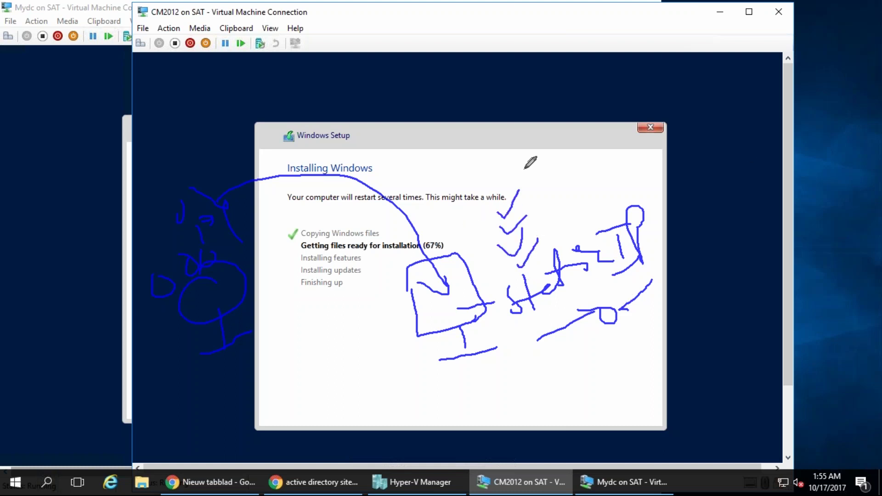
{"action": "mouse_move", "coordinate": [216, 218]}
{"action": "left_mouse_down"}
{"action": "mouse_move", "coordinate": [415, 242]}
{"action": "mouse_move", "coordinate": [444, 289]}
{"action": "mouse_move", "coordinate": [448, 256]}
{"action": "left_mouse_up"}
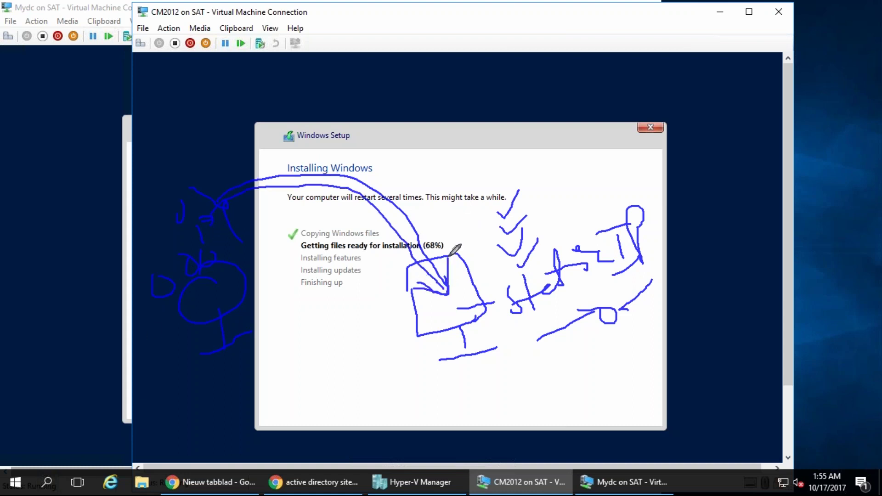
{"action": "left_click_drag", "start_coordinate": [535, 339], "coordinate": [598, 305]}
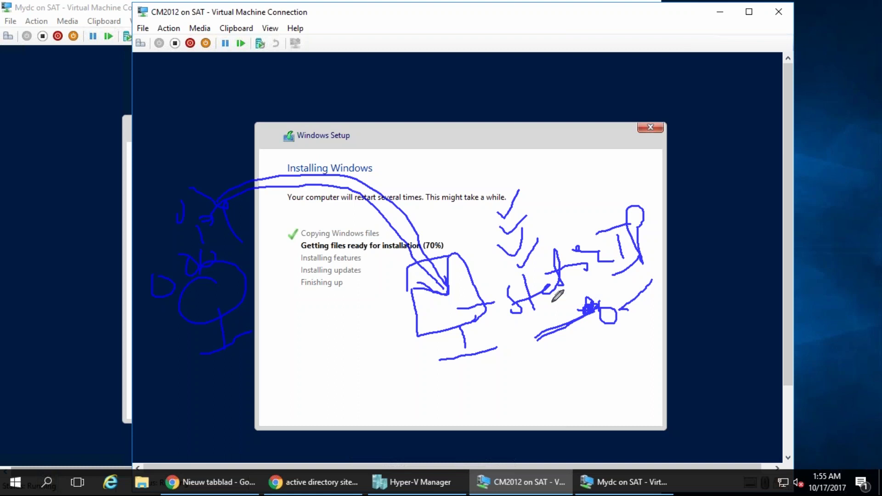
{"action": "key", "text": "Escape"}
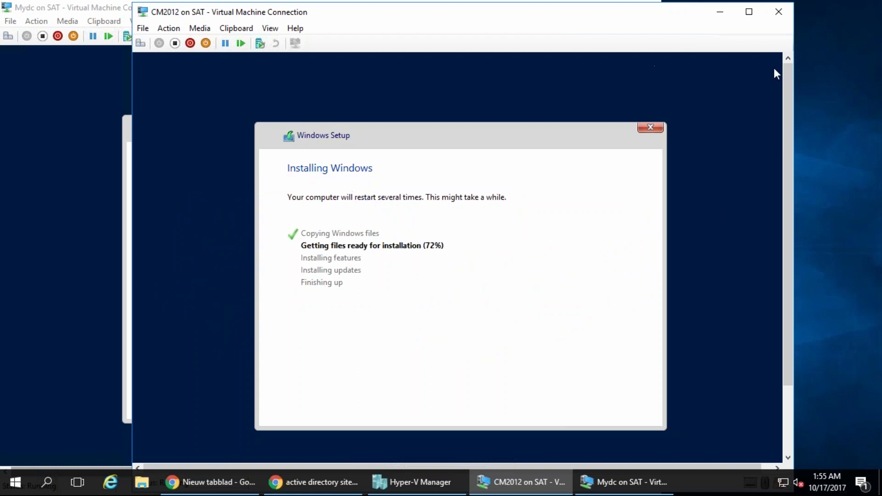
Circle the Mydc window's title in blue with an arrow pointing up to it, and write IP over the CM2012 setup dialog
{"action": "mouse_move", "coordinate": [44, 3]}
{"action": "left_mouse_down"}
{"action": "mouse_move", "coordinate": [59, 6]}
{"action": "mouse_move", "coordinate": [9, 2]}
{"action": "left_mouse_up"}
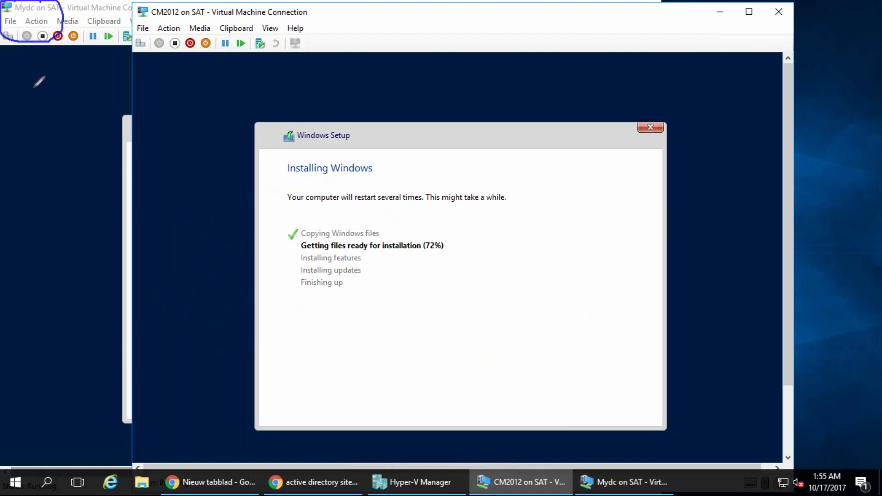
{"action": "mouse_move", "coordinate": [116, 182]}
{"action": "left_mouse_down"}
{"action": "mouse_move", "coordinate": [21, 65]}
{"action": "mouse_move", "coordinate": [53, 28]}
{"action": "left_mouse_up"}
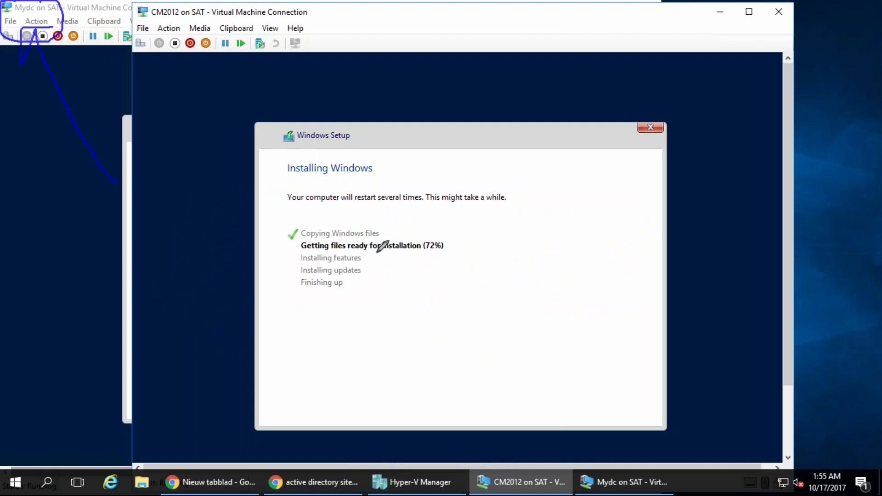
{"action": "mouse_move", "coordinate": [426, 283]}
{"action": "left_mouse_down"}
{"action": "mouse_move", "coordinate": [438, 306]}
{"action": "mouse_move", "coordinate": [438, 264]}
{"action": "left_mouse_up"}
{"action": "mouse_move", "coordinate": [414, 323]}
{"action": "left_mouse_down"}
{"action": "mouse_move", "coordinate": [454, 286]}
{"action": "mouse_move", "coordinate": [466, 288]}
{"action": "left_mouse_up"}
{"action": "mouse_move", "coordinate": [458, 272]}
{"action": "left_mouse_down"}
{"action": "mouse_move", "coordinate": [466, 232]}
{"action": "mouse_move", "coordinate": [459, 257]}
{"action": "left_mouse_up"}
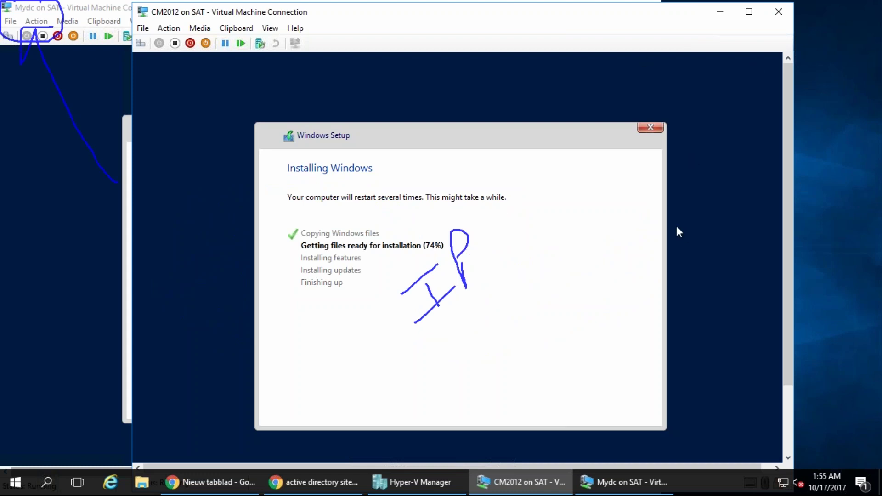
{"action": "key", "text": "super+r"}
{"action": "type", "text": "cmd"}
{"action": "key", "text": "Return"}
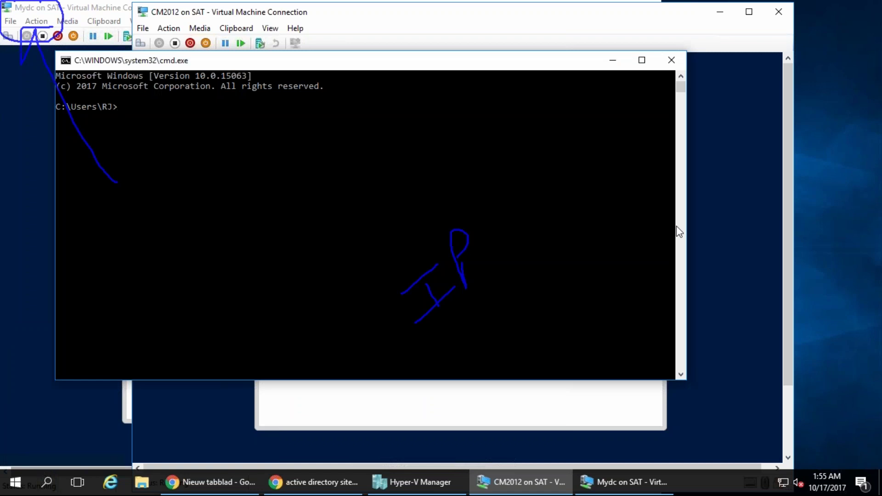
{"action": "left_click", "coordinate": [701, 115]}
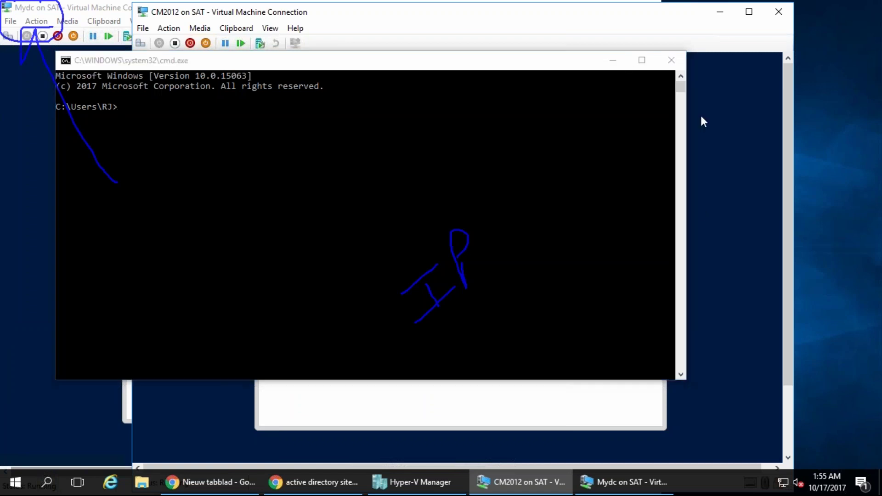
{"action": "left_click", "coordinate": [672, 59]}
{"action": "left_click", "coordinate": [837, 415]}
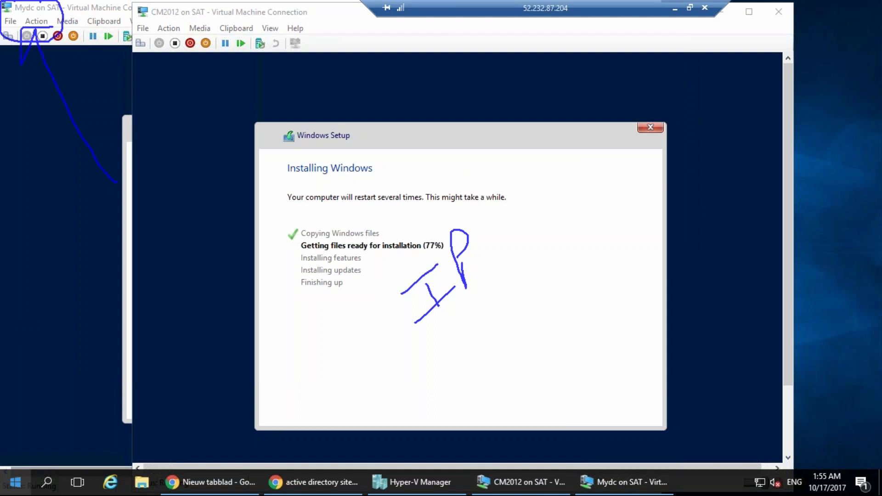
{"action": "left_click", "coordinate": [5, 485]}
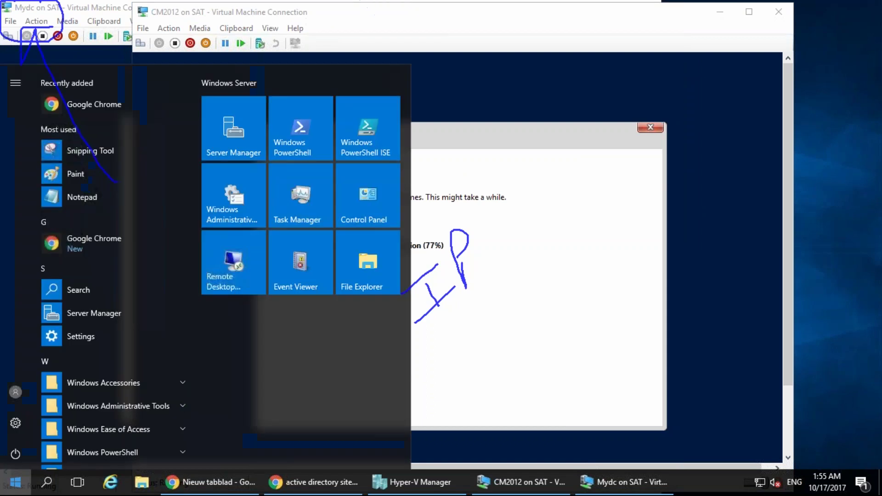
{"action": "left_click", "coordinate": [5, 486]}
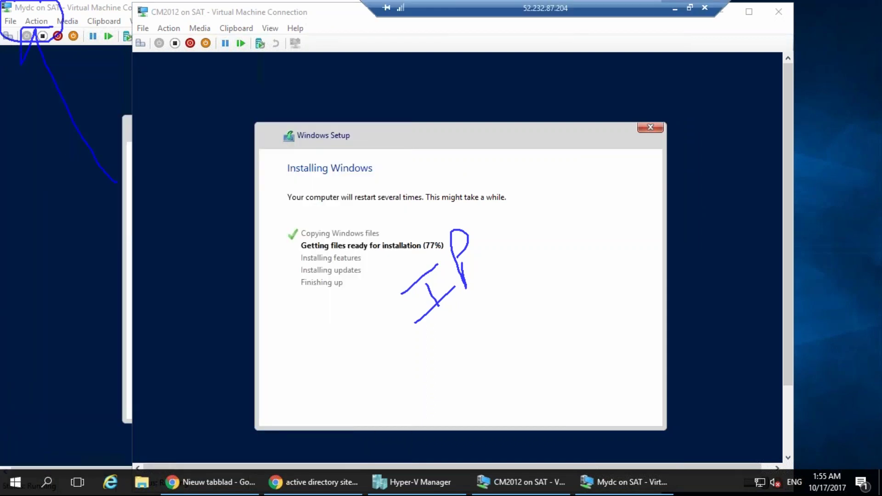
Shrink the remote desktop session to view the Sat virtual machine's overview in the Azure portal, and return the session to full screen
{"action": "left_click", "coordinate": [690, 8]}
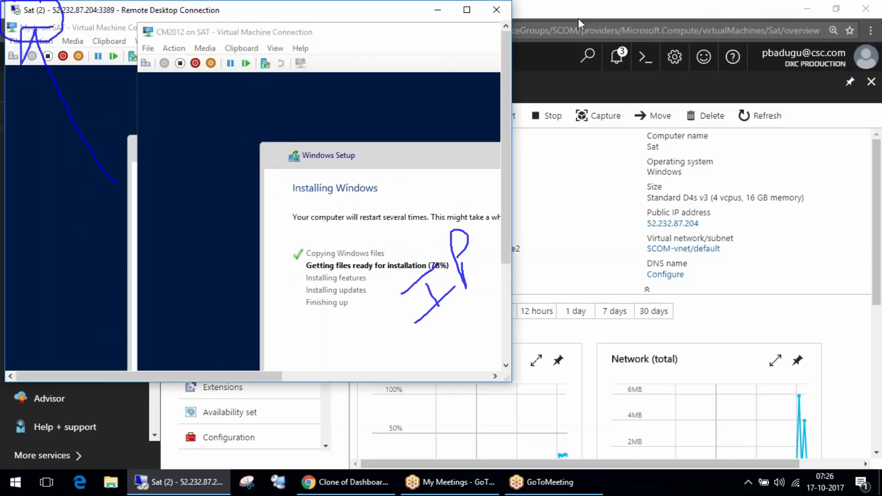
{"action": "double_click", "coordinate": [400, 15]}
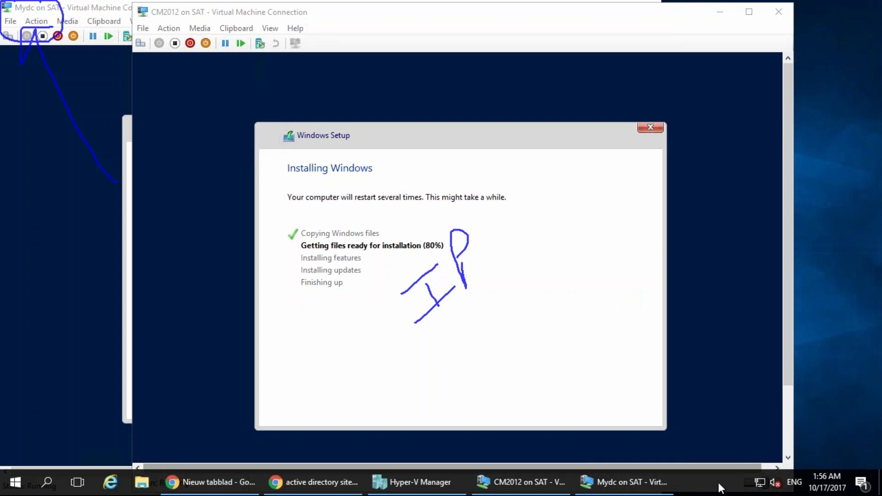
Unlock the taskbar and dock it along the right edge of the desktop
{"action": "right_click", "coordinate": [691, 478]}
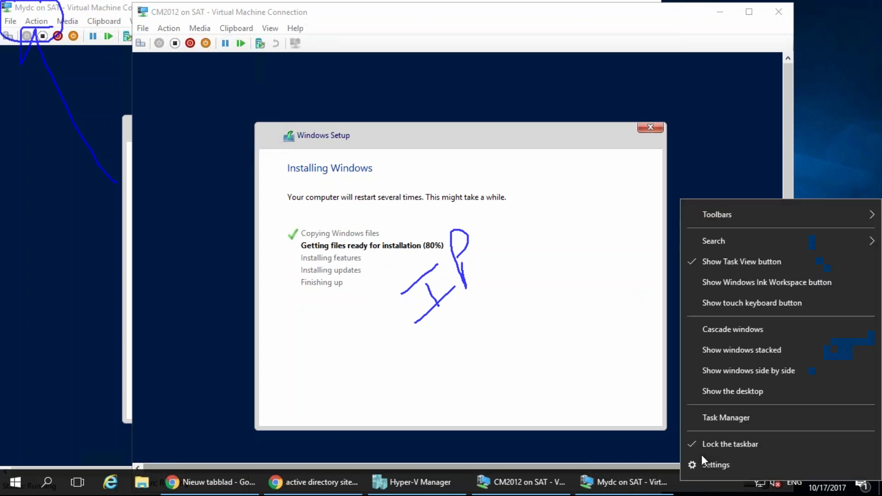
{"action": "left_click", "coordinate": [708, 446]}
{"action": "left_click_drag", "start_coordinate": [873, 368], "coordinate": [878, 354]}
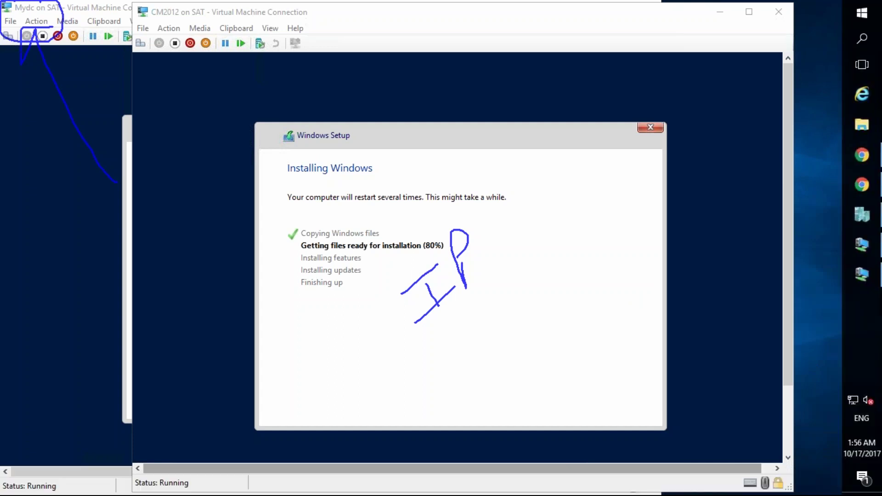
Return the taskbar to the bottom edge of the desktop
{"action": "left_click", "coordinate": [862, 13]}
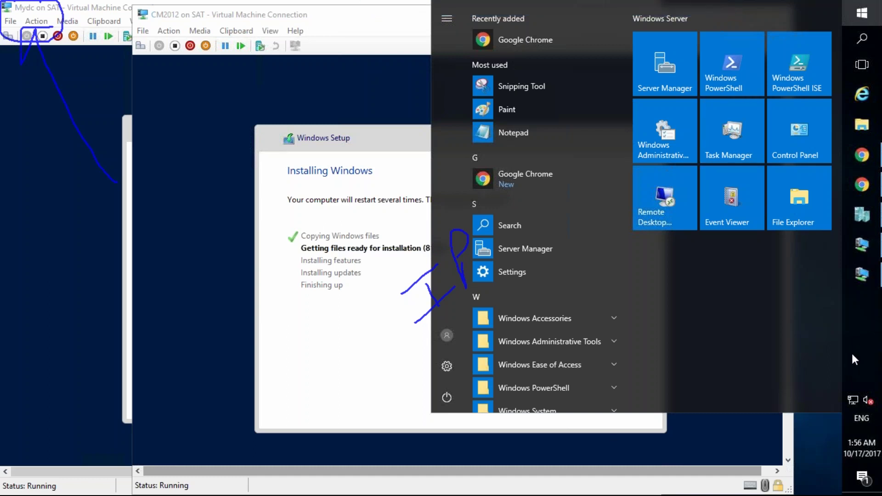
{"action": "left_click_drag", "start_coordinate": [639, 440], "coordinate": [620, 457]}
Open a Command Prompt window on the host by running cmd
{"action": "left_click", "coordinate": [13, 482]}
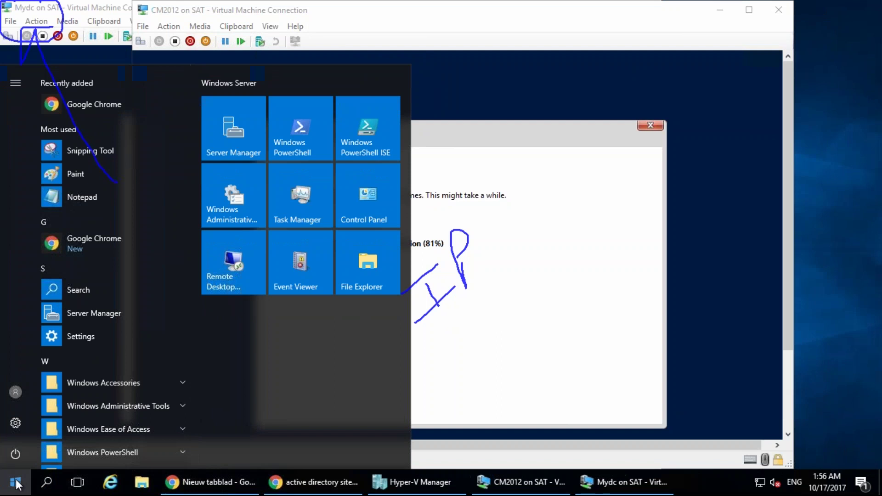
{"action": "right_click", "coordinate": [14, 483]}
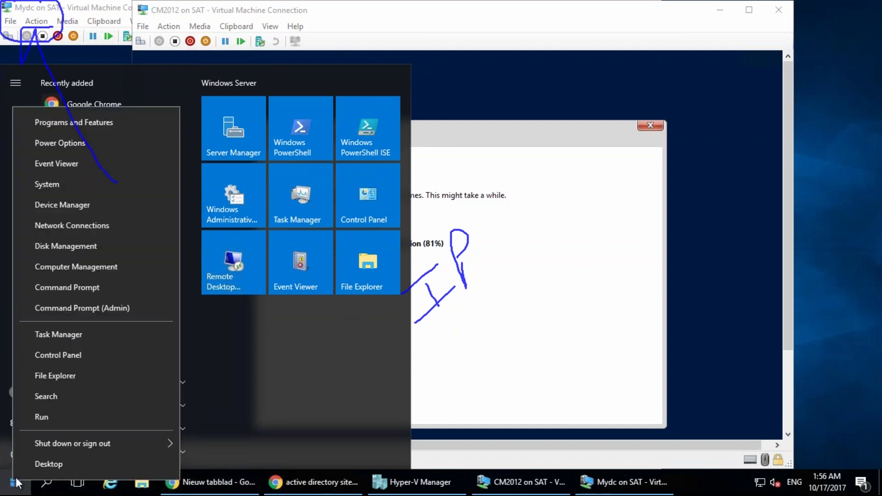
{"action": "left_click", "coordinate": [48, 417]}
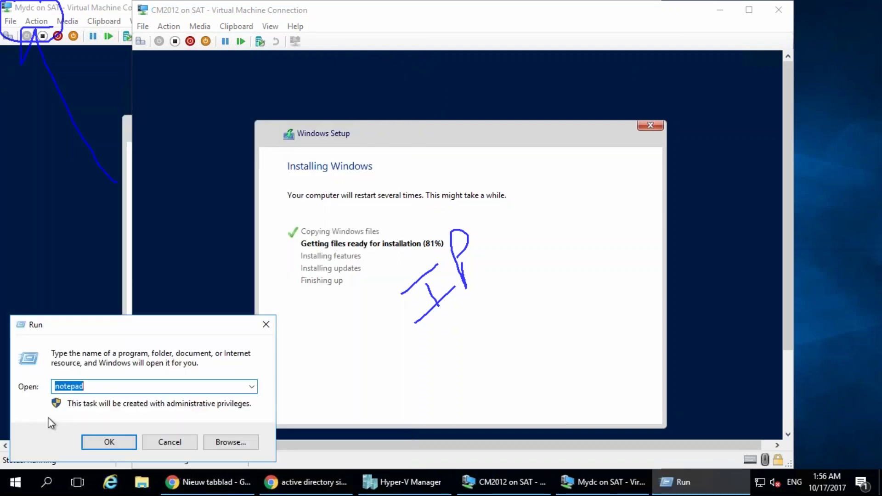
{"action": "type", "text": "cmd"}
{"action": "key", "text": "Return"}
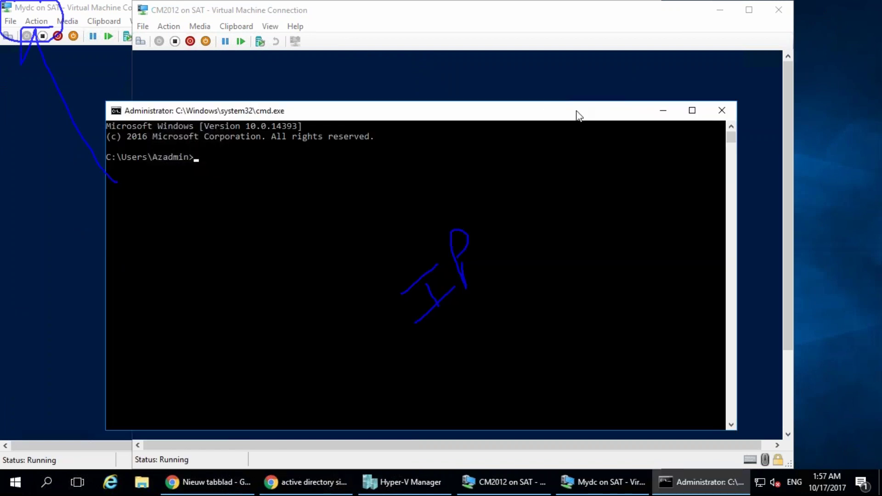
{"action": "left_click", "coordinate": [330, 208]}
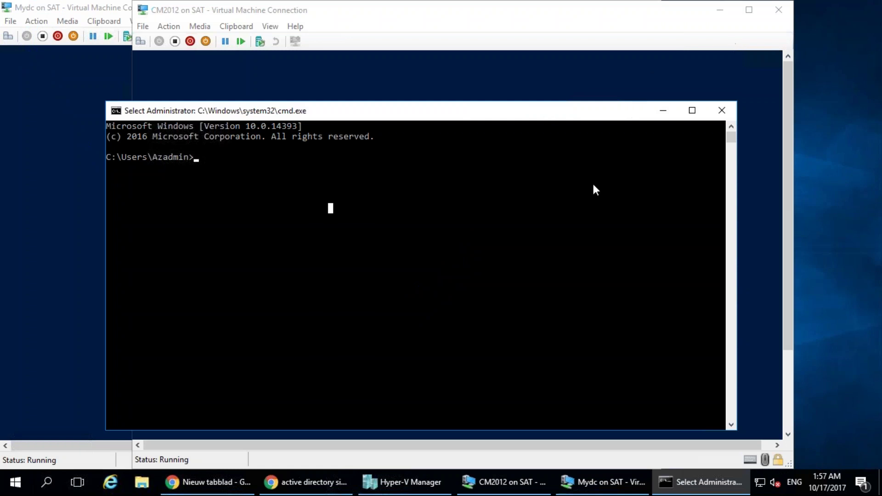
Check the Windows installation progress in the Mydc and CM2012 virtual machines, moving the CM2012 window aside
{"action": "left_click", "coordinate": [579, 483]}
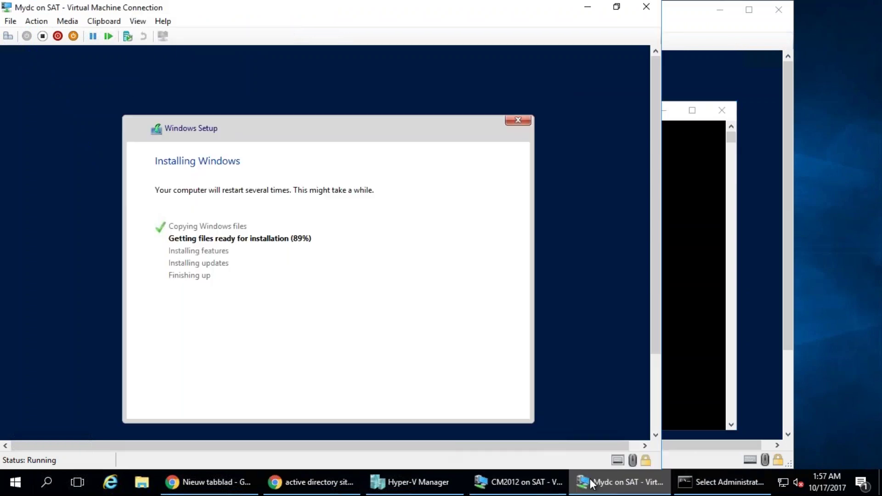
{"action": "left_click", "coordinate": [550, 487]}
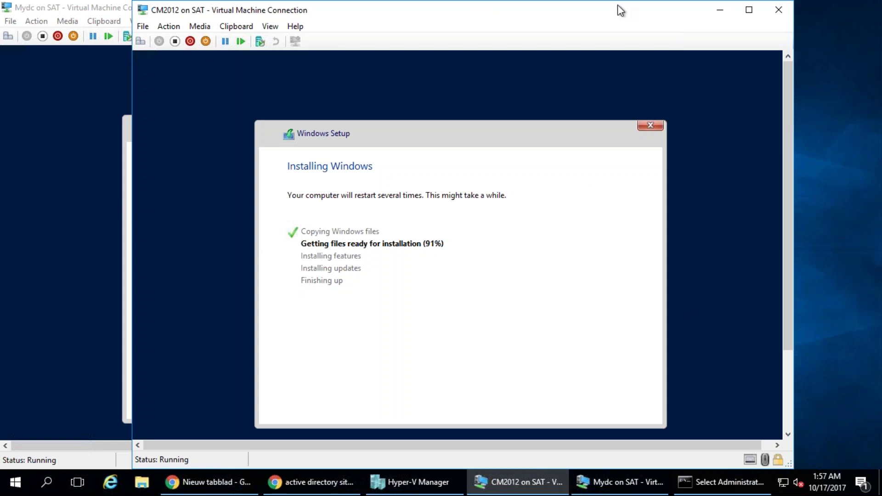
{"action": "left_click_drag", "start_coordinate": [532, 16], "coordinate": [579, 10]}
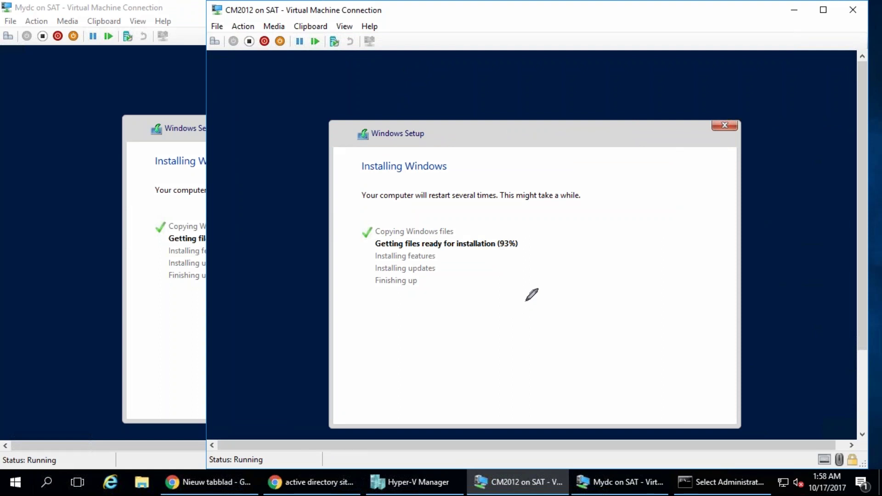
{"action": "mouse_move", "coordinate": [558, 244]}
{"action": "left_mouse_down"}
{"action": "mouse_move", "coordinate": [593, 236]}
{"action": "mouse_move", "coordinate": [633, 293]}
{"action": "left_mouse_up"}
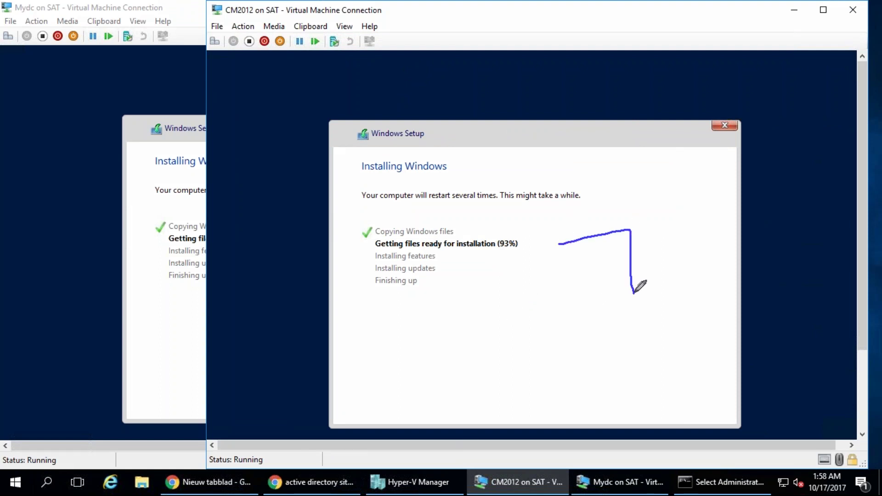
{"action": "mouse_move", "coordinate": [560, 245]}
{"action": "left_mouse_down"}
{"action": "mouse_move", "coordinate": [519, 250]}
{"action": "mouse_move", "coordinate": [592, 302]}
{"action": "mouse_move", "coordinate": [630, 287]}
{"action": "left_mouse_up"}
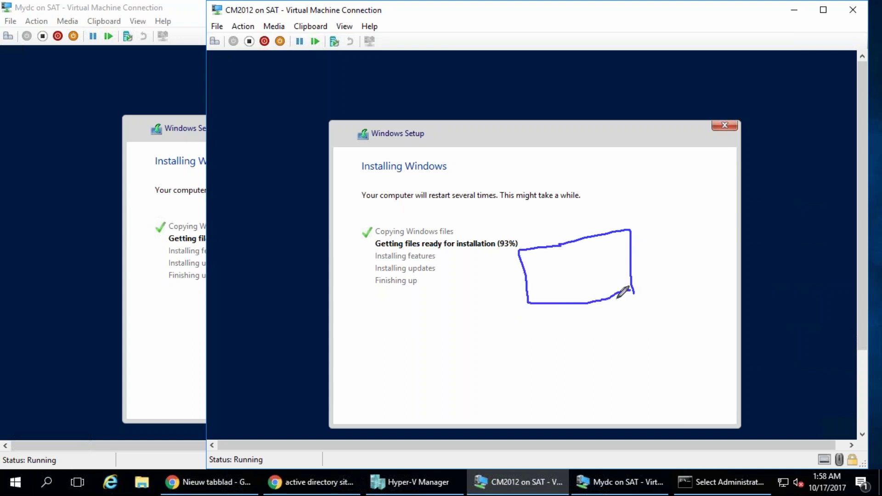
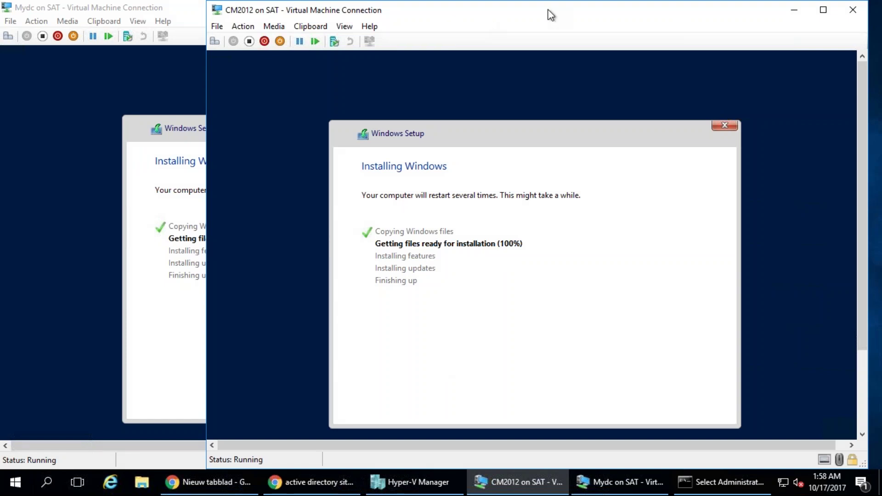
Maximize the CM2012 connection window and check the Windows Setup progress of both virtual machines, ending on Mydc
{"action": "left_click_drag", "start_coordinate": [397, 8], "coordinate": [470, 2]}
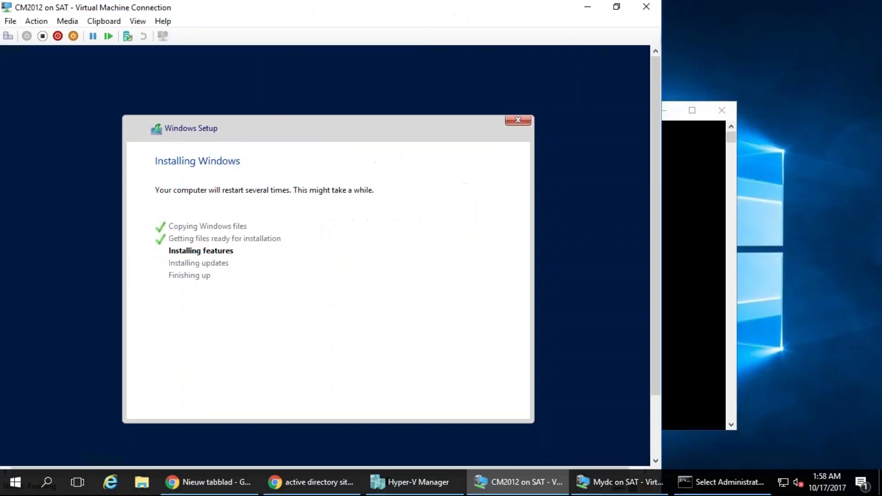
{"action": "left_click", "coordinate": [620, 484]}
{"action": "left_click", "coordinate": [518, 482]}
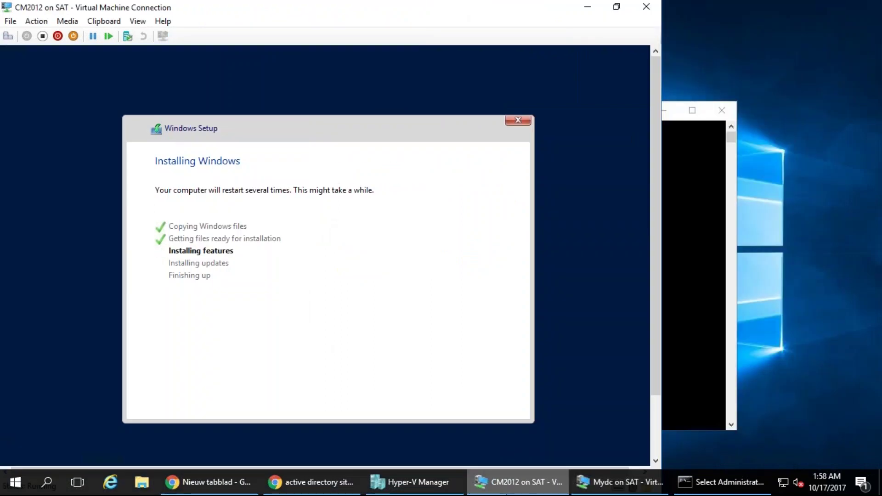
{"action": "left_click", "coordinate": [614, 490]}
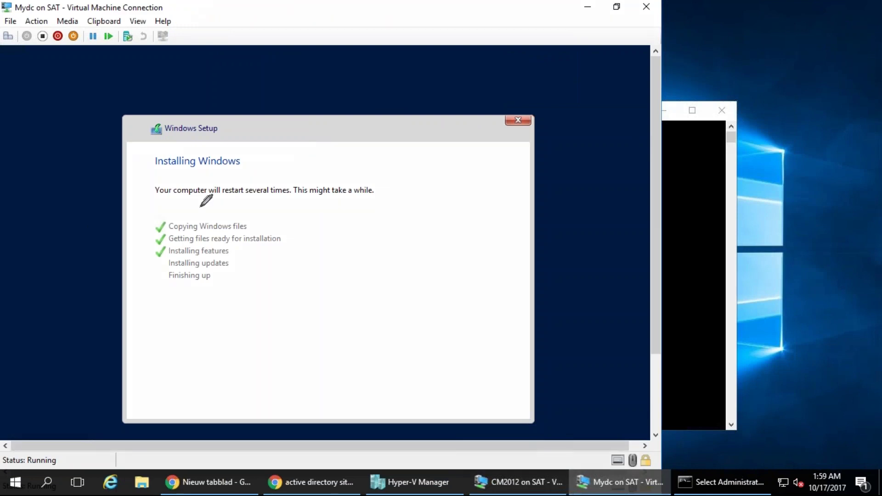
{"action": "left_click_drag", "start_coordinate": [281, 188], "coordinate": [337, 158]}
{"action": "mouse_move", "coordinate": [318, 177]}
{"action": "left_mouse_down"}
{"action": "mouse_move", "coordinate": [327, 190]}
{"action": "mouse_move", "coordinate": [353, 166]}
{"action": "mouse_move", "coordinate": [392, 120]}
{"action": "mouse_move", "coordinate": [381, 118]}
{"action": "left_mouse_up"}
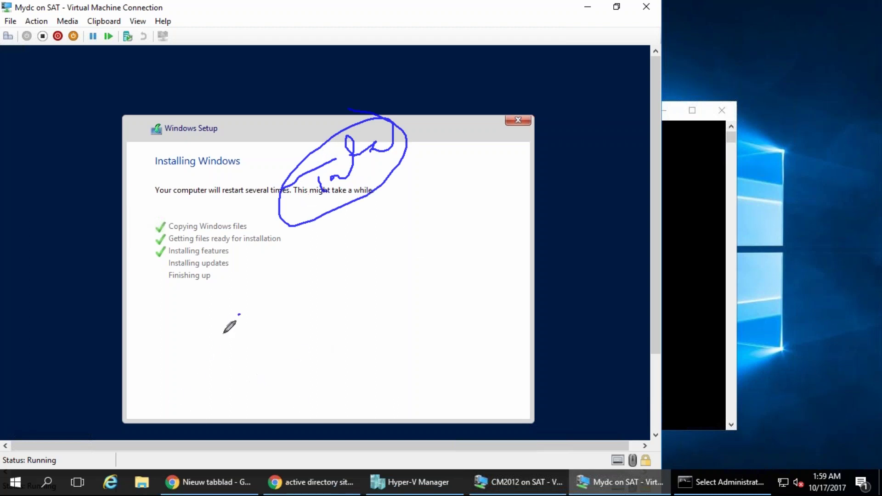
{"action": "left_click_drag", "start_coordinate": [232, 321], "coordinate": [230, 315]}
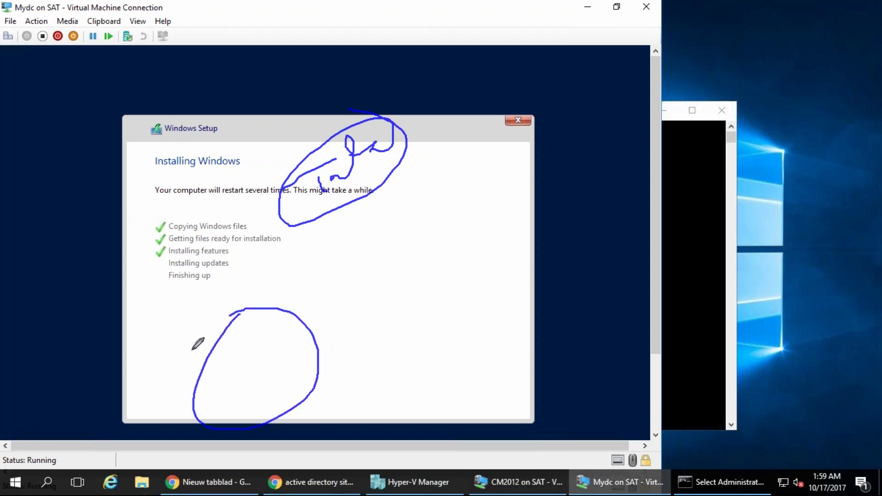
{"action": "mouse_move", "coordinate": [200, 316]}
{"action": "left_mouse_down"}
{"action": "mouse_move", "coordinate": [212, 300]}
{"action": "mouse_move", "coordinate": [227, 323]}
{"action": "mouse_move", "coordinate": [251, 291]}
{"action": "mouse_move", "coordinate": [266, 299]}
{"action": "left_mouse_up"}
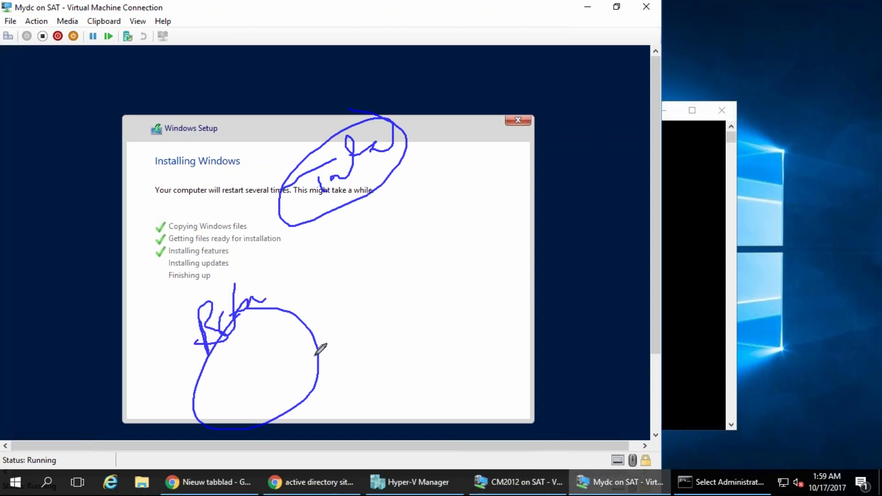
{"action": "mouse_move", "coordinate": [342, 317]}
{"action": "left_mouse_down"}
{"action": "mouse_move", "coordinate": [374, 302]}
{"action": "mouse_move", "coordinate": [342, 342]}
{"action": "mouse_move", "coordinate": [340, 358]}
{"action": "left_mouse_up"}
{"action": "left_click_drag", "start_coordinate": [351, 299], "coordinate": [398, 345]}
{"action": "left_click_drag", "start_coordinate": [343, 283], "coordinate": [398, 346]}
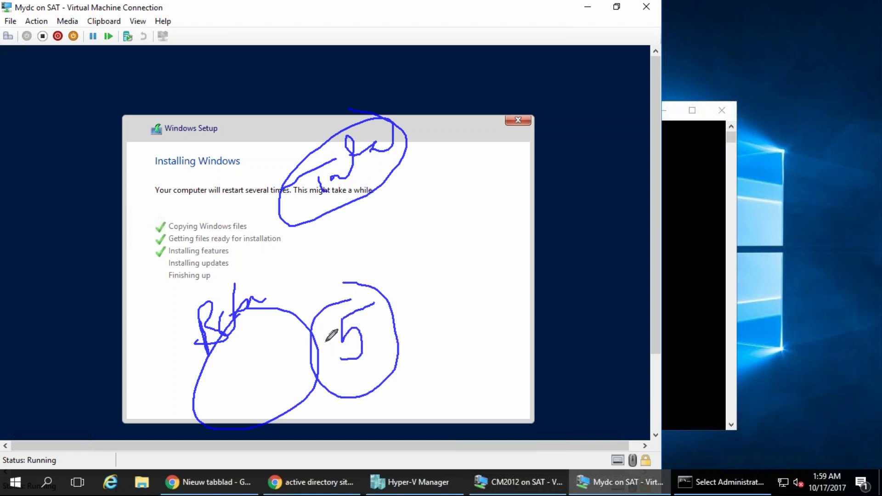
{"action": "left_click_drag", "start_coordinate": [432, 295], "coordinate": [458, 300]}
{"action": "mouse_move", "coordinate": [488, 271]}
{"action": "left_mouse_down"}
{"action": "mouse_move", "coordinate": [503, 289]}
{"action": "mouse_move", "coordinate": [544, 265]}
{"action": "left_mouse_up"}
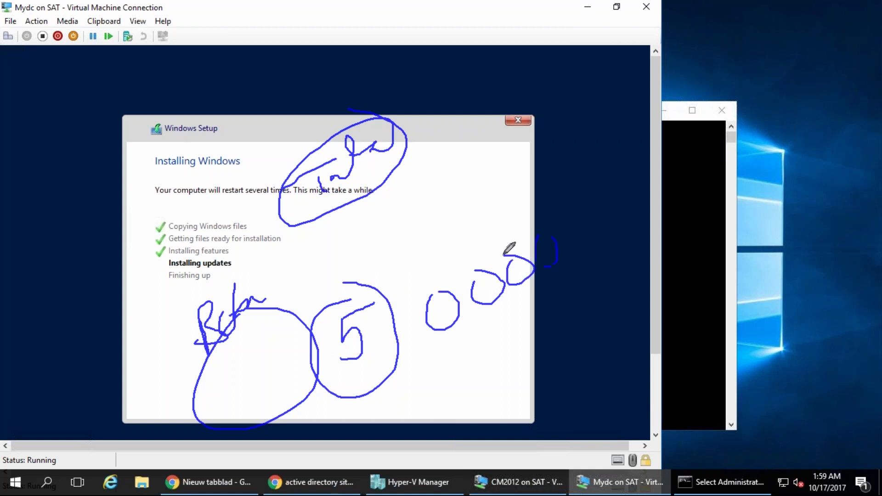
{"action": "left_click_drag", "start_coordinate": [444, 321], "coordinate": [465, 349]}
{"action": "left_click_drag", "start_coordinate": [486, 300], "coordinate": [510, 327]}
{"action": "left_click_drag", "start_coordinate": [528, 280], "coordinate": [544, 300]}
{"action": "left_click_drag", "start_coordinate": [550, 253], "coordinate": [552, 278]}
{"action": "left_click", "coordinate": [454, 357]}
{"action": "left_click_drag", "start_coordinate": [455, 356], "coordinate": [514, 326]}
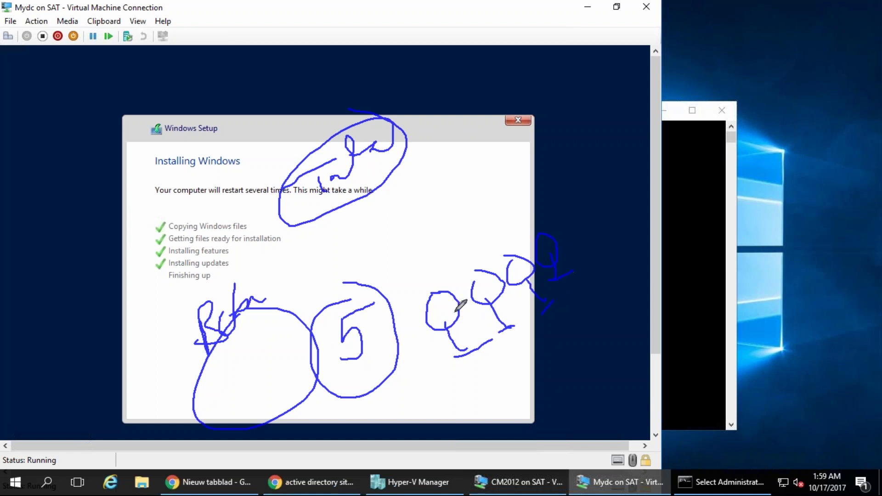
{"action": "left_click_drag", "start_coordinate": [408, 283], "coordinate": [426, 285]}
{"action": "mouse_move", "coordinate": [430, 272]}
{"action": "left_mouse_down"}
{"action": "mouse_move", "coordinate": [435, 279]}
{"action": "mouse_move", "coordinate": [482, 251]}
{"action": "mouse_move", "coordinate": [494, 255]}
{"action": "left_mouse_up"}
{"action": "mouse_move", "coordinate": [504, 236]}
{"action": "left_mouse_down"}
{"action": "mouse_move", "coordinate": [508, 248]}
{"action": "mouse_move", "coordinate": [518, 221]}
{"action": "mouse_move", "coordinate": [551, 197]}
{"action": "mouse_move", "coordinate": [569, 211]}
{"action": "left_mouse_up"}
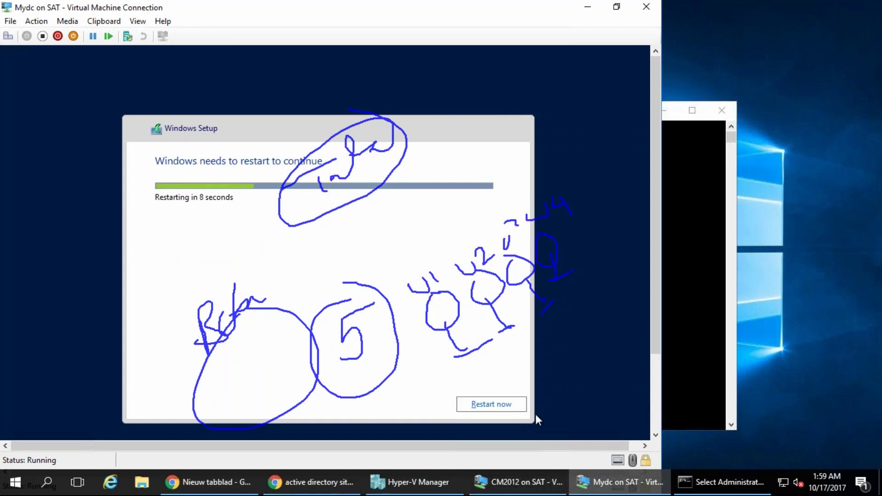
Restart the Mydc virtual machine immediately to continue Windows Setup
{"action": "left_click", "coordinate": [509, 405]}
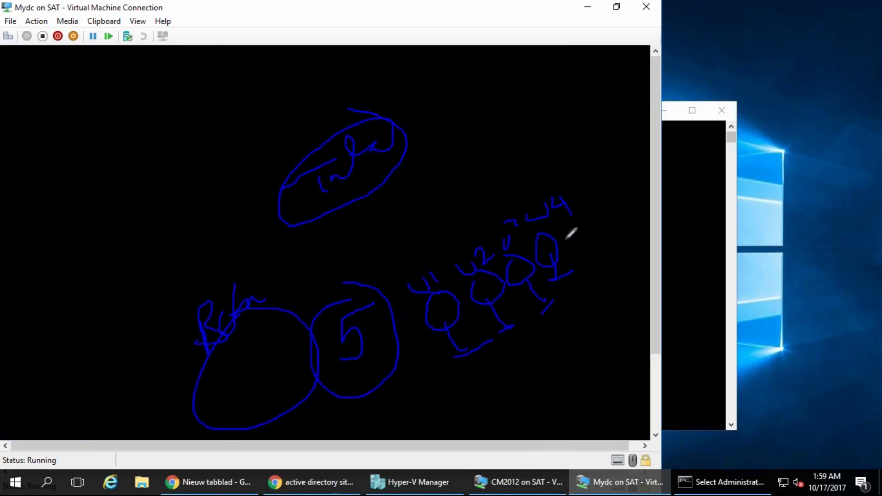
{"action": "mouse_move", "coordinate": [538, 218]}
{"action": "left_mouse_down"}
{"action": "mouse_move", "coordinate": [539, 185]}
{"action": "mouse_move", "coordinate": [413, 257]}
{"action": "mouse_move", "coordinate": [416, 277]}
{"action": "mouse_move", "coordinate": [473, 162]}
{"action": "mouse_move", "coordinate": [558, 185]}
{"action": "left_mouse_up"}
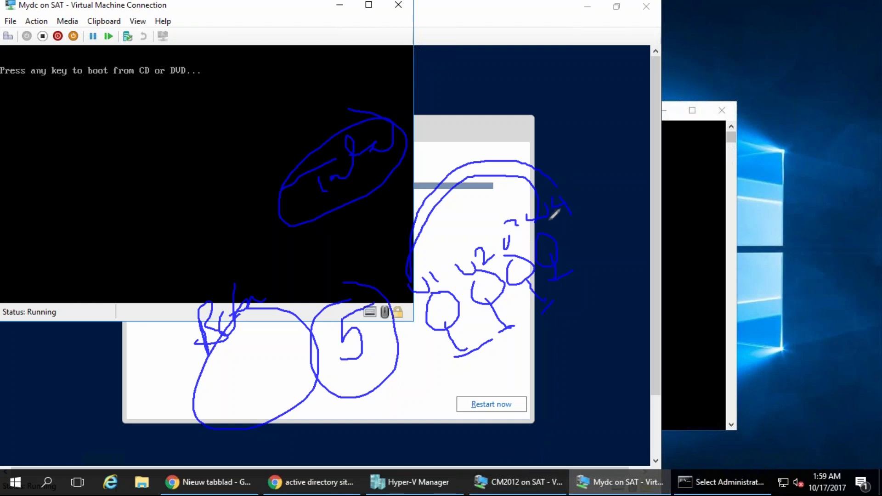
{"action": "mouse_move", "coordinate": [442, 263]}
{"action": "left_mouse_down"}
{"action": "mouse_move", "coordinate": [401, 266]}
{"action": "mouse_move", "coordinate": [449, 283]}
{"action": "mouse_move", "coordinate": [425, 261]}
{"action": "left_mouse_up"}
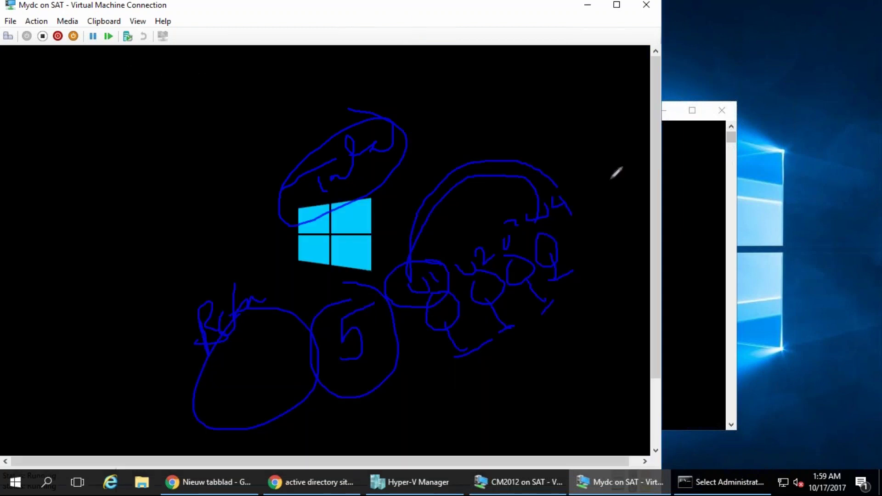
{"action": "mouse_move", "coordinate": [538, 179]}
{"action": "left_mouse_down"}
{"action": "mouse_move", "coordinate": [550, 226]}
{"action": "mouse_move", "coordinate": [569, 182]}
{"action": "left_mouse_up"}
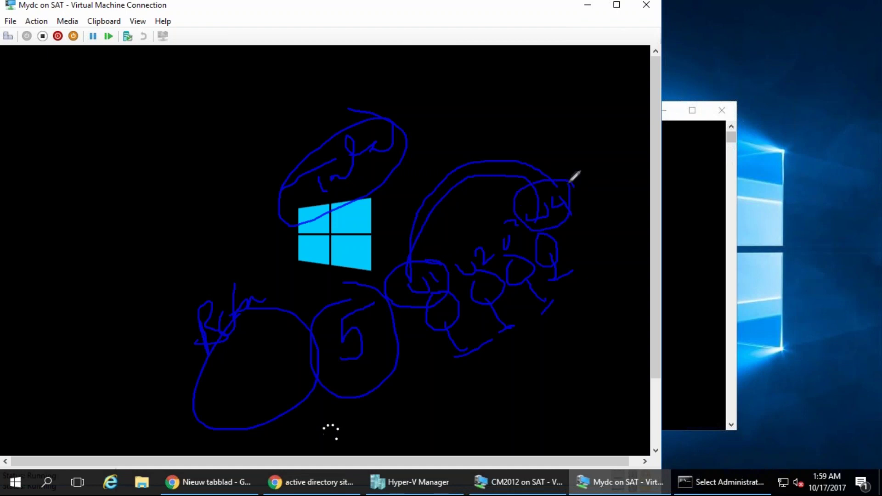
{"action": "mouse_move", "coordinate": [418, 275]}
{"action": "left_mouse_down"}
{"action": "mouse_move", "coordinate": [404, 271]}
{"action": "mouse_move", "coordinate": [441, 291]}
{"action": "mouse_move", "coordinate": [440, 265]}
{"action": "left_mouse_up"}
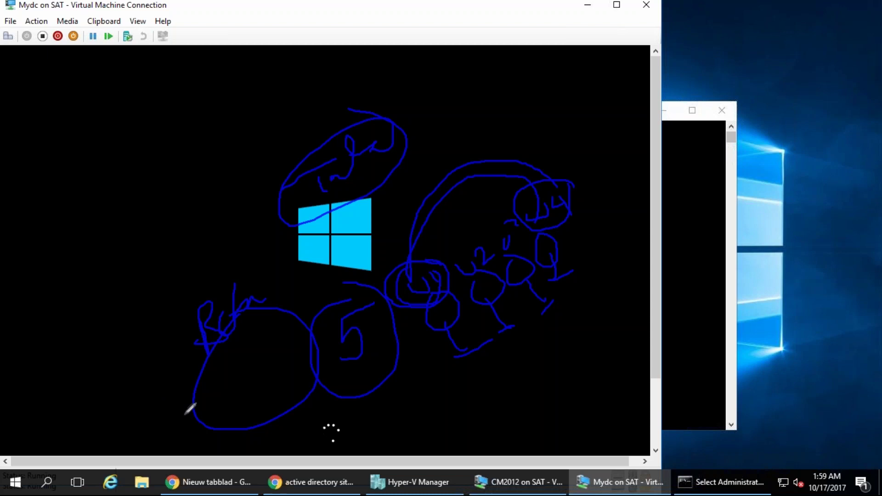
{"action": "left_click_drag", "start_coordinate": [40, 170], "coordinate": [72, 199]}
{"action": "left_click_drag", "start_coordinate": [46, 160], "coordinate": [84, 193]}
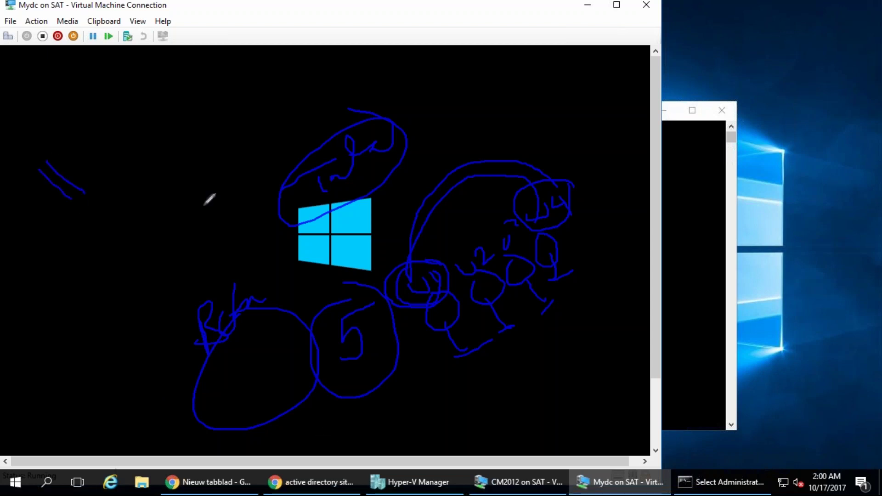
{"action": "mouse_move", "coordinate": [79, 143]}
{"action": "left_mouse_down"}
{"action": "mouse_move", "coordinate": [84, 164]}
{"action": "mouse_move", "coordinate": [81, 137]}
{"action": "left_mouse_up"}
{"action": "mouse_move", "coordinate": [66, 170]}
{"action": "left_mouse_down"}
{"action": "mouse_move", "coordinate": [100, 140]}
{"action": "mouse_move", "coordinate": [141, 146]}
{"action": "left_mouse_up"}
{"action": "left_click_drag", "start_coordinate": [93, 199], "coordinate": [128, 183]}
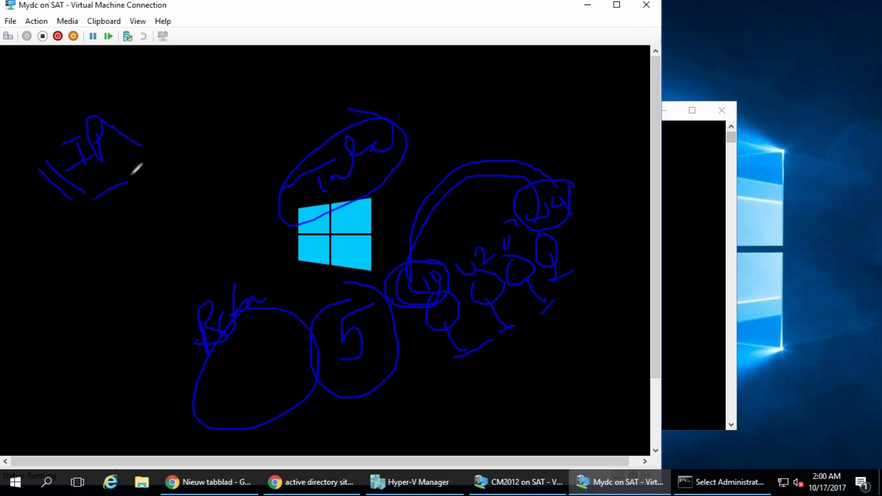
{"action": "mouse_move", "coordinate": [134, 103]}
{"action": "left_mouse_down"}
{"action": "mouse_move", "coordinate": [156, 146]}
{"action": "mouse_move", "coordinate": [271, 112]}
{"action": "mouse_move", "coordinate": [231, 77]}
{"action": "mouse_move", "coordinate": [246, 115]}
{"action": "left_mouse_up"}
{"action": "mouse_move", "coordinate": [334, 3]}
{"action": "left_mouse_down"}
{"action": "mouse_move", "coordinate": [277, 51]}
{"action": "mouse_move", "coordinate": [291, 85]}
{"action": "left_mouse_up"}
{"action": "mouse_move", "coordinate": [382, 23]}
{"action": "left_mouse_down"}
{"action": "mouse_move", "coordinate": [407, 44]}
{"action": "mouse_move", "coordinate": [434, 9]}
{"action": "left_mouse_up"}
{"action": "mouse_move", "coordinate": [431, 65]}
{"action": "left_mouse_down"}
{"action": "mouse_move", "coordinate": [439, 111]}
{"action": "mouse_move", "coordinate": [433, 89]}
{"action": "left_mouse_up"}
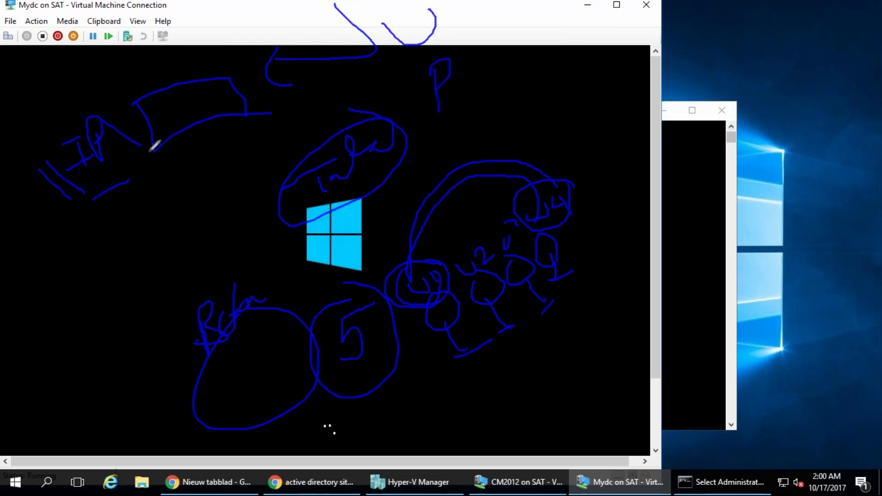
{"action": "left_click_drag", "start_coordinate": [111, 181], "coordinate": [156, 162]}
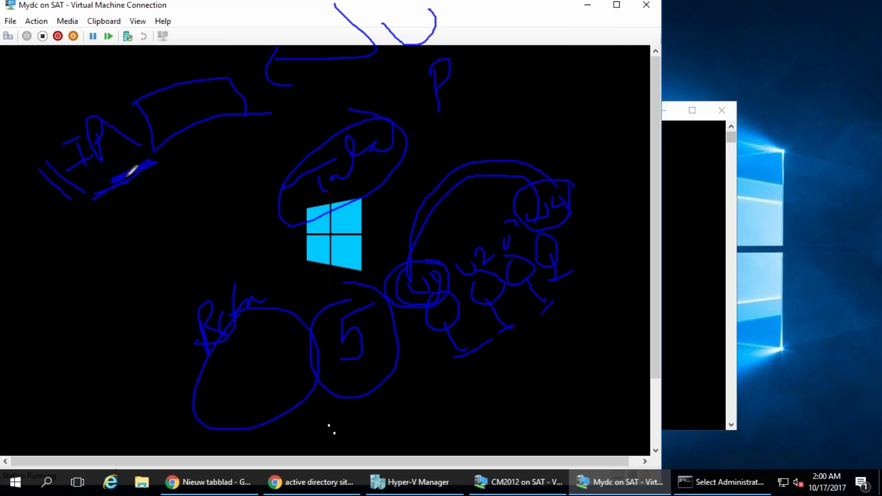
{"action": "mouse_move", "coordinate": [122, 205]}
{"action": "left_mouse_down"}
{"action": "mouse_move", "coordinate": [158, 187]}
{"action": "mouse_move", "coordinate": [169, 201]}
{"action": "left_mouse_up"}
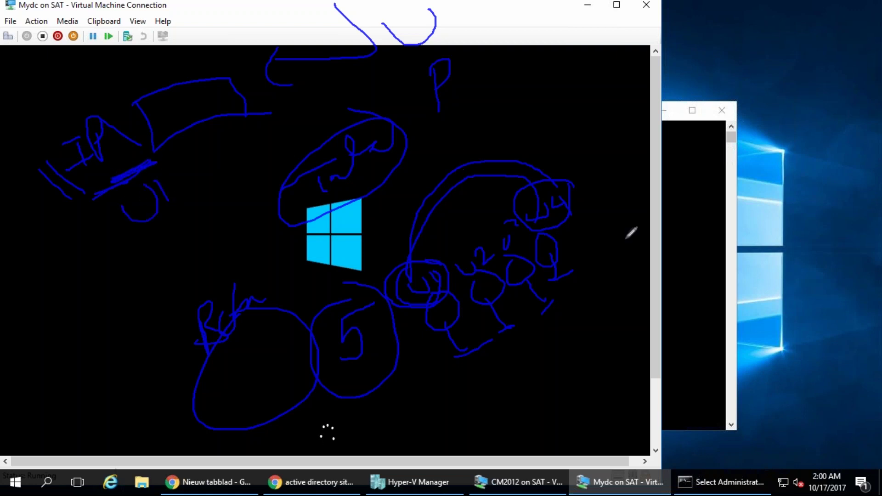
{"action": "mouse_move", "coordinate": [580, 220]}
{"action": "left_mouse_down"}
{"action": "mouse_move", "coordinate": [597, 203]}
{"action": "mouse_move", "coordinate": [528, 113]}
{"action": "mouse_move", "coordinate": [303, 87]}
{"action": "mouse_move", "coordinate": [289, 127]}
{"action": "left_mouse_up"}
{"action": "left_click_drag", "start_coordinate": [290, 94], "coordinate": [326, 82]}
{"action": "mouse_move", "coordinate": [111, 176]}
{"action": "left_mouse_down"}
{"action": "mouse_move", "coordinate": [184, 164]}
{"action": "mouse_move", "coordinate": [304, 85]}
{"action": "left_mouse_up"}
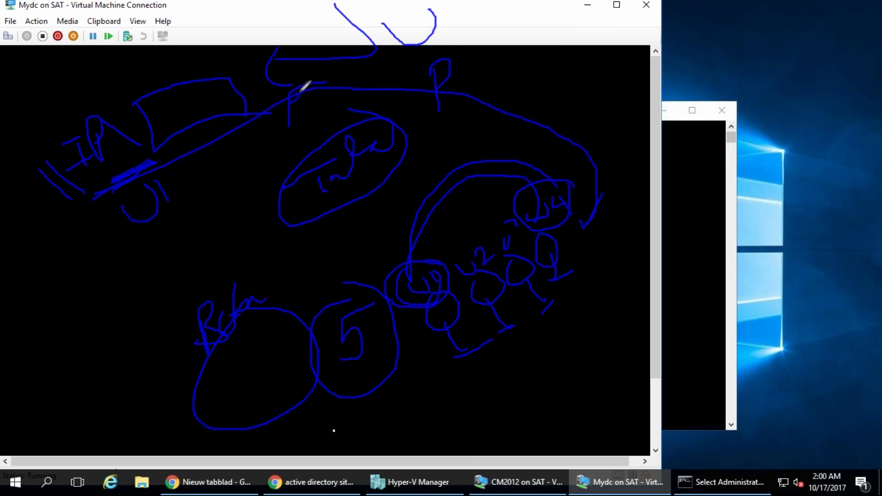
{"action": "mouse_move", "coordinate": [457, 357]}
{"action": "left_mouse_down"}
{"action": "mouse_move", "coordinate": [476, 389]}
{"action": "mouse_move", "coordinate": [492, 367]}
{"action": "left_mouse_up"}
{"action": "mouse_move", "coordinate": [493, 404]}
{"action": "left_mouse_down"}
{"action": "mouse_move", "coordinate": [519, 398]}
{"action": "mouse_move", "coordinate": [531, 415]}
{"action": "left_mouse_up"}
{"action": "mouse_move", "coordinate": [442, 412]}
{"action": "left_mouse_down"}
{"action": "mouse_move", "coordinate": [552, 349]}
{"action": "mouse_move", "coordinate": [586, 426]}
{"action": "left_mouse_up"}
{"action": "left_click_drag", "start_coordinate": [442, 413], "coordinate": [571, 417]}
{"action": "left_click_drag", "start_coordinate": [498, 440], "coordinate": [523, 456]}
{"action": "left_click_drag", "start_coordinate": [528, 423], "coordinate": [548, 434]}
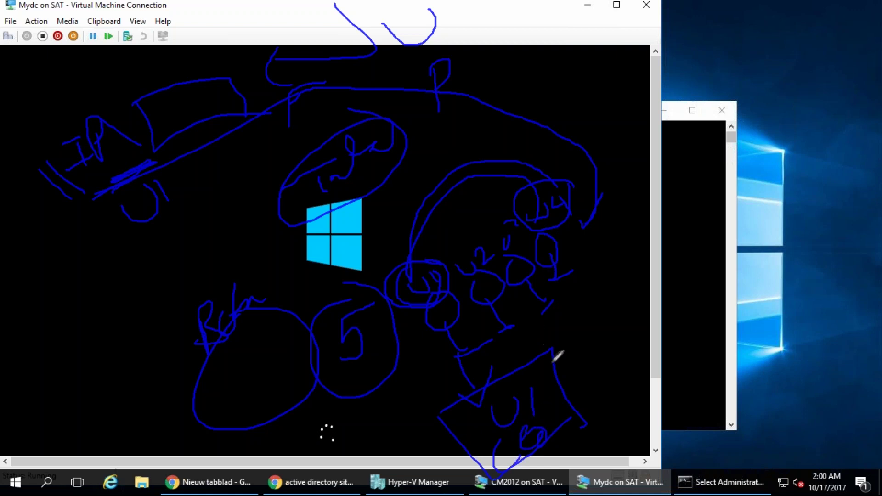
{"action": "left_click_drag", "start_coordinate": [546, 399], "coordinate": [571, 382]}
{"action": "left_click_drag", "start_coordinate": [580, 255], "coordinate": [610, 253]}
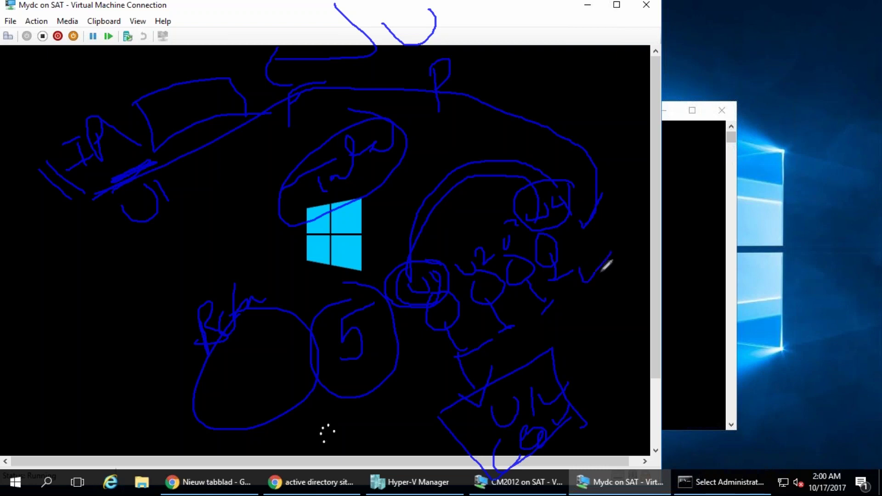
{"action": "left_click_drag", "start_coordinate": [581, 303], "coordinate": [616, 267]}
{"action": "left_click_drag", "start_coordinate": [594, 323], "coordinate": [617, 304]}
{"action": "mouse_move", "coordinate": [608, 357]}
{"action": "left_mouse_down"}
{"action": "mouse_move", "coordinate": [627, 339]}
{"action": "mouse_move", "coordinate": [634, 367]}
{"action": "left_mouse_up"}
{"action": "mouse_move", "coordinate": [609, 397]}
{"action": "left_mouse_down"}
{"action": "mouse_move", "coordinate": [649, 394]}
{"action": "mouse_move", "coordinate": [657, 372]}
{"action": "left_mouse_up"}
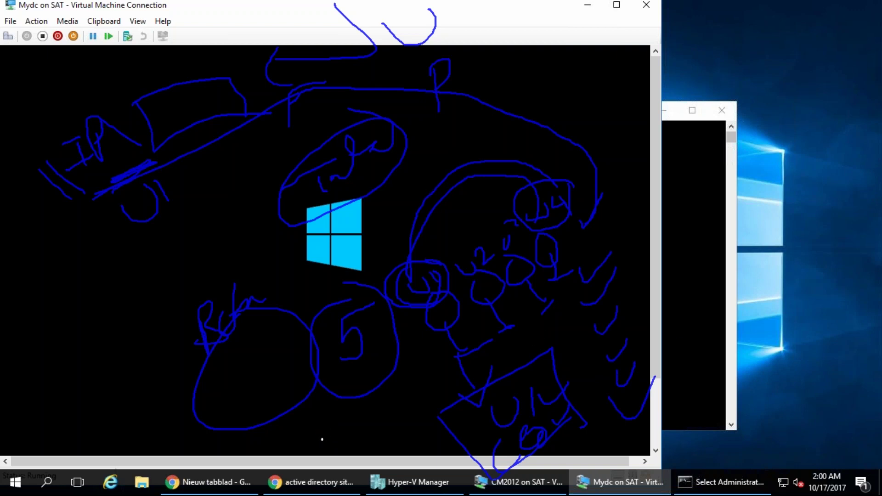
{"action": "key", "text": "Escape"}
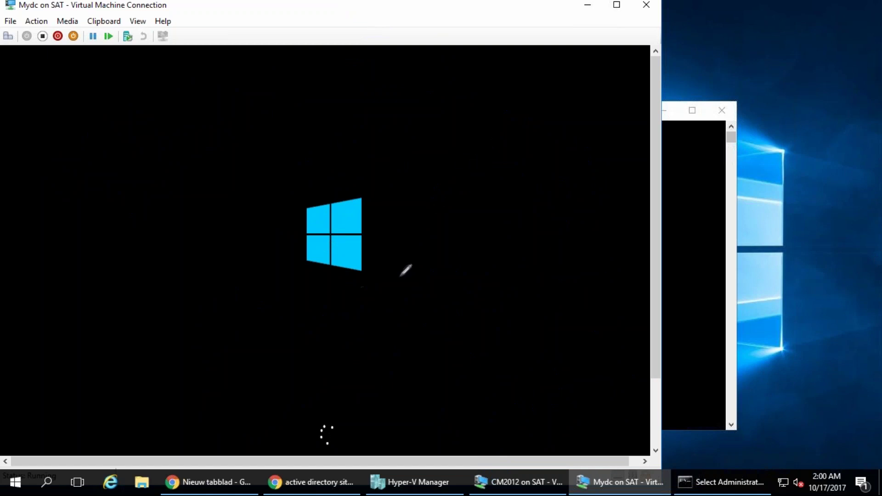
{"action": "left_click_drag", "start_coordinate": [398, 206], "coordinate": [451, 271]}
{"action": "left_click_drag", "start_coordinate": [510, 256], "coordinate": [513, 255]}
{"action": "mouse_move", "coordinate": [399, 209]}
{"action": "left_mouse_down"}
{"action": "mouse_move", "coordinate": [509, 244]}
{"action": "mouse_move", "coordinate": [458, 266]}
{"action": "mouse_move", "coordinate": [466, 327]}
{"action": "mouse_move", "coordinate": [492, 321]}
{"action": "left_mouse_up"}
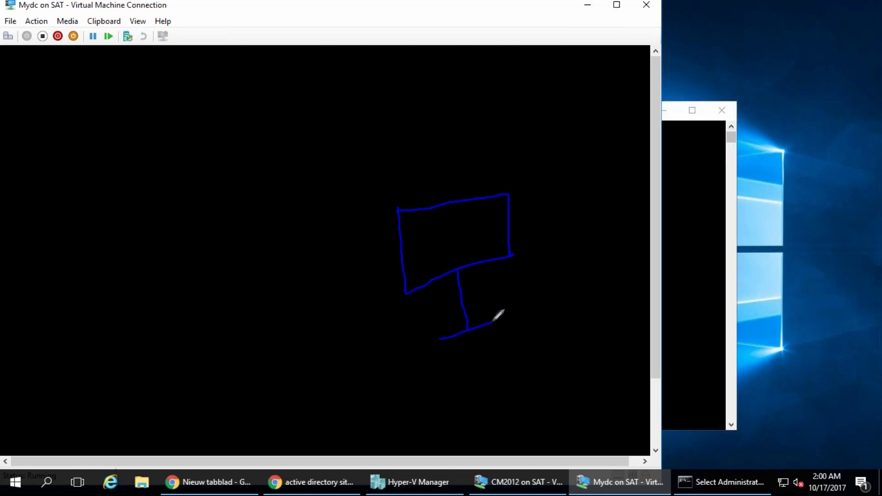
{"action": "mouse_move", "coordinate": [427, 252]}
{"action": "left_mouse_down"}
{"action": "mouse_move", "coordinate": [436, 236]}
{"action": "mouse_move", "coordinate": [474, 238]}
{"action": "mouse_move", "coordinate": [495, 258]}
{"action": "mouse_move", "coordinate": [561, 221]}
{"action": "mouse_move", "coordinate": [573, 233]}
{"action": "left_mouse_up"}
{"action": "left_click_drag", "start_coordinate": [518, 212], "coordinate": [514, 226]}
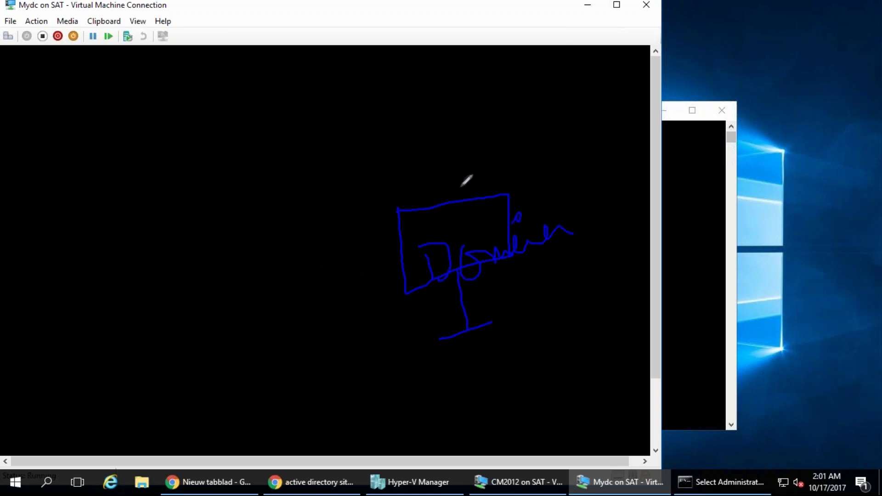
{"action": "mouse_move", "coordinate": [526, 171]}
{"action": "left_mouse_down"}
{"action": "mouse_move", "coordinate": [556, 171]}
{"action": "mouse_move", "coordinate": [547, 118]}
{"action": "left_mouse_up"}
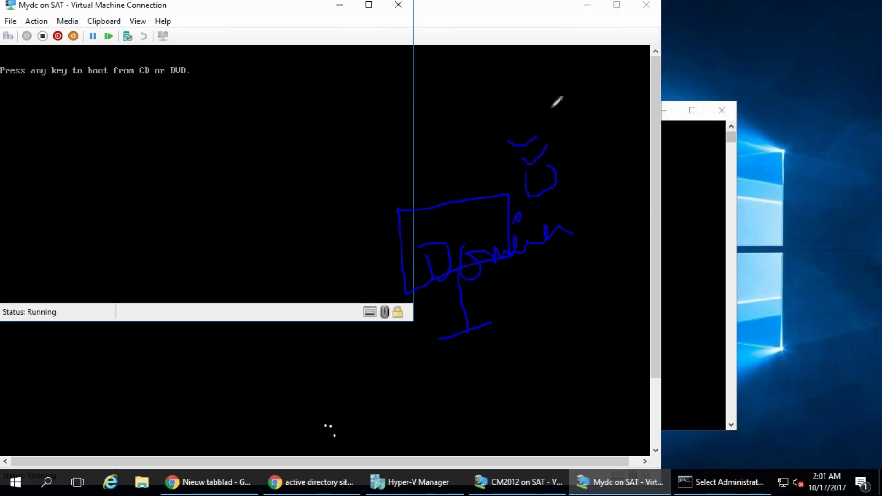
{"action": "left_click_drag", "start_coordinate": [140, 338], "coordinate": [137, 326]}
{"action": "mouse_move", "coordinate": [164, 370]}
{"action": "left_mouse_down"}
{"action": "mouse_move", "coordinate": [176, 422]}
{"action": "mouse_move", "coordinate": [211, 417]}
{"action": "left_mouse_up"}
{"action": "left_click_drag", "start_coordinate": [165, 361], "coordinate": [412, 206]}
{"action": "mouse_move", "coordinate": [351, 368]}
{"action": "left_mouse_down"}
{"action": "mouse_move", "coordinate": [343, 377]}
{"action": "mouse_move", "coordinate": [400, 446]}
{"action": "mouse_move", "coordinate": [439, 423]}
{"action": "left_mouse_up"}
{"action": "left_click_drag", "start_coordinate": [543, 337], "coordinate": [525, 350]}
{"action": "left_click_drag", "start_coordinate": [532, 375], "coordinate": [555, 404]}
{"action": "left_click_drag", "start_coordinate": [539, 435], "coordinate": [591, 391]}
{"action": "left_click_drag", "start_coordinate": [547, 365], "coordinate": [491, 265]}
{"action": "left_click_drag", "start_coordinate": [361, 393], "coordinate": [418, 255]}
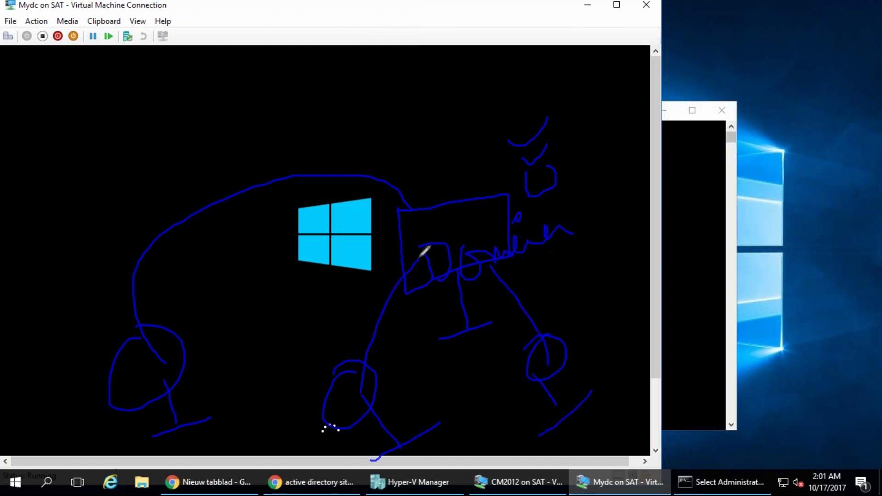
{"action": "mouse_move", "coordinate": [282, 60]}
{"action": "left_mouse_down"}
{"action": "mouse_move", "coordinate": [253, 100]}
{"action": "mouse_move", "coordinate": [281, 63]}
{"action": "left_mouse_up"}
{"action": "mouse_move", "coordinate": [296, 104]}
{"action": "left_mouse_down"}
{"action": "mouse_move", "coordinate": [313, 125]}
{"action": "mouse_move", "coordinate": [317, 116]}
{"action": "left_mouse_up"}
{"action": "left_click_drag", "start_coordinate": [279, 76], "coordinate": [415, 234]}
{"action": "left_click_drag", "start_coordinate": [458, 40], "coordinate": [471, 101]}
{"action": "left_click_drag", "start_coordinate": [450, 109], "coordinate": [503, 97]}
{"action": "left_click_drag", "start_coordinate": [482, 57], "coordinate": [459, 258]}
{"action": "mouse_move", "coordinate": [590, 59]}
{"action": "left_mouse_down"}
{"action": "mouse_move", "coordinate": [596, 100]}
{"action": "mouse_move", "coordinate": [459, 248]}
{"action": "left_mouse_up"}
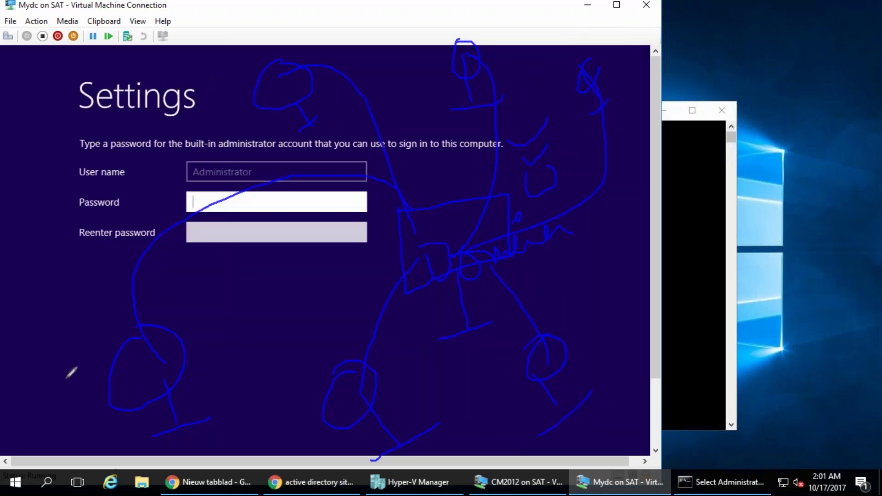
{"action": "left_click_drag", "start_coordinate": [57, 355], "coordinate": [73, 299]}
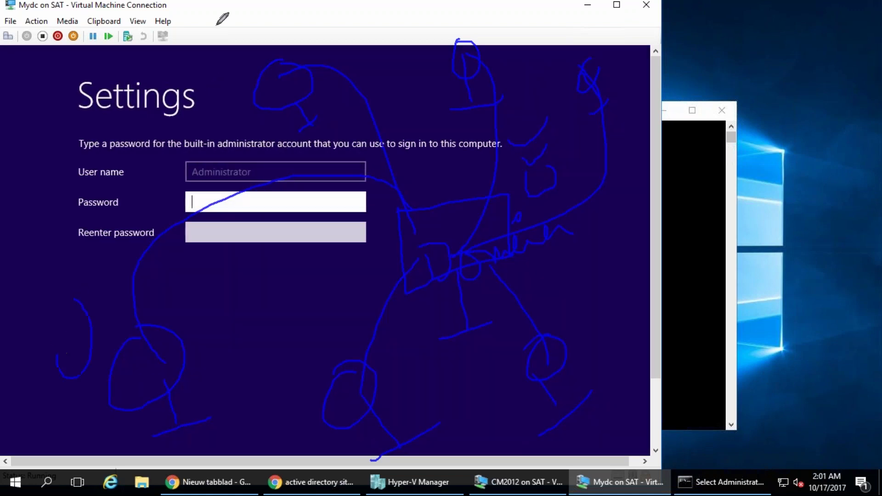
{"action": "left_click_drag", "start_coordinate": [224, 59], "coordinate": [248, 51]}
Enter and re-enter the built-in Administrator account password for the Mydc virtual machine and submit the settings
{"action": "type", "text": "********"}
{"action": "key", "text": "Tab"}
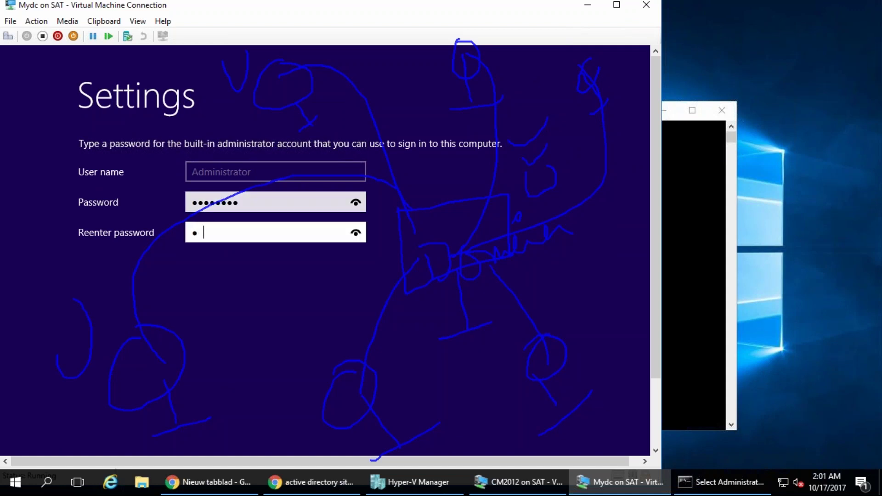
{"action": "type", "text": "********"}
{"action": "key", "text": "Return"}
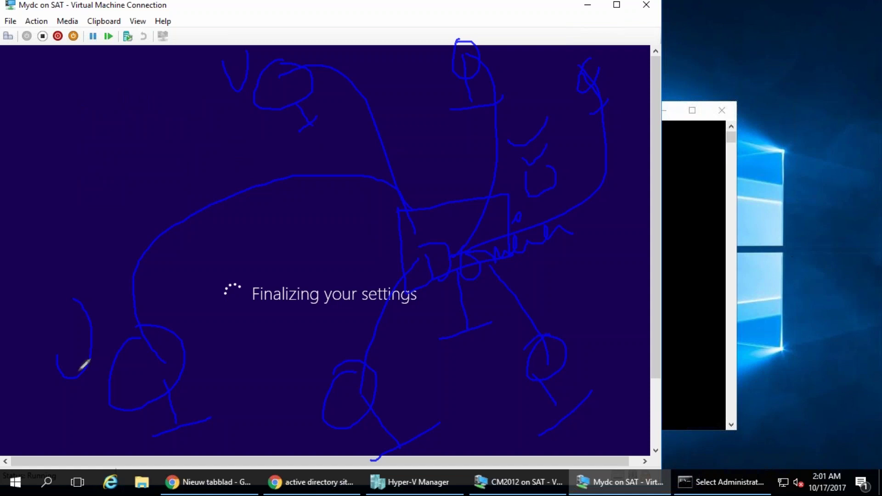
{"action": "left_click_drag", "start_coordinate": [98, 300], "coordinate": [113, 343]}
{"action": "left_click_drag", "start_coordinate": [278, 47], "coordinate": [292, 94]}
{"action": "left_click_drag", "start_coordinate": [276, 63], "coordinate": [301, 57]}
{"action": "mouse_move", "coordinate": [227, 86]}
{"action": "left_mouse_down"}
{"action": "mouse_move", "coordinate": [176, 105]}
{"action": "mouse_move", "coordinate": [120, 217]}
{"action": "left_mouse_up"}
{"action": "left_click_drag", "start_coordinate": [46, 169], "coordinate": [81, 193]}
{"action": "left_click_drag", "start_coordinate": [130, 60], "coordinate": [130, 94]}
{"action": "left_click_drag", "start_coordinate": [128, 75], "coordinate": [141, 100]}
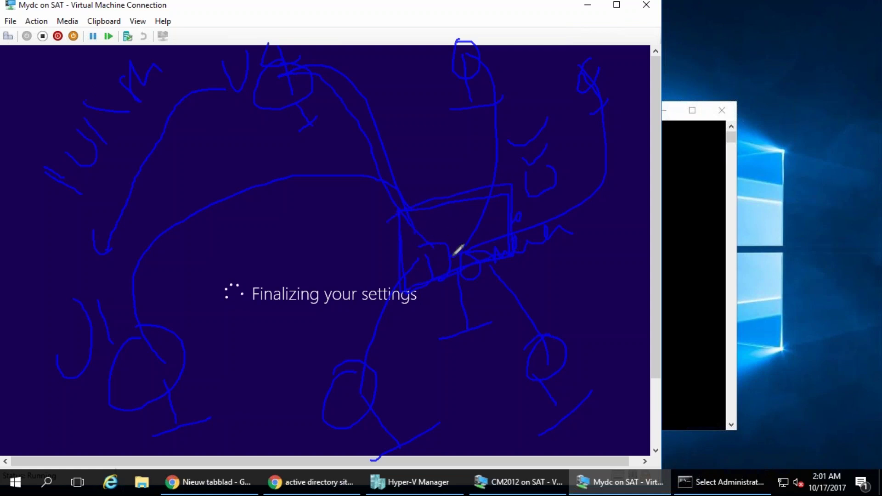
{"action": "left_click_drag", "start_coordinate": [324, 70], "coordinate": [418, 221]}
{"action": "mouse_move", "coordinate": [158, 364]}
{"action": "left_mouse_down"}
{"action": "mouse_move", "coordinate": [167, 258]}
{"action": "mouse_move", "coordinate": [397, 210]}
{"action": "left_mouse_up"}
{"action": "left_click_drag", "start_coordinate": [343, 189], "coordinate": [157, 309]}
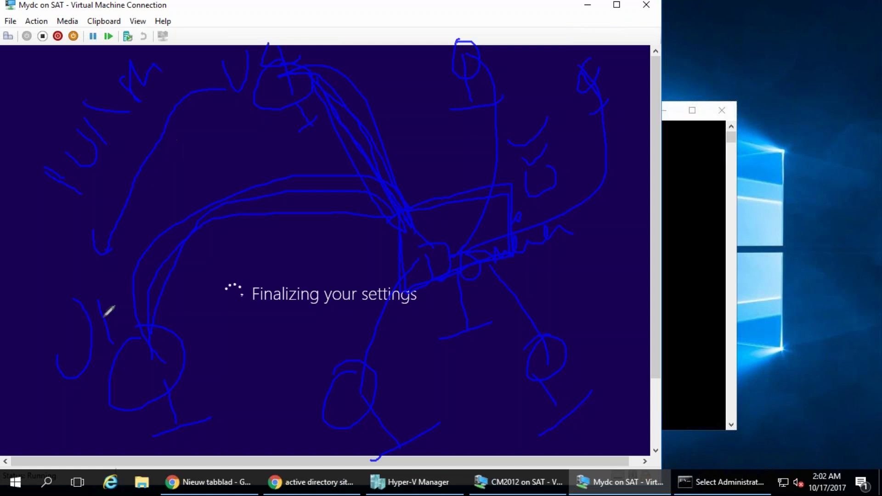
{"action": "left_click_drag", "start_coordinate": [6, 316], "coordinate": [41, 301]}
{"action": "left_click_drag", "start_coordinate": [18, 353], "coordinate": [45, 317]}
{"action": "mouse_move", "coordinate": [147, 54]}
{"action": "left_mouse_down"}
{"action": "mouse_move", "coordinate": [123, 31]}
{"action": "mouse_move", "coordinate": [168, 113]}
{"action": "mouse_move", "coordinate": [122, 105]}
{"action": "mouse_move", "coordinate": [173, 116]}
{"action": "mouse_move", "coordinate": [154, 21]}
{"action": "mouse_move", "coordinate": [180, 46]}
{"action": "left_mouse_up"}
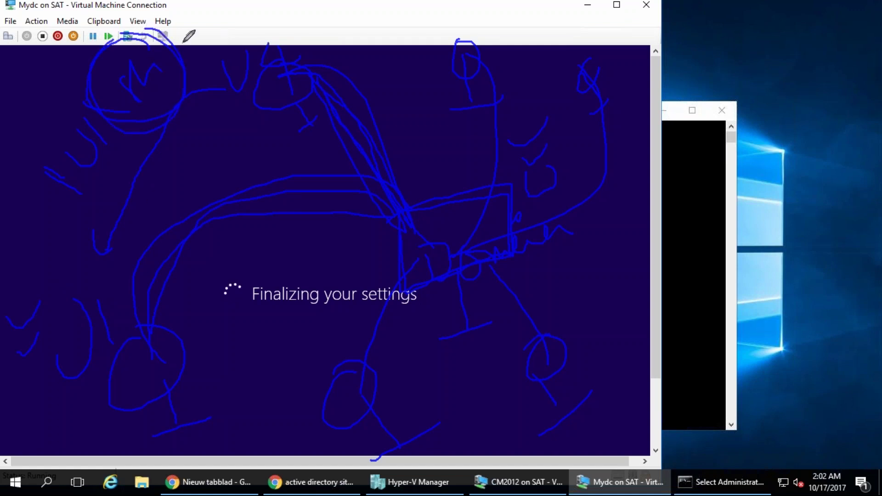
{"action": "mouse_move", "coordinate": [256, 89]}
{"action": "left_mouse_down"}
{"action": "mouse_move", "coordinate": [245, 99]}
{"action": "mouse_move", "coordinate": [256, 90]}
{"action": "mouse_move", "coordinate": [245, 90]}
{"action": "left_mouse_up"}
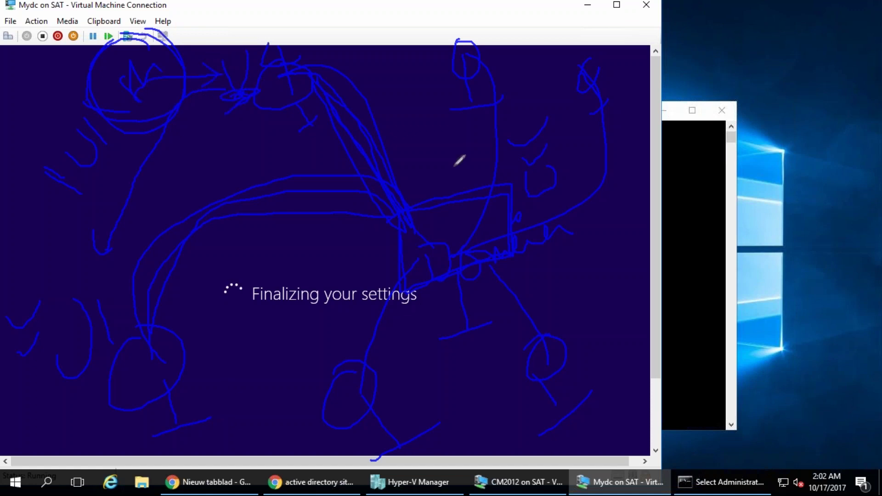
{"action": "mouse_move", "coordinate": [513, 224]}
{"action": "left_mouse_down"}
{"action": "mouse_move", "coordinate": [543, 63]}
{"action": "mouse_move", "coordinate": [553, 89]}
{"action": "mouse_move", "coordinate": [528, 201]}
{"action": "left_mouse_up"}
{"action": "mouse_move", "coordinate": [534, 144]}
{"action": "left_mouse_down"}
{"action": "mouse_move", "coordinate": [512, 184]}
{"action": "mouse_move", "coordinate": [538, 183]}
{"action": "mouse_move", "coordinate": [513, 209]}
{"action": "left_mouse_up"}
{"action": "left_click_drag", "start_coordinate": [513, 132], "coordinate": [474, 195]}
{"action": "left_click_drag", "start_coordinate": [150, 352], "coordinate": [149, 363]}
{"action": "mouse_move", "coordinate": [368, 233]}
{"action": "left_mouse_down"}
{"action": "mouse_move", "coordinate": [393, 238]}
{"action": "mouse_move", "coordinate": [415, 185]}
{"action": "left_mouse_up"}
{"action": "mouse_move", "coordinate": [121, 365]}
{"action": "left_mouse_down"}
{"action": "mouse_move", "coordinate": [383, 226]}
{"action": "mouse_move", "coordinate": [419, 226]}
{"action": "left_mouse_up"}
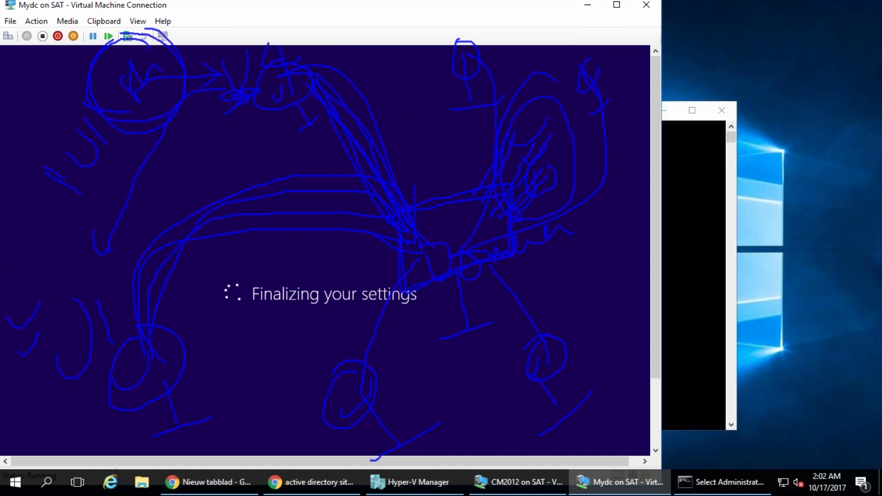
Switch to the CM2012 virtual machine, enter and re-enter its built-in Administrator account password, and submit the settings
{"action": "key", "text": "alt+Tab"}
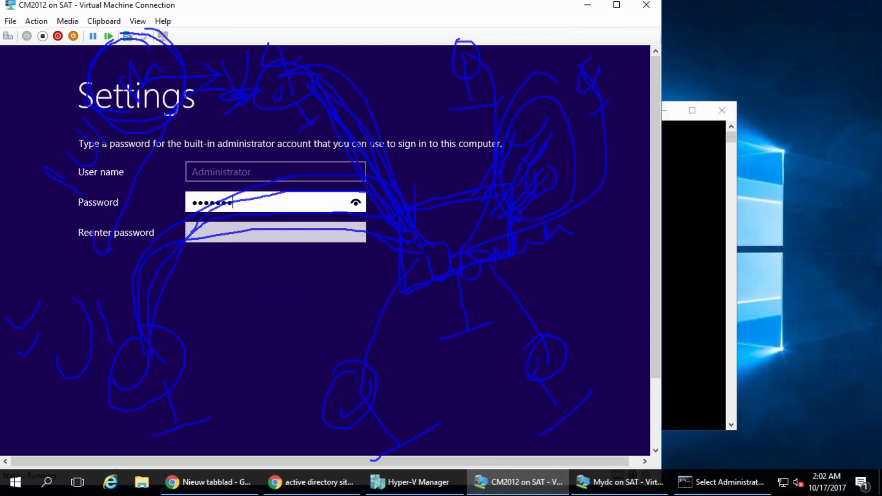
{"action": "type", "text": "*"}
{"action": "key", "text": "Tab"}
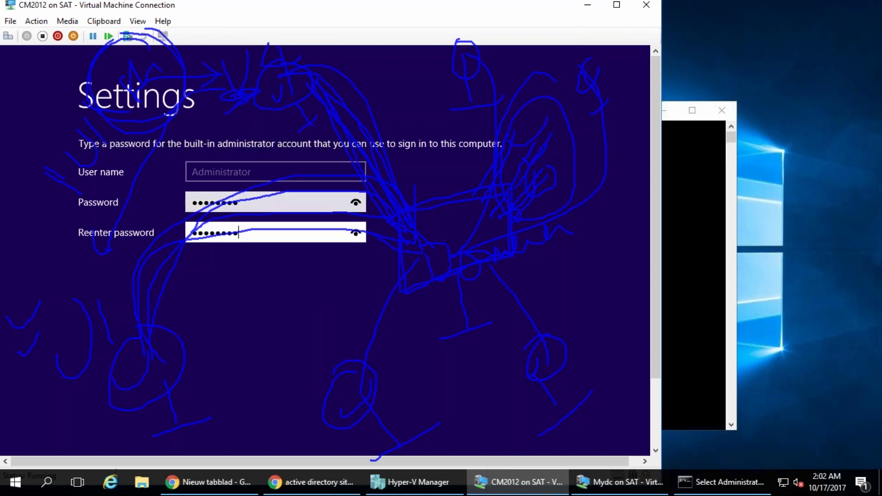
{"action": "type", "text": "********"}
{"action": "key", "text": "Return"}
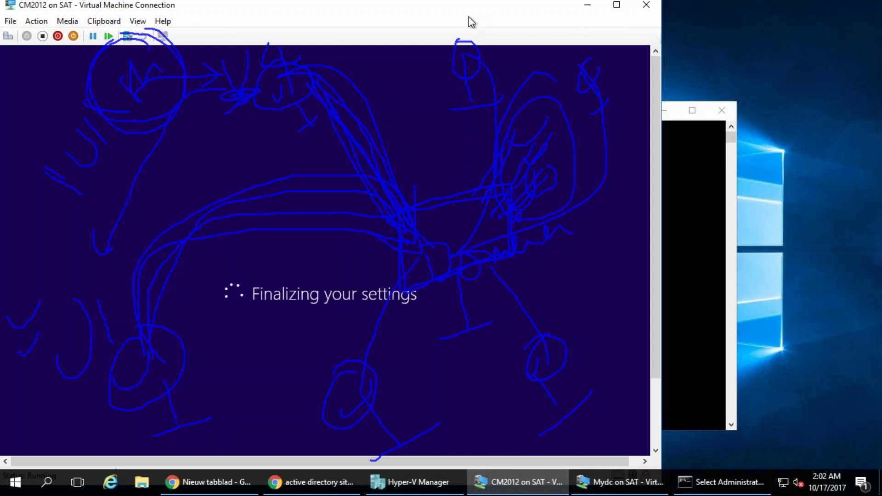
{"action": "left_click", "coordinate": [880, 264]}
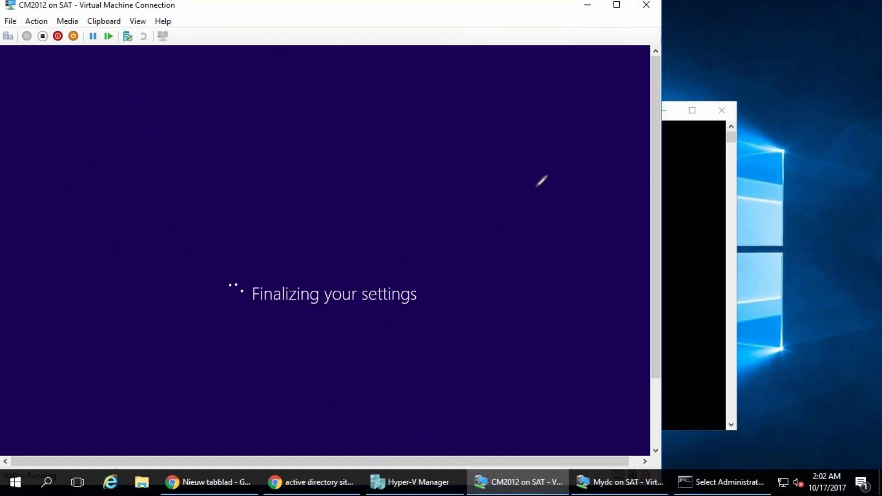
{"action": "mouse_move", "coordinate": [322, 350]}
{"action": "left_mouse_down"}
{"action": "mouse_move", "coordinate": [508, 200]}
{"action": "mouse_move", "coordinate": [404, 241]}
{"action": "left_mouse_up"}
{"action": "left_click_drag", "start_coordinate": [429, 275], "coordinate": [447, 301]}
{"action": "mouse_move", "coordinate": [449, 272]}
{"action": "left_mouse_down"}
{"action": "mouse_move", "coordinate": [479, 299]}
{"action": "mouse_move", "coordinate": [475, 271]}
{"action": "left_mouse_up"}
{"action": "mouse_move", "coordinate": [499, 265]}
{"action": "left_mouse_down"}
{"action": "mouse_move", "coordinate": [505, 270]}
{"action": "mouse_move", "coordinate": [498, 264]}
{"action": "left_mouse_up"}
{"action": "mouse_move", "coordinate": [462, 357]}
{"action": "left_mouse_down"}
{"action": "mouse_move", "coordinate": [427, 360]}
{"action": "mouse_move", "coordinate": [441, 311]}
{"action": "mouse_move", "coordinate": [467, 335]}
{"action": "mouse_move", "coordinate": [455, 358]}
{"action": "left_mouse_up"}
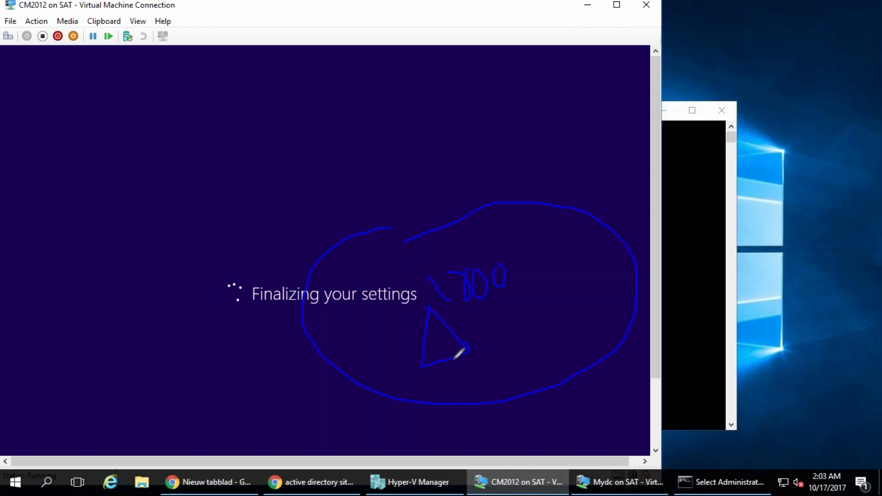
{"action": "mouse_move", "coordinate": [107, 113]}
{"action": "left_mouse_down"}
{"action": "mouse_move", "coordinate": [246, 144]}
{"action": "mouse_move", "coordinate": [129, 102]}
{"action": "left_mouse_up"}
{"action": "left_click_drag", "start_coordinate": [531, 66], "coordinate": [512, 50]}
{"action": "left_click_drag", "start_coordinate": [696, 36], "coordinate": [662, 41]}
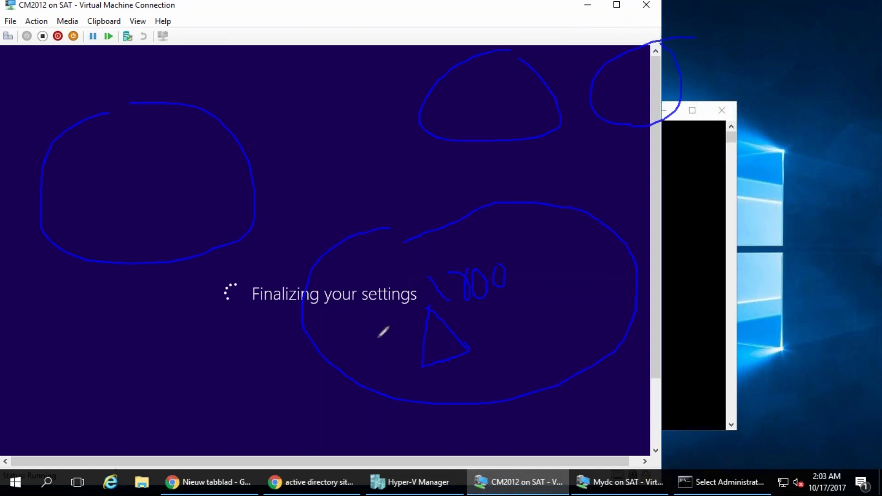
{"action": "mouse_move", "coordinate": [389, 324]}
{"action": "left_mouse_down"}
{"action": "mouse_move", "coordinate": [159, 169]}
{"action": "mouse_move", "coordinate": [102, 216]}
{"action": "mouse_move", "coordinate": [130, 156]}
{"action": "mouse_move", "coordinate": [162, 199]}
{"action": "left_mouse_up"}
{"action": "left_click_drag", "start_coordinate": [82, 193], "coordinate": [113, 176]}
{"action": "left_click_drag", "start_coordinate": [66, 176], "coordinate": [153, 152]}
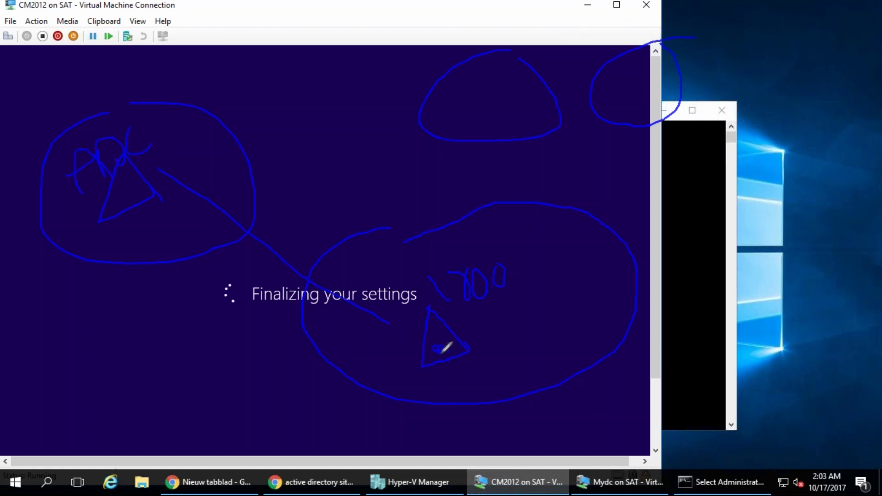
{"action": "left_click_drag", "start_coordinate": [441, 347], "coordinate": [184, 201]}
{"action": "left_click_drag", "start_coordinate": [139, 180], "coordinate": [154, 187]}
{"action": "mouse_move", "coordinate": [465, 314]}
{"action": "left_mouse_down"}
{"action": "mouse_move", "coordinate": [499, 298]}
{"action": "mouse_move", "coordinate": [465, 294]}
{"action": "left_mouse_up"}
{"action": "left_click_drag", "start_coordinate": [164, 161], "coordinate": [192, 150]}
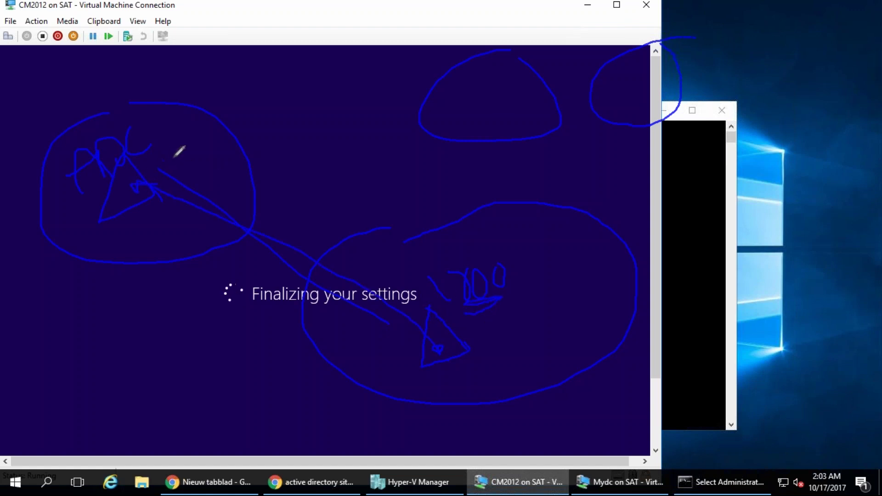
{"action": "mouse_move", "coordinate": [132, 246]}
{"action": "left_mouse_down"}
{"action": "mouse_move", "coordinate": [147, 235]}
{"action": "mouse_move", "coordinate": [183, 249]}
{"action": "left_mouse_up"}
{"action": "left_click_drag", "start_coordinate": [148, 231], "coordinate": [137, 186]}
{"action": "mouse_move", "coordinate": [153, 240]}
{"action": "left_mouse_down"}
{"action": "mouse_move", "coordinate": [145, 184]}
{"action": "mouse_move", "coordinate": [140, 232]}
{"action": "mouse_move", "coordinate": [130, 173]}
{"action": "left_mouse_up"}
{"action": "left_click_drag", "start_coordinate": [123, 236], "coordinate": [126, 184]}
{"action": "left_click_drag", "start_coordinate": [122, 235], "coordinate": [113, 184]}
{"action": "left_click_drag", "start_coordinate": [462, 83], "coordinate": [458, 112]}
{"action": "mouse_move", "coordinate": [452, 85]}
{"action": "left_mouse_down"}
{"action": "mouse_move", "coordinate": [459, 112]}
{"action": "mouse_move", "coordinate": [504, 116]}
{"action": "mouse_move", "coordinate": [527, 61]}
{"action": "mouse_move", "coordinate": [624, 55]}
{"action": "mouse_move", "coordinate": [651, 86]}
{"action": "mouse_move", "coordinate": [659, 48]}
{"action": "left_mouse_up"}
{"action": "left_click_drag", "start_coordinate": [215, 150], "coordinate": [463, 121]}
{"action": "mouse_move", "coordinate": [635, 115]}
{"action": "left_mouse_down"}
{"action": "mouse_move", "coordinate": [634, 183]}
{"action": "mouse_move", "coordinate": [623, 203]}
{"action": "left_mouse_up"}
{"action": "left_click_drag", "start_coordinate": [518, 107], "coordinate": [519, 207]}
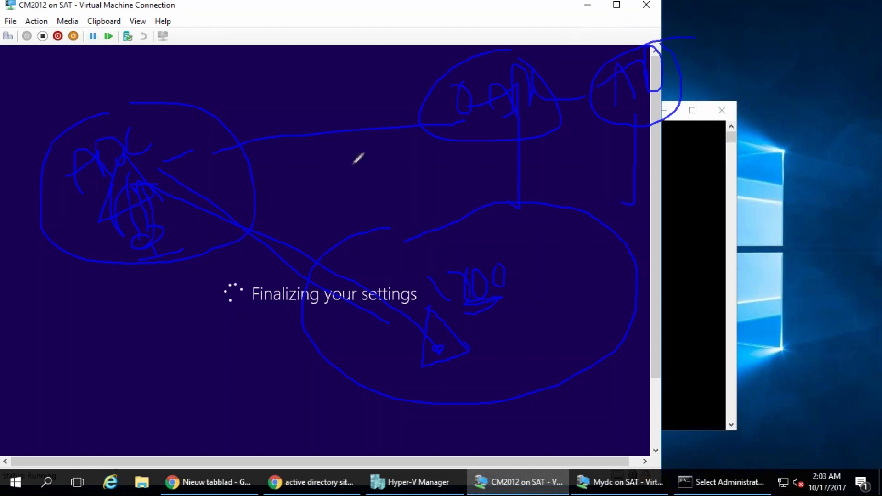
{"action": "left_click_drag", "start_coordinate": [225, 172], "coordinate": [459, 247]}
{"action": "left_click_drag", "start_coordinate": [571, 224], "coordinate": [601, 157]}
{"action": "mouse_move", "coordinate": [376, 55]}
{"action": "left_mouse_down"}
{"action": "mouse_move", "coordinate": [610, 79]}
{"action": "mouse_move", "coordinate": [422, 161]}
{"action": "mouse_move", "coordinate": [231, 169]}
{"action": "left_mouse_up"}
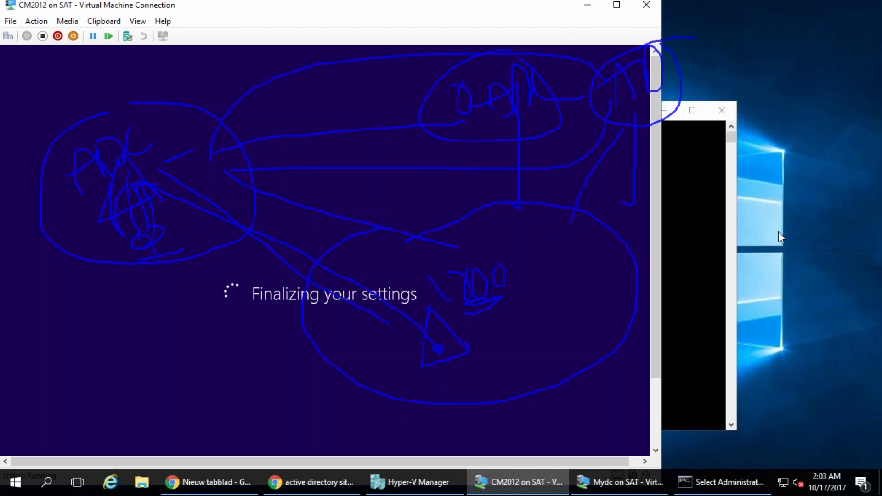
{"action": "key", "text": "Escape"}
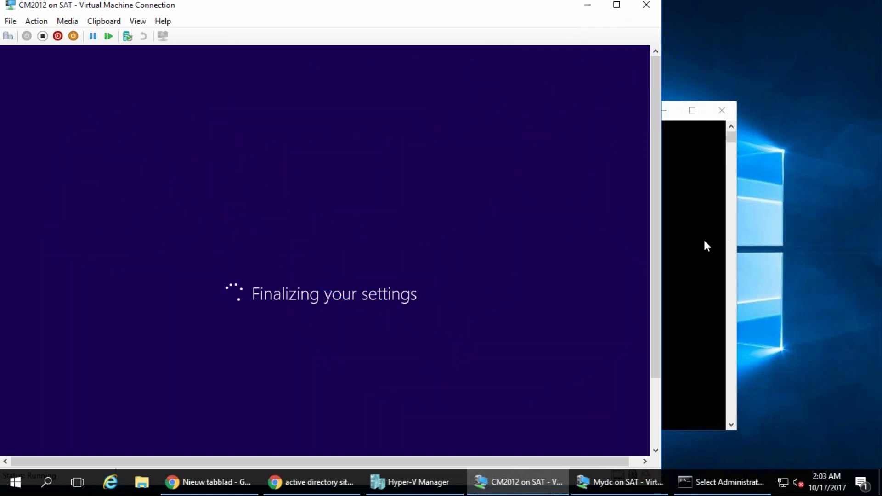
Check the setup finalization progress of the CM2012 and Mydc virtual machines, ending on a maximized CM2012 window
{"action": "left_click", "coordinate": [517, 482]}
{"action": "left_click", "coordinate": [518, 489]}
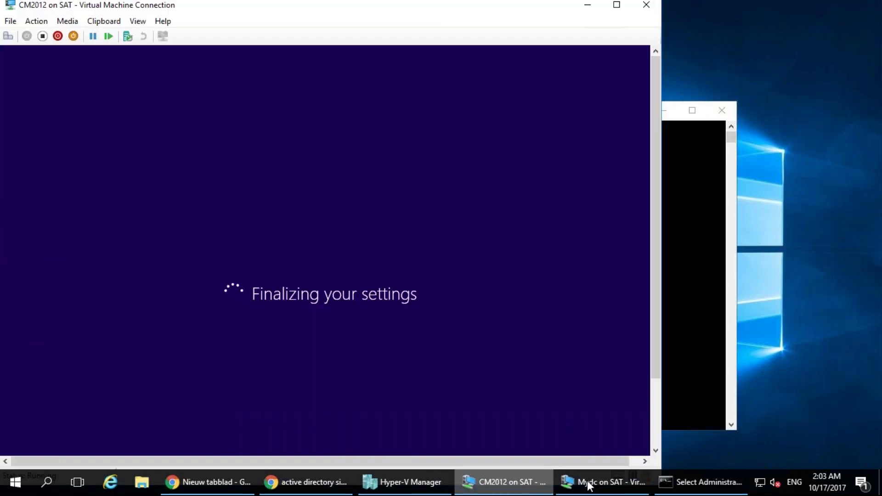
{"action": "left_click", "coordinate": [613, 485]}
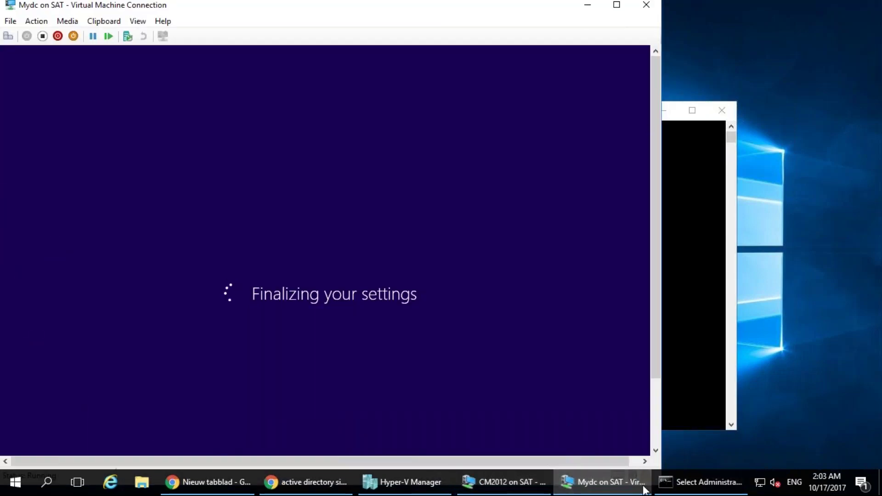
{"action": "left_click", "coordinate": [602, 483]}
{"action": "left_click", "coordinate": [615, 486]}
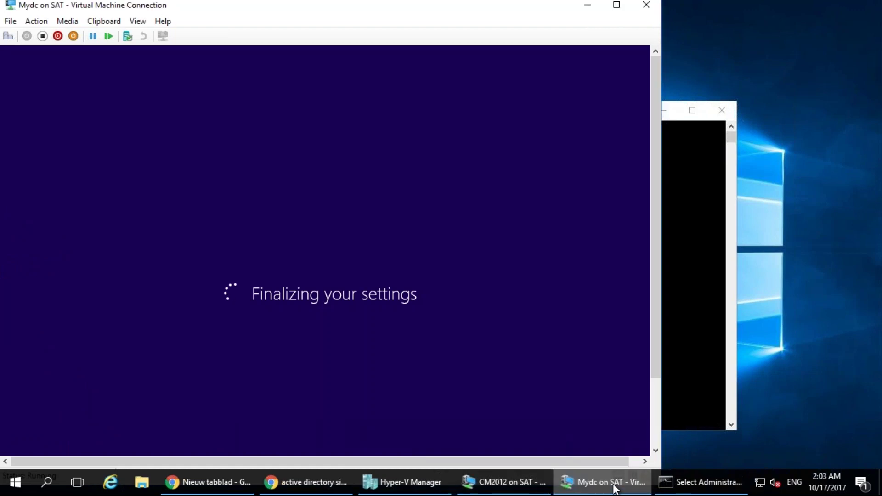
{"action": "left_click", "coordinate": [616, 487]}
{"action": "left_click_drag", "start_coordinate": [396, 14], "coordinate": [462, 19]}
{"action": "left_click", "coordinate": [501, 488]}
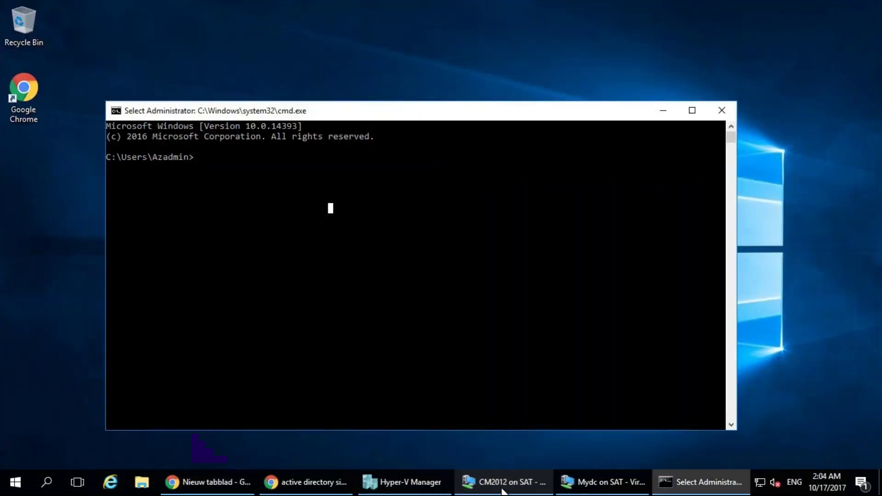
{"action": "left_click", "coordinate": [621, 489]}
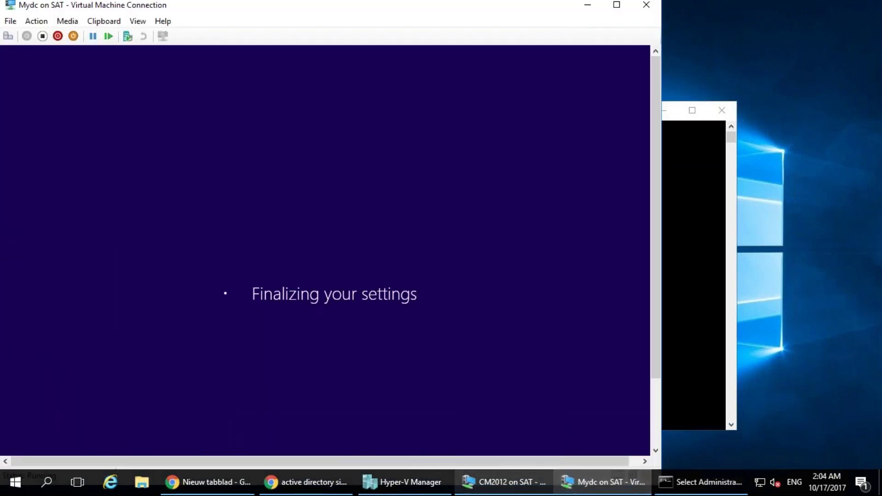
{"action": "left_click", "coordinate": [503, 487]}
{"action": "left_click_drag", "start_coordinate": [457, 27], "coordinate": [470, 20]}
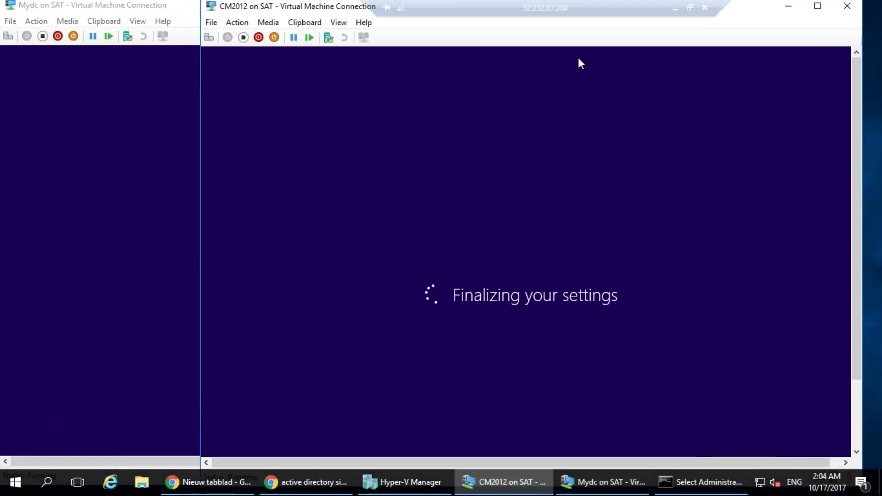
{"action": "mouse_move", "coordinate": [174, 128]}
{"action": "left_mouse_down"}
{"action": "mouse_move", "coordinate": [192, 310]}
{"action": "mouse_move", "coordinate": [166, 141]}
{"action": "left_mouse_up"}
{"action": "left_click_drag", "start_coordinate": [511, 250], "coordinate": [481, 344]}
{"action": "left_click_drag", "start_coordinate": [531, 387], "coordinate": [486, 240]}
{"action": "left_click_drag", "start_coordinate": [508, 276], "coordinate": [532, 301]}
{"action": "left_click_drag", "start_coordinate": [555, 270], "coordinate": [561, 297]}
{"action": "mouse_move", "coordinate": [546, 335]}
{"action": "left_mouse_down"}
{"action": "mouse_move", "coordinate": [533, 362]}
{"action": "mouse_move", "coordinate": [533, 309]}
{"action": "mouse_move", "coordinate": [551, 344]}
{"action": "left_mouse_up"}
{"action": "mouse_move", "coordinate": [144, 239]}
{"action": "left_mouse_down"}
{"action": "mouse_move", "coordinate": [178, 195]}
{"action": "mouse_move", "coordinate": [189, 211]}
{"action": "mouse_move", "coordinate": [183, 225]}
{"action": "left_mouse_up"}
{"action": "left_click_drag", "start_coordinate": [204, 190], "coordinate": [225, 213]}
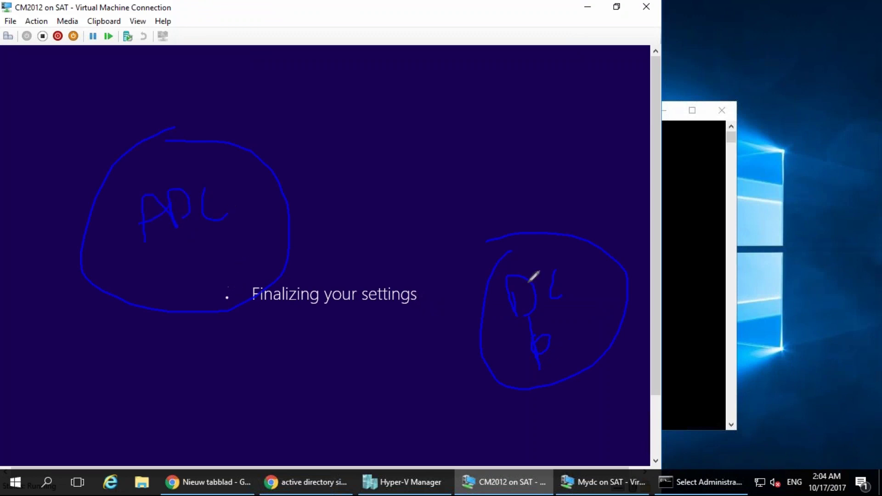
{"action": "mouse_move", "coordinate": [551, 266]}
{"action": "left_mouse_down"}
{"action": "mouse_move", "coordinate": [490, 285]}
{"action": "mouse_move", "coordinate": [573, 295]}
{"action": "left_mouse_up"}
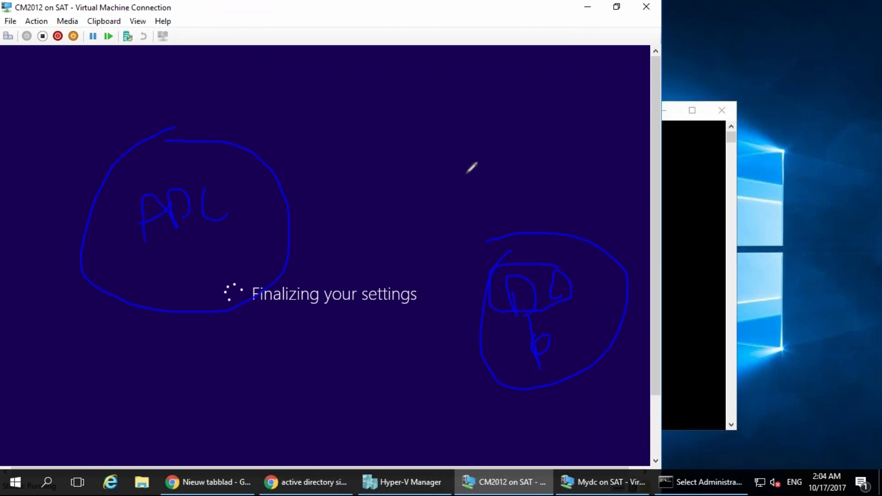
{"action": "mouse_move", "coordinate": [484, 169]}
{"action": "left_mouse_down"}
{"action": "mouse_move", "coordinate": [511, 159]}
{"action": "mouse_move", "coordinate": [487, 279]}
{"action": "left_mouse_up"}
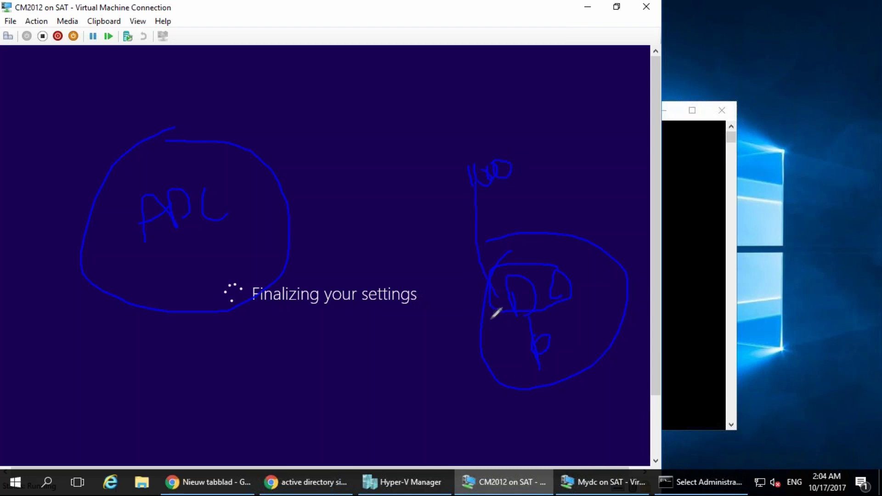
{"action": "mouse_move", "coordinate": [310, 224]}
{"action": "left_mouse_down"}
{"action": "mouse_move", "coordinate": [181, 176]}
{"action": "mouse_move", "coordinate": [224, 208]}
{"action": "left_mouse_up"}
{"action": "mouse_move", "coordinate": [347, 101]}
{"action": "left_mouse_down"}
{"action": "mouse_move", "coordinate": [352, 109]}
{"action": "mouse_move", "coordinate": [366, 59]}
{"action": "mouse_move", "coordinate": [385, 61]}
{"action": "mouse_move", "coordinate": [370, 102]}
{"action": "left_mouse_up"}
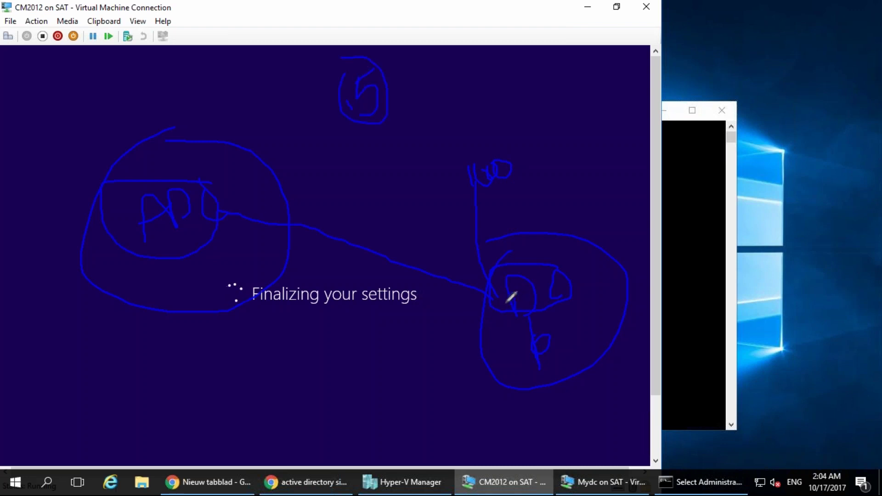
{"action": "left_click_drag", "start_coordinate": [353, 94], "coordinate": [356, 112]}
{"action": "left_click_drag", "start_coordinate": [210, 284], "coordinate": [186, 234]}
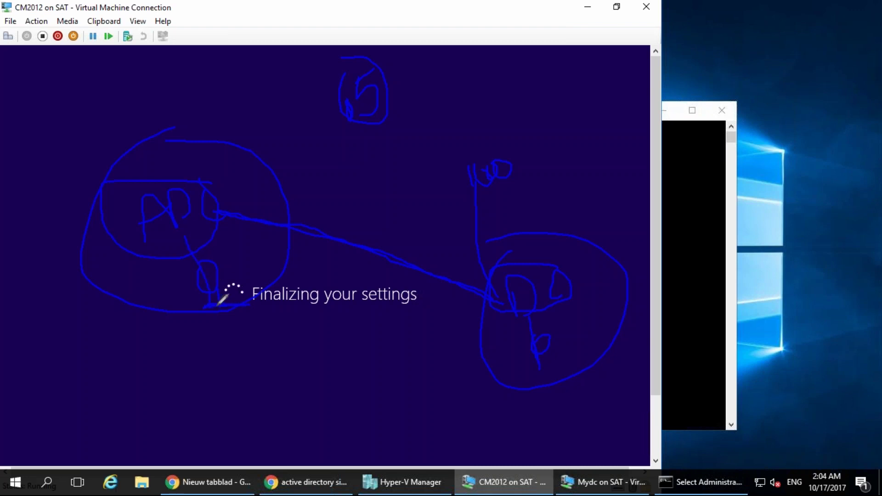
{"action": "mouse_move", "coordinate": [313, 228]}
{"action": "left_mouse_down"}
{"action": "mouse_move", "coordinate": [533, 297]}
{"action": "mouse_move", "coordinate": [563, 266]}
{"action": "mouse_move", "coordinate": [576, 293]}
{"action": "mouse_move", "coordinate": [505, 306]}
{"action": "left_mouse_up"}
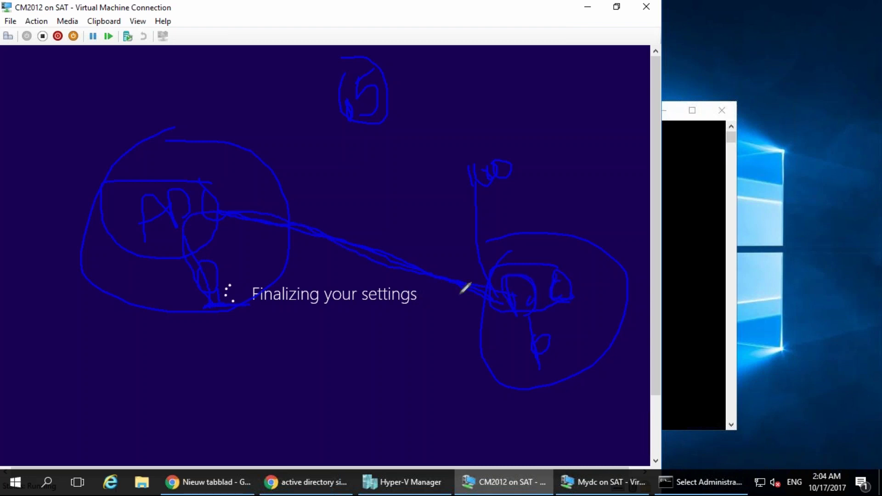
{"action": "mouse_move", "coordinate": [160, 184]}
{"action": "left_mouse_down"}
{"action": "mouse_move", "coordinate": [172, 163]}
{"action": "mouse_move", "coordinate": [219, 176]}
{"action": "mouse_move", "coordinate": [174, 179]}
{"action": "left_mouse_up"}
{"action": "mouse_move", "coordinate": [231, 249]}
{"action": "left_mouse_down"}
{"action": "mouse_move", "coordinate": [255, 275]}
{"action": "mouse_move", "coordinate": [241, 261]}
{"action": "left_mouse_up"}
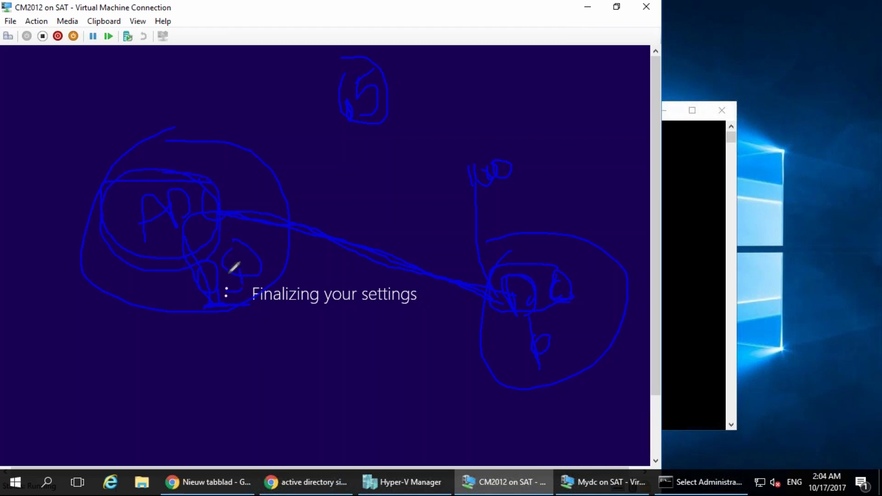
{"action": "mouse_move", "coordinate": [199, 217]}
{"action": "left_mouse_down"}
{"action": "mouse_move", "coordinate": [240, 256]}
{"action": "mouse_move", "coordinate": [199, 223]}
{"action": "left_mouse_up"}
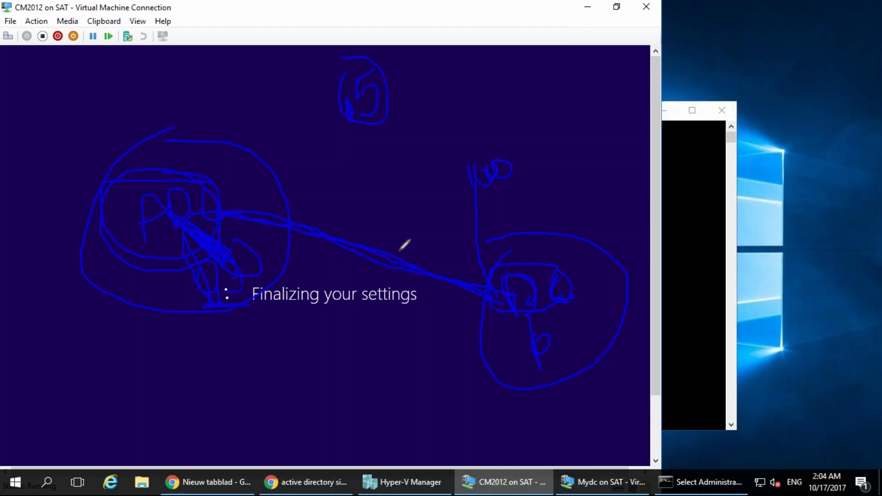
{"action": "left_click_drag", "start_coordinate": [192, 185], "coordinate": [204, 183]}
{"action": "left_click_drag", "start_coordinate": [556, 267], "coordinate": [519, 316]}
{"action": "mouse_move", "coordinate": [136, 366]}
{"action": "left_mouse_down"}
{"action": "mouse_move", "coordinate": [162, 429]}
{"action": "mouse_move", "coordinate": [170, 422]}
{"action": "left_mouse_up"}
{"action": "left_click_drag", "start_coordinate": [152, 385], "coordinate": [162, 428]}
{"action": "left_click_drag", "start_coordinate": [118, 374], "coordinate": [111, 427]}
{"action": "left_click_drag", "start_coordinate": [89, 394], "coordinate": [134, 394]}
{"action": "left_click_drag", "start_coordinate": [250, 386], "coordinate": [282, 427]}
{"action": "mouse_move", "coordinate": [294, 381]}
{"action": "left_mouse_down"}
{"action": "mouse_move", "coordinate": [323, 404]}
{"action": "mouse_move", "coordinate": [354, 452]}
{"action": "left_mouse_up"}
{"action": "mouse_move", "coordinate": [366, 416]}
{"action": "left_mouse_down"}
{"action": "mouse_move", "coordinate": [387, 398]}
{"action": "mouse_move", "coordinate": [421, 403]}
{"action": "left_mouse_up"}
{"action": "mouse_move", "coordinate": [443, 435]}
{"action": "left_mouse_down"}
{"action": "mouse_move", "coordinate": [43, 418]}
{"action": "mouse_move", "coordinate": [91, 419]}
{"action": "left_mouse_up"}
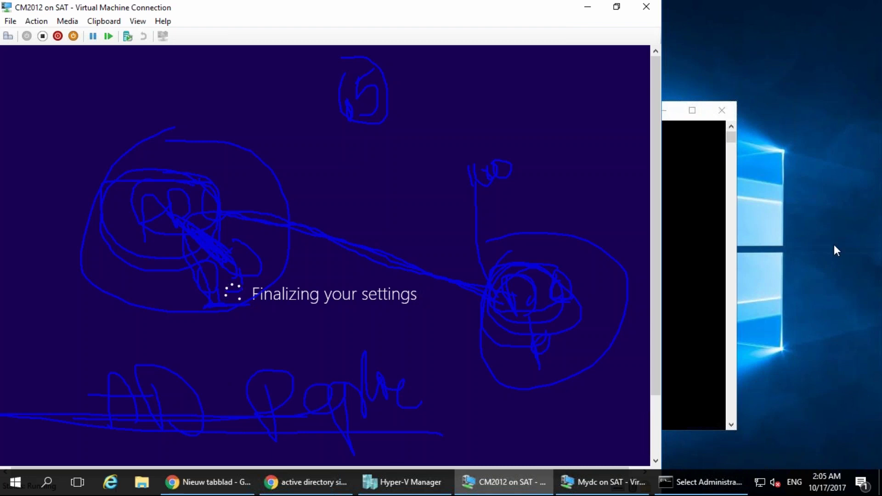
{"action": "key", "text": "Escape"}
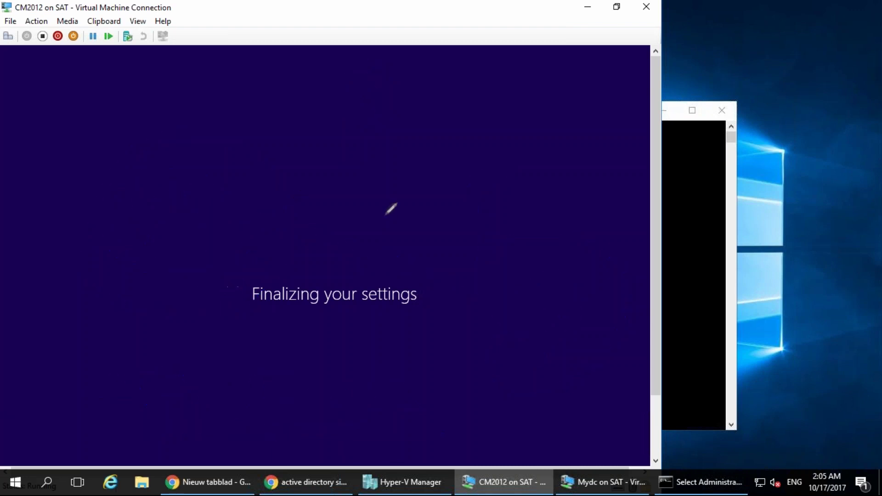
{"action": "mouse_move", "coordinate": [283, 162]}
{"action": "left_mouse_down"}
{"action": "mouse_move", "coordinate": [255, 245]}
{"action": "mouse_move", "coordinate": [345, 223]}
{"action": "left_mouse_up"}
{"action": "mouse_move", "coordinate": [283, 161]}
{"action": "left_mouse_down"}
{"action": "mouse_move", "coordinate": [354, 218]}
{"action": "mouse_move", "coordinate": [349, 205]}
{"action": "left_mouse_up"}
{"action": "mouse_move", "coordinate": [225, 125]}
{"action": "left_mouse_down"}
{"action": "mouse_move", "coordinate": [268, 99]}
{"action": "mouse_move", "coordinate": [271, 134]}
{"action": "left_mouse_up"}
{"action": "mouse_move", "coordinate": [280, 120]}
{"action": "left_mouse_down"}
{"action": "mouse_move", "coordinate": [294, 107]}
{"action": "mouse_move", "coordinate": [345, 108]}
{"action": "left_mouse_up"}
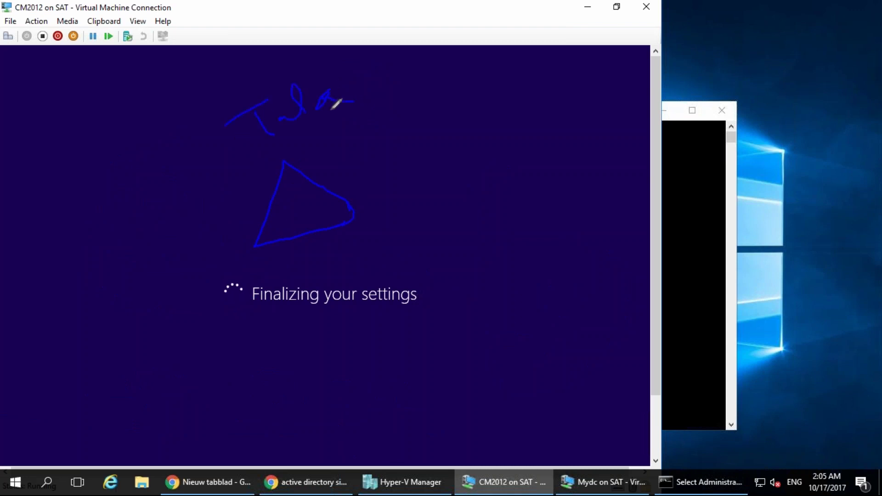
{"action": "left_click_drag", "start_coordinate": [54, 286], "coordinate": [104, 245]}
{"action": "mouse_move", "coordinate": [81, 272]}
{"action": "left_mouse_down"}
{"action": "mouse_move", "coordinate": [88, 291]}
{"action": "mouse_move", "coordinate": [160, 265]}
{"action": "left_mouse_up"}
{"action": "left_click_drag", "start_coordinate": [84, 233], "coordinate": [110, 236]}
{"action": "left_click_drag", "start_coordinate": [136, 244], "coordinate": [119, 283]}
{"action": "left_click_drag", "start_coordinate": [88, 221], "coordinate": [185, 258]}
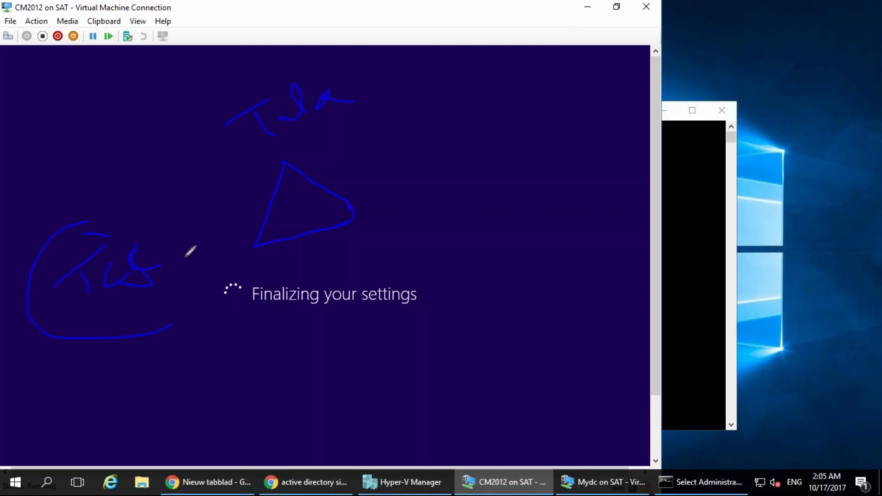
{"action": "left_click_drag", "start_coordinate": [102, 347], "coordinate": [85, 398]}
{"action": "mouse_move", "coordinate": [70, 414]}
{"action": "left_mouse_down"}
{"action": "mouse_move", "coordinate": [45, 437]}
{"action": "mouse_move", "coordinate": [101, 421]}
{"action": "left_mouse_up"}
{"action": "left_click_drag", "start_coordinate": [58, 380], "coordinate": [76, 392]}
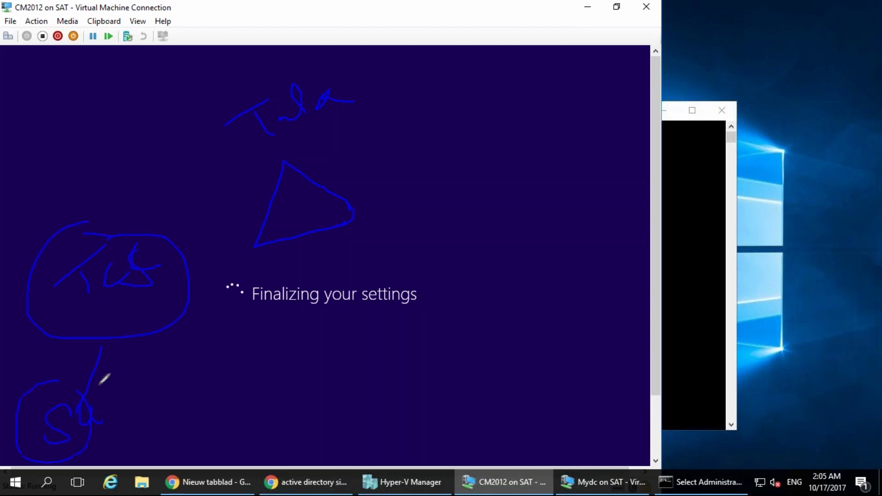
{"action": "left_click_drag", "start_coordinate": [183, 375], "coordinate": [189, 404]}
{"action": "left_click_drag", "start_coordinate": [137, 400], "coordinate": [198, 390]}
{"action": "left_click_drag", "start_coordinate": [219, 346], "coordinate": [225, 350]}
{"action": "left_click_drag", "start_coordinate": [138, 263], "coordinate": [284, 205]}
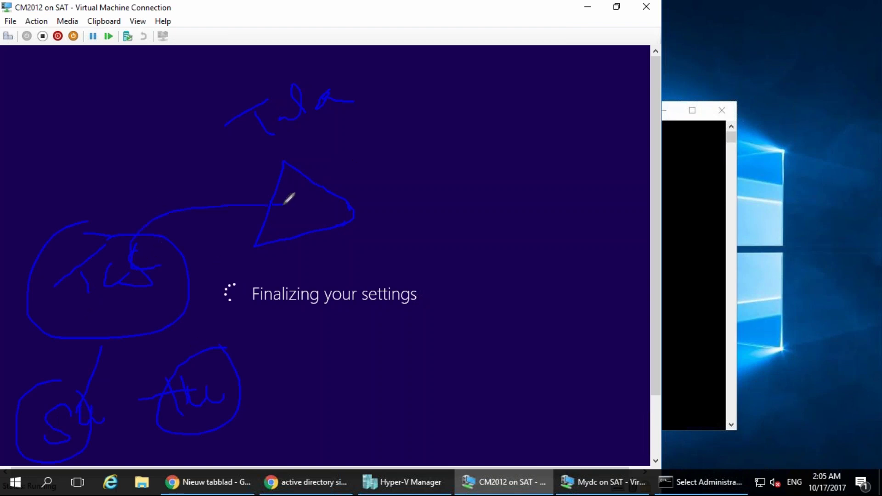
{"action": "mouse_move", "coordinate": [149, 319]}
{"action": "left_mouse_down"}
{"action": "mouse_move", "coordinate": [177, 340]}
{"action": "mouse_move", "coordinate": [197, 378]}
{"action": "mouse_move", "coordinate": [173, 325]}
{"action": "left_mouse_up"}
{"action": "left_click_drag", "start_coordinate": [96, 354], "coordinate": [92, 367]}
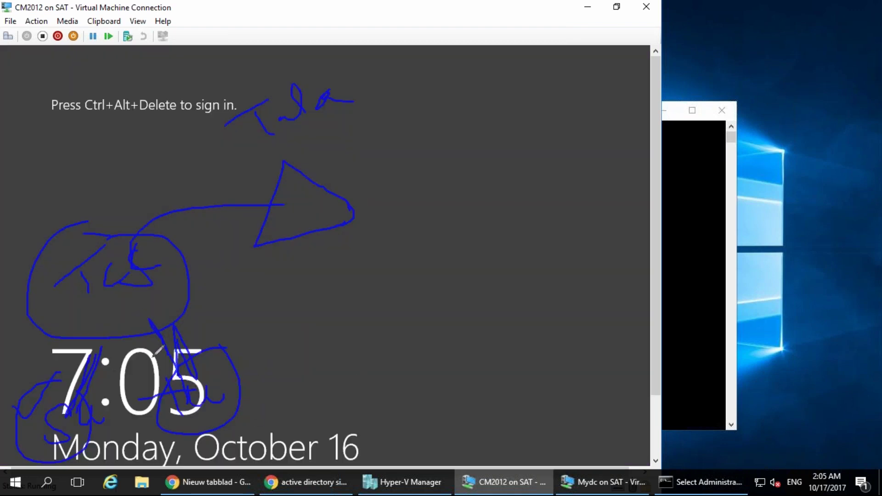
{"action": "left_click_drag", "start_coordinate": [85, 394], "coordinate": [103, 400]}
{"action": "left_click_drag", "start_coordinate": [211, 384], "coordinate": [223, 384]}
{"action": "left_click_drag", "start_coordinate": [467, 295], "coordinate": [488, 276]}
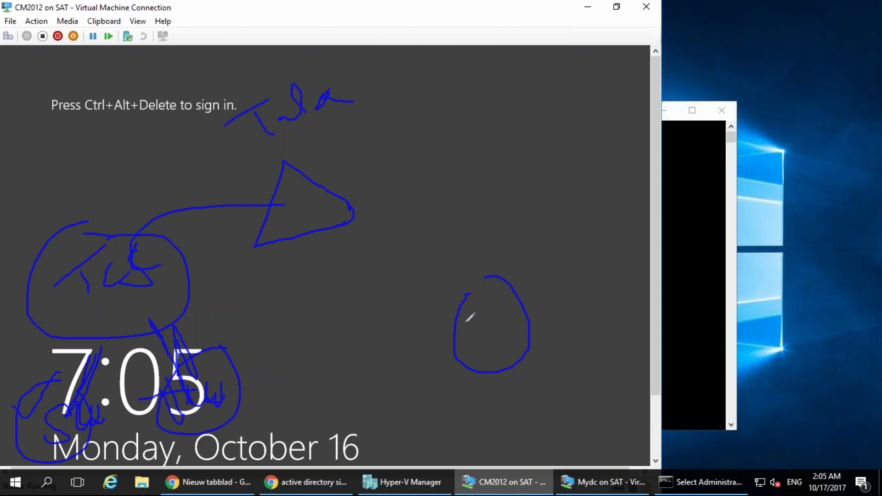
{"action": "left_click_drag", "start_coordinate": [469, 330], "coordinate": [488, 308]}
{"action": "mouse_move", "coordinate": [481, 318]}
{"action": "left_mouse_down"}
{"action": "mouse_move", "coordinate": [494, 337]}
{"action": "mouse_move", "coordinate": [514, 323]}
{"action": "left_mouse_up"}
{"action": "left_click_drag", "start_coordinate": [546, 171], "coordinate": [559, 166]}
{"action": "left_click_drag", "start_coordinate": [551, 198], "coordinate": [564, 192]}
{"action": "mouse_move", "coordinate": [562, 192]}
{"action": "left_mouse_down"}
{"action": "mouse_move", "coordinate": [595, 197]}
{"action": "mouse_move", "coordinate": [597, 184]}
{"action": "left_mouse_up"}
{"action": "left_click_drag", "start_coordinate": [471, 139], "coordinate": [497, 146]}
{"action": "mouse_move", "coordinate": [557, 89]}
{"action": "left_mouse_down"}
{"action": "mouse_move", "coordinate": [564, 142]}
{"action": "mouse_move", "coordinate": [564, 95]}
{"action": "left_mouse_up"}
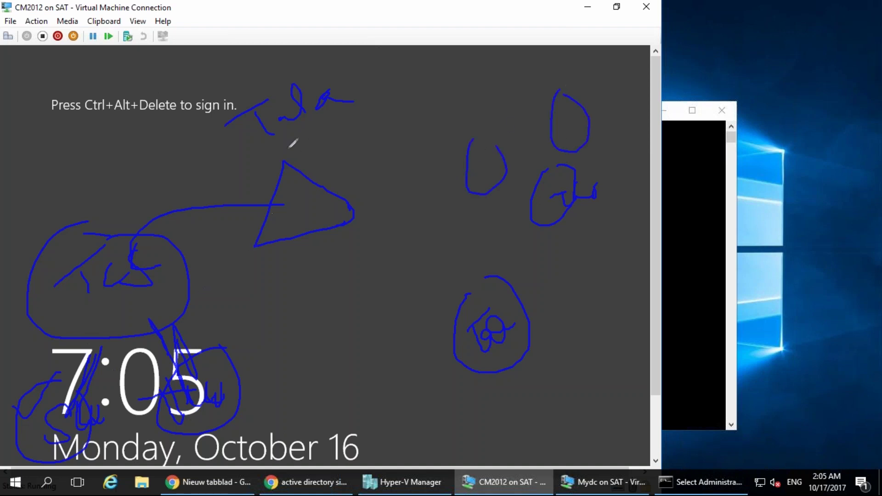
{"action": "mouse_move", "coordinate": [252, 151]}
{"action": "left_mouse_down"}
{"action": "mouse_move", "coordinate": [307, 128]}
{"action": "mouse_move", "coordinate": [351, 126]}
{"action": "left_mouse_up"}
{"action": "left_click_drag", "start_coordinate": [421, 272], "coordinate": [458, 311]}
{"action": "mouse_move", "coordinate": [454, 247]}
{"action": "left_mouse_down"}
{"action": "mouse_move", "coordinate": [482, 278]}
{"action": "mouse_move", "coordinate": [484, 264]}
{"action": "left_mouse_up"}
{"action": "left_click_drag", "start_coordinate": [451, 156], "coordinate": [485, 167]}
{"action": "left_click_drag", "start_coordinate": [569, 232], "coordinate": [618, 211]}
{"action": "left_click_drag", "start_coordinate": [592, 146], "coordinate": [621, 158]}
{"action": "left_click_drag", "start_coordinate": [84, 414], "coordinate": [127, 447]}
{"action": "left_click_drag", "start_coordinate": [222, 424], "coordinate": [270, 416]}
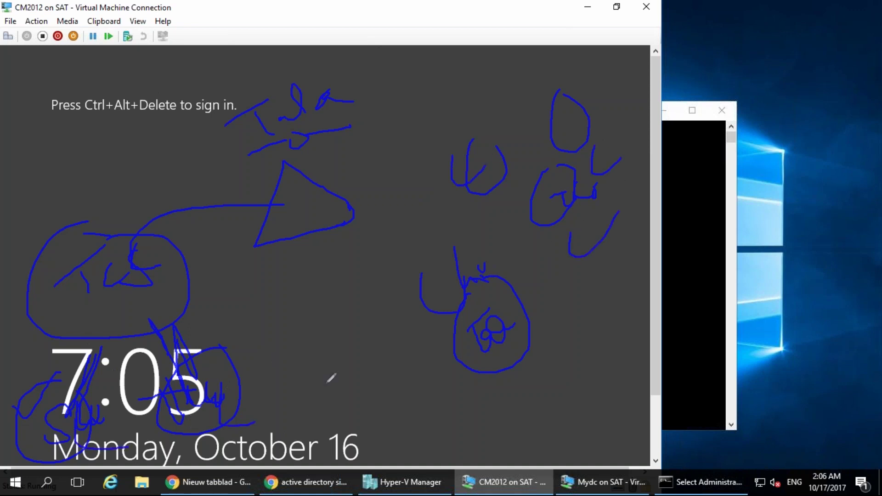
{"action": "key", "text": "Escape"}
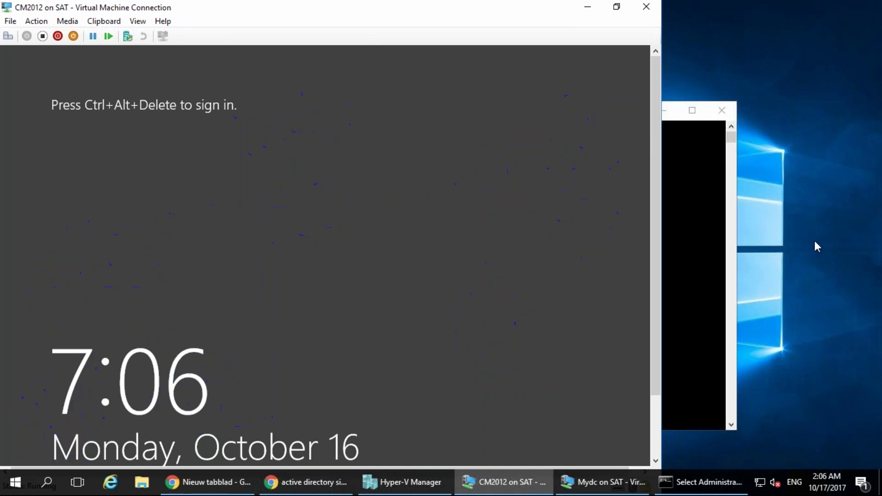
{"action": "mouse_move", "coordinate": [333, 101]}
{"action": "left_mouse_down"}
{"action": "mouse_move", "coordinate": [290, 180]}
{"action": "mouse_move", "coordinate": [379, 174]}
{"action": "left_mouse_up"}
{"action": "left_click_drag", "start_coordinate": [333, 101], "coordinate": [389, 182]}
{"action": "mouse_move", "coordinate": [325, 154]}
{"action": "left_mouse_down"}
{"action": "mouse_move", "coordinate": [325, 173]}
{"action": "mouse_move", "coordinate": [323, 154]}
{"action": "mouse_move", "coordinate": [340, 158]}
{"action": "left_mouse_up"}
{"action": "left_click_drag", "start_coordinate": [286, 186], "coordinate": [176, 269]}
{"action": "mouse_move", "coordinate": [246, 227]}
{"action": "left_mouse_down"}
{"action": "mouse_move", "coordinate": [262, 291]}
{"action": "mouse_move", "coordinate": [180, 303]}
{"action": "left_mouse_up"}
{"action": "left_click_drag", "start_coordinate": [177, 268], "coordinate": [174, 312]}
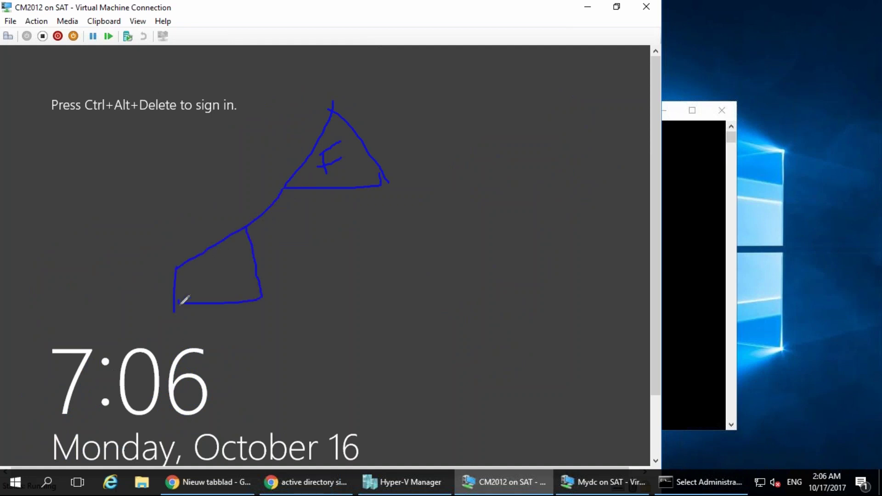
{"action": "left_click_drag", "start_coordinate": [387, 184], "coordinate": [416, 307]}
{"action": "mouse_move", "coordinate": [442, 241]}
{"action": "left_mouse_down"}
{"action": "mouse_move", "coordinate": [461, 308]}
{"action": "mouse_move", "coordinate": [428, 313]}
{"action": "left_mouse_up"}
{"action": "mouse_move", "coordinate": [504, 305]}
{"action": "left_mouse_down"}
{"action": "mouse_move", "coordinate": [537, 327]}
{"action": "mouse_move", "coordinate": [564, 368]}
{"action": "left_mouse_up"}
{"action": "mouse_move", "coordinate": [565, 332]}
{"action": "left_mouse_down"}
{"action": "mouse_move", "coordinate": [606, 361]}
{"action": "mouse_move", "coordinate": [565, 370]}
{"action": "left_mouse_up"}
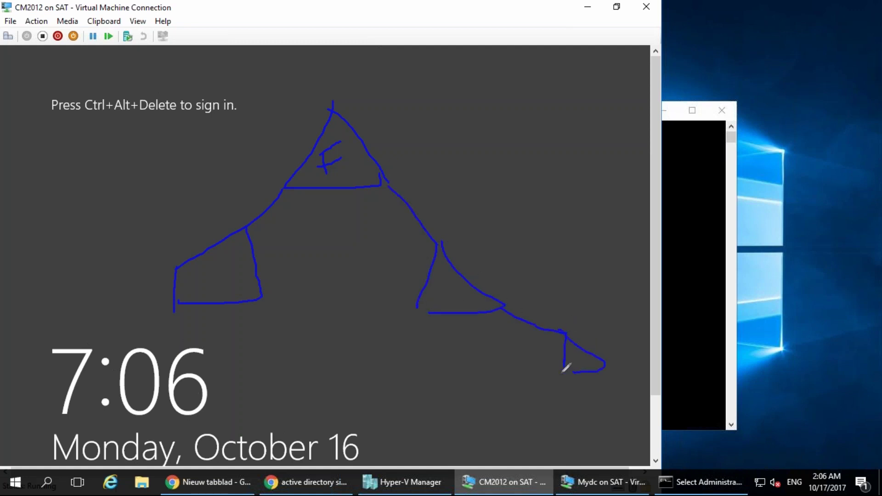
{"action": "mouse_move", "coordinate": [421, 313]}
{"action": "left_mouse_down"}
{"action": "mouse_move", "coordinate": [368, 367]}
{"action": "mouse_move", "coordinate": [394, 361]}
{"action": "mouse_move", "coordinate": [363, 407]}
{"action": "mouse_move", "coordinate": [347, 403]}
{"action": "left_mouse_up"}
{"action": "left_click_drag", "start_coordinate": [392, 362], "coordinate": [346, 405]}
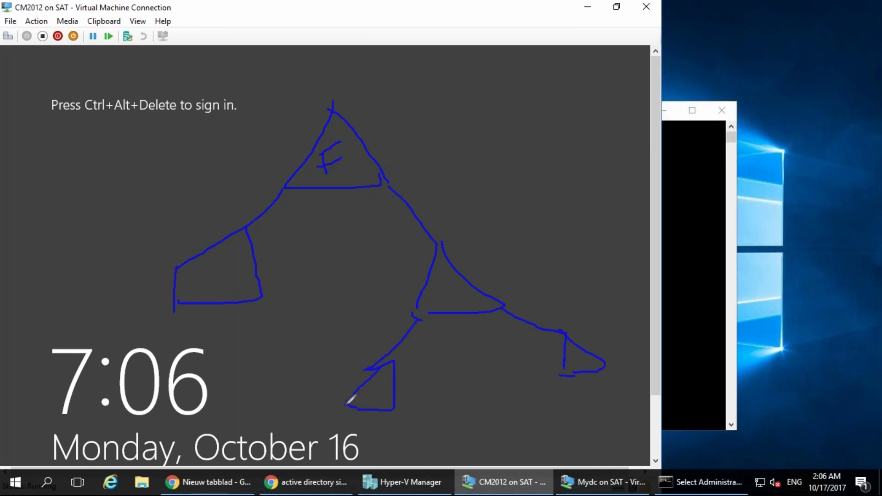
{"action": "left_click_drag", "start_coordinate": [178, 303], "coordinate": [141, 342]}
{"action": "mouse_move", "coordinate": [171, 310]}
{"action": "left_mouse_down"}
{"action": "mouse_move", "coordinate": [189, 351]}
{"action": "mouse_move", "coordinate": [134, 354]}
{"action": "left_mouse_up"}
{"action": "mouse_move", "coordinate": [260, 296]}
{"action": "left_mouse_down"}
{"action": "mouse_move", "coordinate": [289, 355]}
{"action": "mouse_move", "coordinate": [263, 396]}
{"action": "left_mouse_up"}
{"action": "left_click_drag", "start_coordinate": [280, 352], "coordinate": [313, 389]}
{"action": "left_click_drag", "start_coordinate": [259, 396], "coordinate": [307, 389]}
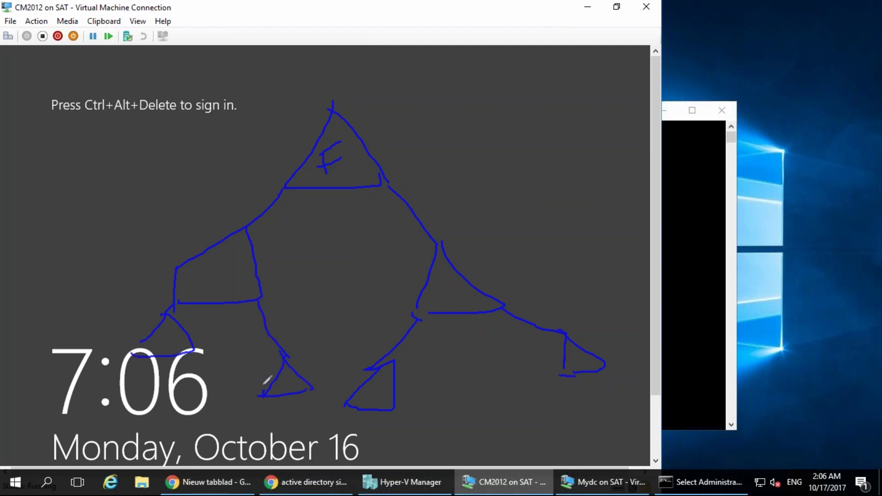
{"action": "left_click_drag", "start_coordinate": [368, 118], "coordinate": [389, 102]}
{"action": "mouse_move", "coordinate": [380, 122]}
{"action": "left_mouse_down"}
{"action": "mouse_move", "coordinate": [384, 140]}
{"action": "mouse_move", "coordinate": [410, 133]}
{"action": "left_mouse_up"}
{"action": "mouse_move", "coordinate": [189, 279]}
{"action": "left_mouse_down"}
{"action": "mouse_move", "coordinate": [209, 266]}
{"action": "mouse_move", "coordinate": [200, 294]}
{"action": "left_mouse_up"}
{"action": "mouse_move", "coordinate": [204, 262]}
{"action": "left_mouse_down"}
{"action": "mouse_move", "coordinate": [214, 275]}
{"action": "mouse_move", "coordinate": [225, 268]}
{"action": "left_mouse_up"}
{"action": "left_click_drag", "start_coordinate": [222, 236], "coordinate": [238, 255]}
{"action": "left_click_drag", "start_coordinate": [138, 342], "coordinate": [151, 360]}
{"action": "left_click_drag", "start_coordinate": [153, 328], "coordinate": [169, 354]}
{"action": "left_click_drag", "start_coordinate": [130, 358], "coordinate": [179, 337]}
{"action": "left_click_drag", "start_coordinate": [270, 376], "coordinate": [282, 395]}
{"action": "left_click_drag", "start_coordinate": [288, 382], "coordinate": [294, 398]}
{"action": "left_click_drag", "start_coordinate": [298, 391], "coordinate": [322, 357]}
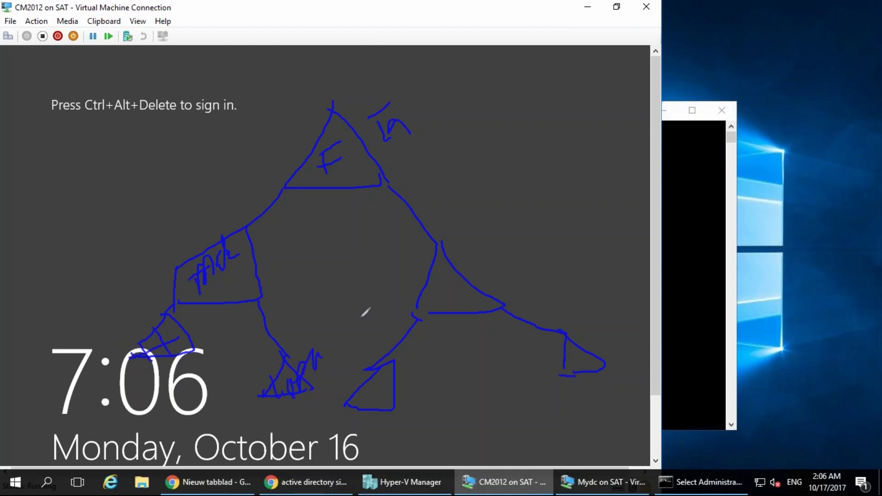
{"action": "mouse_move", "coordinate": [295, 408]}
{"action": "left_mouse_down"}
{"action": "mouse_move", "coordinate": [286, 413]}
{"action": "mouse_move", "coordinate": [296, 467]}
{"action": "left_mouse_up"}
{"action": "left_click_drag", "start_coordinate": [265, 469], "coordinate": [319, 467]}
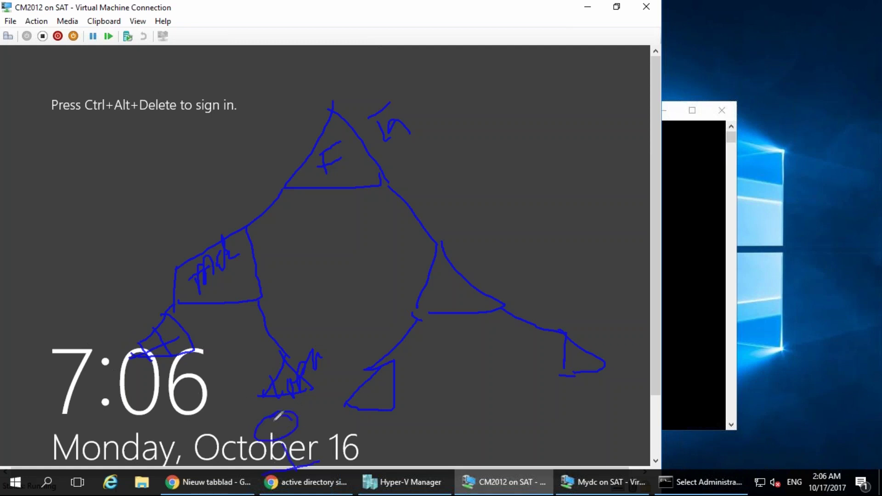
{"action": "left_click_drag", "start_coordinate": [429, 292], "coordinate": [447, 277]}
{"action": "mouse_move", "coordinate": [441, 282]}
{"action": "left_mouse_down"}
{"action": "mouse_move", "coordinate": [447, 301]}
{"action": "mouse_move", "coordinate": [463, 278]}
{"action": "left_mouse_up"}
{"action": "left_click_drag", "start_coordinate": [466, 270], "coordinate": [468, 296]}
{"action": "left_click_drag", "start_coordinate": [286, 138], "coordinate": [303, 116]}
{"action": "left_click_drag", "start_coordinate": [192, 230], "coordinate": [231, 201]}
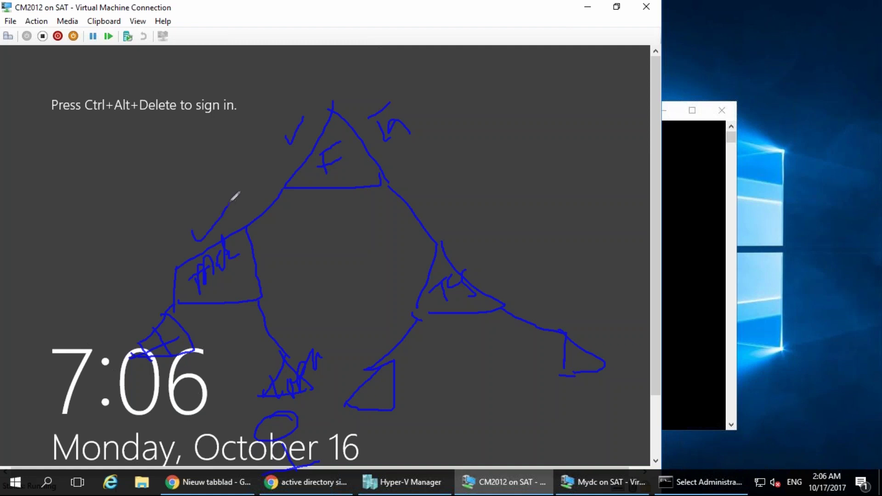
{"action": "mouse_move", "coordinate": [258, 376]}
{"action": "left_mouse_down"}
{"action": "mouse_move", "coordinate": [271, 363]}
{"action": "mouse_move", "coordinate": [256, 281]}
{"action": "mouse_move", "coordinate": [274, 302]}
{"action": "left_mouse_up"}
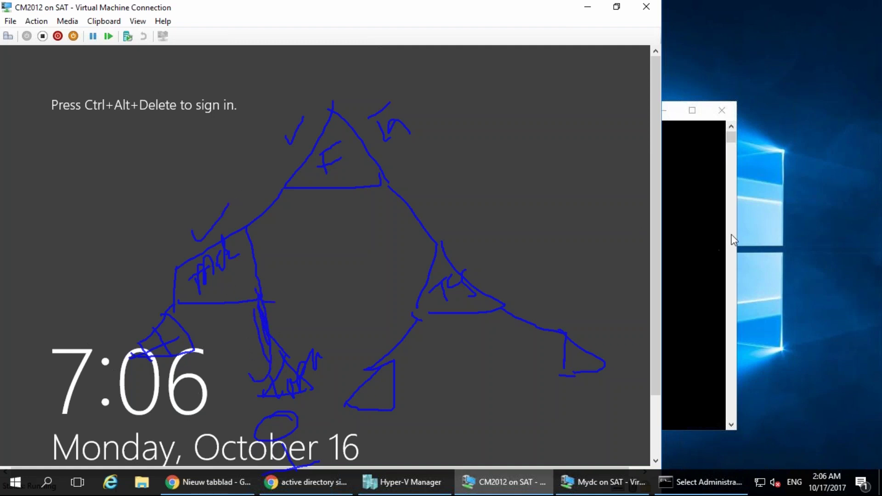
{"action": "left_click", "coordinate": [752, 254]}
{"action": "mouse_move", "coordinate": [261, 345]}
{"action": "left_mouse_down"}
{"action": "mouse_move", "coordinate": [281, 355]}
{"action": "mouse_move", "coordinate": [263, 313]}
{"action": "mouse_move", "coordinate": [285, 364]}
{"action": "mouse_move", "coordinate": [290, 354]}
{"action": "mouse_move", "coordinate": [304, 364]}
{"action": "mouse_move", "coordinate": [277, 342]}
{"action": "left_mouse_up"}
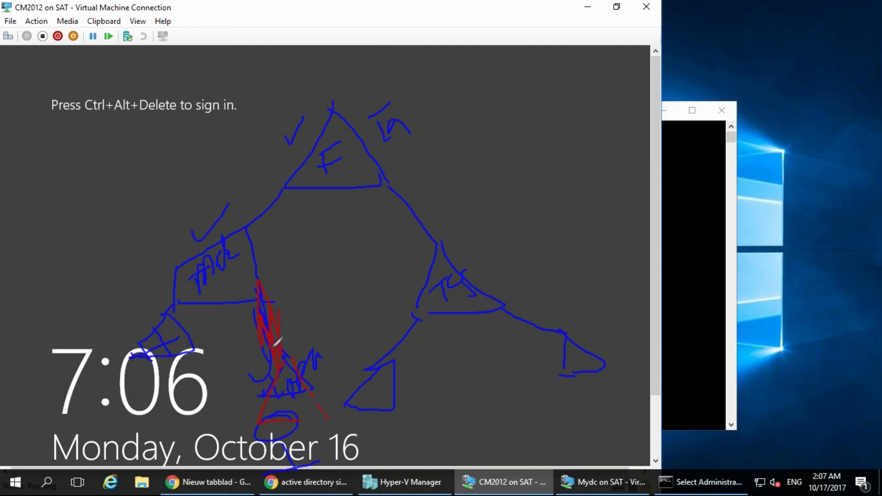
{"action": "left_click_drag", "start_coordinate": [239, 230], "coordinate": [176, 306]}
{"action": "left_click", "coordinate": [261, 253]}
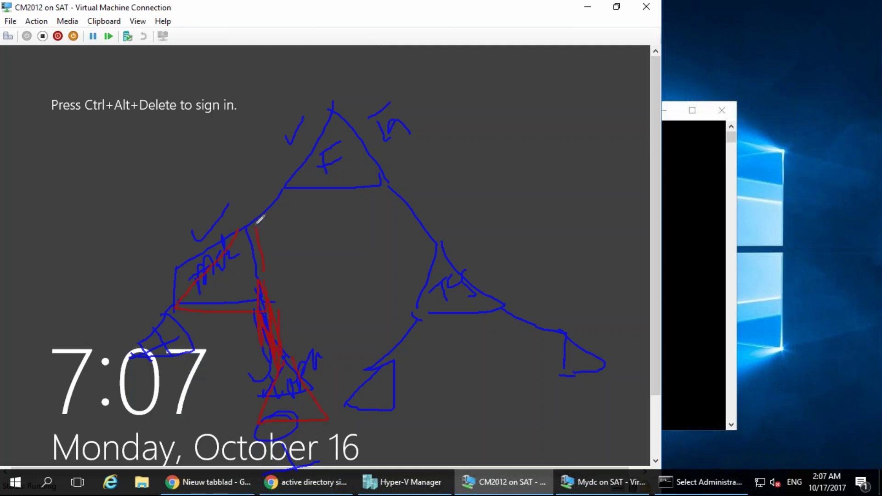
{"action": "left_click_drag", "start_coordinate": [327, 122], "coordinate": [363, 179]}
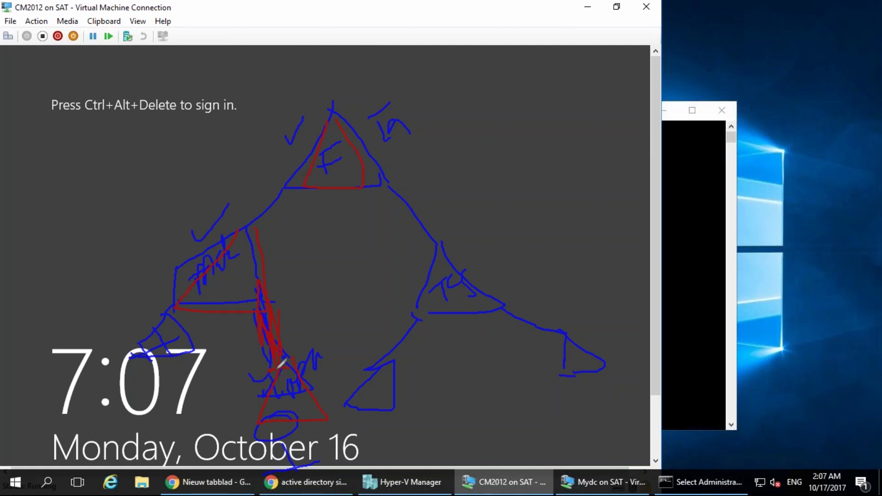
{"action": "mouse_move", "coordinate": [285, 316]}
{"action": "left_mouse_down"}
{"action": "mouse_move", "coordinate": [433, 252]}
{"action": "mouse_move", "coordinate": [442, 257]}
{"action": "left_mouse_up"}
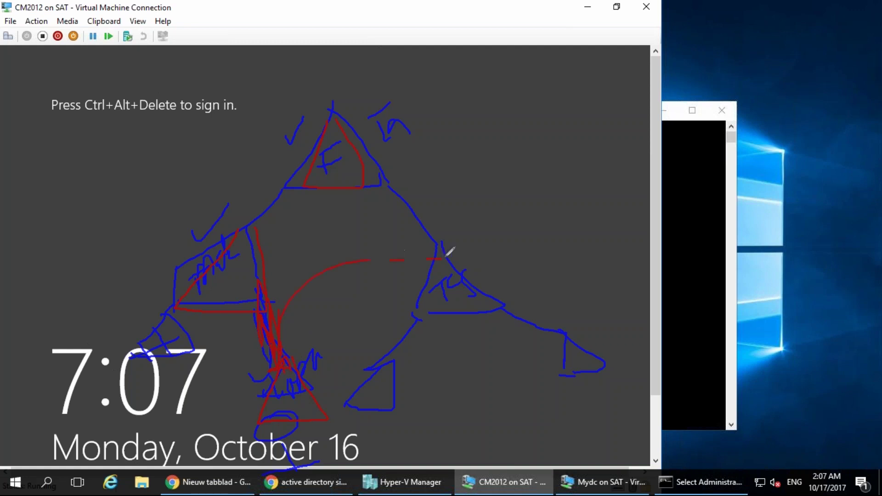
{"action": "left_click_drag", "start_coordinate": [343, 263], "coordinate": [465, 259]}
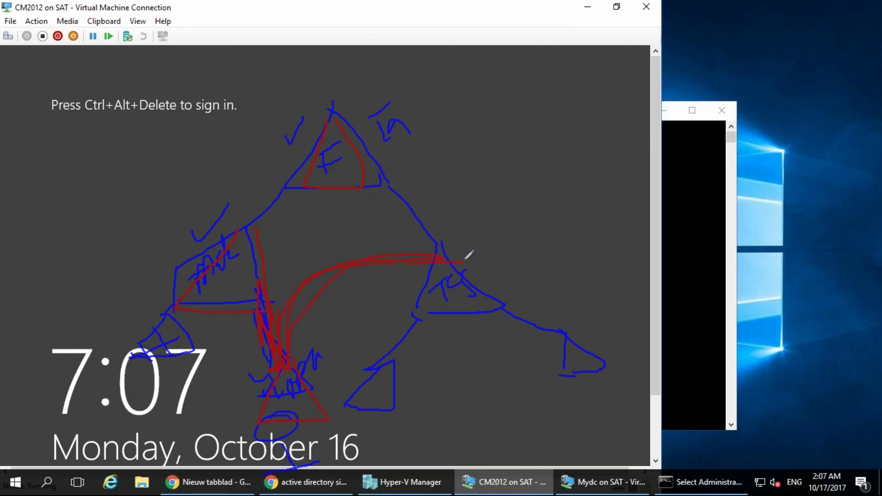
{"action": "left_click_drag", "start_coordinate": [261, 300], "coordinate": [291, 183]}
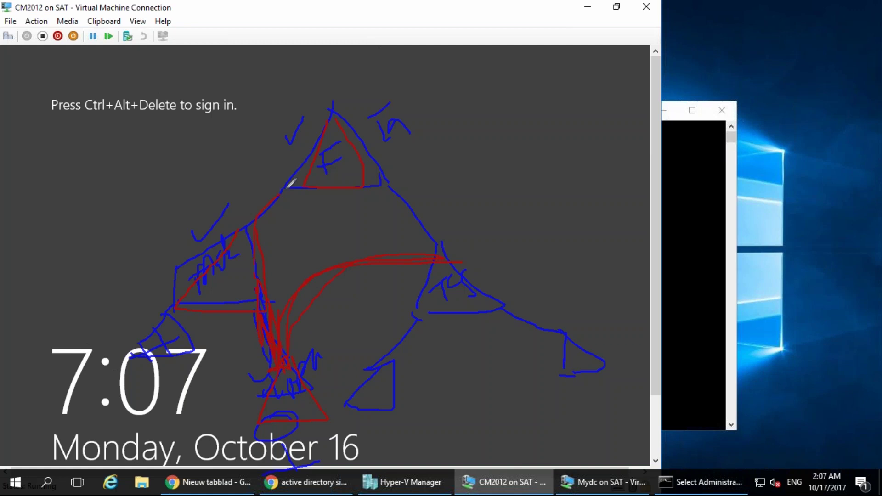
{"action": "mouse_move", "coordinate": [372, 169]}
{"action": "left_mouse_down"}
{"action": "mouse_move", "coordinate": [441, 245]}
{"action": "mouse_move", "coordinate": [417, 308]}
{"action": "mouse_move", "coordinate": [446, 293]}
{"action": "left_mouse_up"}
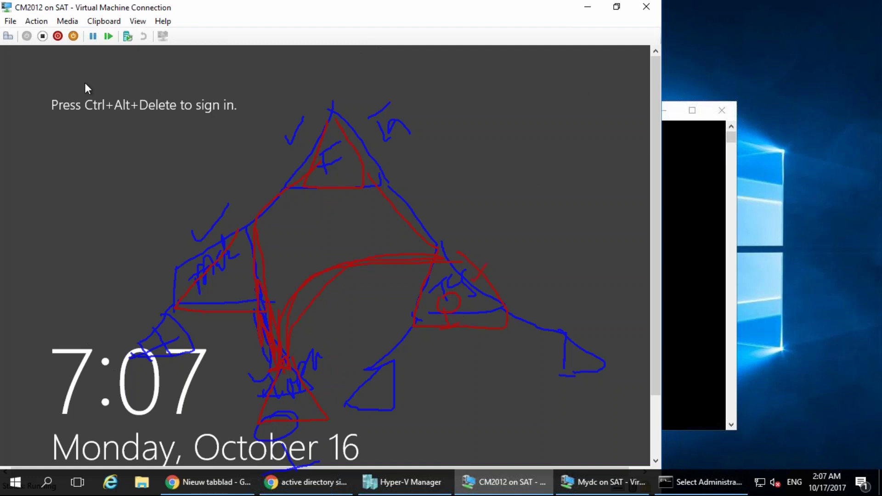
Sign in to the CM2012 virtual machine as Administrator by entering the account password
{"action": "left_click", "coordinate": [9, 36]}
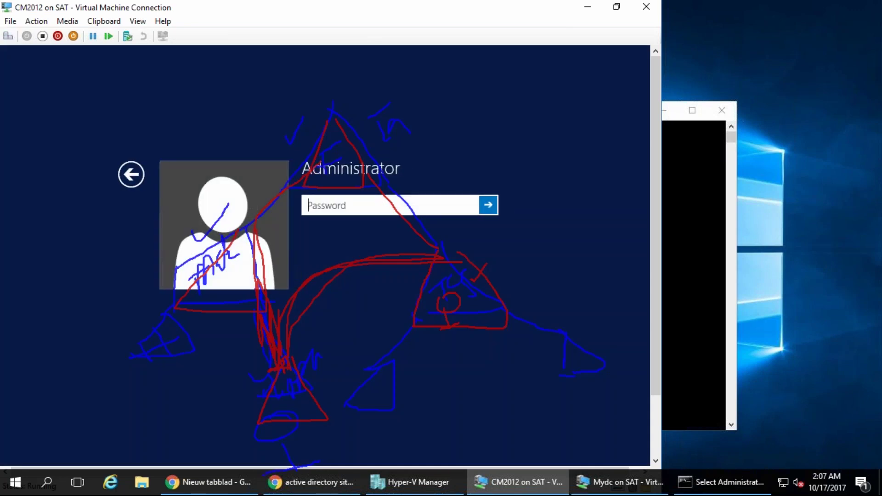
{"action": "type", "text": "*******"}
{"action": "key", "text": "Return"}
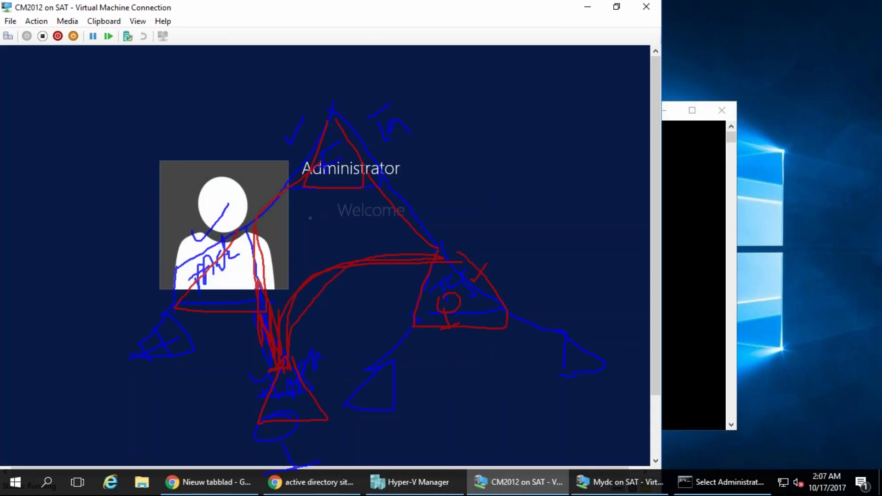
Switch to the Mydc virtual machine and sign in as Administrator by entering the account password
{"action": "left_click", "coordinate": [574, 487]}
{"action": "left_click", "coordinate": [8, 35]}
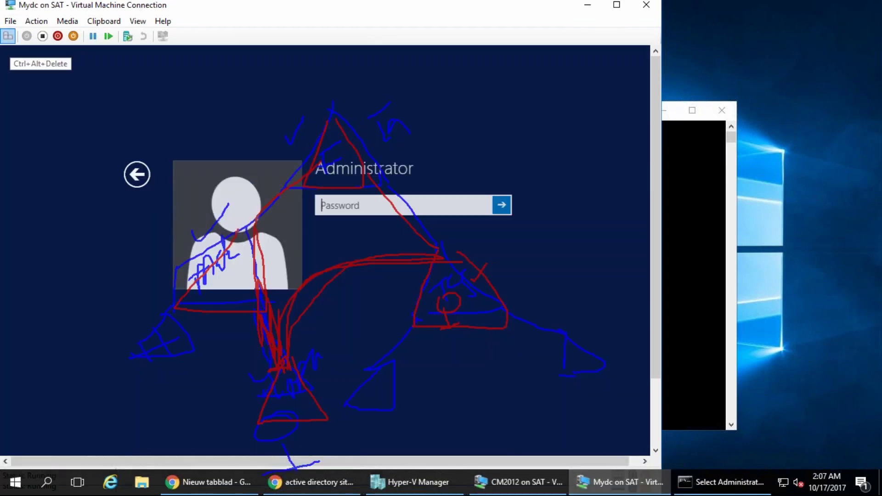
{"action": "type", "text": "*********"}
{"action": "key", "text": "Return"}
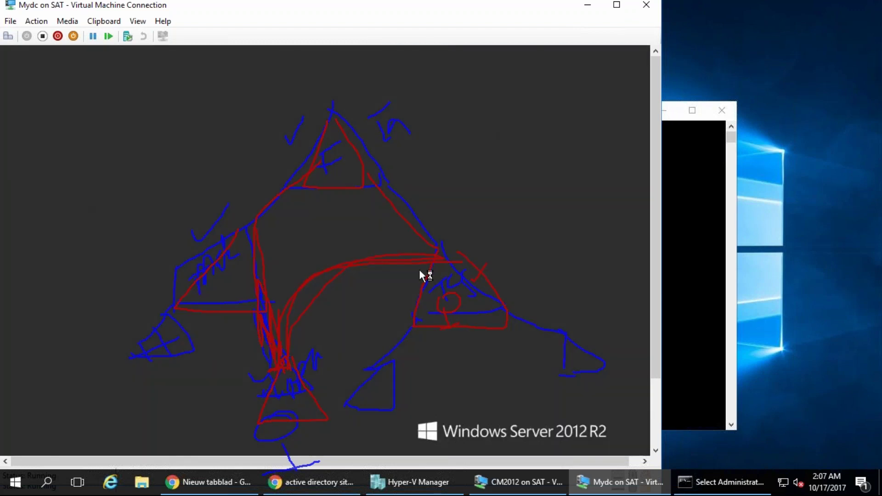
{"action": "mouse_move", "coordinate": [337, 87]}
{"action": "left_mouse_down"}
{"action": "mouse_move", "coordinate": [392, 57]}
{"action": "mouse_move", "coordinate": [403, 80]}
{"action": "mouse_move", "coordinate": [446, 78]}
{"action": "left_mouse_up"}
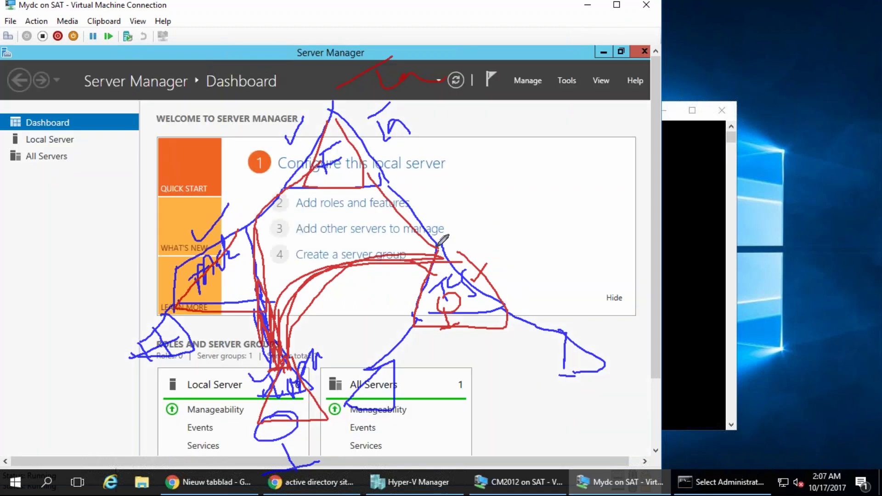
{"action": "left_click_drag", "start_coordinate": [437, 247], "coordinate": [447, 244]}
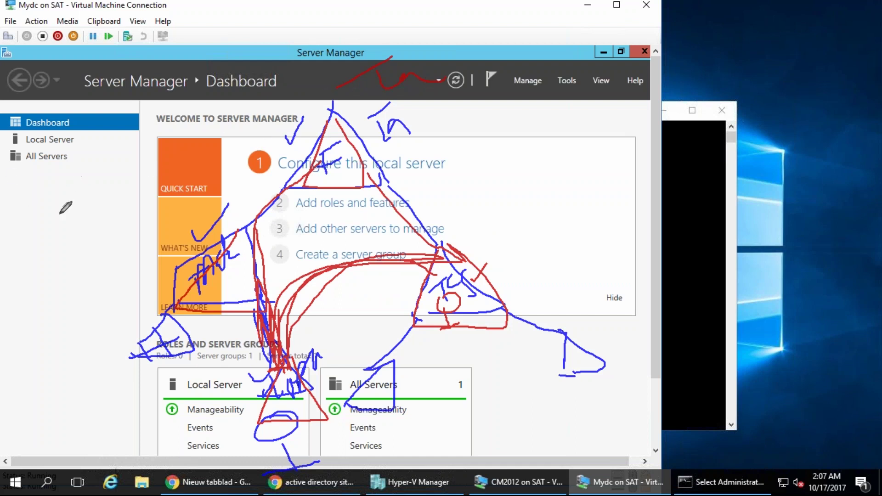
{"action": "mouse_move", "coordinate": [34, 243]}
{"action": "left_mouse_down"}
{"action": "mouse_move", "coordinate": [47, 193]}
{"action": "mouse_move", "coordinate": [85, 202]}
{"action": "mouse_move", "coordinate": [111, 148]}
{"action": "mouse_move", "coordinate": [143, 147]}
{"action": "left_mouse_up"}
{"action": "left_click_drag", "start_coordinate": [149, 115], "coordinate": [158, 145]}
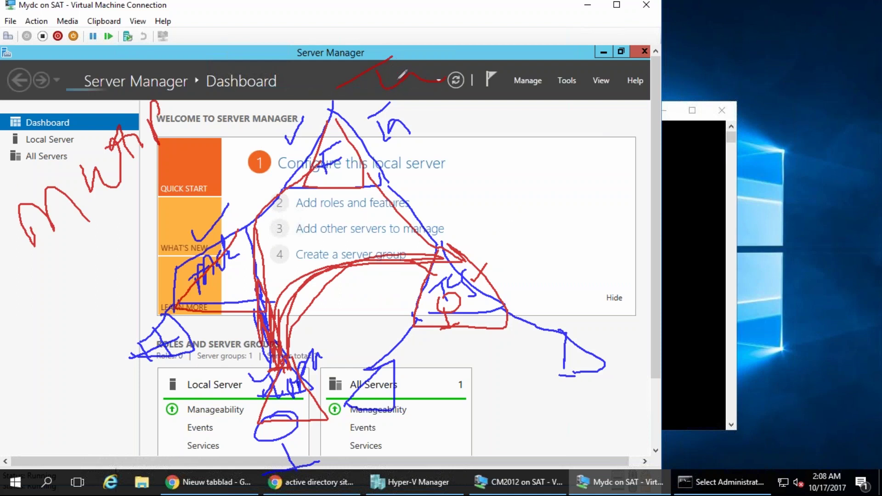
{"action": "left_click_drag", "start_coordinate": [408, 77], "coordinate": [435, 84]}
{"action": "mouse_move", "coordinate": [383, 59]}
{"action": "left_mouse_down"}
{"action": "mouse_move", "coordinate": [399, 93]}
{"action": "mouse_move", "coordinate": [384, 105]}
{"action": "left_mouse_up"}
{"action": "mouse_move", "coordinate": [461, 69]}
{"action": "left_mouse_down"}
{"action": "mouse_move", "coordinate": [459, 57]}
{"action": "mouse_move", "coordinate": [509, 50]}
{"action": "mouse_move", "coordinate": [429, 106]}
{"action": "mouse_move", "coordinate": [501, 81]}
{"action": "left_mouse_up"}
{"action": "left_click_drag", "start_coordinate": [569, 74], "coordinate": [524, 83]}
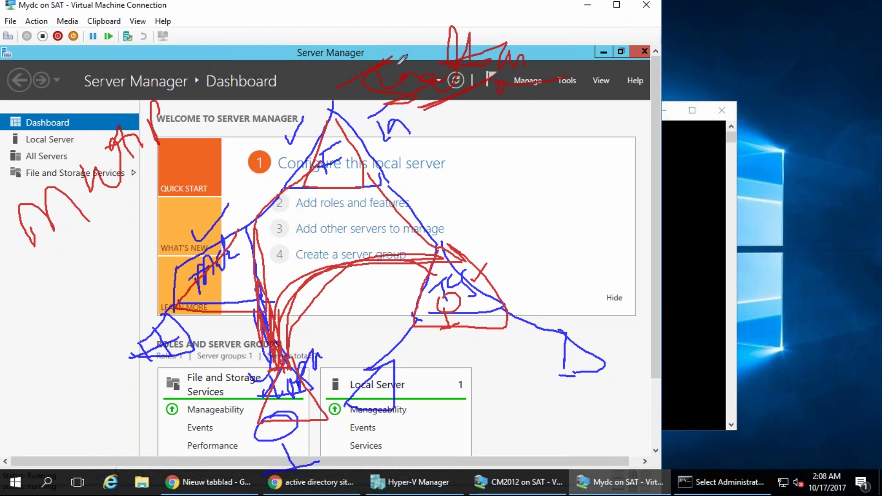
{"action": "mouse_move", "coordinate": [311, 91]}
{"action": "left_mouse_down"}
{"action": "mouse_move", "coordinate": [121, 240]}
{"action": "mouse_move", "coordinate": [111, 406]}
{"action": "mouse_move", "coordinate": [339, 482]}
{"action": "mouse_move", "coordinate": [630, 321]}
{"action": "mouse_move", "coordinate": [406, 98]}
{"action": "left_mouse_up"}
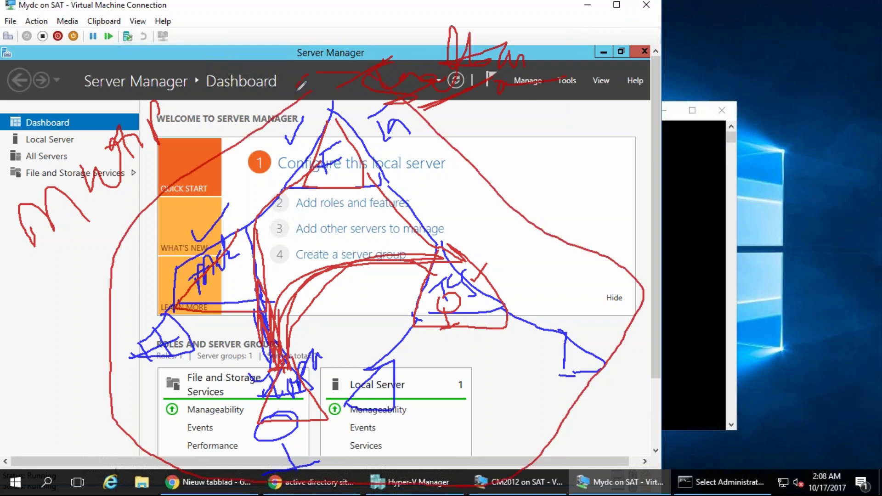
{"action": "mouse_move", "coordinate": [200, 112]}
{"action": "left_mouse_down"}
{"action": "mouse_move", "coordinate": [206, 55]}
{"action": "mouse_move", "coordinate": [222, 108]}
{"action": "mouse_move", "coordinate": [311, 40]}
{"action": "left_mouse_up"}
{"action": "left_click_drag", "start_coordinate": [6, 198], "coordinate": [118, 143]}
{"action": "left_click_drag", "start_coordinate": [129, 321], "coordinate": [149, 297]}
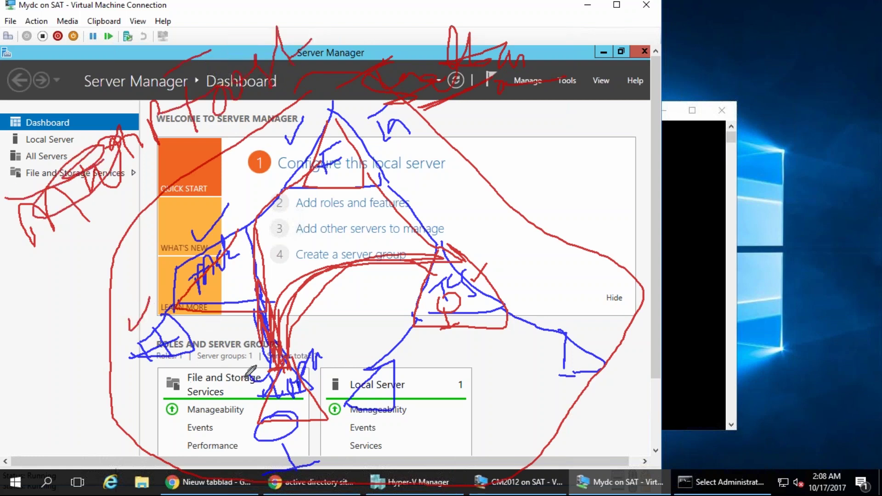
{"action": "left_click_drag", "start_coordinate": [242, 224], "coordinate": [179, 294]}
{"action": "mouse_move", "coordinate": [196, 203]}
{"action": "left_mouse_down"}
{"action": "mouse_move", "coordinate": [280, 219]}
{"action": "mouse_move", "coordinate": [252, 371]}
{"action": "mouse_move", "coordinate": [129, 277]}
{"action": "mouse_move", "coordinate": [183, 206]}
{"action": "left_mouse_up"}
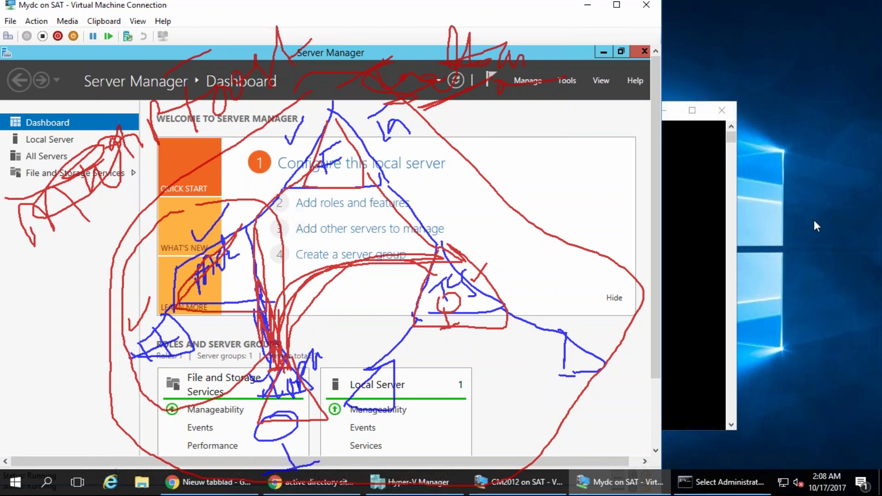
Open the Network and Sharing Center in the Mydc virtual machine
{"action": "left_click", "coordinate": [655, 428]}
{"action": "right_click", "coordinate": [584, 442]}
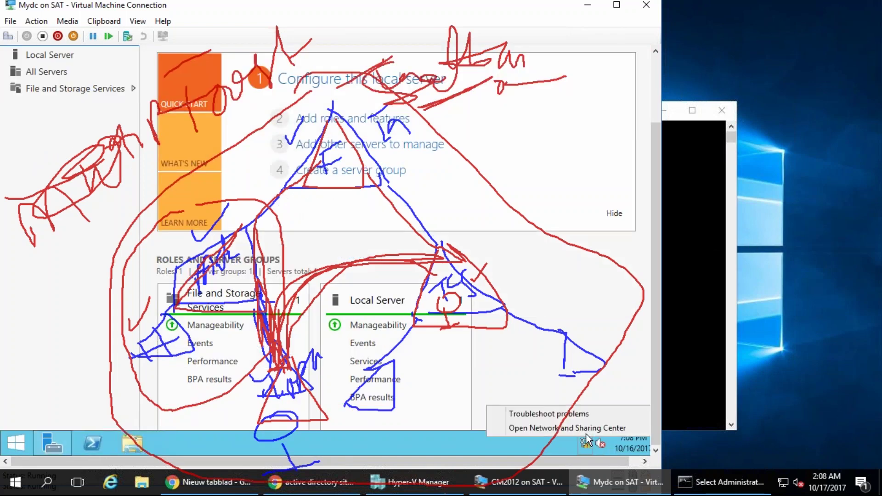
{"action": "left_click", "coordinate": [561, 409]}
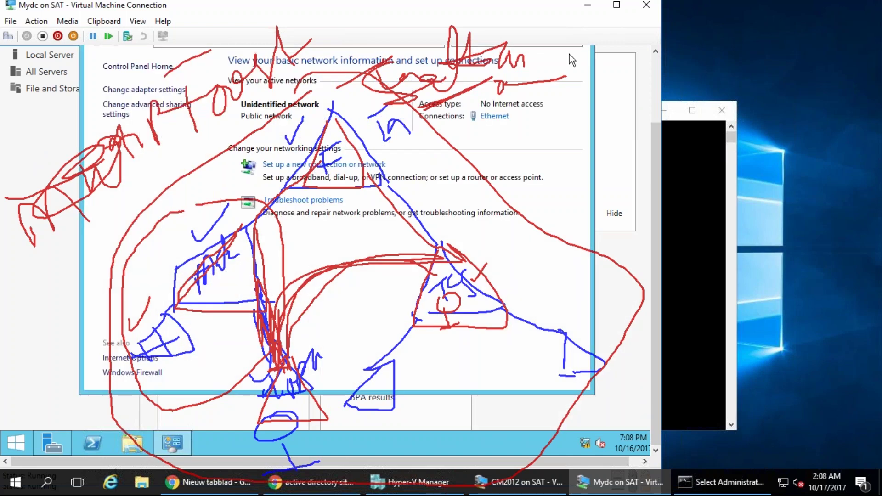
{"action": "left_click", "coordinate": [657, 82]}
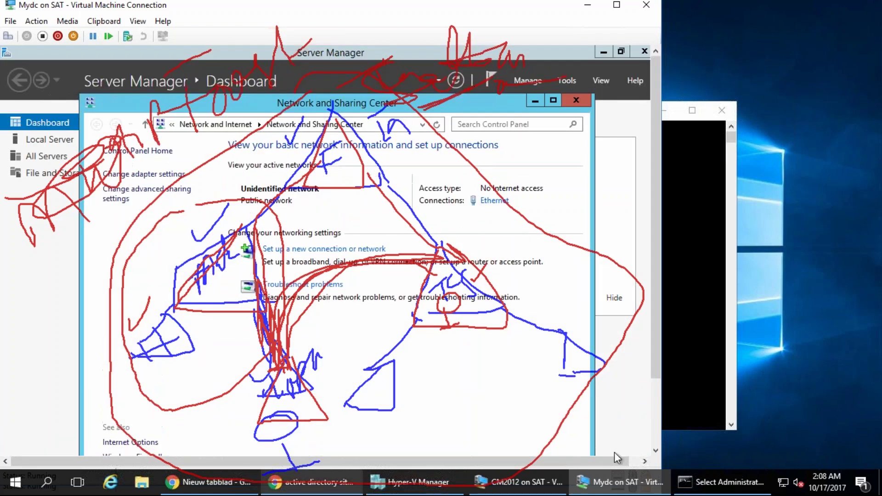
Check the host machine's IP configuration by running ipconfig in its command prompt, then minimize the prompt
{"action": "left_click", "coordinate": [715, 482]}
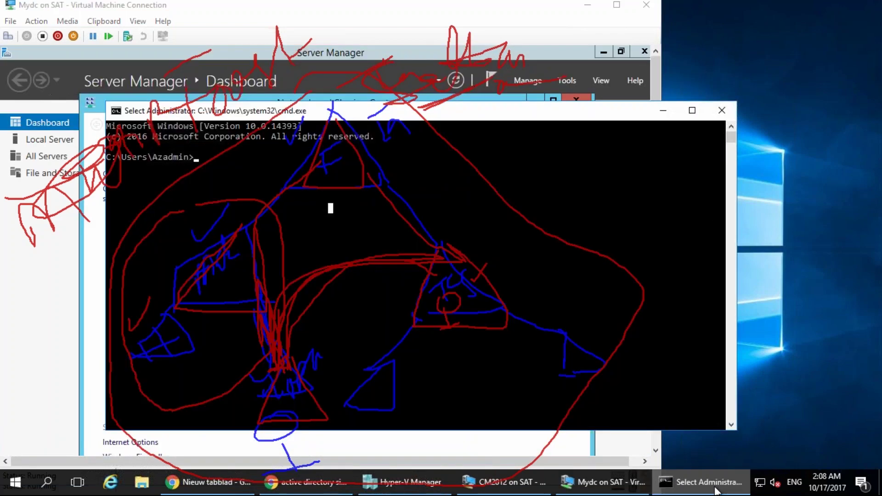
{"action": "type", "text": "ipconf"}
{"action": "type", "text": "ig"}
{"action": "key", "text": "Return"}
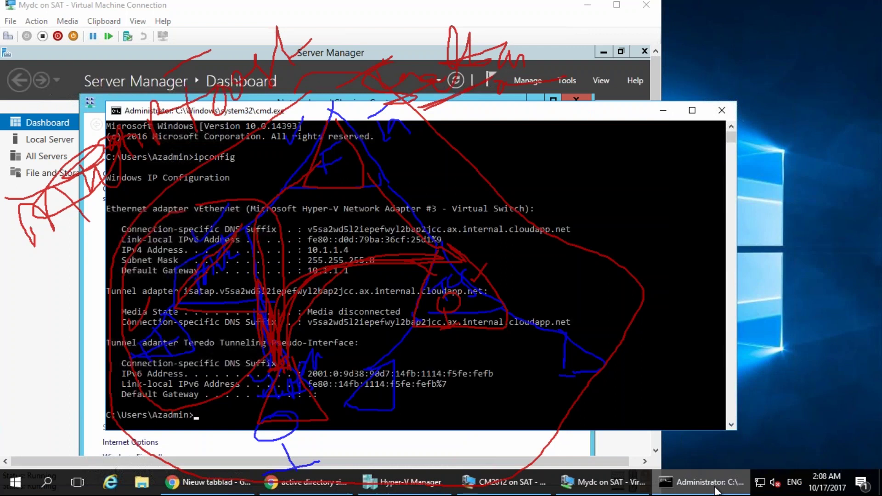
{"action": "left_click", "coordinate": [660, 110]}
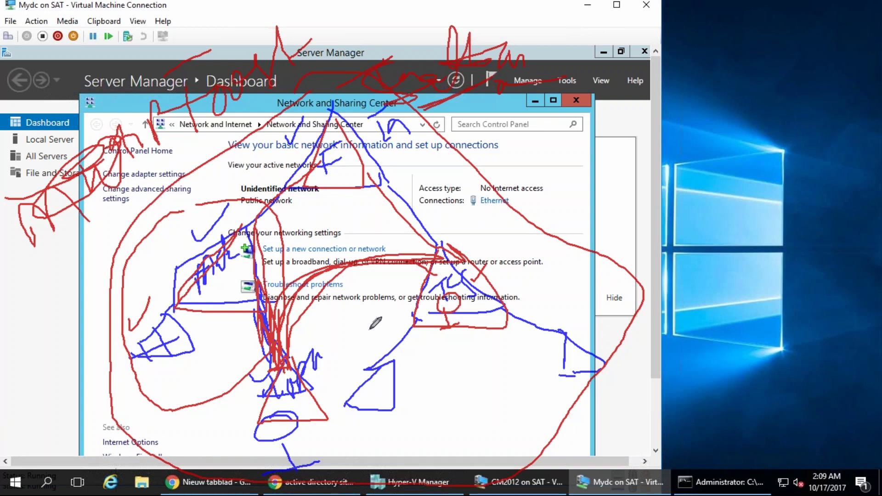
{"action": "mouse_move", "coordinate": [440, 257]}
{"action": "left_mouse_down"}
{"action": "mouse_move", "coordinate": [405, 327]}
{"action": "mouse_move", "coordinate": [491, 322]}
{"action": "left_mouse_up"}
{"action": "left_click_drag", "start_coordinate": [482, 261], "coordinate": [513, 329]}
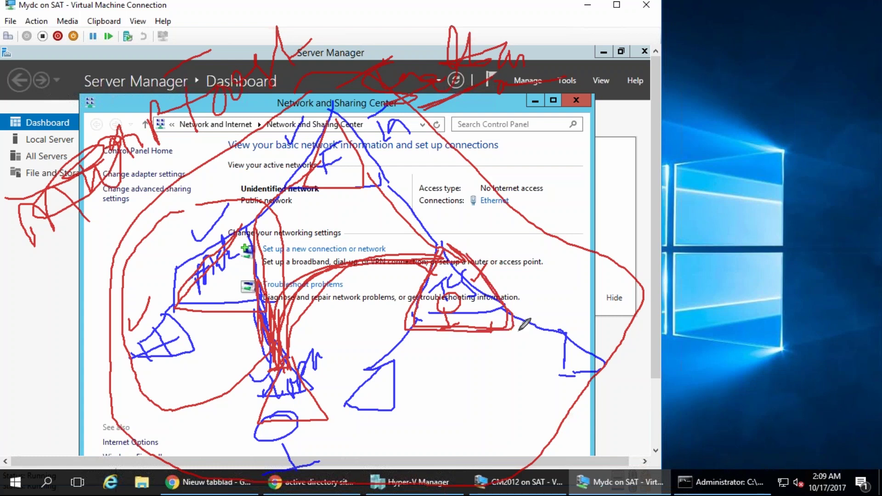
{"action": "left_click", "coordinate": [814, 235]}
{"action": "mouse_move", "coordinate": [352, 108]}
{"action": "left_mouse_down"}
{"action": "mouse_move", "coordinate": [287, 244]}
{"action": "mouse_move", "coordinate": [191, 404]}
{"action": "mouse_move", "coordinate": [425, 392]}
{"action": "left_mouse_up"}
{"action": "mouse_move", "coordinate": [351, 100]}
{"action": "left_mouse_down"}
{"action": "mouse_move", "coordinate": [455, 378]}
{"action": "mouse_move", "coordinate": [454, 396]}
{"action": "mouse_move", "coordinate": [411, 398]}
{"action": "left_mouse_up"}
{"action": "mouse_move", "coordinate": [239, 352]}
{"action": "left_mouse_down"}
{"action": "mouse_move", "coordinate": [248, 381]}
{"action": "mouse_move", "coordinate": [245, 356]}
{"action": "left_mouse_up"}
{"action": "mouse_move", "coordinate": [339, 345]}
{"action": "left_mouse_down"}
{"action": "mouse_move", "coordinate": [334, 382]}
{"action": "mouse_move", "coordinate": [341, 336]}
{"action": "left_mouse_up"}
{"action": "mouse_move", "coordinate": [398, 335]}
{"action": "left_mouse_down"}
{"action": "mouse_move", "coordinate": [396, 381]}
{"action": "mouse_move", "coordinate": [418, 342]}
{"action": "mouse_move", "coordinate": [405, 325]}
{"action": "left_mouse_up"}
{"action": "left_click_drag", "start_coordinate": [340, 229], "coordinate": [341, 235]}
{"action": "left_click_drag", "start_coordinate": [342, 146], "coordinate": [344, 147]}
{"action": "left_click_drag", "start_coordinate": [349, 62], "coordinate": [348, 62]}
{"action": "mouse_move", "coordinate": [590, 56]}
{"action": "left_mouse_down"}
{"action": "mouse_move", "coordinate": [615, 83]}
{"action": "mouse_move", "coordinate": [559, 385]}
{"action": "mouse_move", "coordinate": [617, 129]}
{"action": "left_mouse_up"}
{"action": "mouse_move", "coordinate": [592, 344]}
{"action": "left_mouse_down"}
{"action": "mouse_move", "coordinate": [606, 363]}
{"action": "mouse_move", "coordinate": [593, 345]}
{"action": "mouse_move", "coordinate": [633, 345]}
{"action": "left_mouse_up"}
{"action": "mouse_move", "coordinate": [666, 308]}
{"action": "left_mouse_down"}
{"action": "mouse_move", "coordinate": [676, 342]}
{"action": "mouse_move", "coordinate": [666, 312]}
{"action": "left_mouse_up"}
{"action": "mouse_move", "coordinate": [611, 284]}
{"action": "left_mouse_down"}
{"action": "mouse_move", "coordinate": [607, 308]}
{"action": "mouse_move", "coordinate": [632, 261]}
{"action": "left_mouse_up"}
{"action": "left_click_drag", "start_coordinate": [617, 207], "coordinate": [626, 202]}
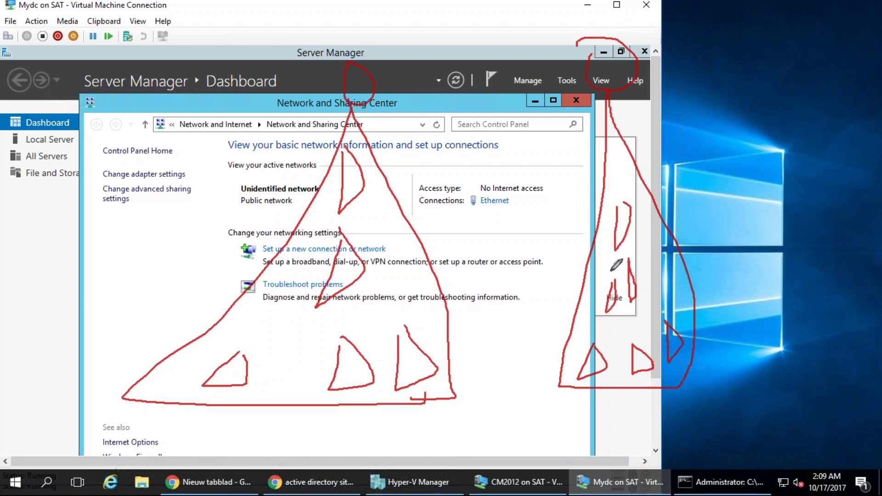
{"action": "left_click_drag", "start_coordinate": [299, 92], "coordinate": [324, 124]}
{"action": "mouse_move", "coordinate": [310, 68]}
{"action": "left_mouse_down"}
{"action": "mouse_move", "coordinate": [311, 99]}
{"action": "mouse_move", "coordinate": [344, 82]}
{"action": "left_mouse_up"}
{"action": "left_click_drag", "start_coordinate": [579, 1], "coordinate": [579, 8]}
{"action": "mouse_move", "coordinate": [580, 43]}
{"action": "left_mouse_down"}
{"action": "mouse_move", "coordinate": [579, 6]}
{"action": "mouse_move", "coordinate": [609, 5]}
{"action": "left_mouse_up"}
{"action": "left_click_drag", "start_coordinate": [578, 34], "coordinate": [633, 31]}
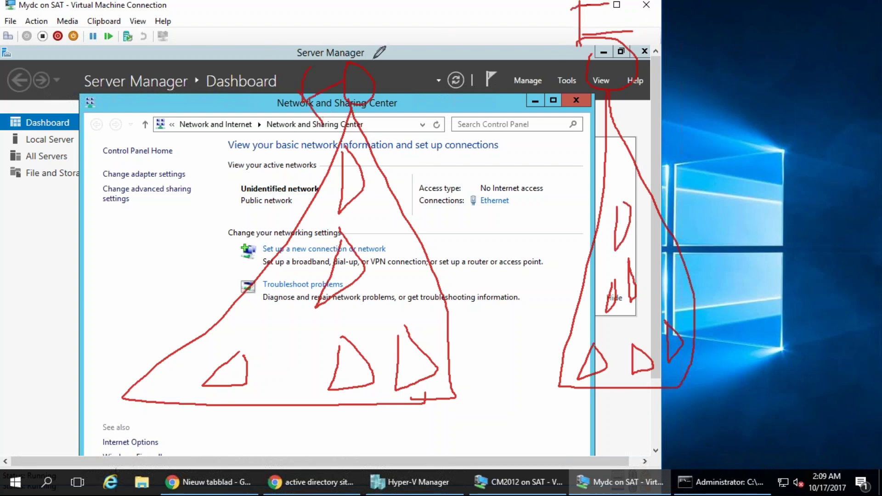
{"action": "mouse_move", "coordinate": [375, 85]}
{"action": "left_mouse_down"}
{"action": "mouse_move", "coordinate": [584, 81]}
{"action": "mouse_move", "coordinate": [538, 58]}
{"action": "mouse_move", "coordinate": [381, 69]}
{"action": "left_mouse_up"}
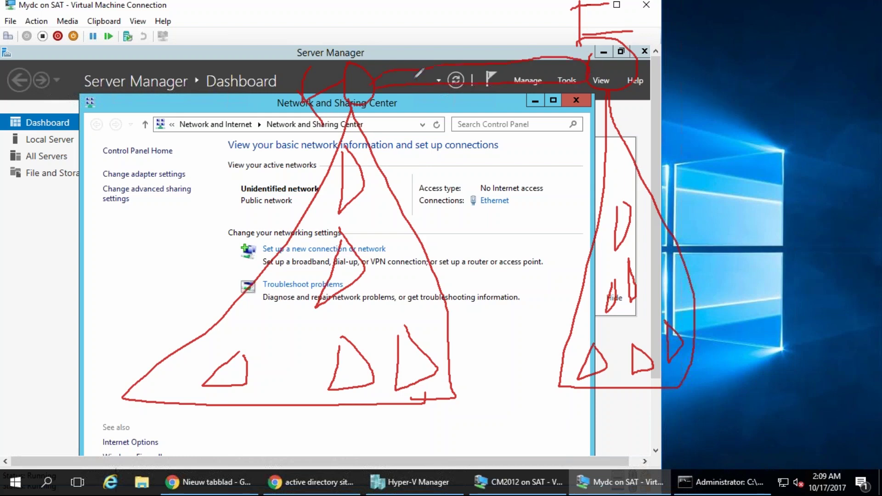
{"action": "mouse_move", "coordinate": [414, 41]}
{"action": "left_mouse_down"}
{"action": "mouse_move", "coordinate": [427, 68]}
{"action": "mouse_move", "coordinate": [438, 27]}
{"action": "left_mouse_up"}
{"action": "left_click_drag", "start_coordinate": [402, 67], "coordinate": [463, 35]}
{"action": "mouse_move", "coordinate": [467, 28]}
{"action": "left_mouse_down"}
{"action": "mouse_move", "coordinate": [479, 57]}
{"action": "mouse_move", "coordinate": [478, 9]}
{"action": "left_mouse_up"}
{"action": "left_click_drag", "start_coordinate": [467, 35], "coordinate": [497, 31]}
{"action": "mouse_move", "coordinate": [422, 177]}
{"action": "left_mouse_down"}
{"action": "mouse_move", "coordinate": [467, 147]}
{"action": "mouse_move", "coordinate": [455, 178]}
{"action": "mouse_move", "coordinate": [477, 159]}
{"action": "left_mouse_up"}
{"action": "mouse_move", "coordinate": [486, 141]}
{"action": "left_mouse_down"}
{"action": "mouse_move", "coordinate": [506, 154]}
{"action": "mouse_move", "coordinate": [513, 148]}
{"action": "mouse_move", "coordinate": [523, 161]}
{"action": "left_mouse_up"}
{"action": "left_click_drag", "start_coordinate": [531, 153], "coordinate": [548, 151]}
{"action": "left_click_drag", "start_coordinate": [526, 146], "coordinate": [555, 133]}
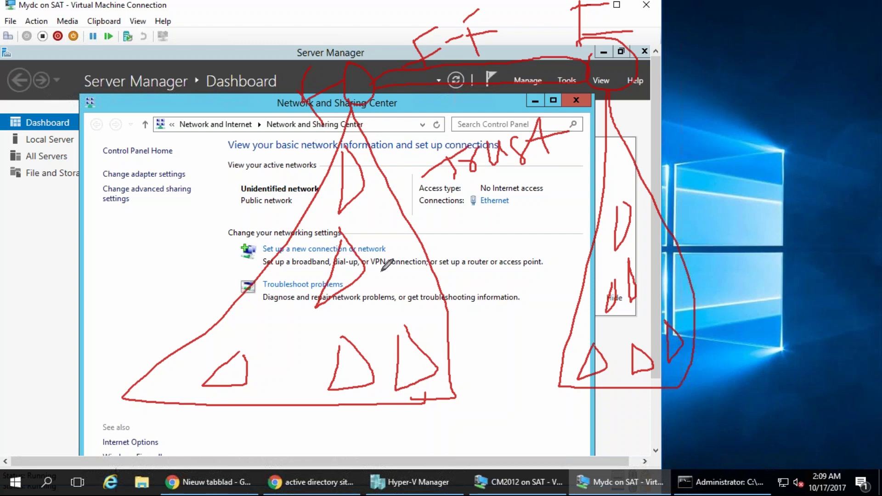
{"action": "mouse_move", "coordinate": [329, 370]}
{"action": "left_mouse_down"}
{"action": "mouse_move", "coordinate": [316, 399]}
{"action": "mouse_move", "coordinate": [620, 404]}
{"action": "left_mouse_up"}
{"action": "mouse_move", "coordinate": [611, 283]}
{"action": "left_mouse_down"}
{"action": "mouse_move", "coordinate": [616, 294]}
{"action": "mouse_move", "coordinate": [613, 286]}
{"action": "mouse_move", "coordinate": [350, 250]}
{"action": "left_mouse_up"}
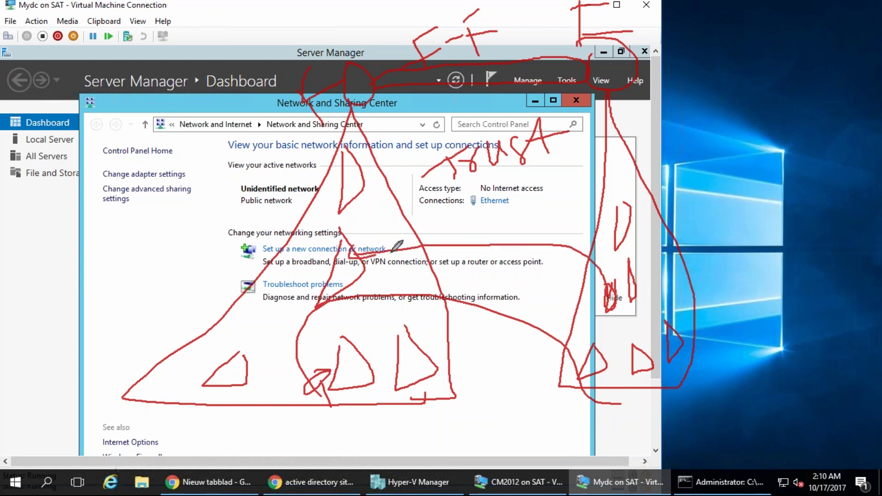
{"action": "mouse_move", "coordinate": [224, 369]}
{"action": "left_mouse_down"}
{"action": "mouse_move", "coordinate": [232, 358]}
{"action": "mouse_move", "coordinate": [165, 285]}
{"action": "mouse_move", "coordinate": [150, 281]}
{"action": "left_mouse_up"}
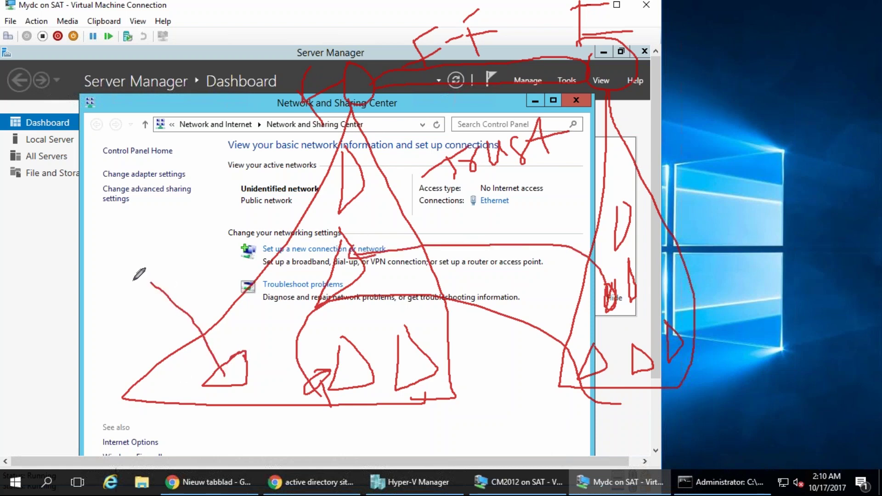
{"action": "mouse_move", "coordinate": [81, 297]}
{"action": "left_mouse_down"}
{"action": "mouse_move", "coordinate": [110, 301]}
{"action": "mouse_move", "coordinate": [118, 269]}
{"action": "left_mouse_up"}
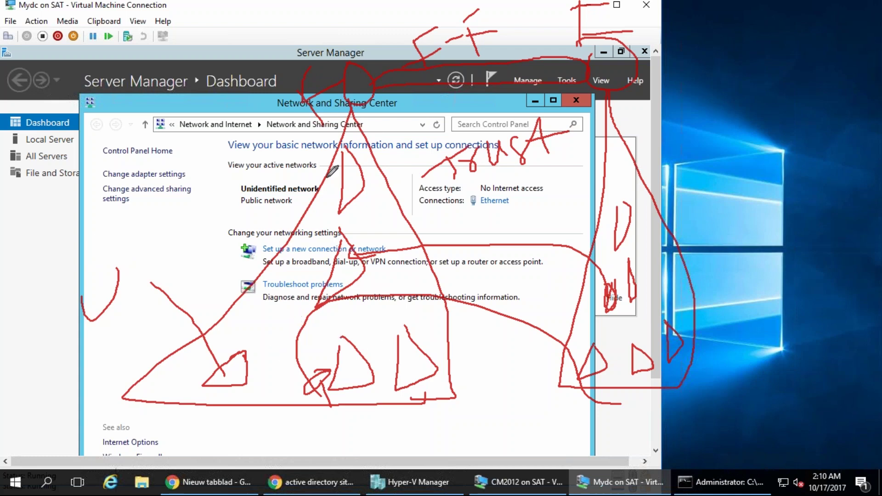
{"action": "left_click_drag", "start_coordinate": [190, 102], "coordinate": [318, 100]}
{"action": "left_click_drag", "start_coordinate": [363, 261], "coordinate": [189, 122]}
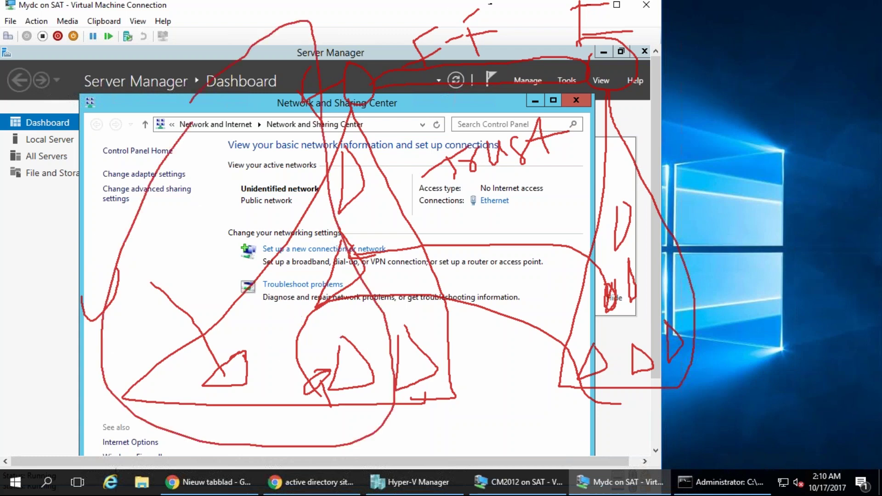
{"action": "mouse_move", "coordinate": [567, 3]}
{"action": "left_mouse_down"}
{"action": "mouse_move", "coordinate": [631, 71]}
{"action": "mouse_move", "coordinate": [585, 27]}
{"action": "left_mouse_up"}
{"action": "left_click_drag", "start_coordinate": [419, 1], "coordinate": [407, 0]}
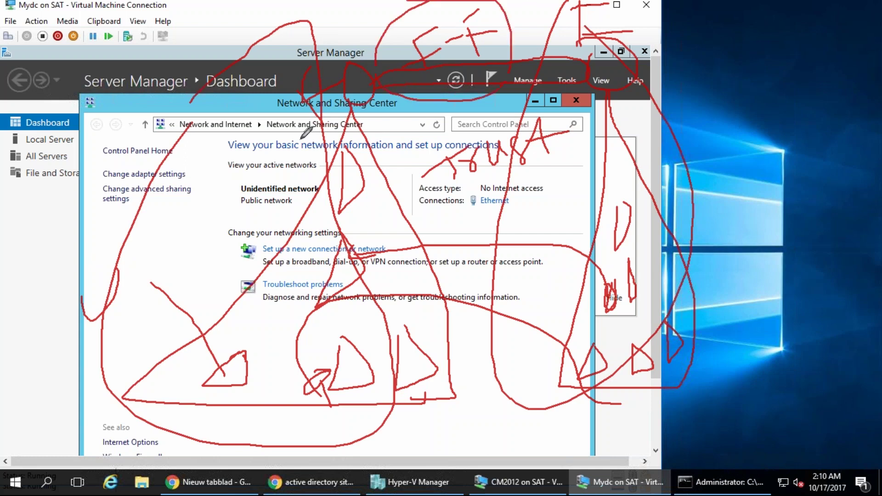
{"action": "key", "text": "Escape"}
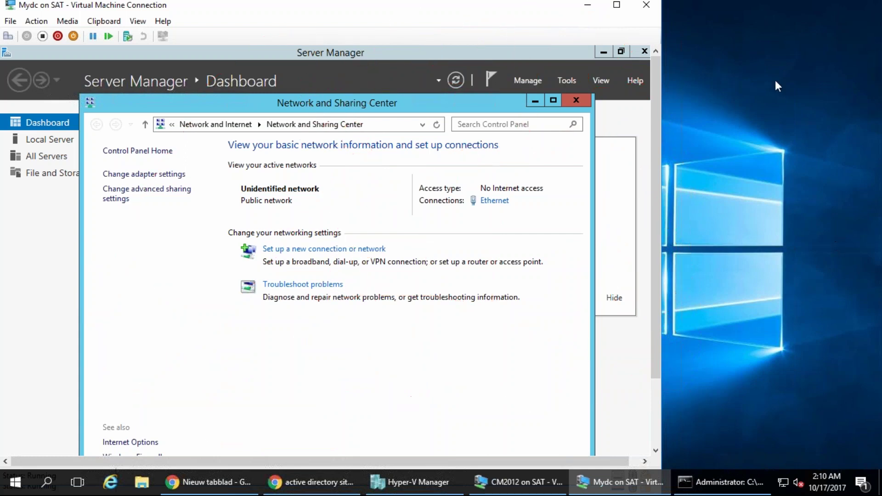
Open the IPv4 properties of Mydc's Ethernet connection and choose to use a manually specified IP address
{"action": "left_click", "coordinate": [657, 425]}
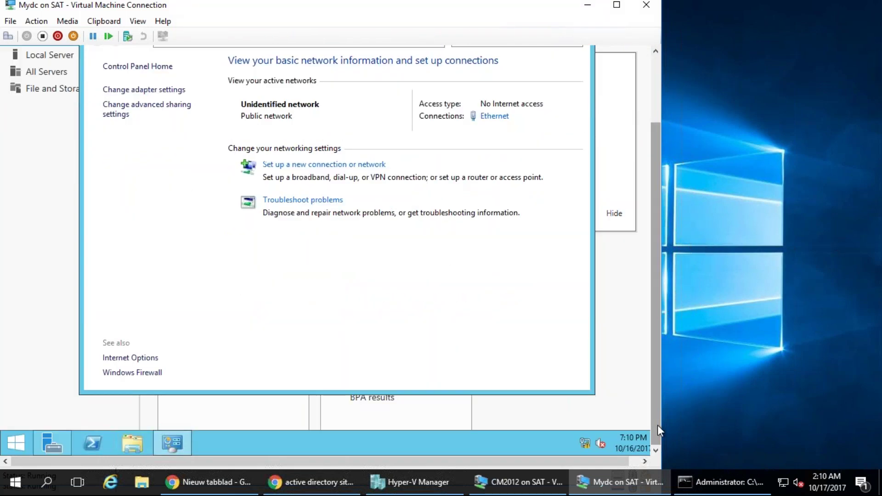
{"action": "left_click", "coordinate": [496, 116]}
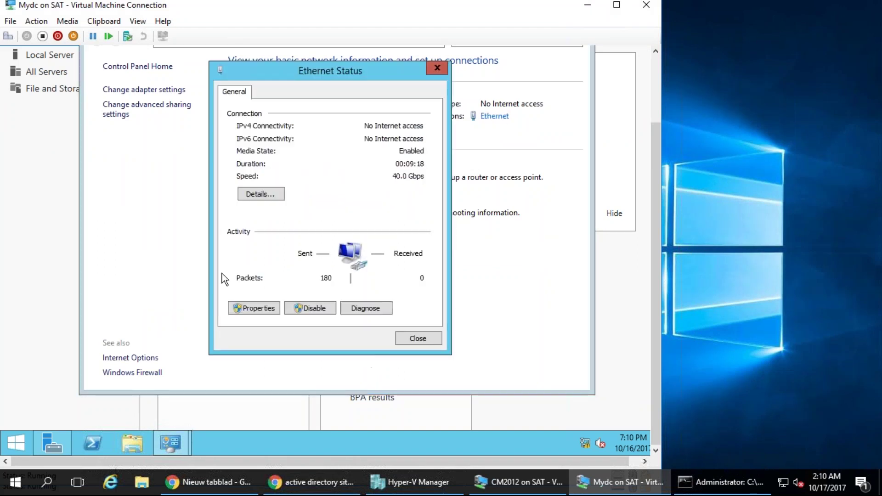
{"action": "left_click", "coordinate": [250, 309]}
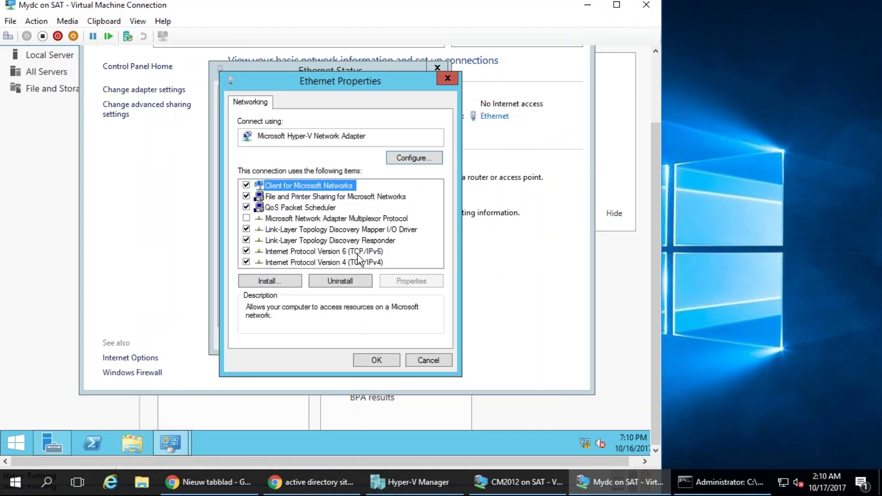
{"action": "double_click", "coordinate": [358, 263]}
{"action": "left_click", "coordinate": [349, 225]}
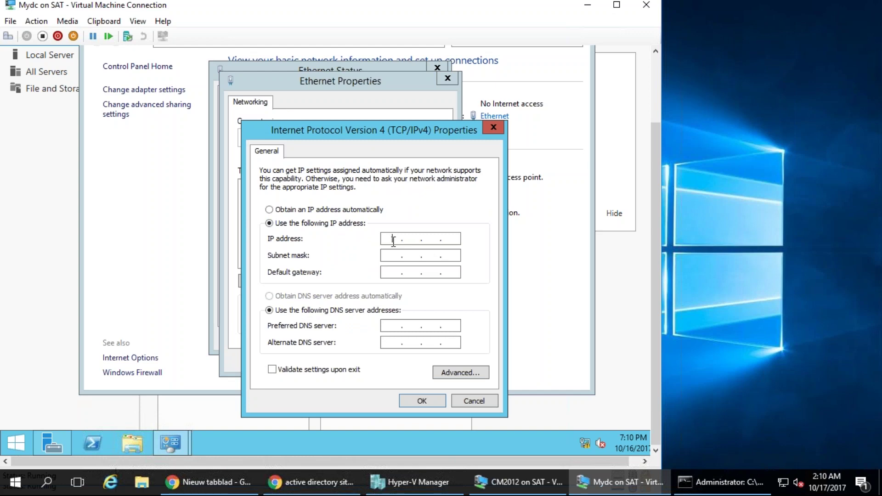
Consult the host's ipconfig output and set Mydc's IPv4 address to 10.1.1.110
{"action": "left_click", "coordinate": [715, 490]}
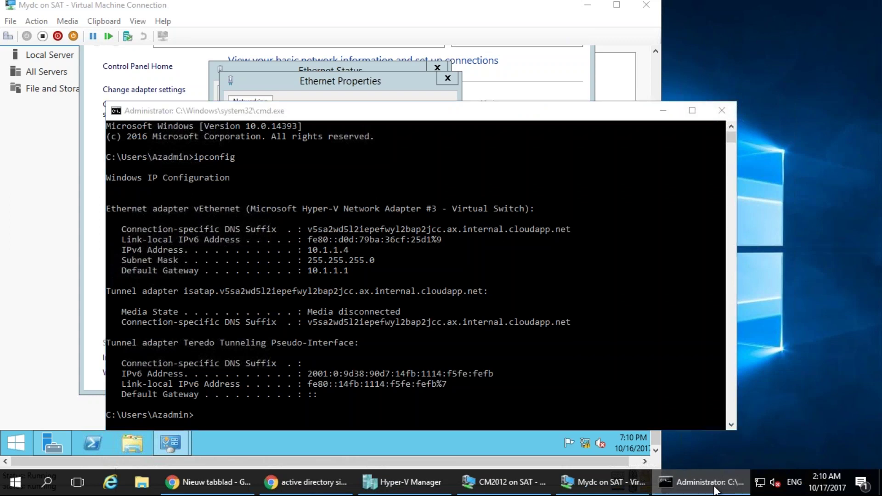
{"action": "left_click", "coordinate": [714, 488]}
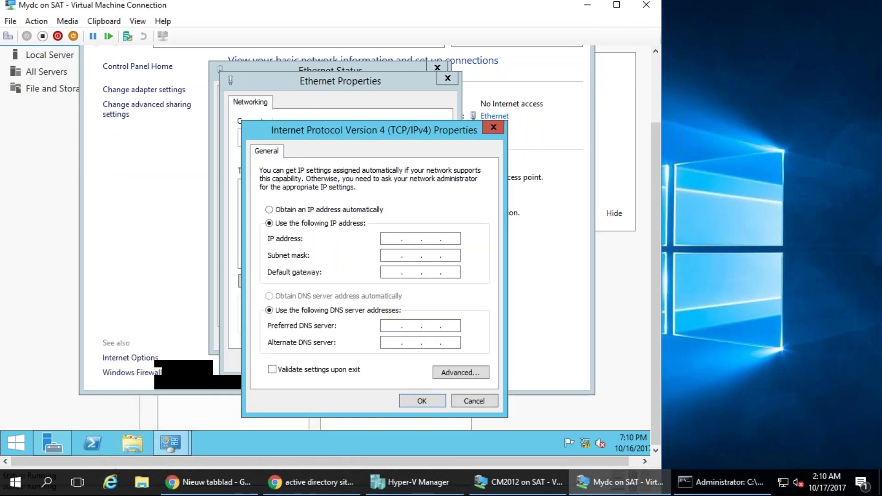
{"action": "left_click", "coordinate": [395, 239]}
{"action": "type", "text": "10."}
{"action": "key", "text": "alt+Tab"}
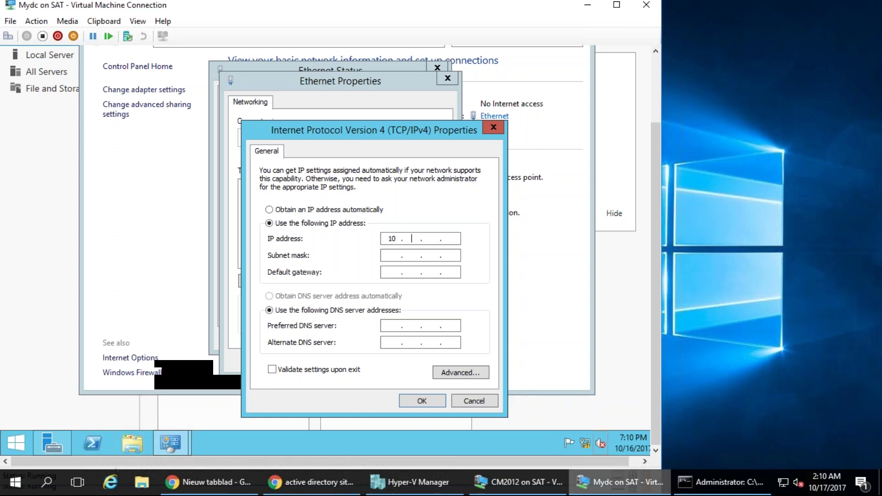
{"action": "key", "text": "alt+Tab"}
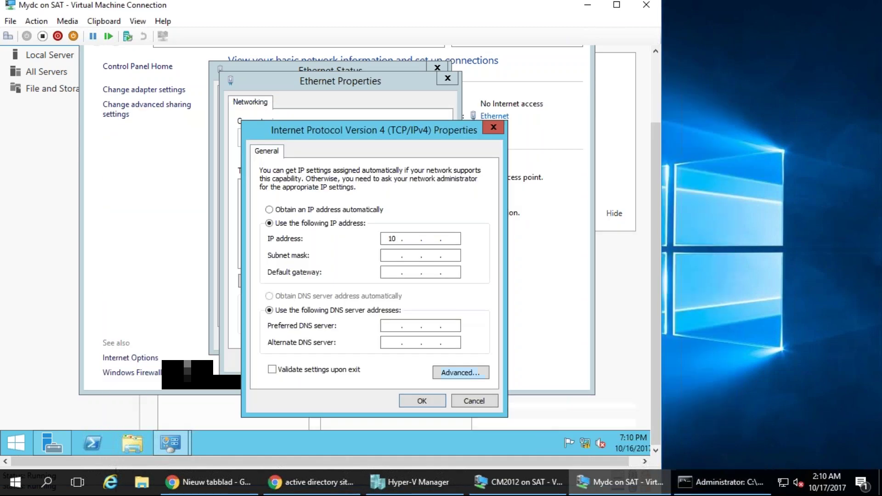
{"action": "type", "text": "1.1.110"}
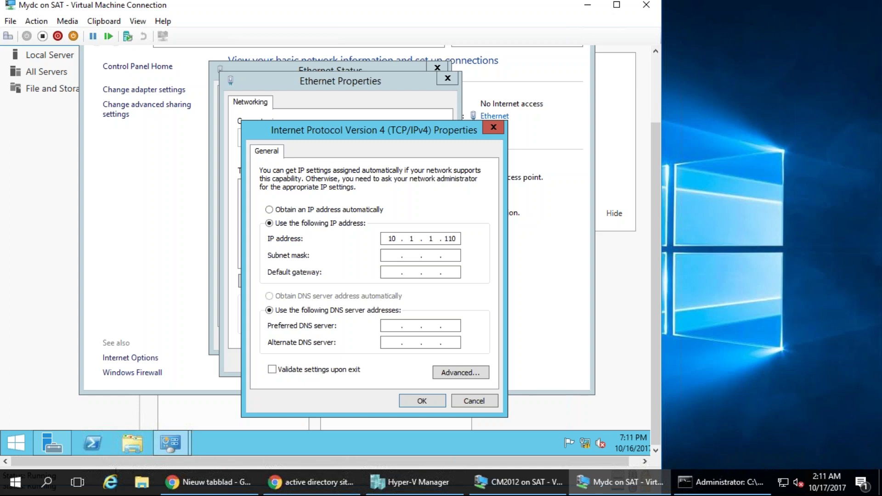
Change the final part of Mydc's IPv4 address so that the address is 10.1.1.100
{"action": "key", "text": "BackSpace"}
{"action": "key", "text": "BackSpace"}
{"action": "key", "text": "BackSpace"}
{"action": "type", "text": "100"}
{"action": "key", "text": "Tab"}
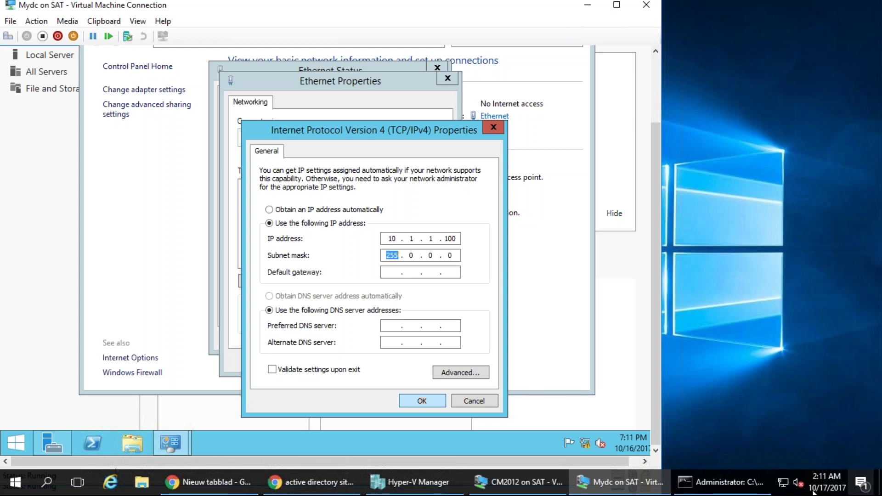
Consult the host's ipconfig output and set Mydc's subnet mask to 255.255.255.0 and default gateway to 10.1.1.4
{"action": "left_click", "coordinate": [719, 483]}
{"action": "left_click", "coordinate": [719, 486]}
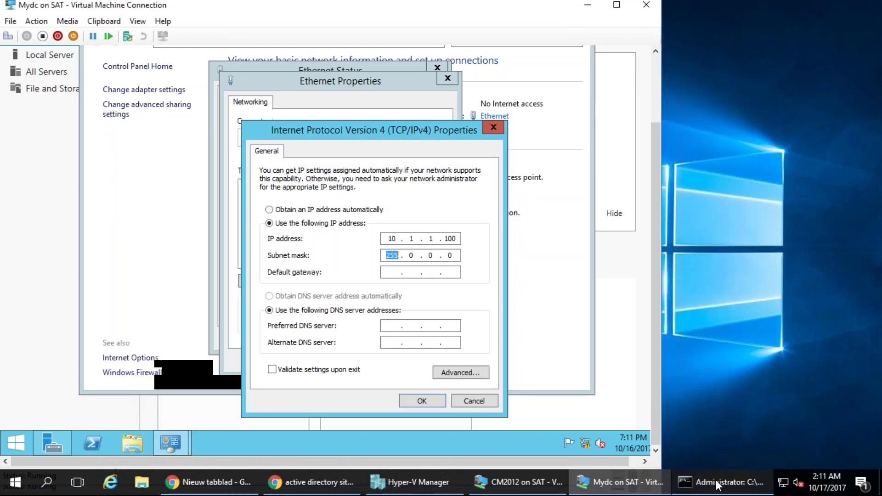
{"action": "type", "text": "255 . 255 . 255"}
{"action": "key", "text": "Tab"}
{"action": "type", "text": "10 . 1 . 1 . 4"}
Set Mydc's preferred DNS server to 10.1.1.100 and its alternate DNS server to 10.1.1.4
{"action": "key", "text": "Tab"}
{"action": "key", "text": "Tab"}
{"action": "type", "text": "10 . 1 . 1 "}
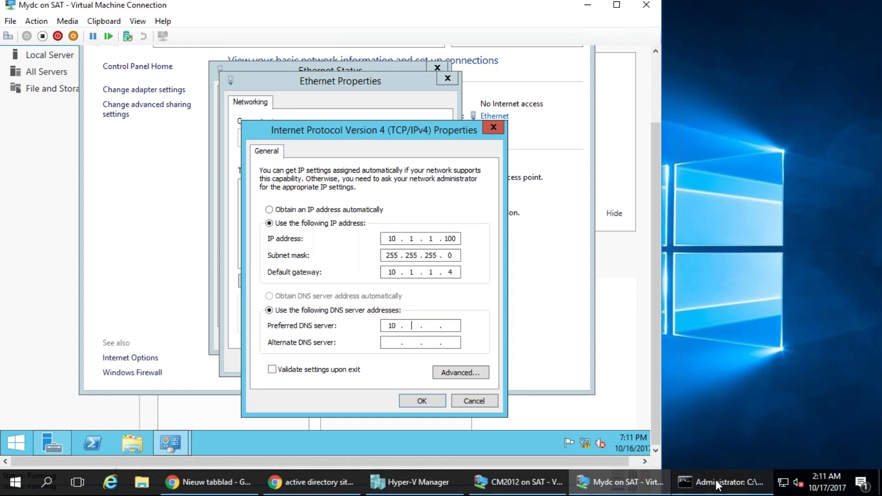
{"action": "type", "text": ". 100"}
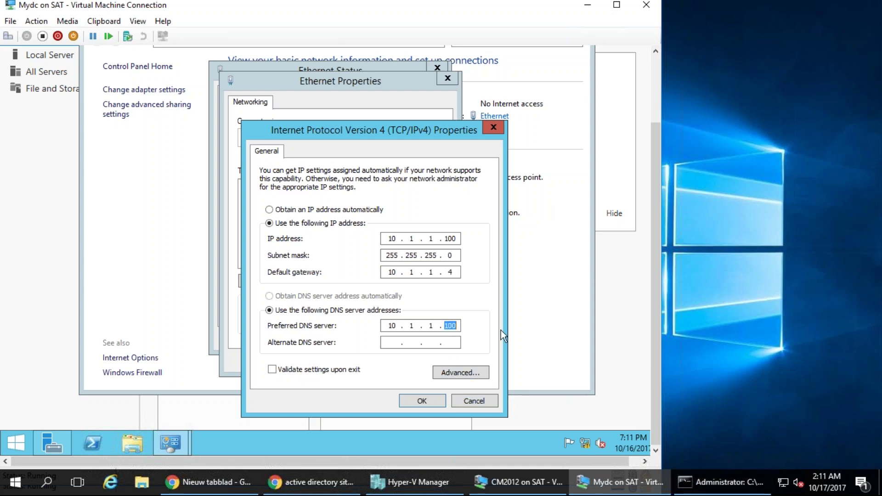
{"action": "left_click", "coordinate": [400, 344]}
{"action": "type", "text": "10 . 1 . 1 . 4"}
Set the connection's DNS suffix to tata.local in the advanced TCP/IP settings
{"action": "left_click", "coordinate": [473, 372]}
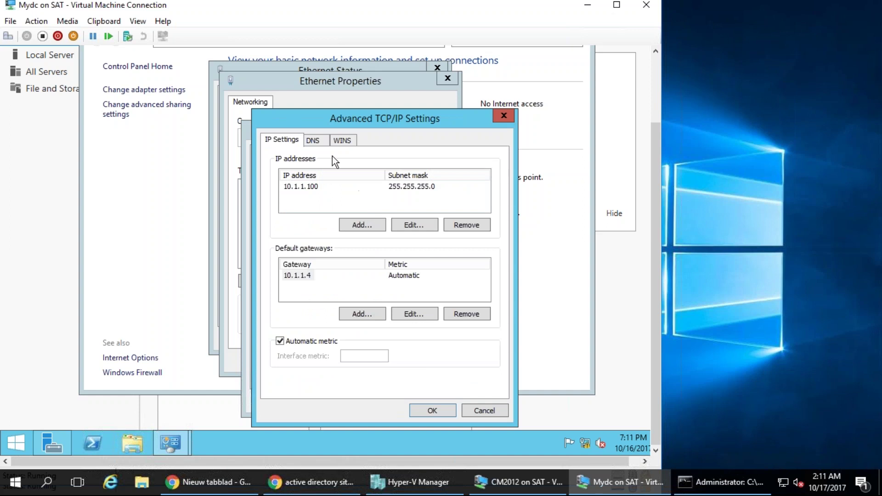
{"action": "left_click", "coordinate": [314, 140]}
{"action": "left_click", "coordinate": [413, 358]}
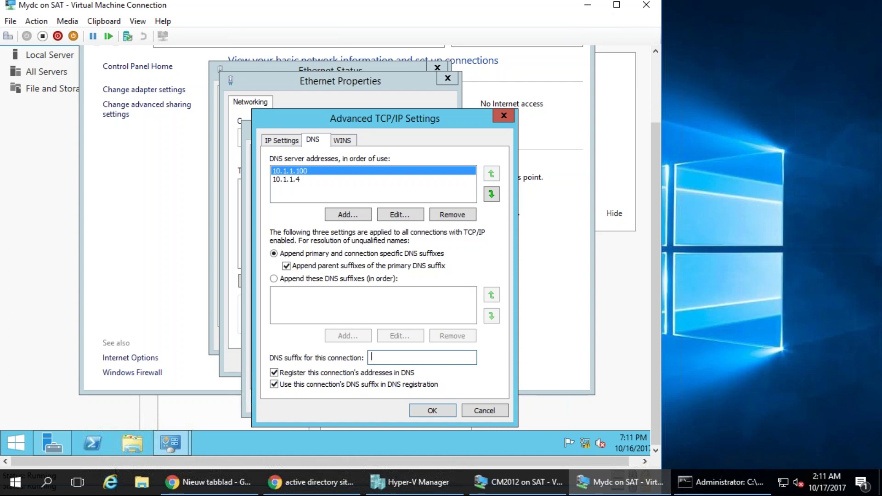
{"action": "type", "text": "tata.local"}
{"action": "left_click", "coordinate": [420, 410]}
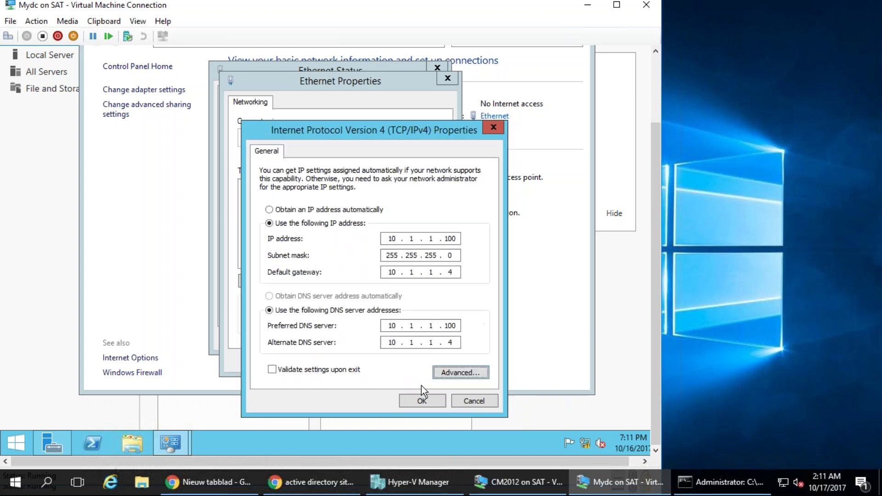
Apply the IPv4 settings and close the Ethernet dialogs and the Network and Sharing Center
{"action": "left_click", "coordinate": [421, 398]}
{"action": "left_click", "coordinate": [379, 359]}
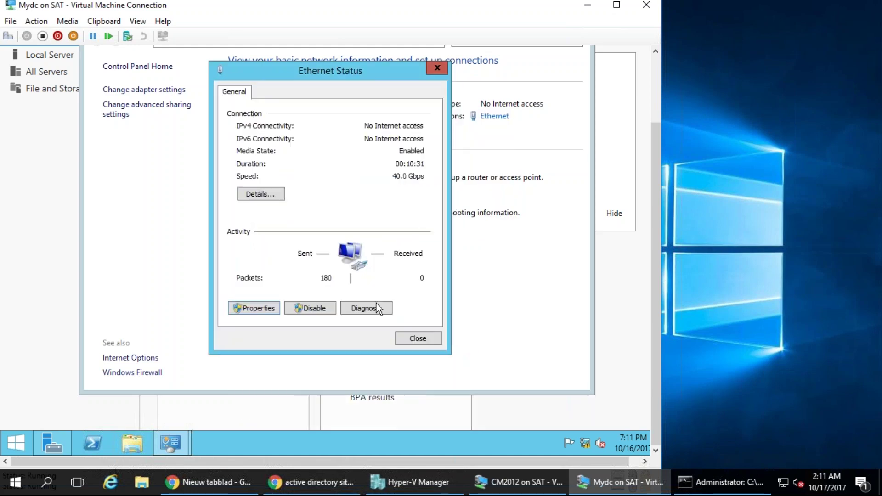
{"action": "left_click", "coordinate": [415, 338]}
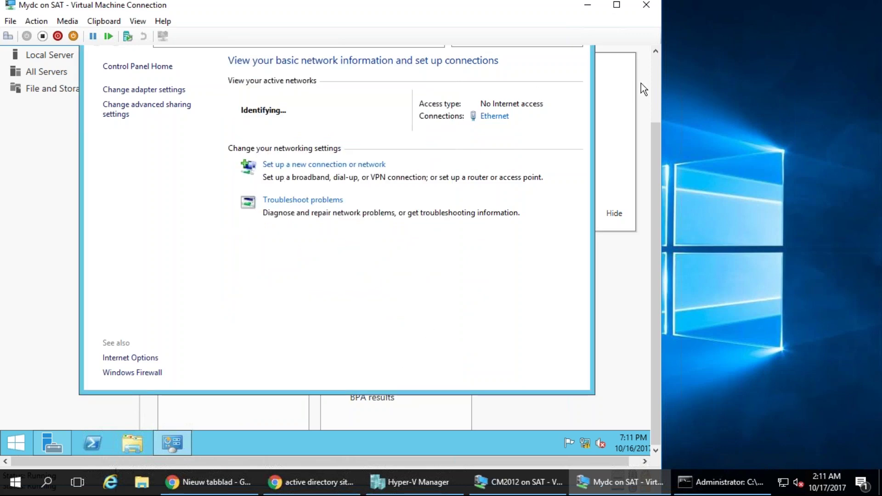
{"action": "left_click", "coordinate": [655, 84]}
{"action": "left_click", "coordinate": [611, 80]}
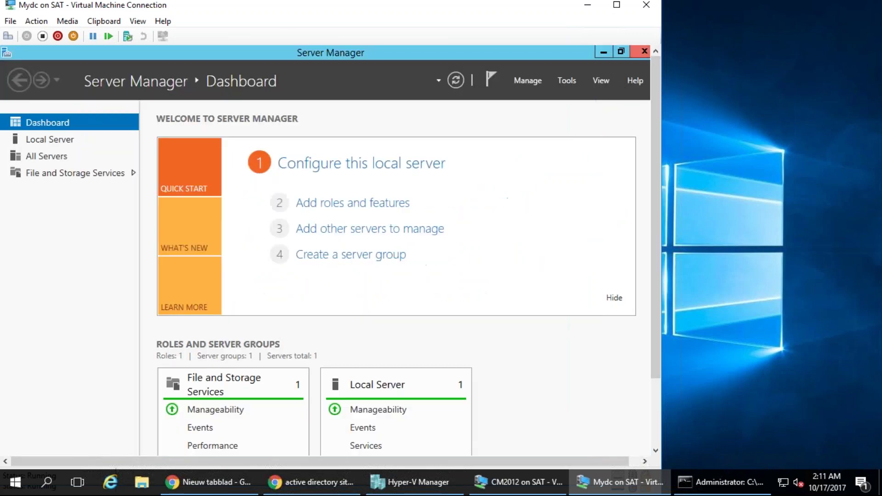
Show the Mydc virtual machine in full screen and close Server Manager
{"action": "left_click", "coordinate": [137, 21]}
{"action": "left_click", "coordinate": [151, 36]}
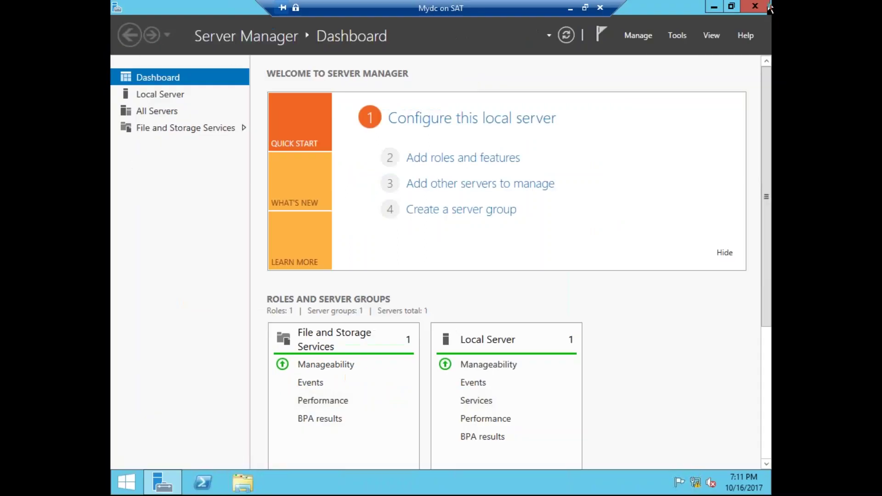
{"action": "left_click", "coordinate": [754, 6]}
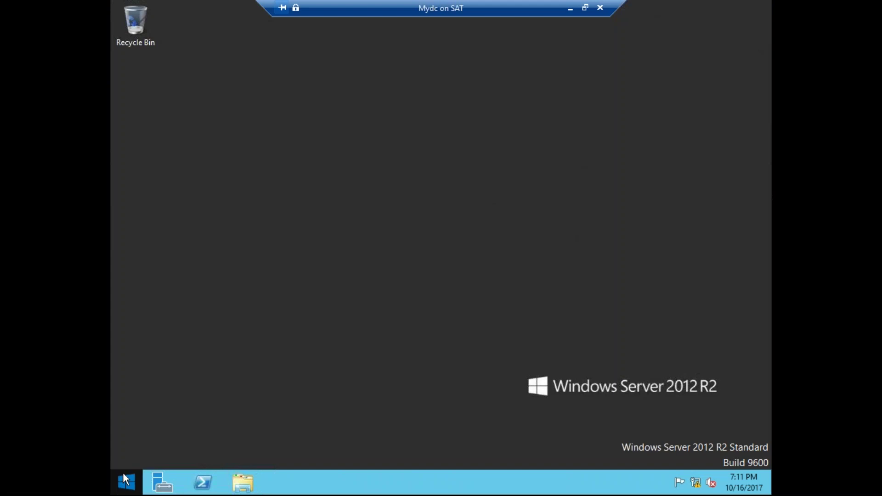
Open a command prompt in Mydc and run ipconfig to check the new IP configuration
{"action": "key", "text": "super+r"}
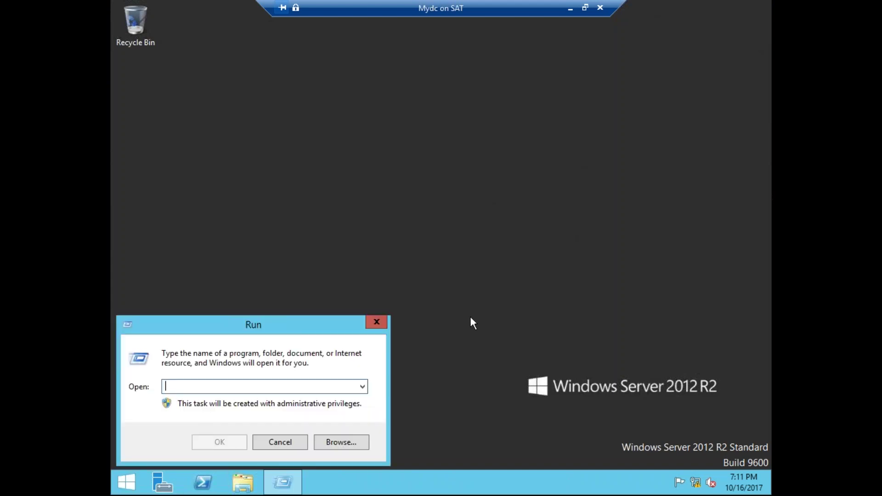
{"action": "type", "text": "cmd"}
{"action": "key", "text": "Return"}
{"action": "type", "text": "ipconfig"}
{"action": "key", "text": "Return"}
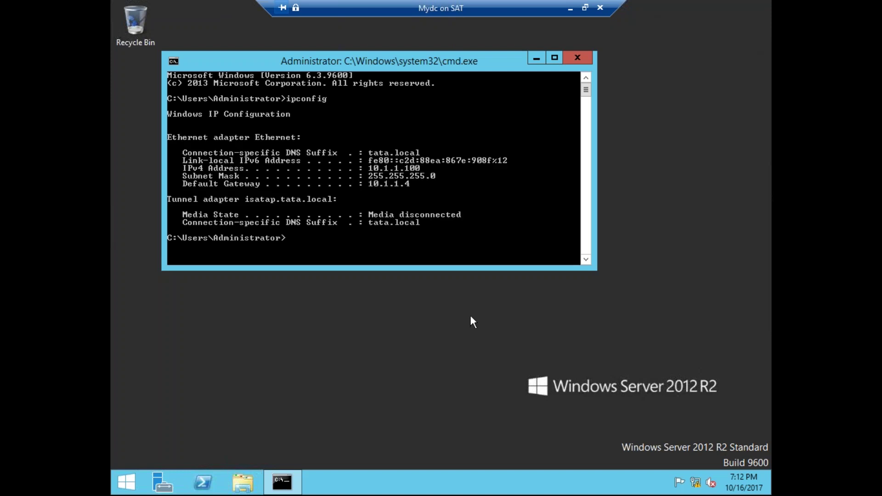
{"action": "left_click", "coordinate": [402, 344]}
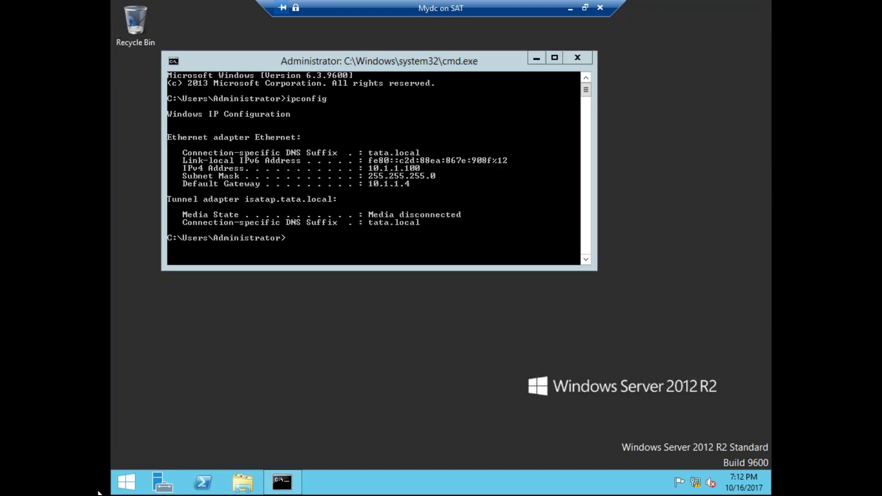
Reopen Server Manager and try to start the domain controller promotion by running dcpromo
{"action": "left_click", "coordinate": [162, 482]}
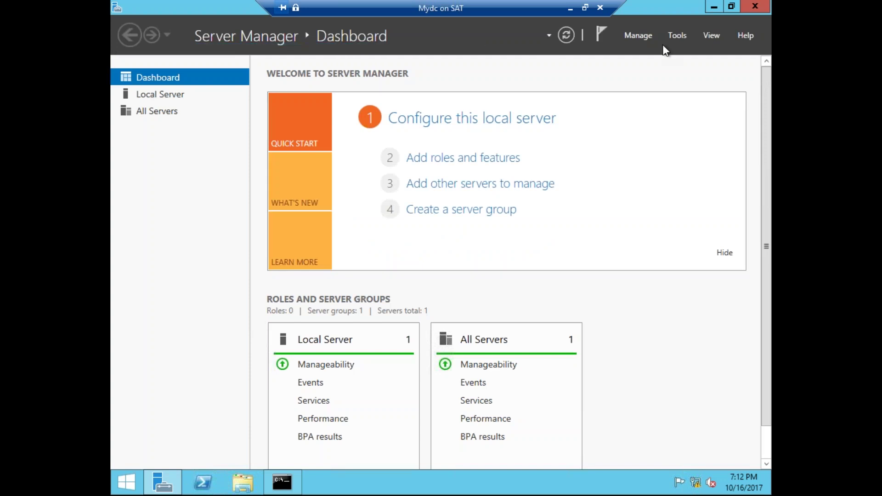
{"action": "right_click", "coordinate": [127, 481]}
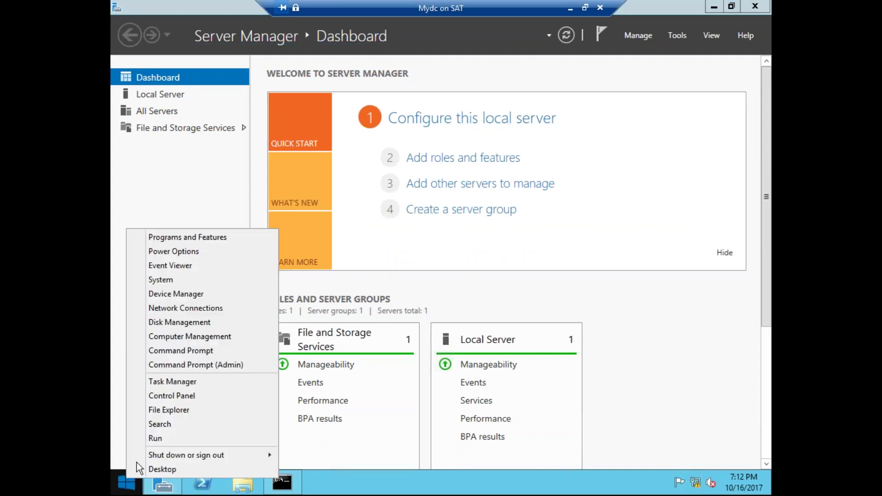
{"action": "left_click", "coordinate": [157, 438]}
{"action": "type", "text": "dcpromo"}
{"action": "key", "text": "Return"}
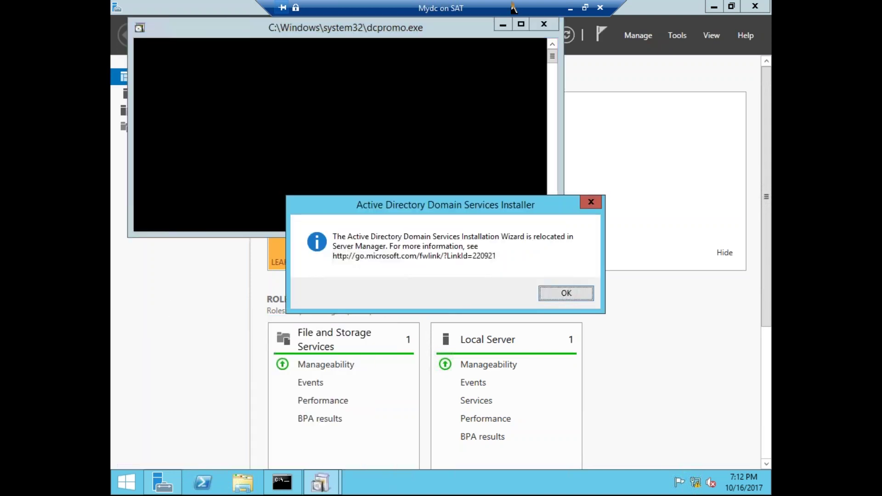
{"action": "key", "text": "ctrl+2"}
{"action": "mouse_move", "coordinate": [473, 196]}
{"action": "left_mouse_down"}
{"action": "mouse_move", "coordinate": [311, 241]}
{"action": "mouse_move", "coordinate": [568, 277]}
{"action": "mouse_move", "coordinate": [421, 188]}
{"action": "left_mouse_up"}
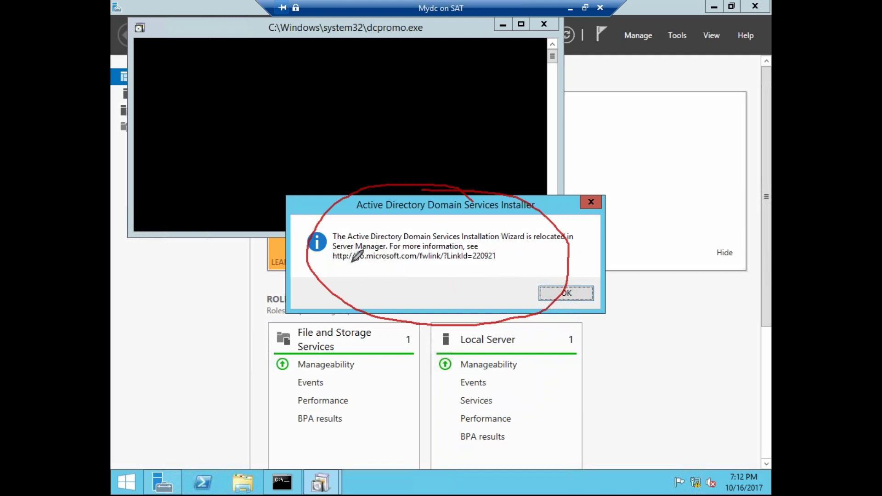
{"action": "mouse_move", "coordinate": [366, 287]}
{"action": "left_mouse_down"}
{"action": "mouse_move", "coordinate": [432, 284]}
{"action": "mouse_move", "coordinate": [424, 320]}
{"action": "left_mouse_up"}
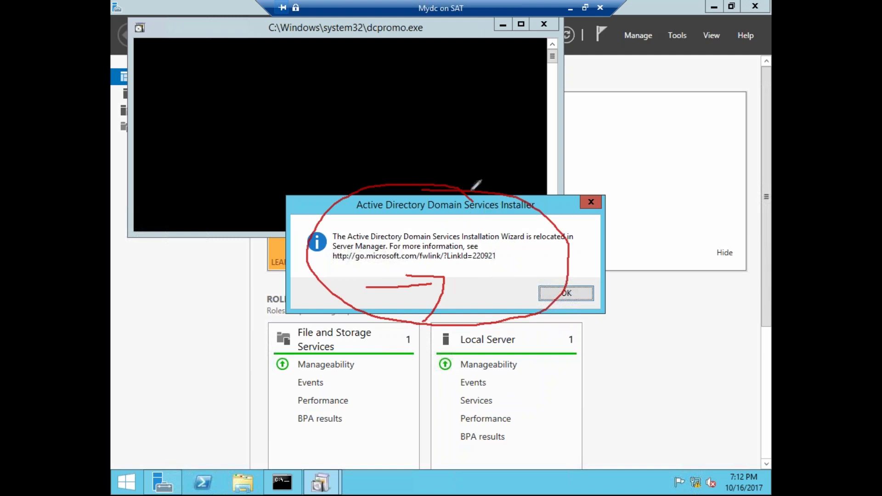
{"action": "mouse_move", "coordinate": [415, 19]}
{"action": "left_mouse_down"}
{"action": "mouse_move", "coordinate": [388, 58]}
{"action": "mouse_move", "coordinate": [421, 21]}
{"action": "left_mouse_up"}
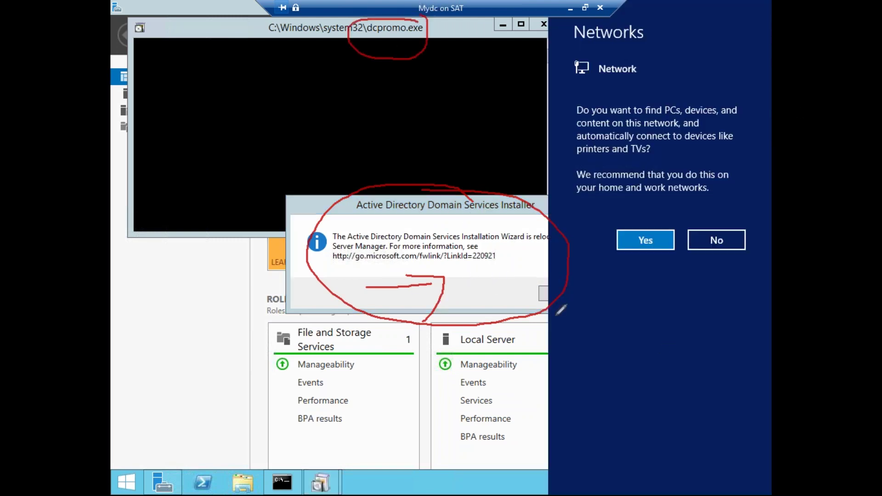
{"action": "left_click", "coordinate": [857, 313]}
{"action": "left_click_drag", "start_coordinate": [650, 193], "coordinate": [659, 201]}
{"action": "mouse_move", "coordinate": [414, 187]}
{"action": "left_mouse_down"}
{"action": "mouse_move", "coordinate": [413, 292]}
{"action": "mouse_move", "coordinate": [411, 199]}
{"action": "left_mouse_up"}
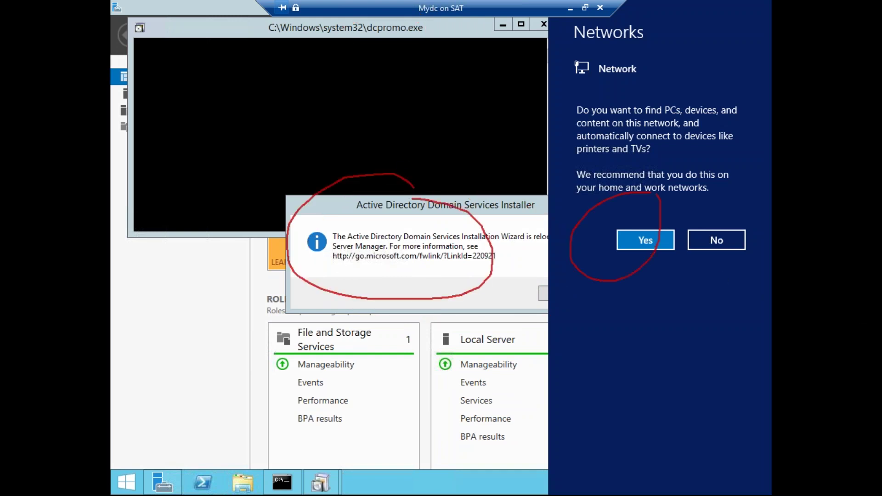
{"action": "left_click", "coordinate": [194, 364]}
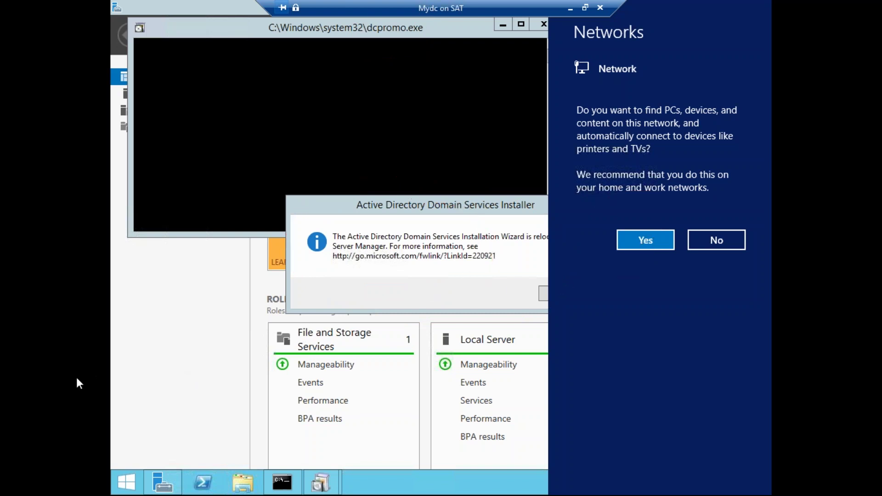
Allow device discovery on the detected network and dismiss the Active Directory Domain Services Installer message
{"action": "left_click", "coordinate": [657, 240]}
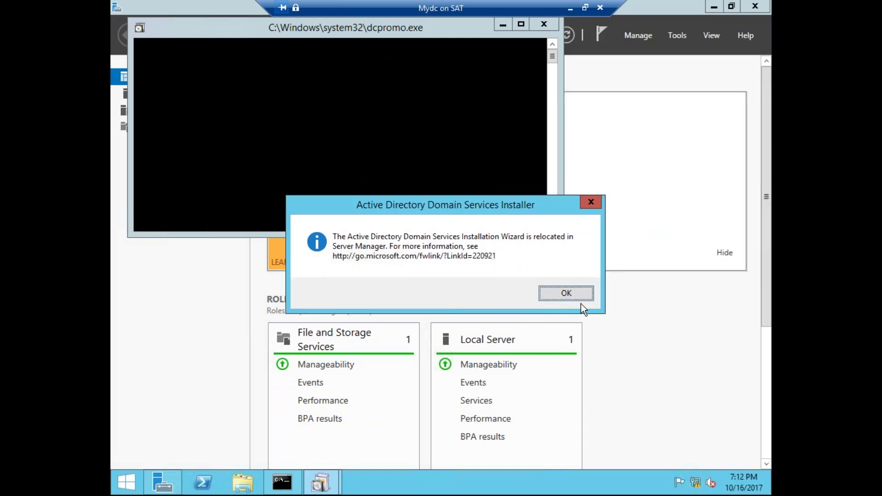
{"action": "left_click", "coordinate": [577, 296]}
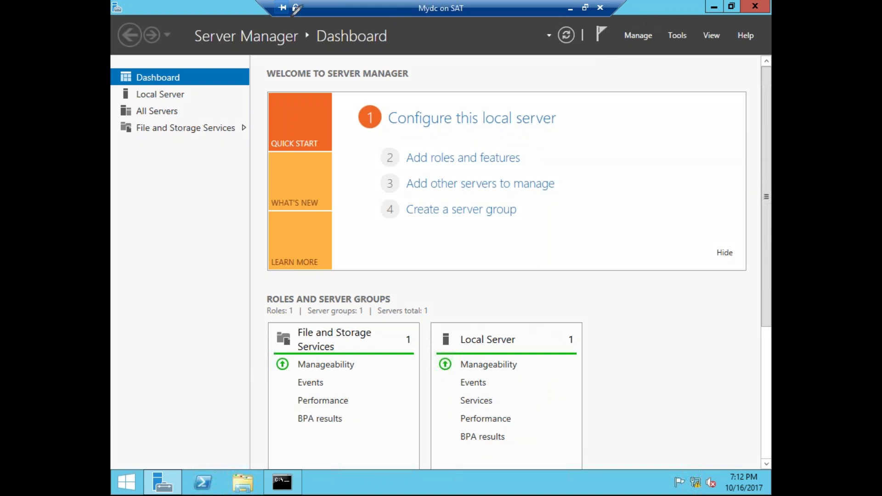
{"action": "mouse_move", "coordinate": [237, 14]}
{"action": "left_mouse_down"}
{"action": "mouse_move", "coordinate": [305, 24]}
{"action": "mouse_move", "coordinate": [189, 3]}
{"action": "left_mouse_up"}
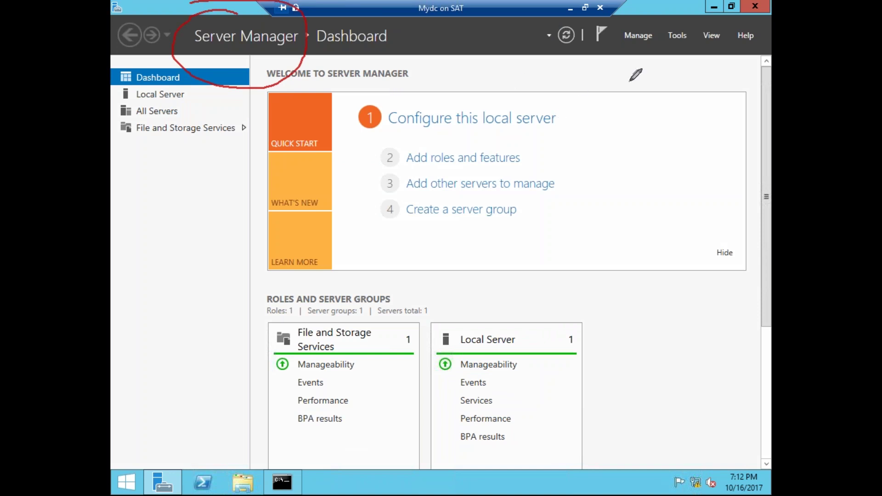
{"action": "mouse_move", "coordinate": [635, 21]}
{"action": "left_mouse_down"}
{"action": "mouse_move", "coordinate": [638, 70]}
{"action": "mouse_move", "coordinate": [660, 29]}
{"action": "left_mouse_up"}
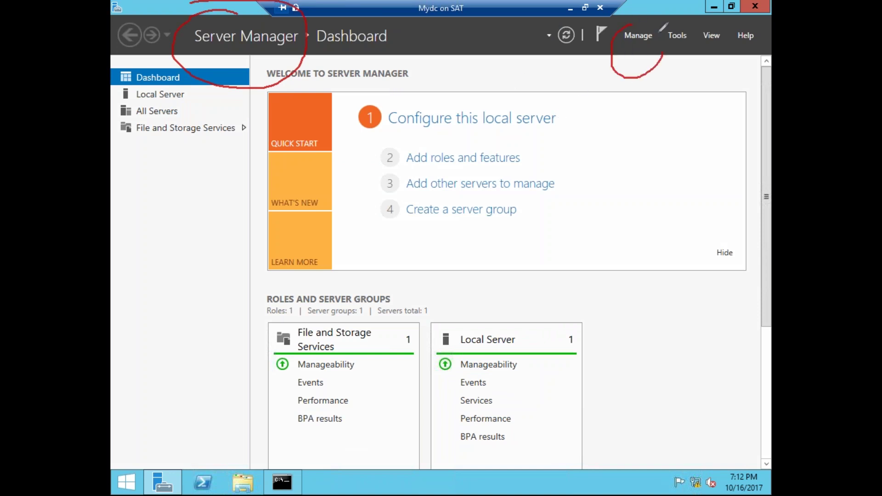
{"action": "mouse_move", "coordinate": [616, 165]}
{"action": "left_mouse_down"}
{"action": "mouse_move", "coordinate": [620, 141]}
{"action": "mouse_move", "coordinate": [630, 144]}
{"action": "left_mouse_up"}
{"action": "left_click_drag", "start_coordinate": [648, 112], "coordinate": [652, 133]}
{"action": "left_click_drag", "start_coordinate": [646, 97], "coordinate": [646, 138]}
{"action": "left_click_drag", "start_coordinate": [660, 137], "coordinate": [683, 146]}
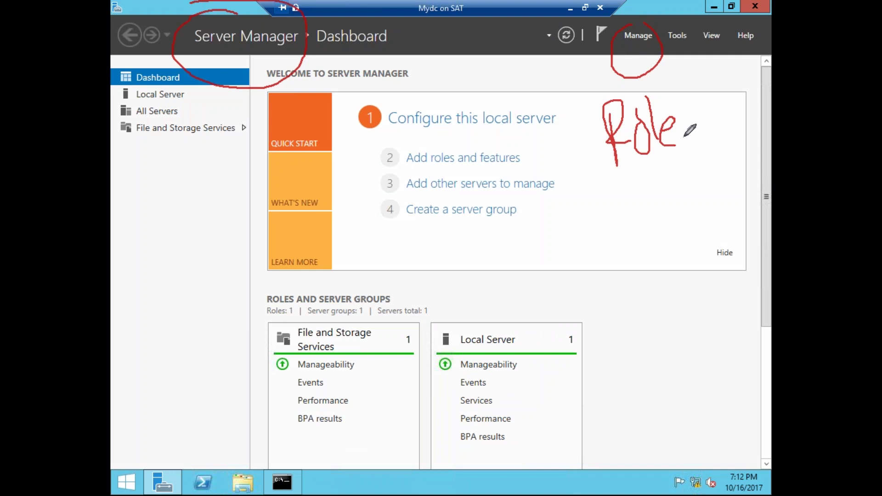
{"action": "left_click_drag", "start_coordinate": [698, 110], "coordinate": [691, 148]}
{"action": "mouse_move", "coordinate": [422, 254]}
{"action": "left_mouse_down"}
{"action": "mouse_move", "coordinate": [429, 276]}
{"action": "mouse_move", "coordinate": [443, 257]}
{"action": "mouse_move", "coordinate": [458, 276]}
{"action": "mouse_move", "coordinate": [498, 250]}
{"action": "mouse_move", "coordinate": [558, 253]}
{"action": "left_mouse_up"}
{"action": "left_click_drag", "start_coordinate": [475, 285], "coordinate": [556, 332]}
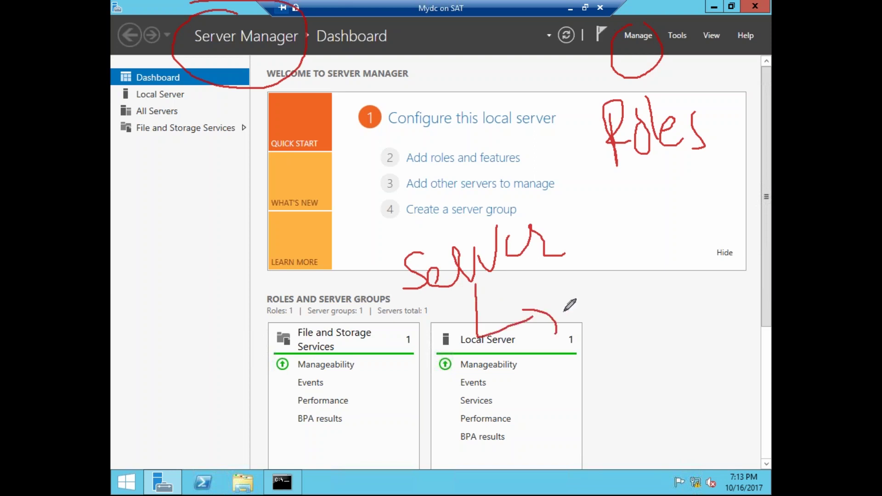
{"action": "mouse_move", "coordinate": [559, 297]}
{"action": "left_mouse_down"}
{"action": "mouse_move", "coordinate": [577, 321]}
{"action": "mouse_move", "coordinate": [582, 280]}
{"action": "mouse_move", "coordinate": [627, 290]}
{"action": "mouse_move", "coordinate": [603, 322]}
{"action": "mouse_move", "coordinate": [632, 325]}
{"action": "left_mouse_up"}
{"action": "mouse_move", "coordinate": [638, 317]}
{"action": "left_mouse_down"}
{"action": "mouse_move", "coordinate": [652, 303]}
{"action": "mouse_move", "coordinate": [650, 343]}
{"action": "left_mouse_up"}
{"action": "mouse_move", "coordinate": [658, 319]}
{"action": "left_mouse_down"}
{"action": "mouse_move", "coordinate": [636, 303]}
{"action": "mouse_move", "coordinate": [633, 344]}
{"action": "left_mouse_up"}
{"action": "left_click_drag", "start_coordinate": [592, 397], "coordinate": [599, 435]}
{"action": "mouse_move", "coordinate": [623, 394]}
{"action": "left_mouse_down"}
{"action": "mouse_move", "coordinate": [610, 440]}
{"action": "mouse_move", "coordinate": [672, 404]}
{"action": "left_mouse_up"}
{"action": "left_click_drag", "start_coordinate": [675, 381], "coordinate": [684, 411]}
{"action": "left_click_drag", "start_coordinate": [632, 454], "coordinate": [643, 489]}
{"action": "left_click_drag", "start_coordinate": [640, 448], "coordinate": [662, 491]}
{"action": "mouse_move", "coordinate": [689, 436]}
{"action": "left_mouse_down"}
{"action": "mouse_move", "coordinate": [696, 471]}
{"action": "mouse_move", "coordinate": [716, 439]}
{"action": "left_mouse_up"}
{"action": "mouse_move", "coordinate": [721, 422]}
{"action": "left_mouse_down"}
{"action": "mouse_move", "coordinate": [732, 420]}
{"action": "mouse_move", "coordinate": [753, 443]}
{"action": "left_mouse_up"}
{"action": "mouse_move", "coordinate": [743, 390]}
{"action": "left_mouse_down"}
{"action": "mouse_move", "coordinate": [755, 392]}
{"action": "mouse_move", "coordinate": [747, 429]}
{"action": "left_mouse_up"}
{"action": "mouse_move", "coordinate": [431, 382]}
{"action": "left_mouse_down"}
{"action": "mouse_move", "coordinate": [643, 487]}
{"action": "mouse_move", "coordinate": [359, 467]}
{"action": "left_mouse_up"}
{"action": "left_click_drag", "start_coordinate": [272, 391], "coordinate": [533, 463]}
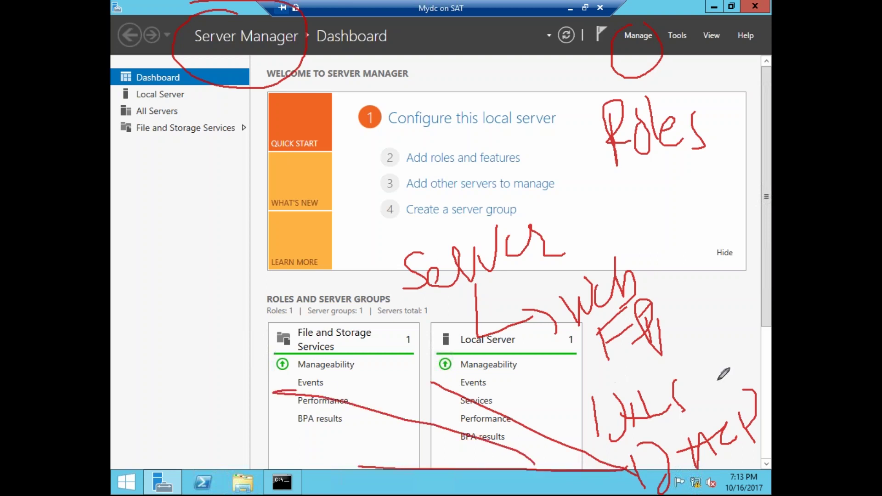
{"action": "left_click_drag", "start_coordinate": [684, 386], "coordinate": [695, 294]}
{"action": "left_click_drag", "start_coordinate": [693, 259], "coordinate": [718, 280]}
{"action": "mouse_move", "coordinate": [725, 248]}
{"action": "left_mouse_down"}
{"action": "mouse_move", "coordinate": [753, 236]}
{"action": "mouse_move", "coordinate": [769, 253]}
{"action": "left_mouse_up"}
{"action": "left_click_drag", "start_coordinate": [744, 280], "coordinate": [757, 264]}
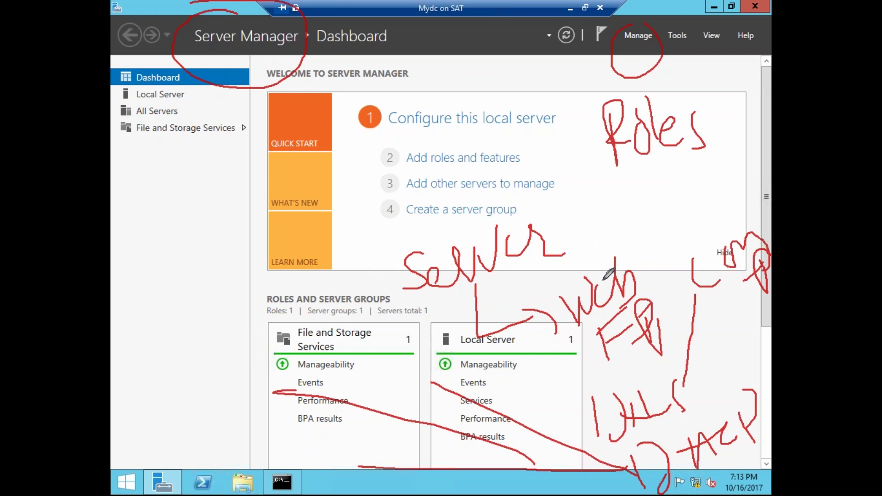
{"action": "mouse_move", "coordinate": [553, 183]}
{"action": "left_mouse_down"}
{"action": "mouse_move", "coordinate": [475, 301]}
{"action": "mouse_move", "coordinate": [546, 198]}
{"action": "left_mouse_up"}
{"action": "left_click_drag", "start_coordinate": [154, 225], "coordinate": [154, 216]}
{"action": "left_click_drag", "start_coordinate": [180, 253], "coordinate": [186, 290]}
{"action": "left_click_drag", "start_coordinate": [163, 295], "coordinate": [212, 284]}
{"action": "mouse_move", "coordinate": [182, 241]}
{"action": "left_mouse_down"}
{"action": "mouse_move", "coordinate": [335, 225]}
{"action": "mouse_move", "coordinate": [387, 248]}
{"action": "mouse_move", "coordinate": [301, 214]}
{"action": "mouse_move", "coordinate": [182, 226]}
{"action": "left_mouse_up"}
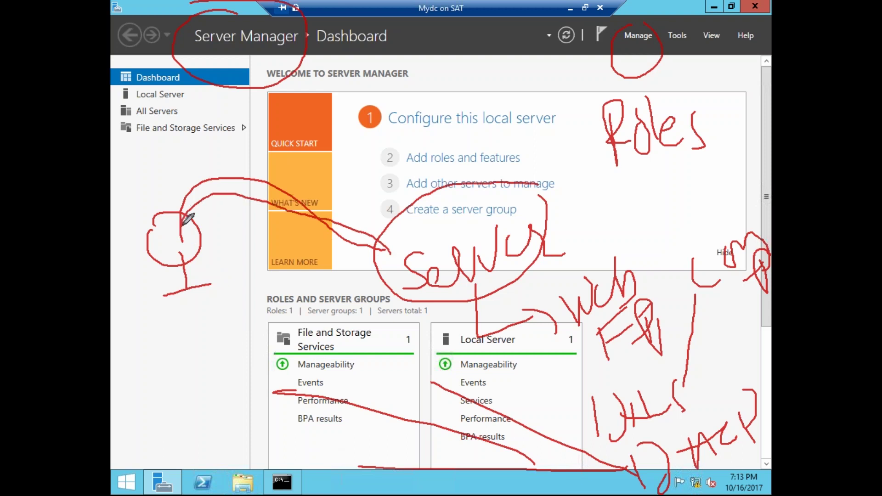
{"action": "mouse_move", "coordinate": [647, 184]}
{"action": "left_mouse_down"}
{"action": "mouse_move", "coordinate": [652, 222]}
{"action": "mouse_move", "coordinate": [661, 178]}
{"action": "left_mouse_up"}
{"action": "mouse_move", "coordinate": [639, 212]}
{"action": "left_mouse_down"}
{"action": "mouse_move", "coordinate": [656, 201]}
{"action": "mouse_move", "coordinate": [667, 208]}
{"action": "left_mouse_up"}
{"action": "mouse_move", "coordinate": [670, 160]}
{"action": "left_mouse_down"}
{"action": "mouse_move", "coordinate": [672, 203]}
{"action": "mouse_move", "coordinate": [699, 202]}
{"action": "left_mouse_up"}
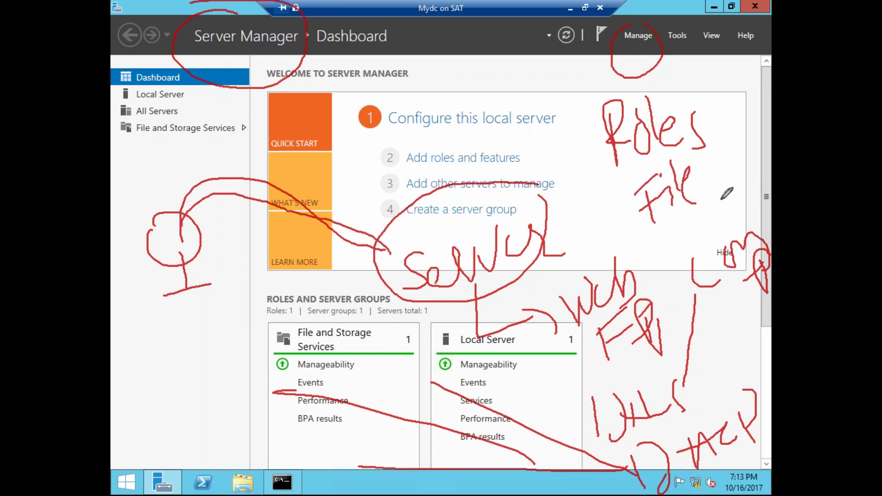
{"action": "left_click_drag", "start_coordinate": [705, 147], "coordinate": [691, 144]}
{"action": "left_click_drag", "start_coordinate": [159, 227], "coordinate": [267, 157]}
{"action": "mouse_move", "coordinate": [353, 210]}
{"action": "left_mouse_down"}
{"action": "mouse_move", "coordinate": [437, 260]}
{"action": "mouse_move", "coordinate": [425, 247]}
{"action": "mouse_move", "coordinate": [398, 276]}
{"action": "left_mouse_up"}
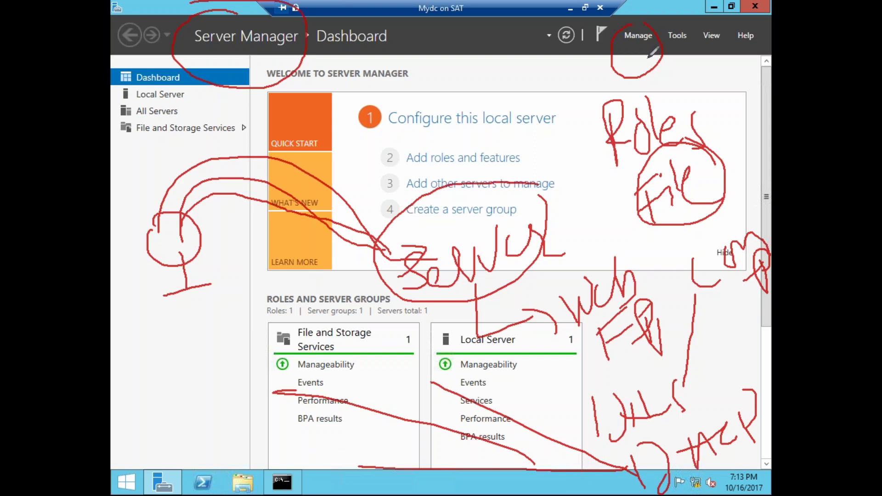
{"action": "left_click_drag", "start_coordinate": [518, 308], "coordinate": [556, 317]}
{"action": "left_click_drag", "start_coordinate": [567, 380], "coordinate": [609, 332]}
{"action": "left_click_drag", "start_coordinate": [575, 404], "coordinate": [616, 447]}
{"action": "left_click_drag", "start_coordinate": [629, 458], "coordinate": [645, 483]}
{"action": "left_click_drag", "start_coordinate": [643, 32], "coordinate": [673, 31]}
{"action": "key", "text": "Escape"}
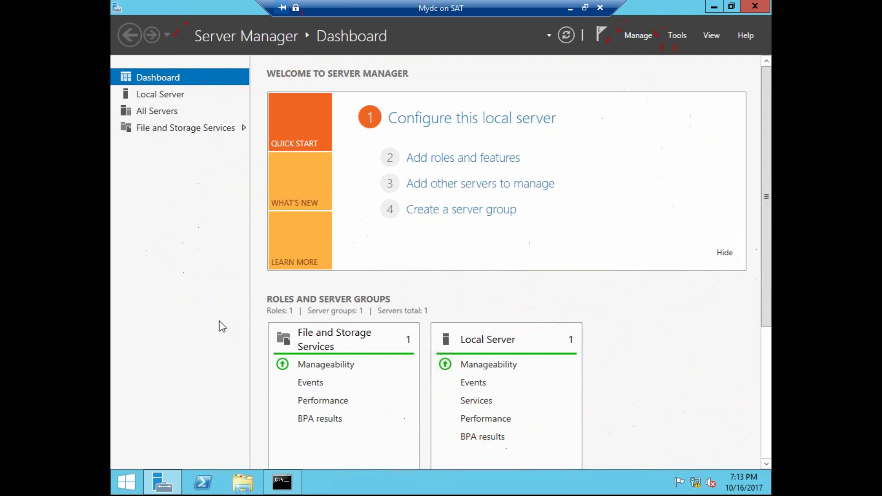
Start the Add Roles and Features Wizard for Mydc
{"action": "left_click", "coordinate": [638, 32]}
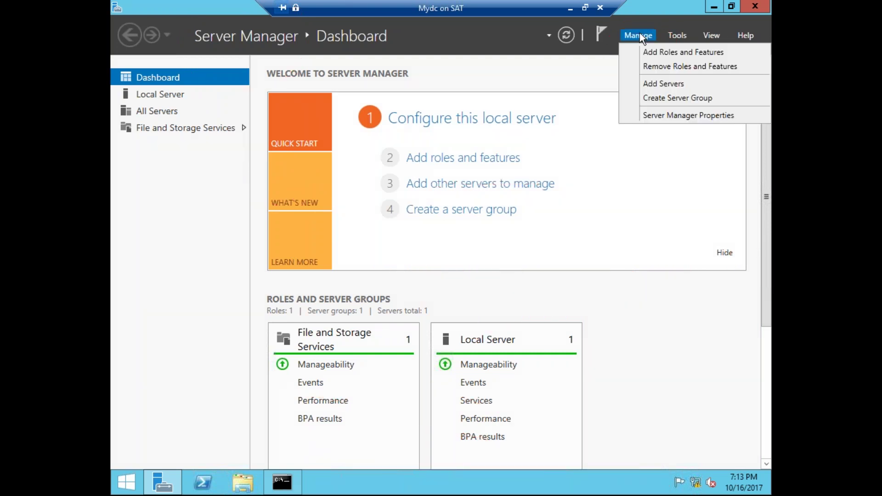
{"action": "left_click", "coordinate": [704, 52]}
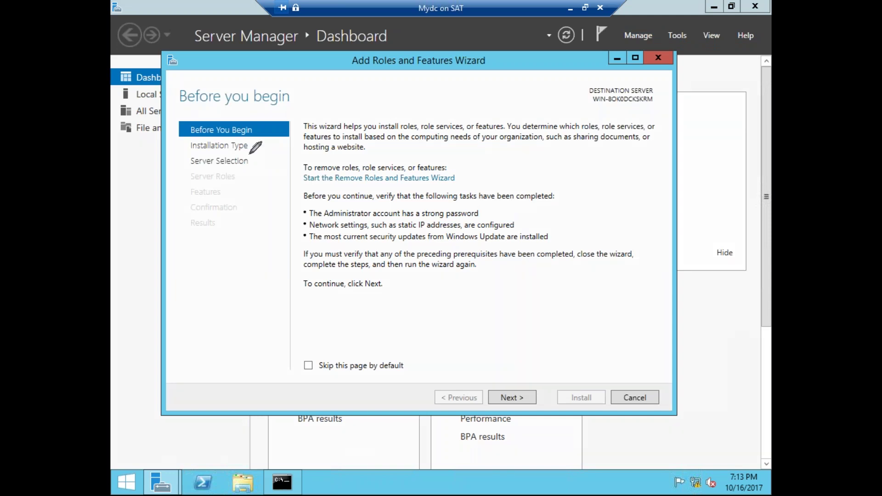
{"action": "mouse_move", "coordinate": [217, 180]}
{"action": "left_mouse_down"}
{"action": "mouse_move", "coordinate": [174, 191]}
{"action": "mouse_move", "coordinate": [230, 189]}
{"action": "mouse_move", "coordinate": [189, 167]}
{"action": "mouse_move", "coordinate": [225, 183]}
{"action": "mouse_move", "coordinate": [292, 161]}
{"action": "mouse_move", "coordinate": [289, 173]}
{"action": "left_mouse_up"}
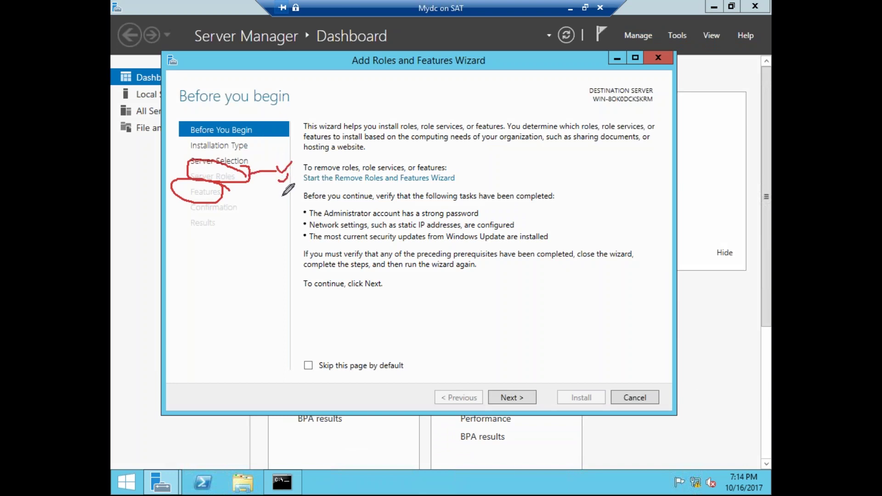
{"action": "mouse_move", "coordinate": [257, 215]}
{"action": "left_mouse_down"}
{"action": "mouse_move", "coordinate": [264, 228]}
{"action": "mouse_move", "coordinate": [279, 216]}
{"action": "mouse_move", "coordinate": [277, 236]}
{"action": "left_mouse_up"}
{"action": "left_click_drag", "start_coordinate": [249, 272], "coordinate": [268, 258]}
{"action": "left_click_drag", "start_coordinate": [249, 293], "coordinate": [277, 285]}
{"action": "left_click_drag", "start_coordinate": [247, 313], "coordinate": [300, 281]}
{"action": "key", "text": "Escape"}
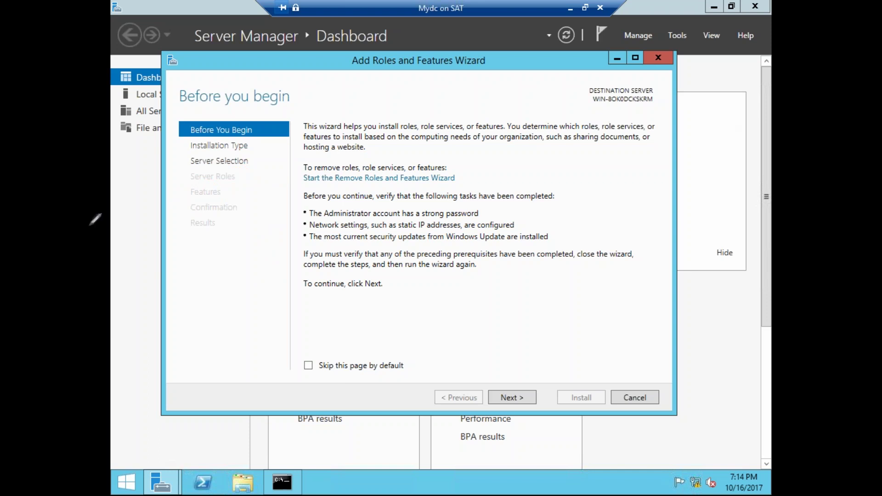
{"action": "left_click_drag", "start_coordinate": [214, 182], "coordinate": [230, 198]}
{"action": "key", "text": "Escape"}
Keep role-based or feature-based installation and the default destination server, and continue to the server roles selection
{"action": "left_click", "coordinate": [513, 398]}
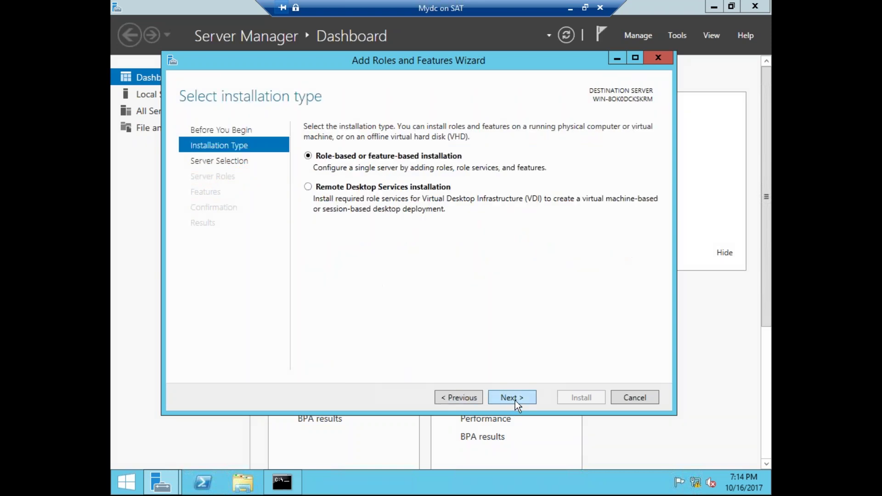
{"action": "left_click", "coordinate": [515, 398]}
{"action": "left_click", "coordinate": [517, 399]}
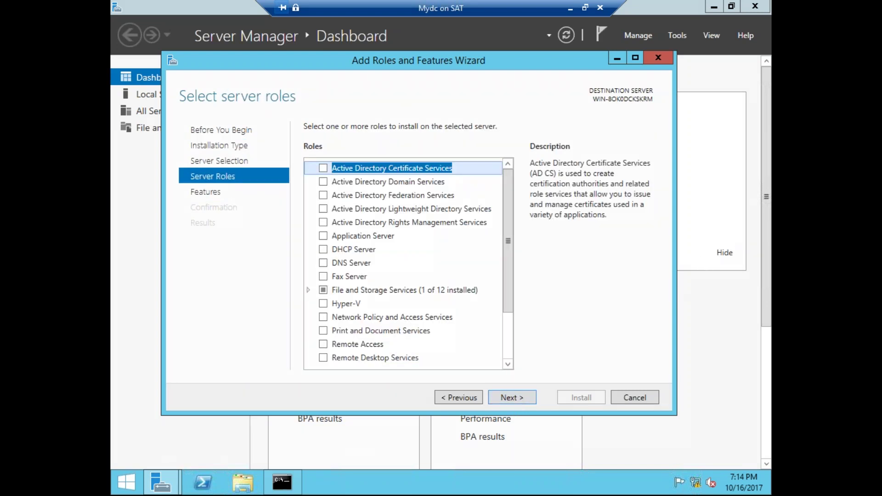
{"action": "left_click_drag", "start_coordinate": [483, 166], "coordinate": [488, 365]}
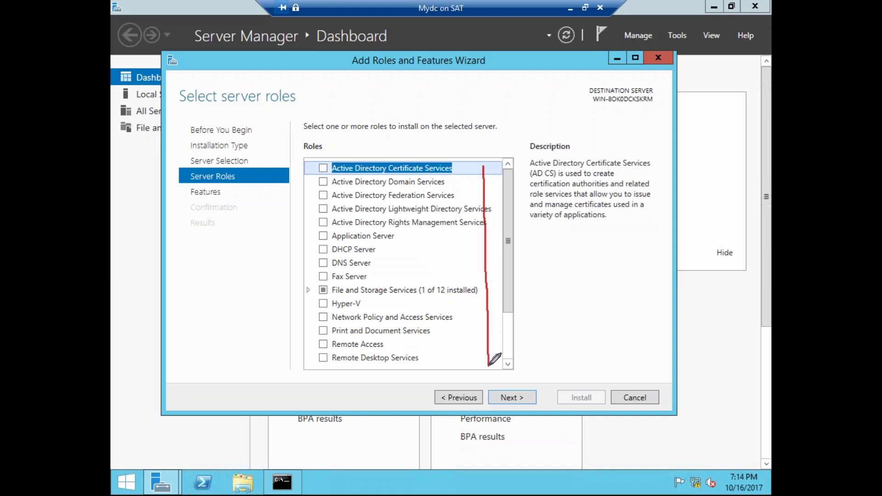
{"action": "left_click_drag", "start_coordinate": [303, 332], "coordinate": [332, 304]}
{"action": "left_click_drag", "start_coordinate": [372, 276], "coordinate": [410, 240]}
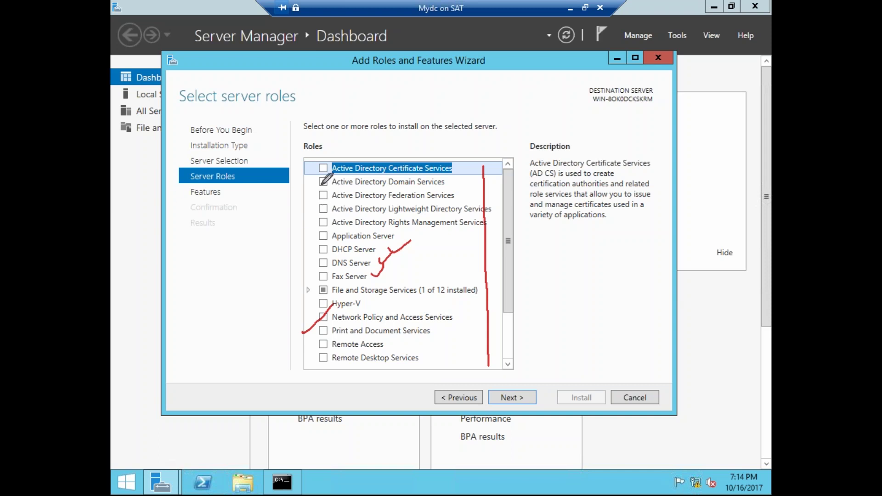
{"action": "left_click_drag", "start_coordinate": [310, 180], "coordinate": [324, 175]}
{"action": "left_click", "coordinate": [769, 291]}
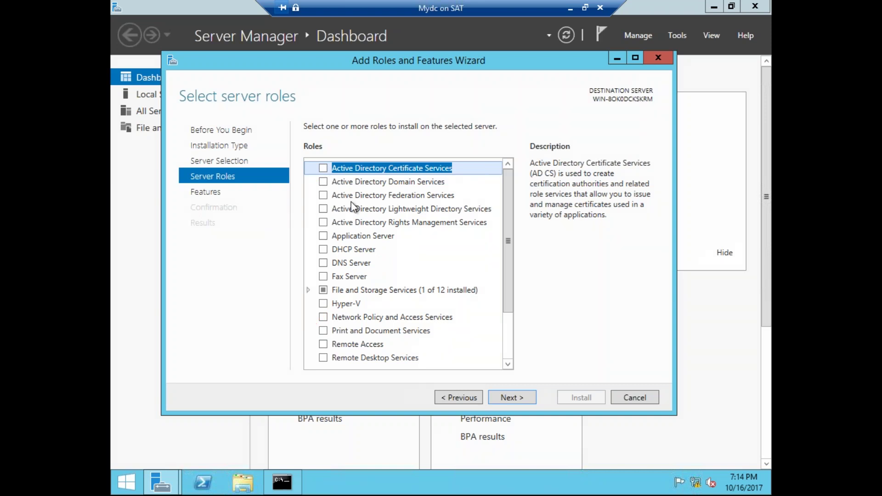
Select the Active Directory Domain Services role with its required features and management tools, and continue to the features selection
{"action": "left_click", "coordinate": [323, 187]}
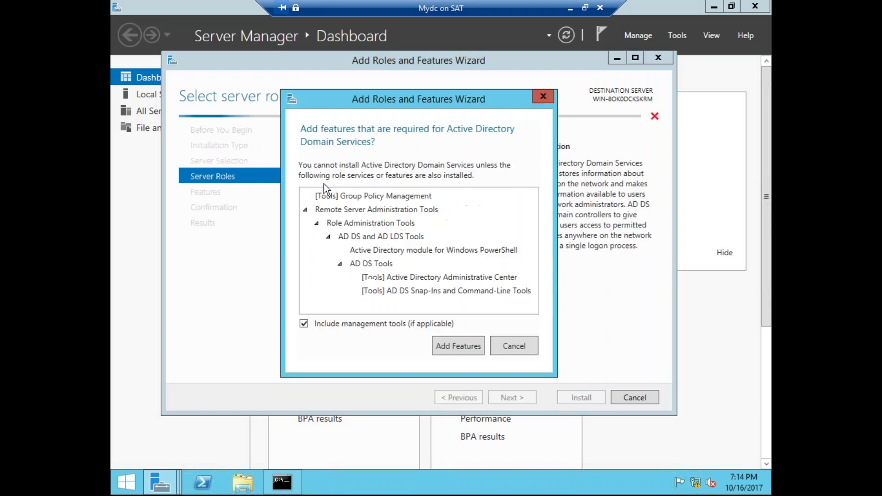
{"action": "left_click", "coordinate": [440, 347]}
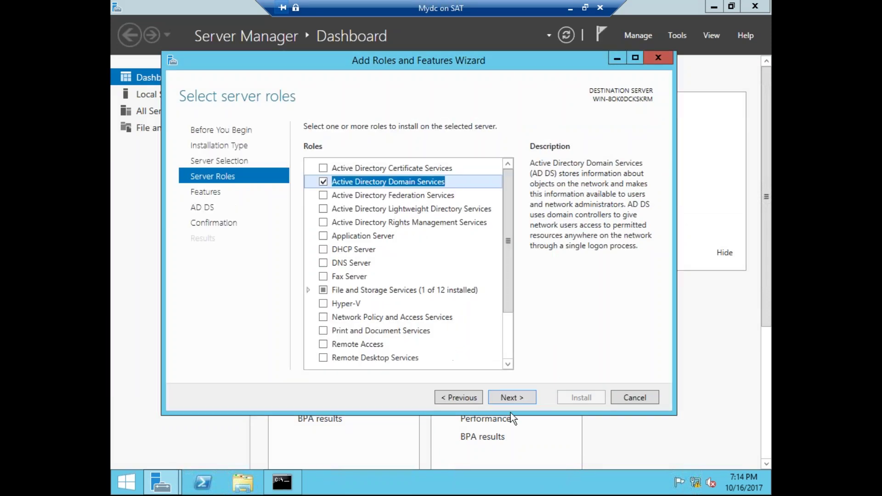
{"action": "left_click", "coordinate": [513, 400]}
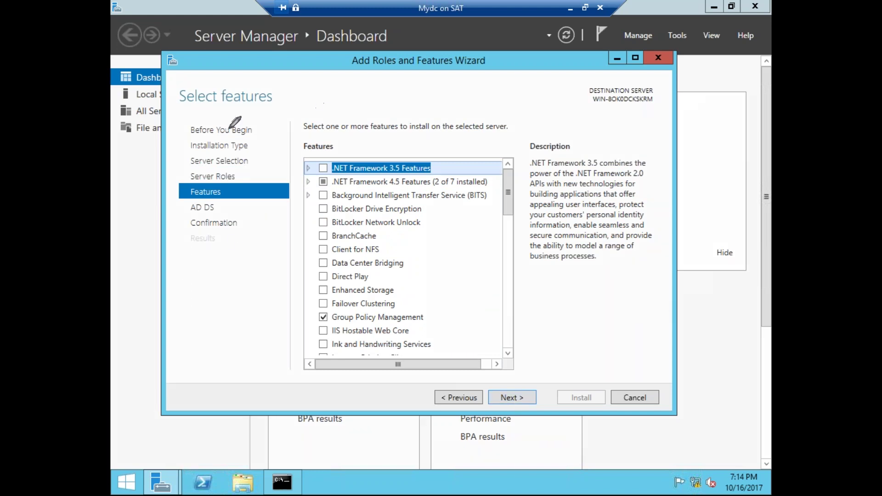
{"action": "mouse_move", "coordinate": [235, 202]}
{"action": "left_mouse_down"}
{"action": "mouse_move", "coordinate": [169, 199]}
{"action": "mouse_move", "coordinate": [226, 202]}
{"action": "left_mouse_up"}
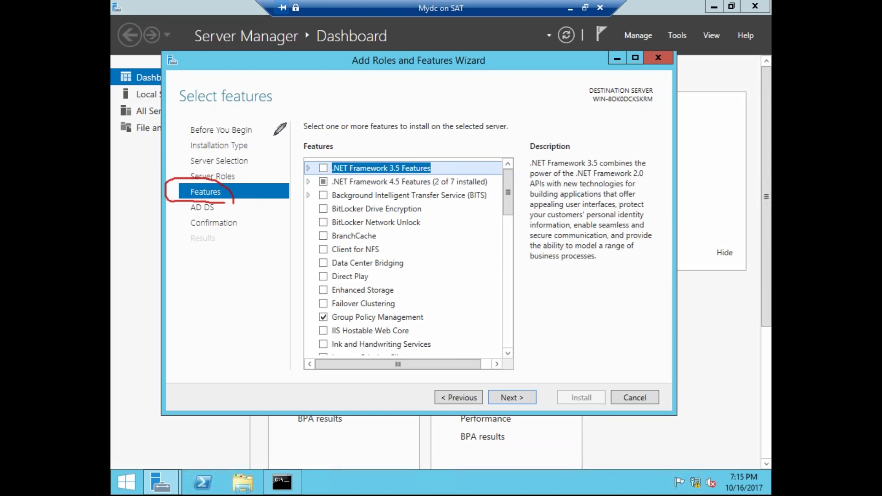
{"action": "mouse_move", "coordinate": [502, 99]}
{"action": "left_mouse_down"}
{"action": "mouse_move", "coordinate": [499, 227]}
{"action": "mouse_move", "coordinate": [522, 224]}
{"action": "left_mouse_up"}
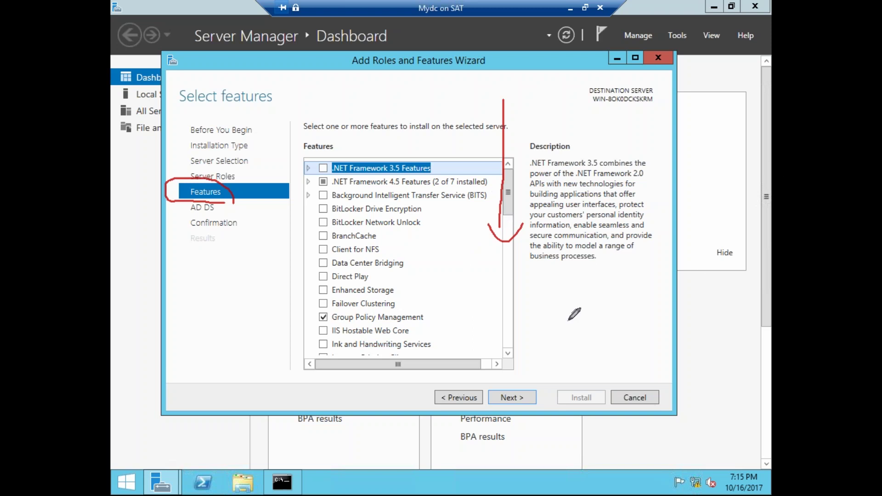
{"action": "key", "text": "Escape"}
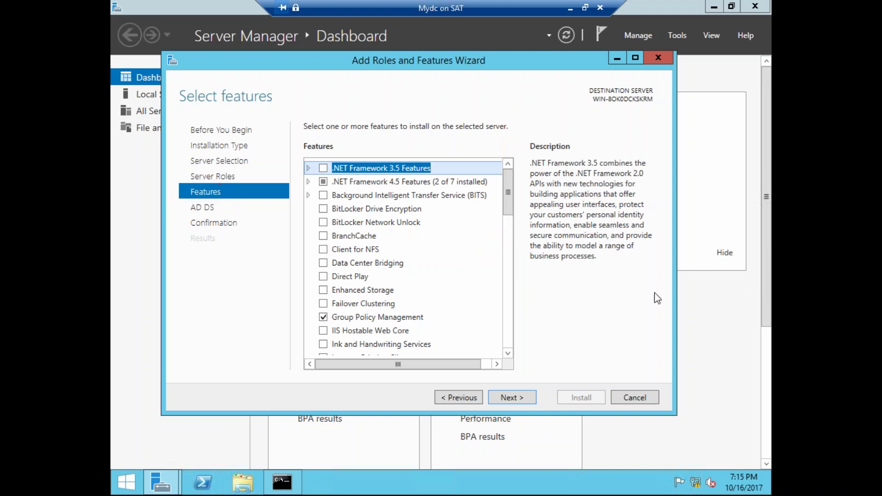
Keep the default features, continue to the installation confirmation, and allow the destination server to restart automatically if required
{"action": "left_click", "coordinate": [511, 405]}
{"action": "left_click", "coordinate": [511, 399]}
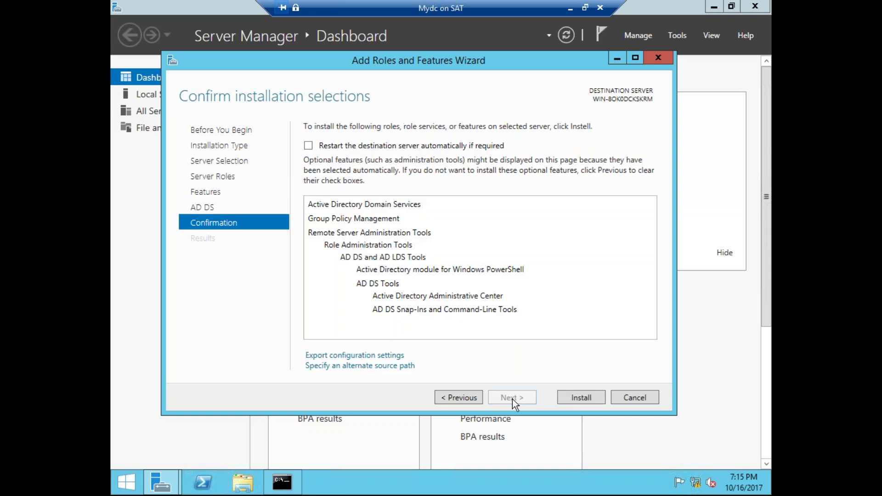
{"action": "left_click", "coordinate": [417, 145]}
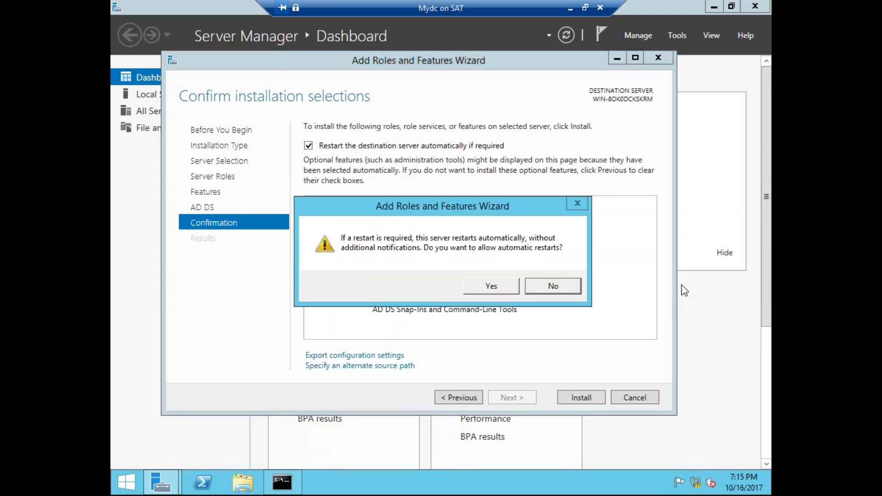
{"action": "left_click_drag", "start_coordinate": [481, 252], "coordinate": [451, 244]}
{"action": "mouse_move", "coordinate": [298, 110]}
{"action": "left_mouse_down"}
{"action": "mouse_move", "coordinate": [294, 102]}
{"action": "mouse_move", "coordinate": [256, 121]}
{"action": "left_mouse_up"}
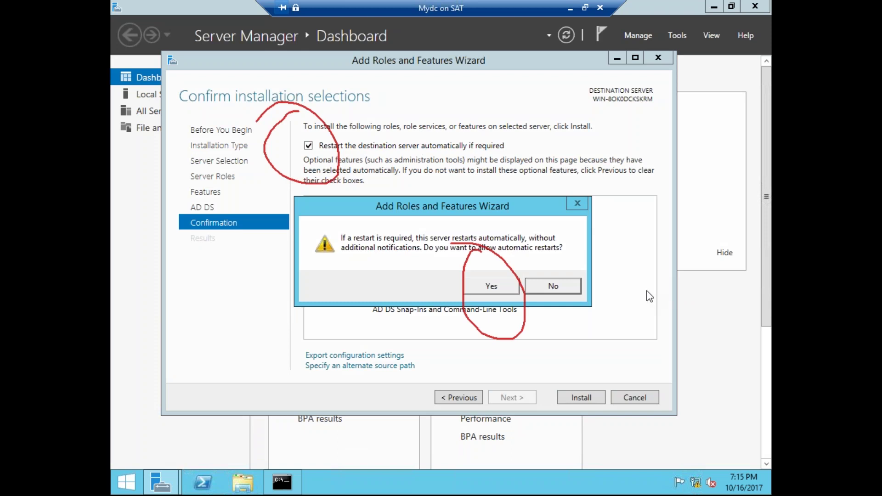
{"action": "left_click", "coordinate": [486, 288]}
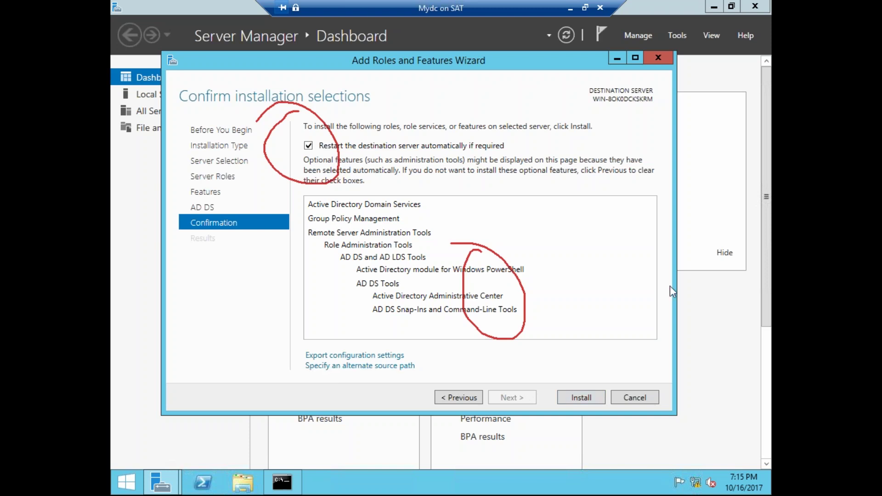
{"action": "left_click_drag", "start_coordinate": [598, 374], "coordinate": [584, 371]}
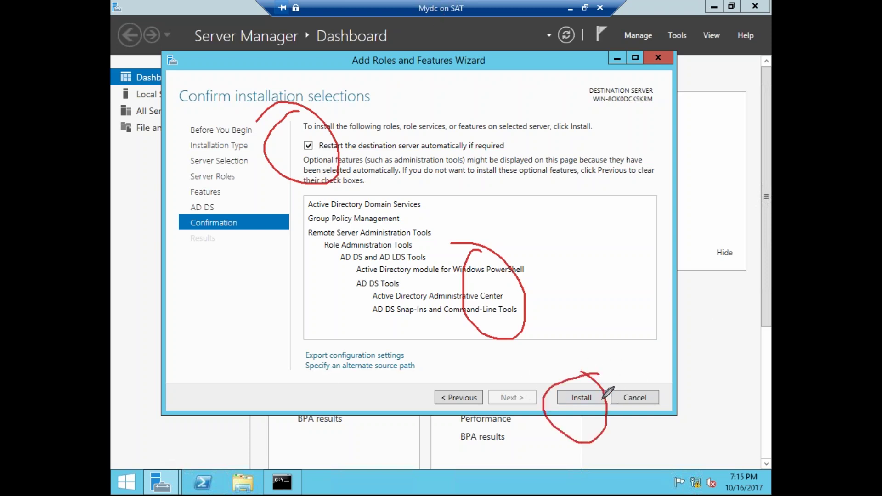
{"action": "mouse_move", "coordinate": [403, 354]}
{"action": "left_mouse_down"}
{"action": "mouse_move", "coordinate": [305, 357]}
{"action": "mouse_move", "coordinate": [410, 375]}
{"action": "mouse_move", "coordinate": [422, 367]}
{"action": "left_mouse_up"}
{"action": "key", "text": "Escape"}
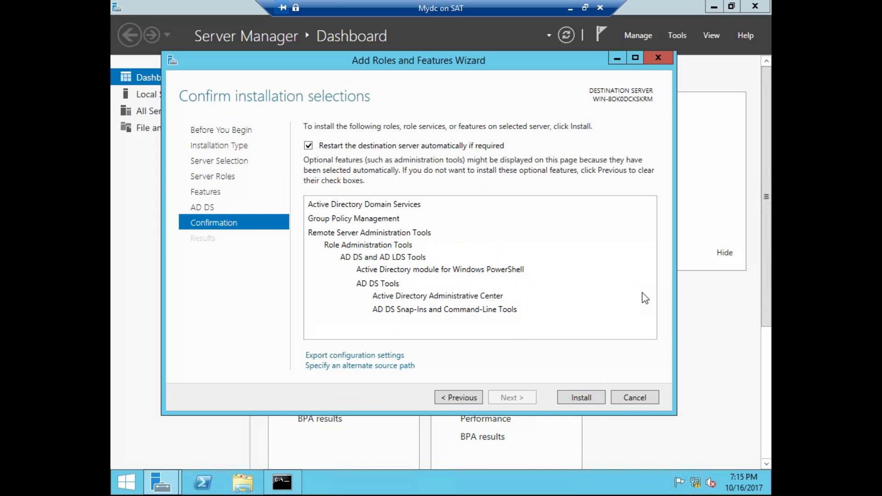
Browse to the sources\sxs folder on DVD Drive (D:) and copy its path for use as the alternate source
{"action": "left_click", "coordinate": [365, 366]}
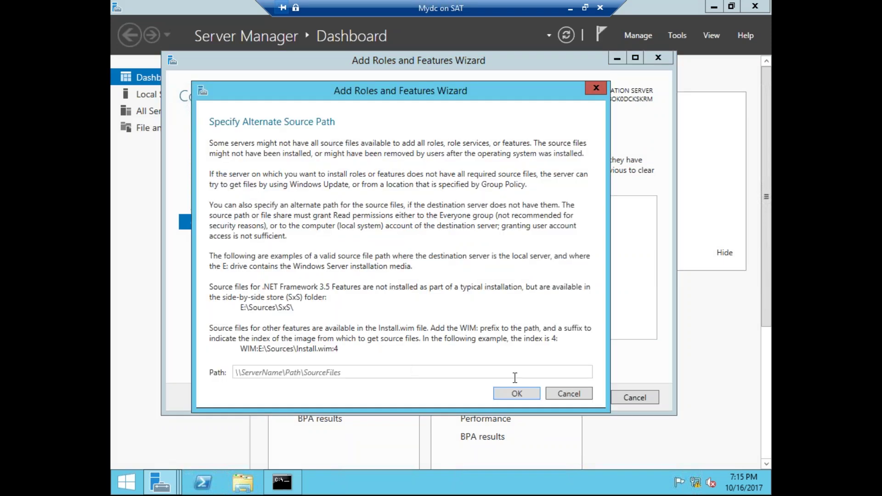
{"action": "left_click", "coordinate": [569, 393]}
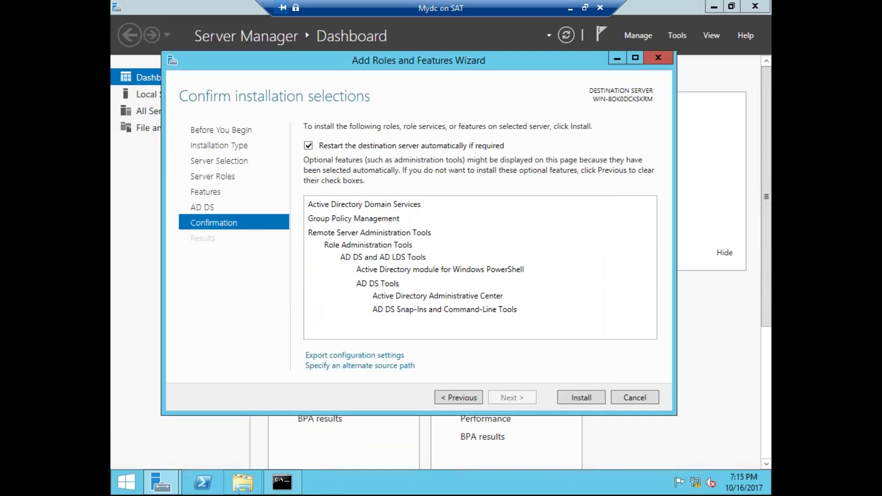
{"action": "left_click", "coordinate": [243, 482]}
{"action": "right_click", "coordinate": [381, 311]}
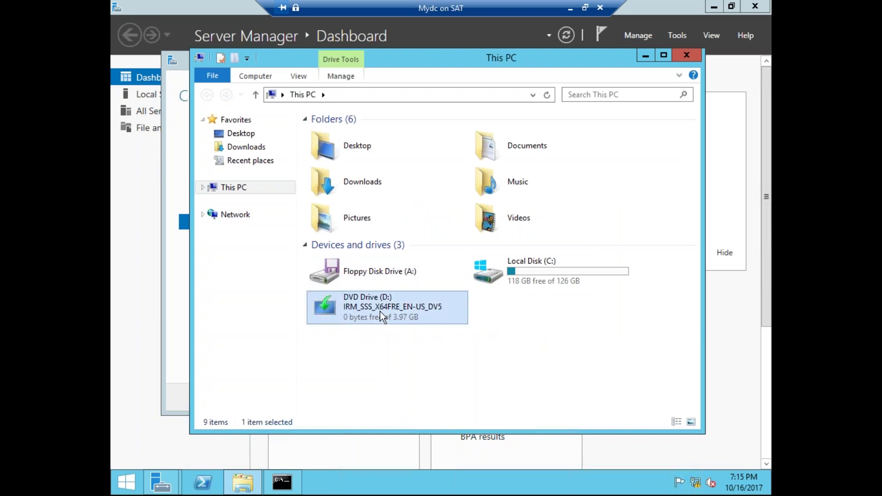
{"action": "left_click", "coordinate": [411, 320]}
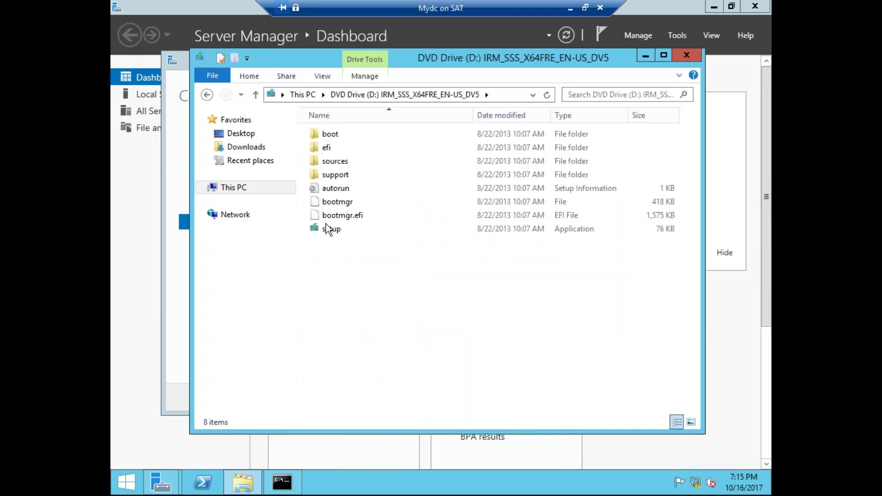
{"action": "double_click", "coordinate": [338, 164]}
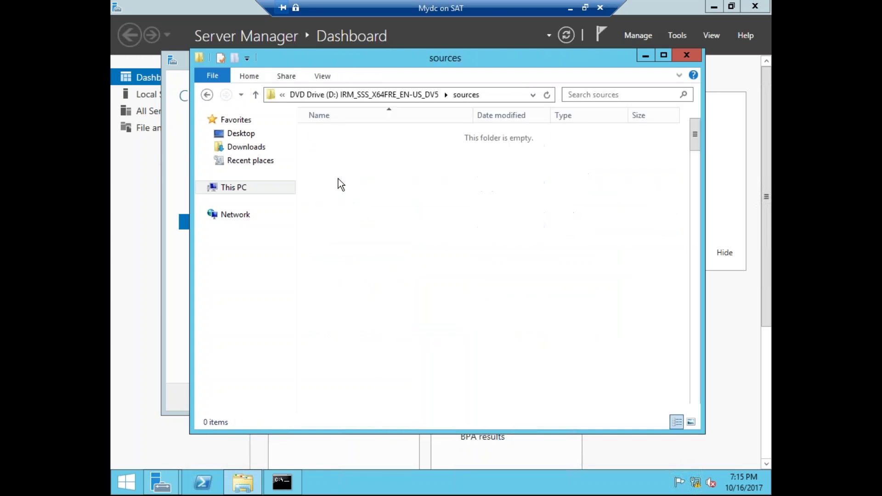
{"action": "double_click", "coordinate": [328, 216]}
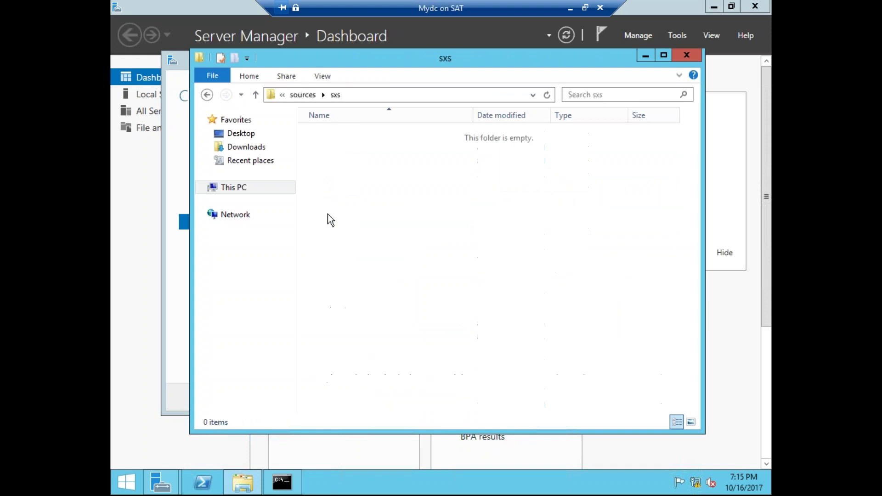
{"action": "key", "text": "alt+d"}
{"action": "key", "text": "ctrl+c"}
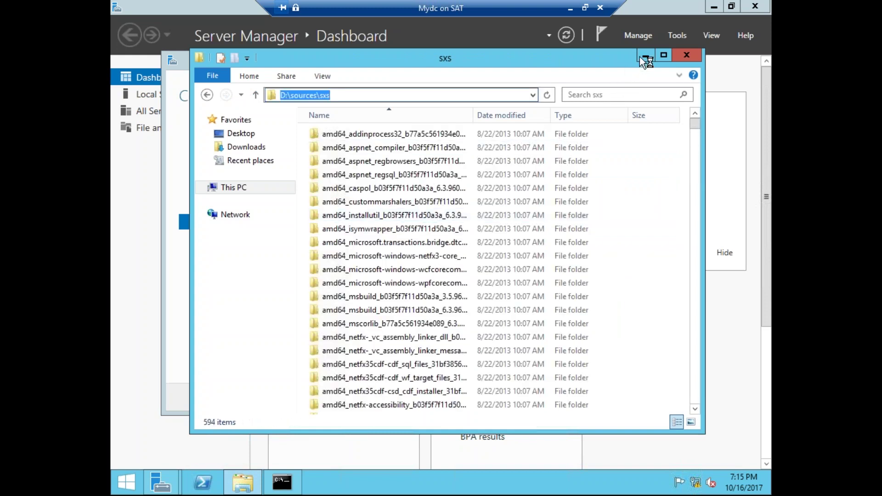
Specify D:\sources\sxs as the alternate source path and start installing the Active Directory Domain Services role
{"action": "left_click", "coordinate": [639, 57]}
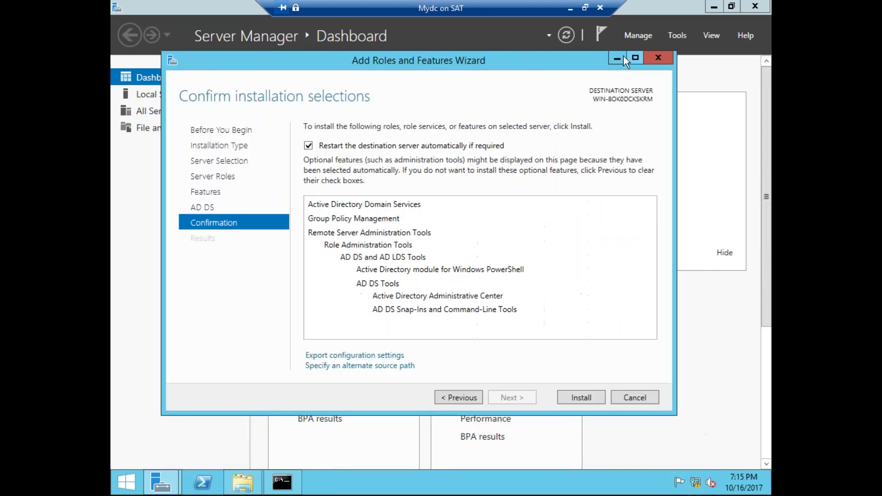
{"action": "left_click", "coordinate": [384, 367]}
{"action": "left_click", "coordinate": [285, 305]}
{"action": "key", "text": "ctrl+v"}
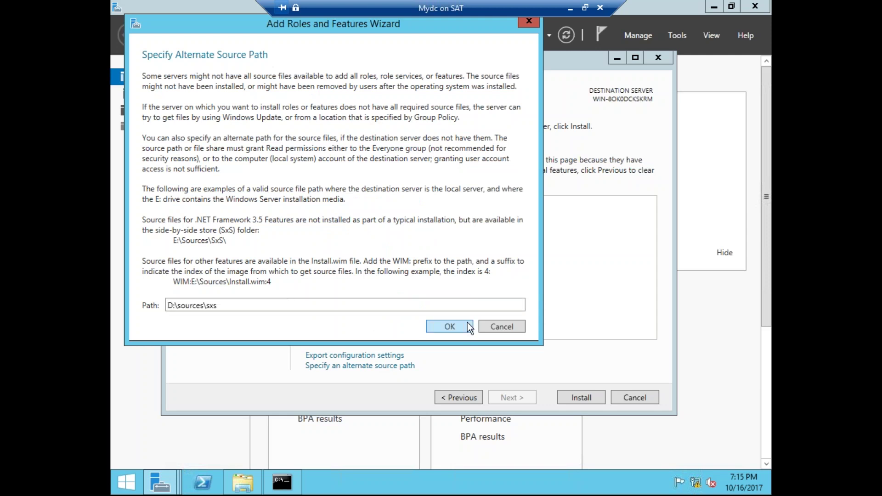
{"action": "left_click", "coordinate": [450, 326]}
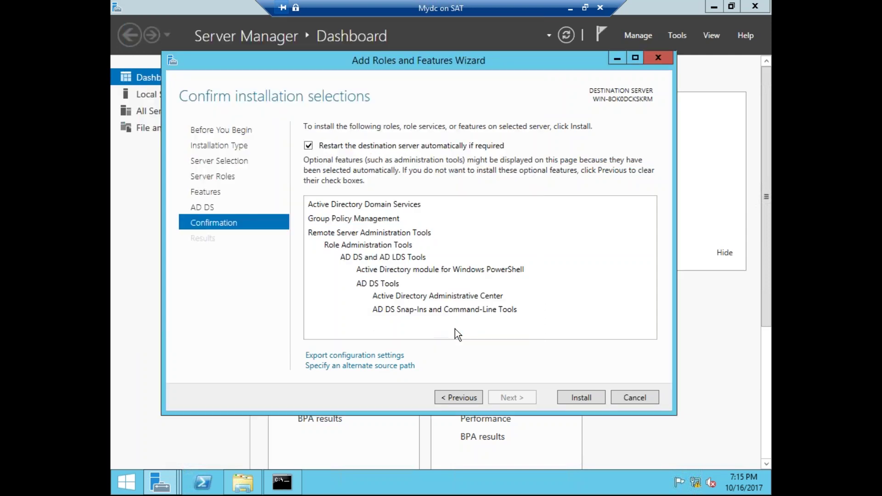
{"action": "left_click", "coordinate": [580, 397]}
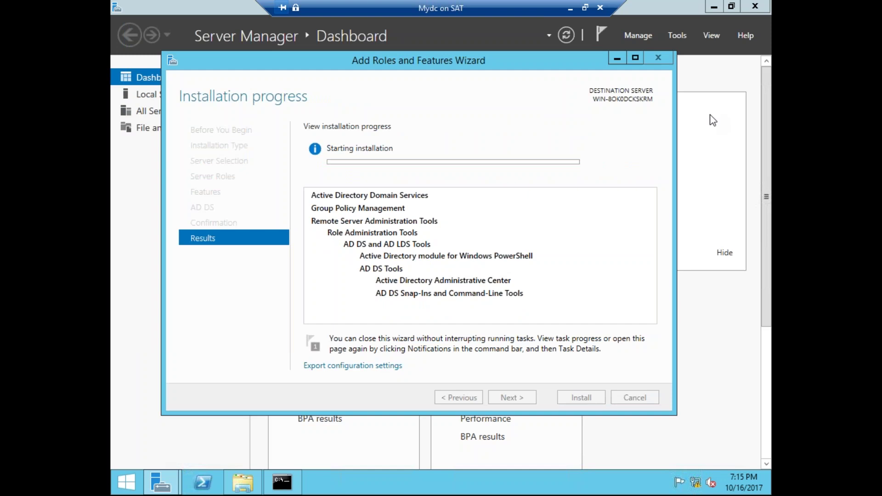
{"action": "mouse_move", "coordinate": [286, 225]}
{"action": "left_mouse_down"}
{"action": "mouse_move", "coordinate": [271, 304]}
{"action": "mouse_move", "coordinate": [328, 239]}
{"action": "mouse_move", "coordinate": [531, 209]}
{"action": "left_mouse_up"}
{"action": "left_click_drag", "start_coordinate": [414, 269], "coordinate": [553, 268]}
{"action": "mouse_move", "coordinate": [547, 250]}
{"action": "left_mouse_down"}
{"action": "mouse_move", "coordinate": [554, 259]}
{"action": "mouse_move", "coordinate": [605, 222]}
{"action": "left_mouse_up"}
{"action": "left_click_drag", "start_coordinate": [513, 278], "coordinate": [554, 267]}
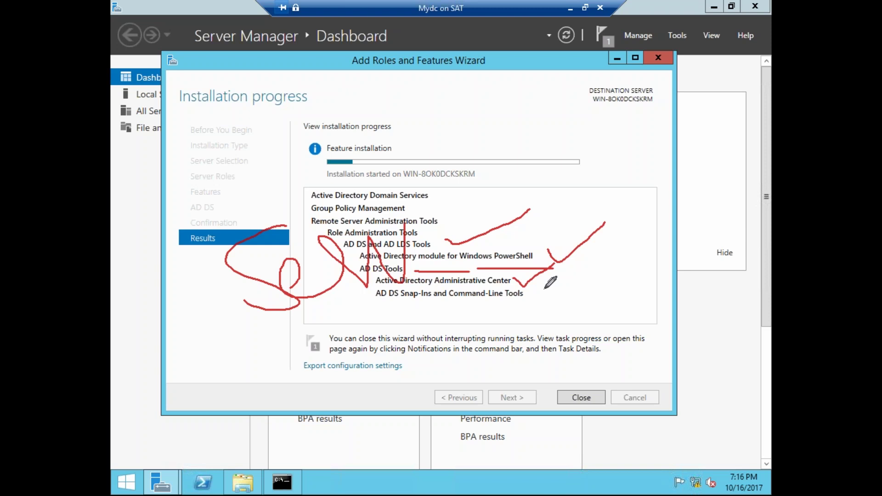
{"action": "left_click_drag", "start_coordinate": [533, 302], "coordinate": [608, 262]}
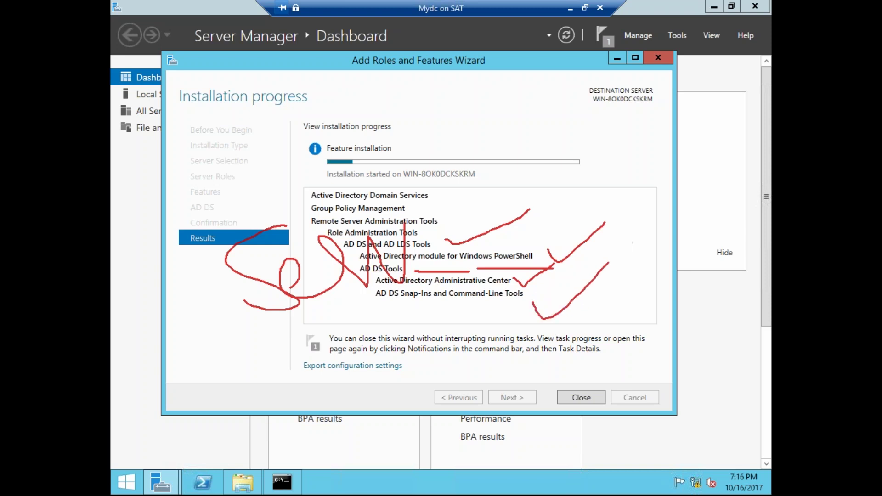
{"action": "key", "text": "Escape"}
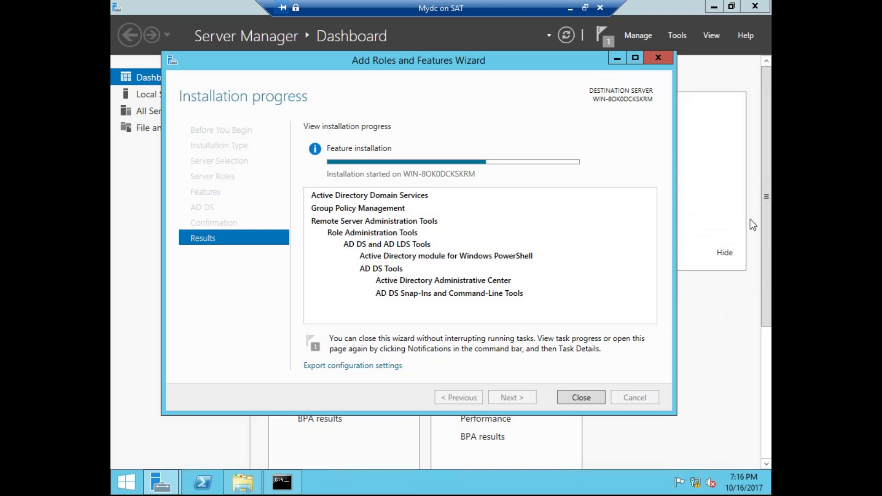
Switch to the CM2012 virtual machine and open its Network and Sharing Center
{"action": "left_click", "coordinate": [585, 8]}
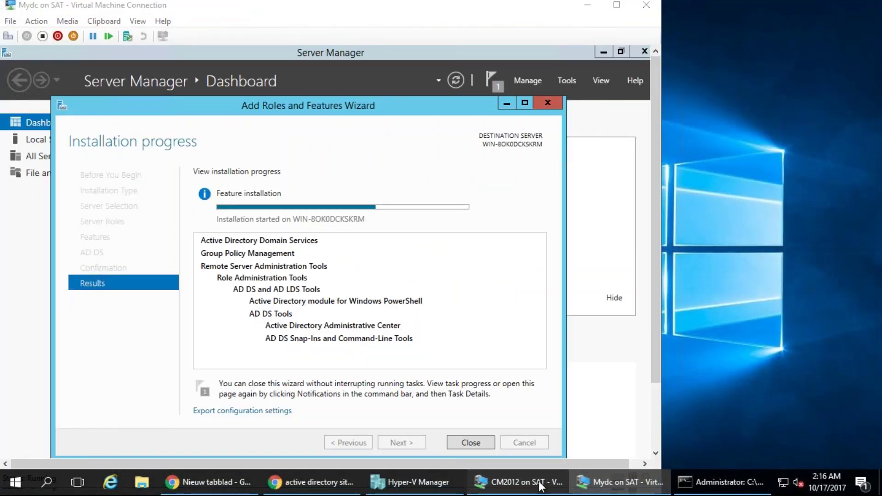
{"action": "left_click", "coordinate": [542, 482]}
{"action": "left_click", "coordinate": [658, 445]}
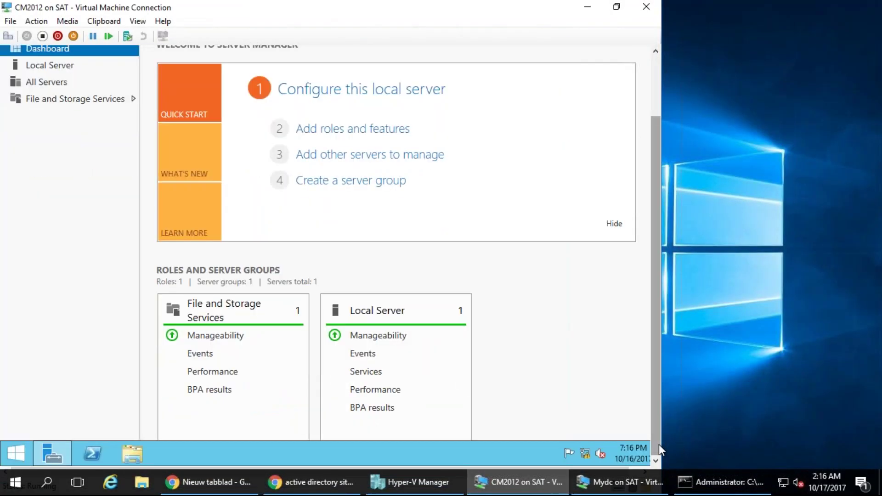
{"action": "right_click", "coordinate": [585, 451]}
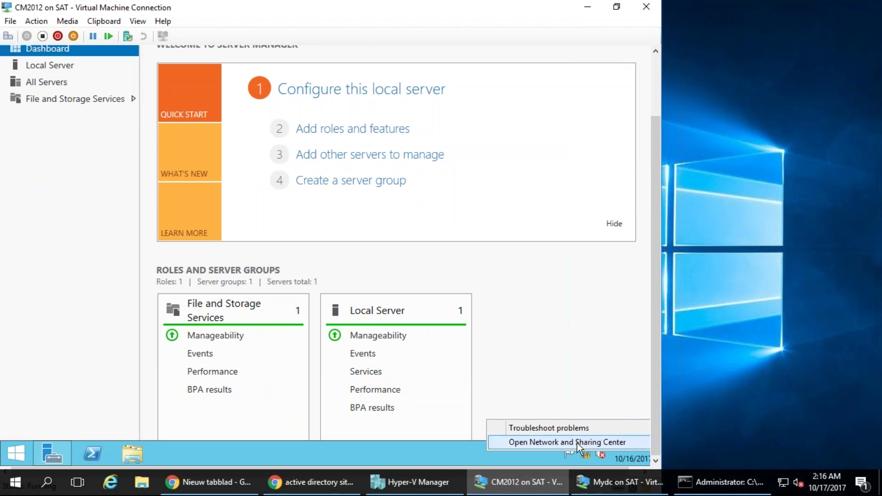
{"action": "left_click", "coordinate": [577, 443]}
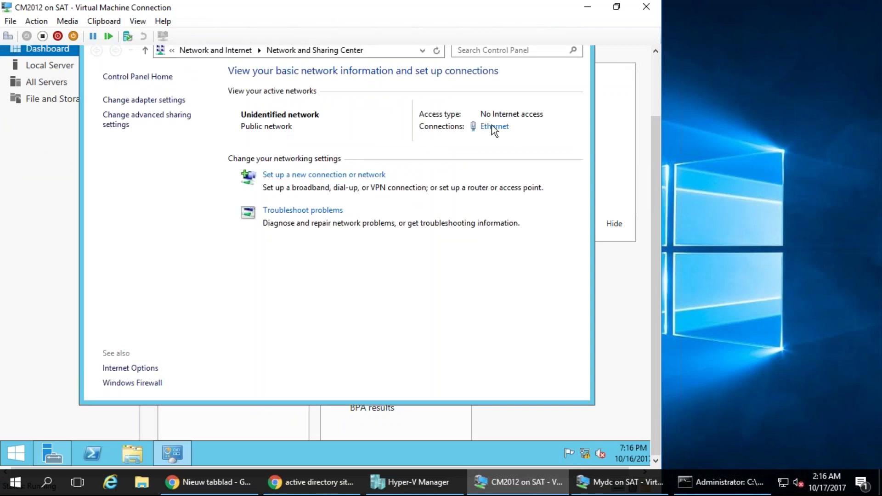
Open the Ethernet connection's properties and its Internet Protocol Version 4 settings on CM2012
{"action": "left_click", "coordinate": [494, 126]}
{"action": "left_click", "coordinate": [257, 320]}
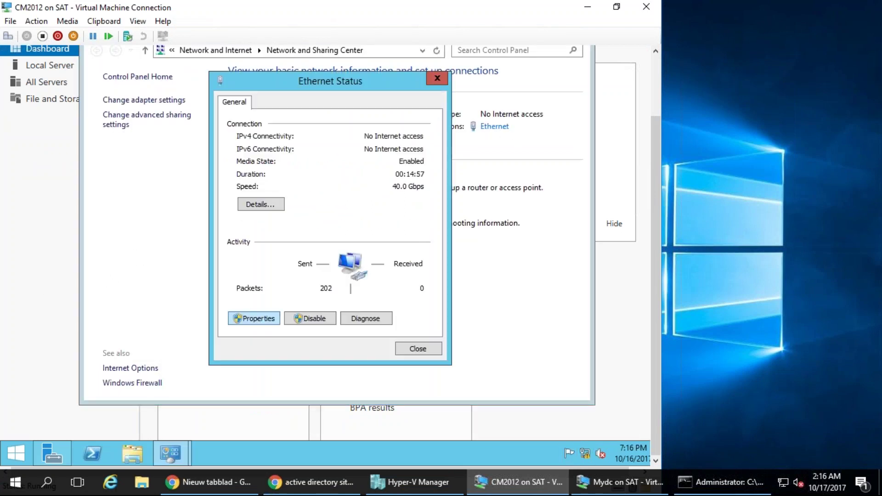
{"action": "double_click", "coordinate": [340, 271]}
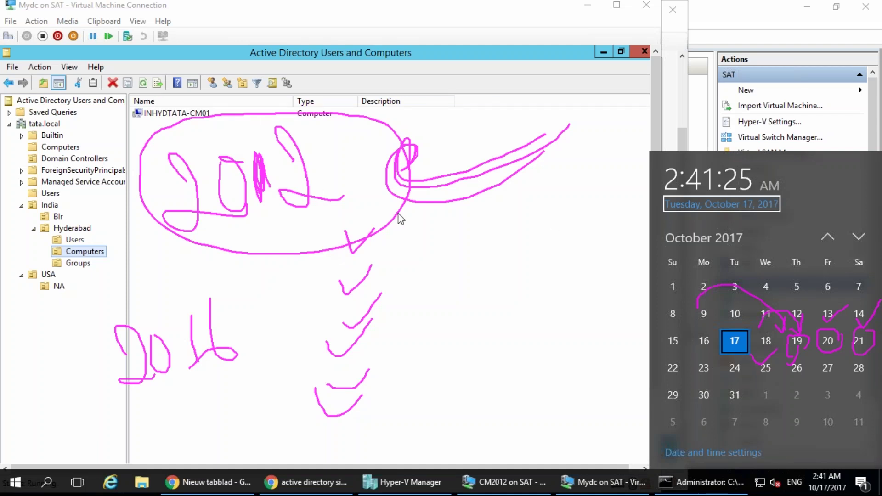
{"action": "key", "text": "Escape"}
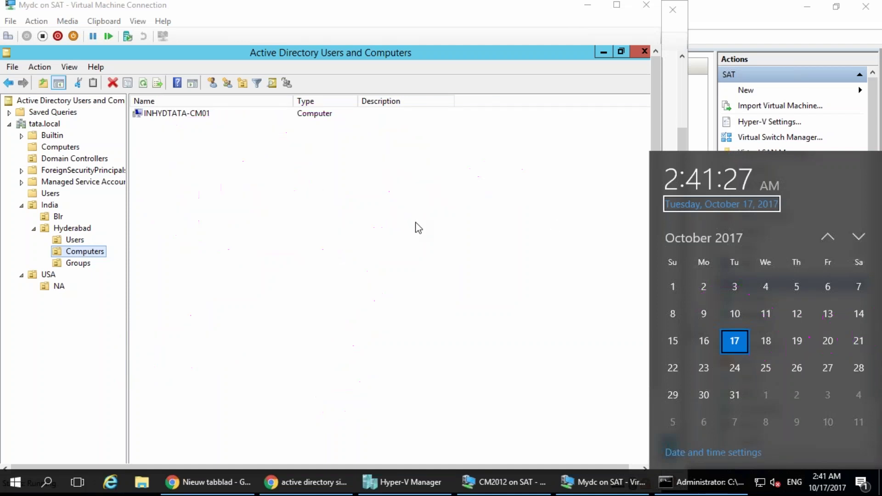